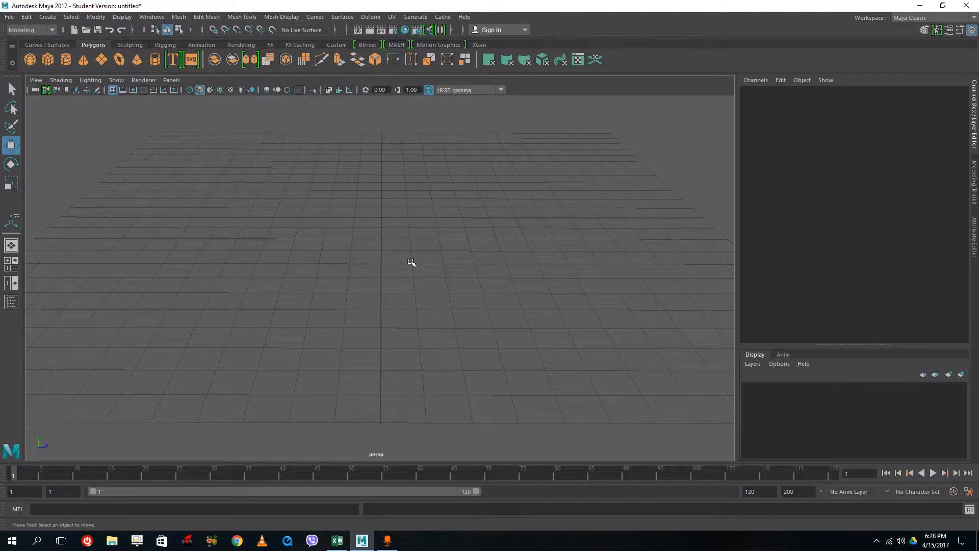
- Set the current project to the TutorTubeProject folder on the desktop
click(9, 17)
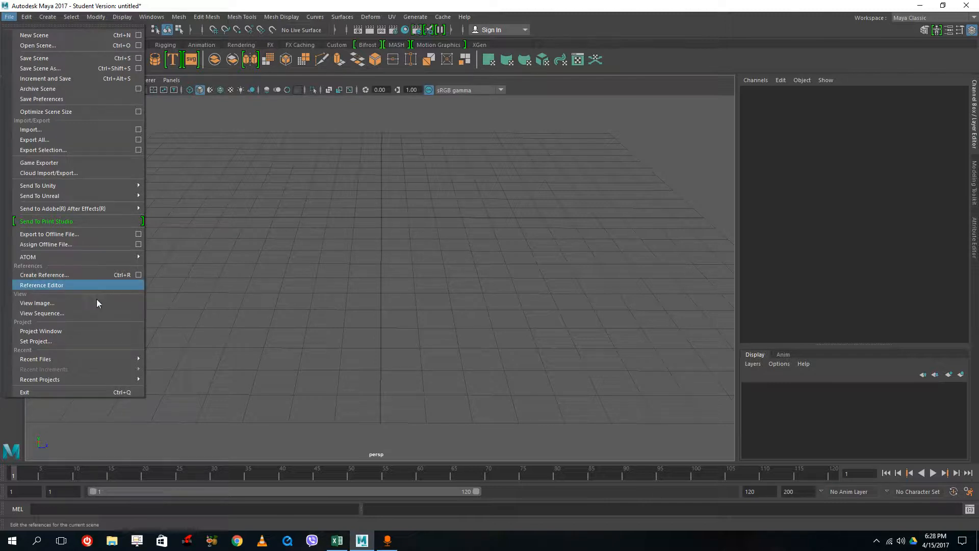
click(51, 344)
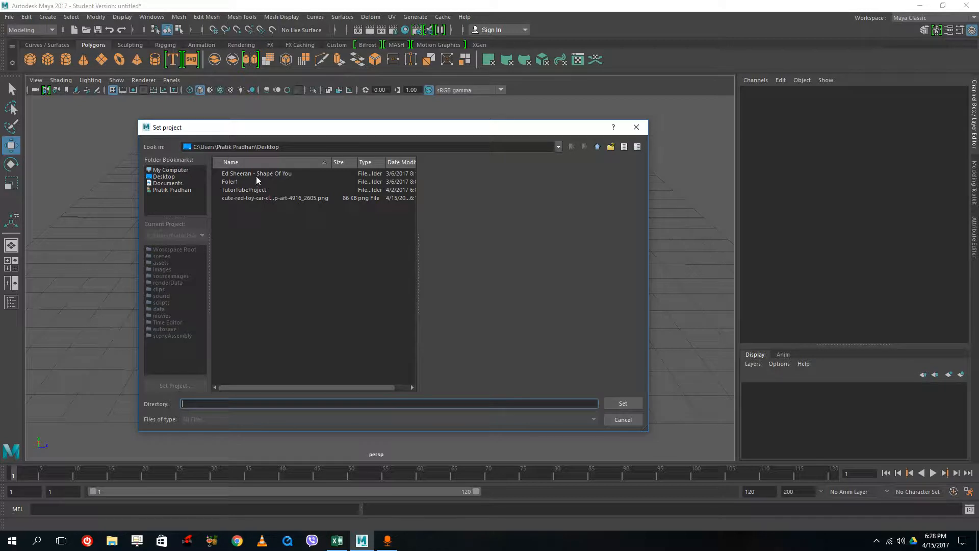
click(256, 191)
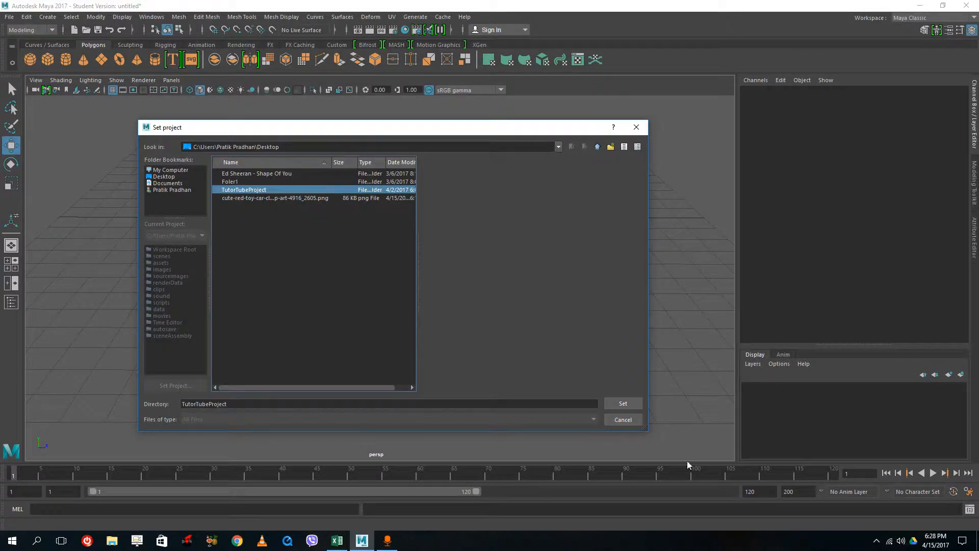
click(622, 404)
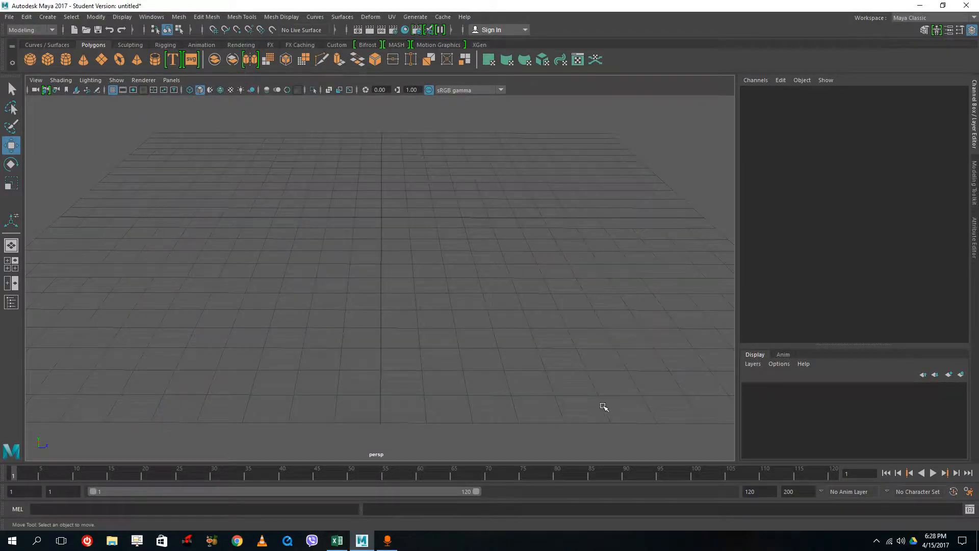
- Switch to the desktop and open the sourceimages folder inside TutorTubeProject in File Explorer
click(9, 21)
click(234, 183)
click(978, 538)
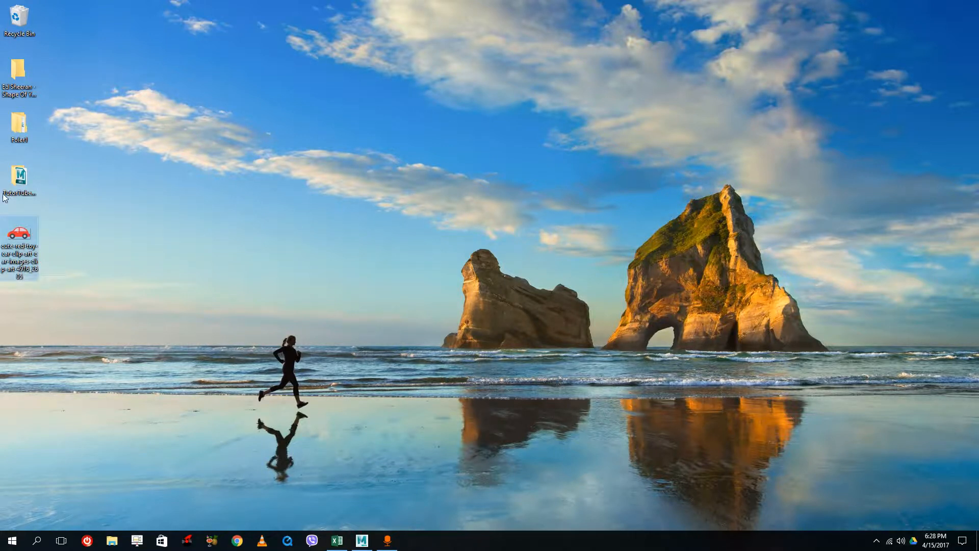
click(20, 179)
double_click(21, 184)
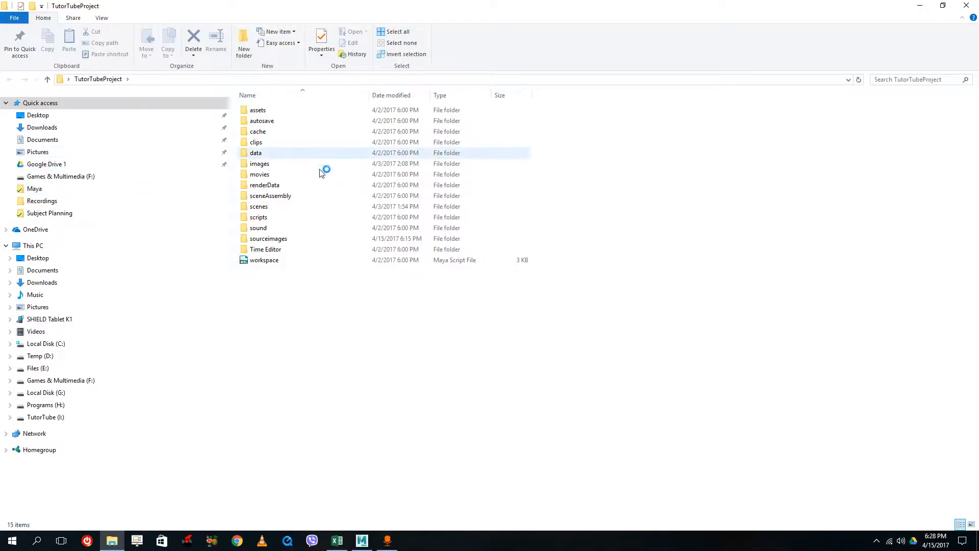
double_click(280, 241)
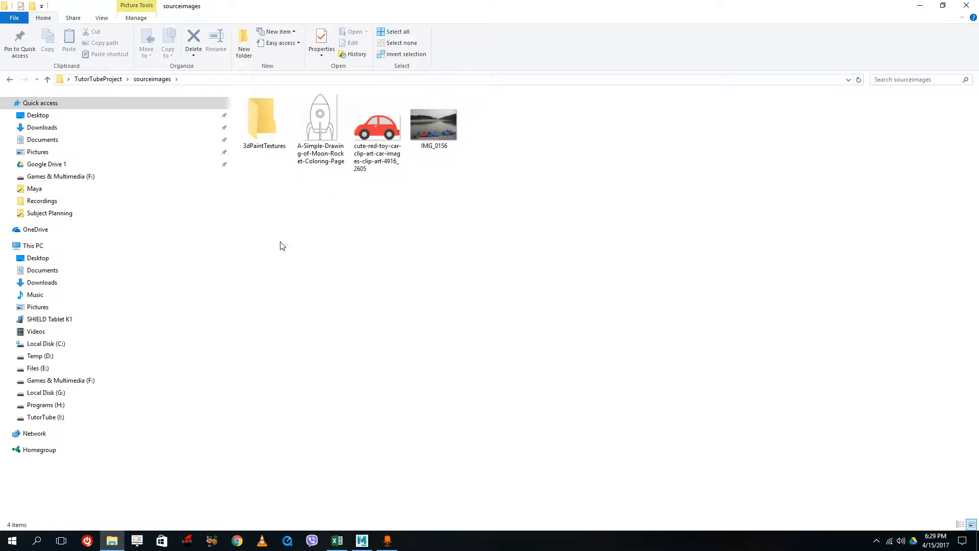
- Locate the red toy car image in the sourceimages folder, then close the folder window and switch back to Maya
click(392, 145)
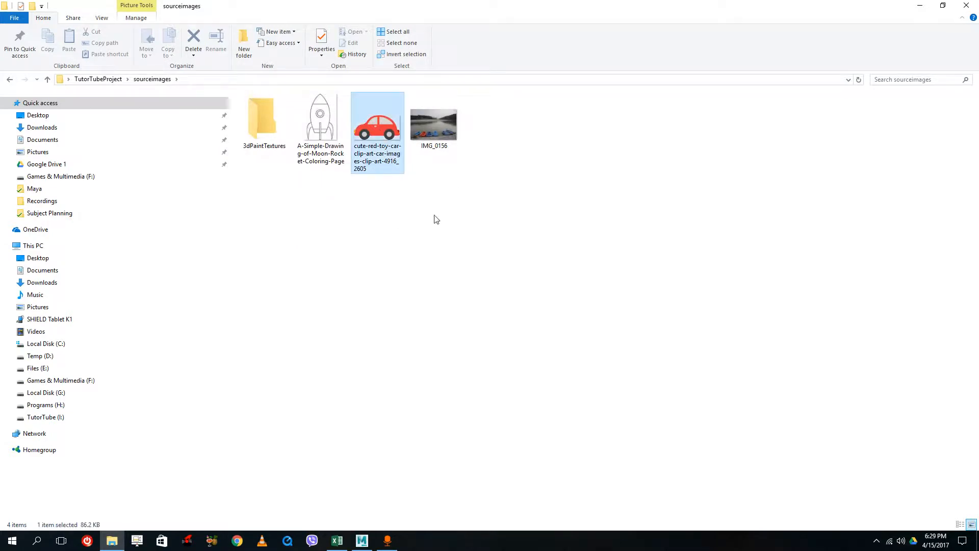
click(401, 208)
click(383, 176)
click(397, 261)
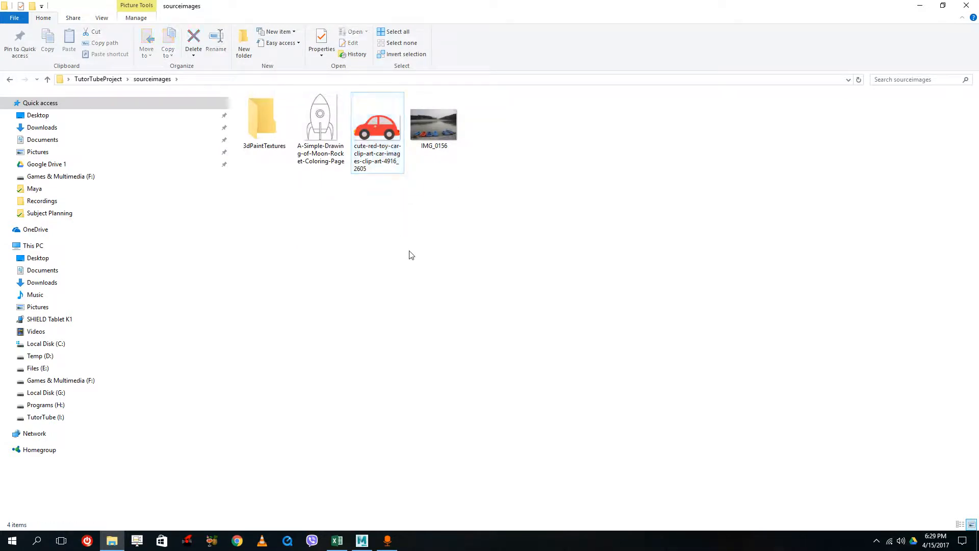
click(968, 4)
click(362, 541)
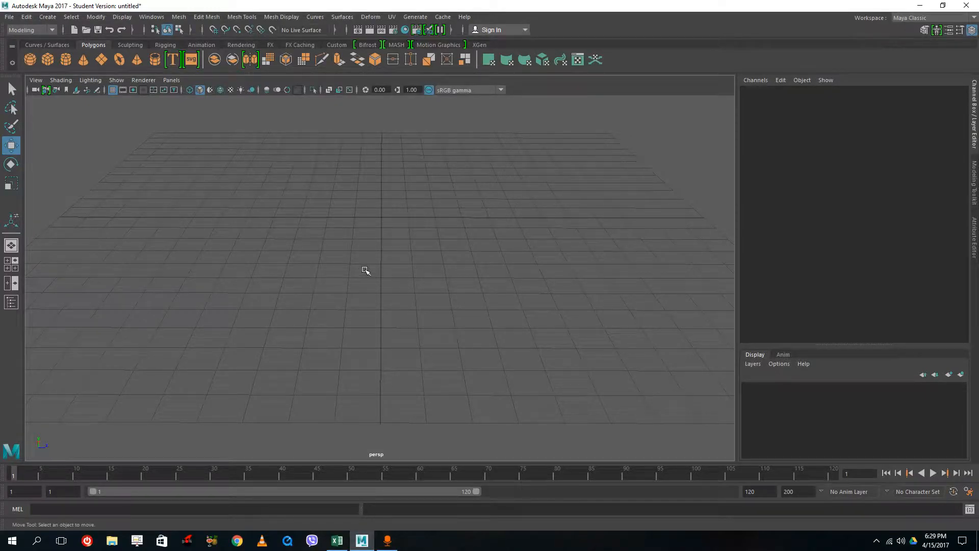
- Switch from the perspective view to a full-size side view
scroll(314, 239, down, 2)
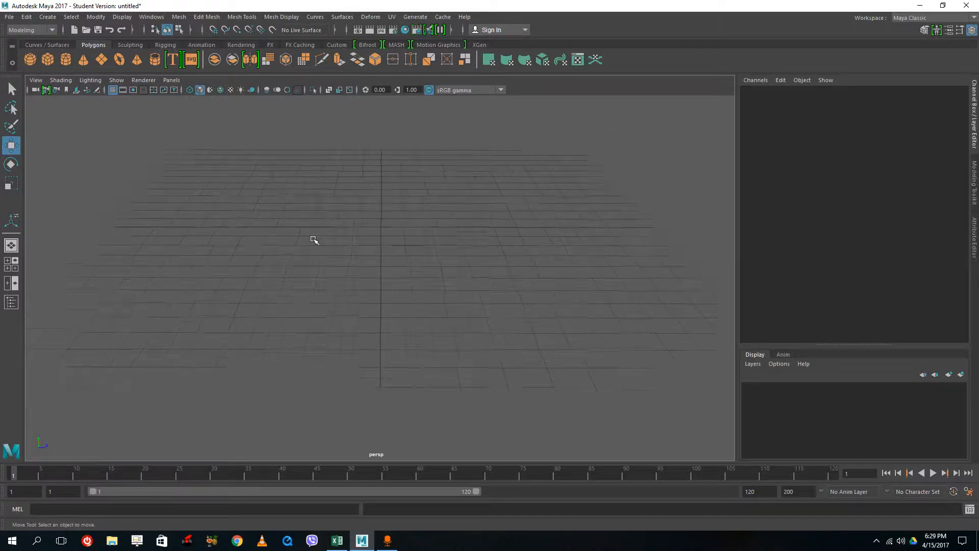
scroll(314, 240, down, 1)
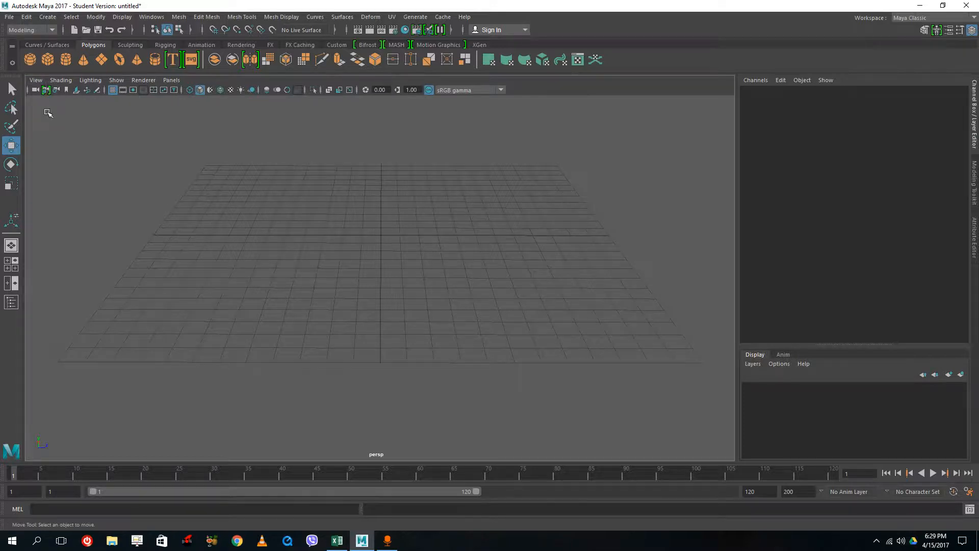
click(38, 81)
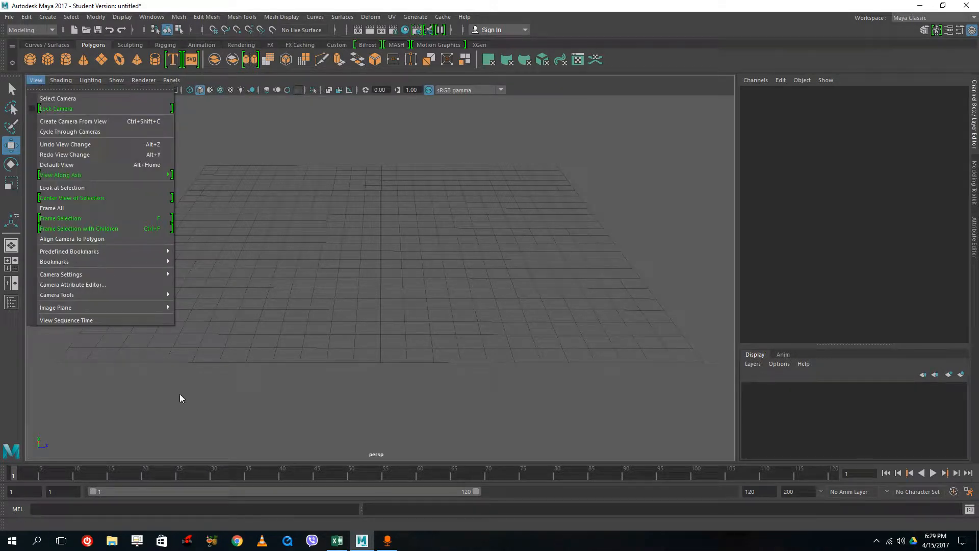
click(421, 336)
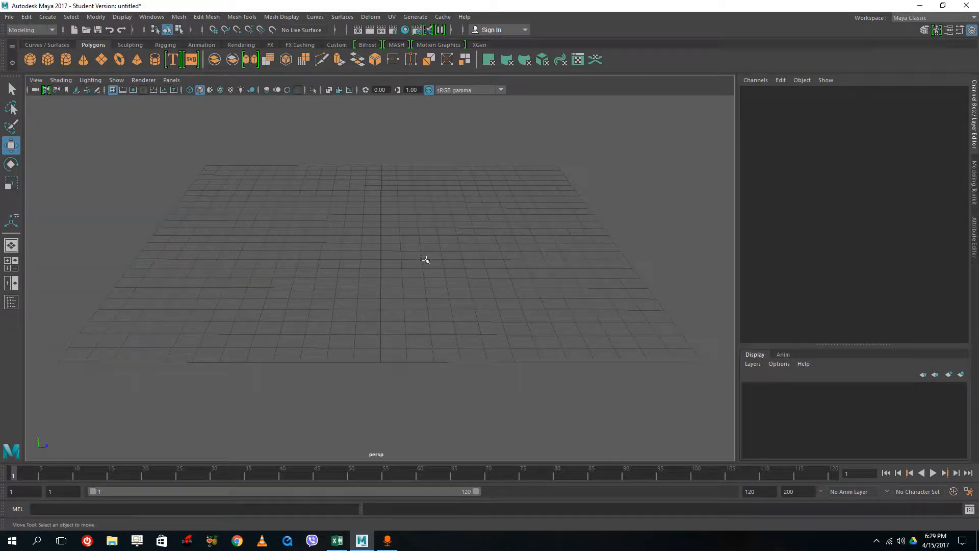
key(space)
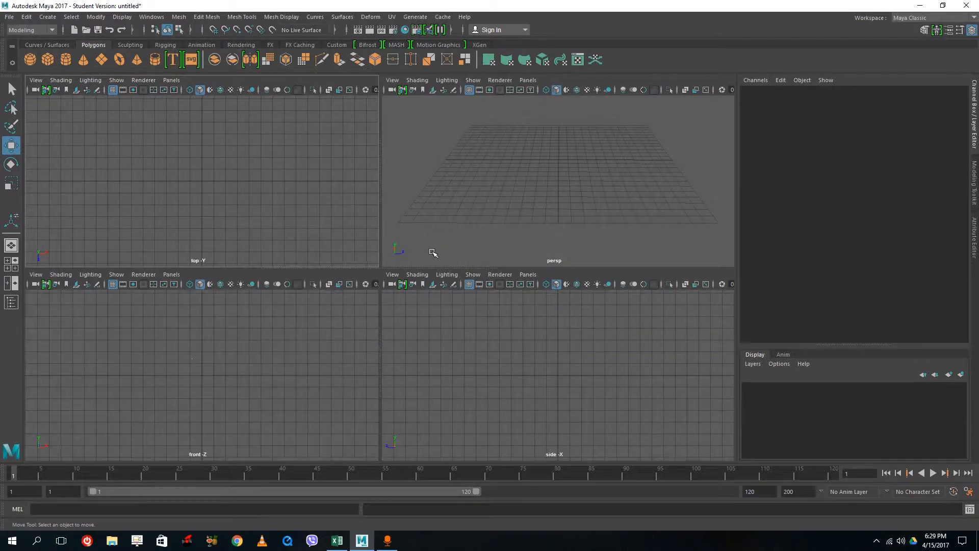
click(554, 367)
key(space)
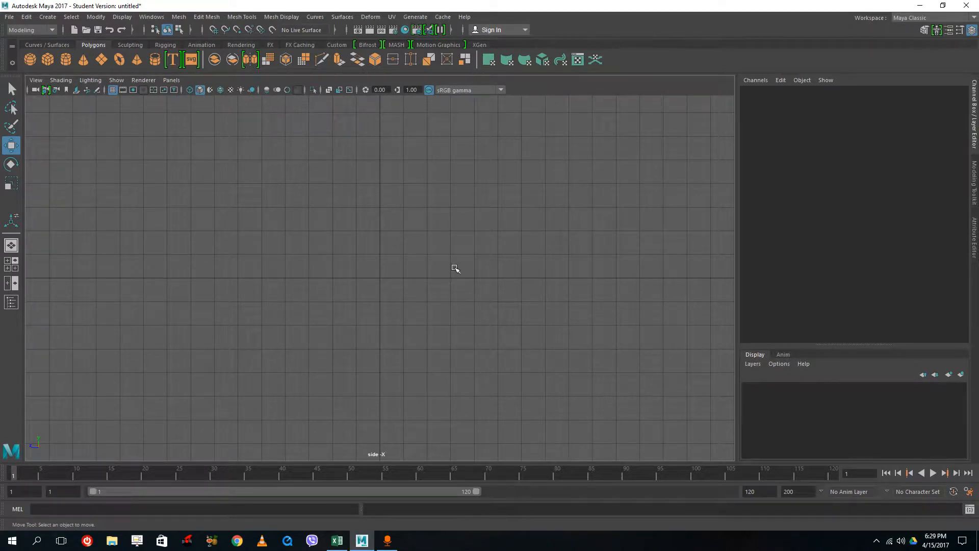
- Import cute-red-toy-car-clip-art-car-images-clip-art-4916_2605.png from sourceimages as an image plane in the side view
click(34, 80)
mouse_move(79, 307)
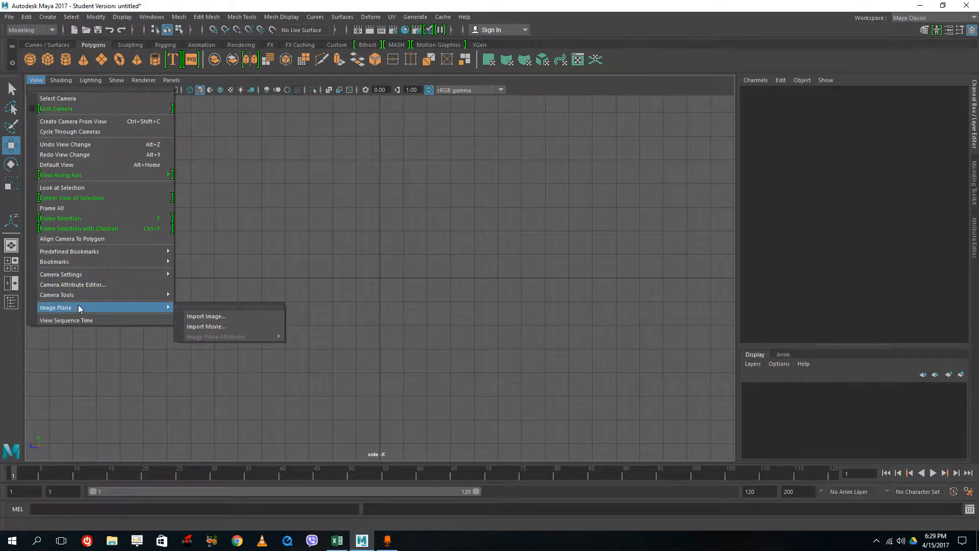
click(238, 319)
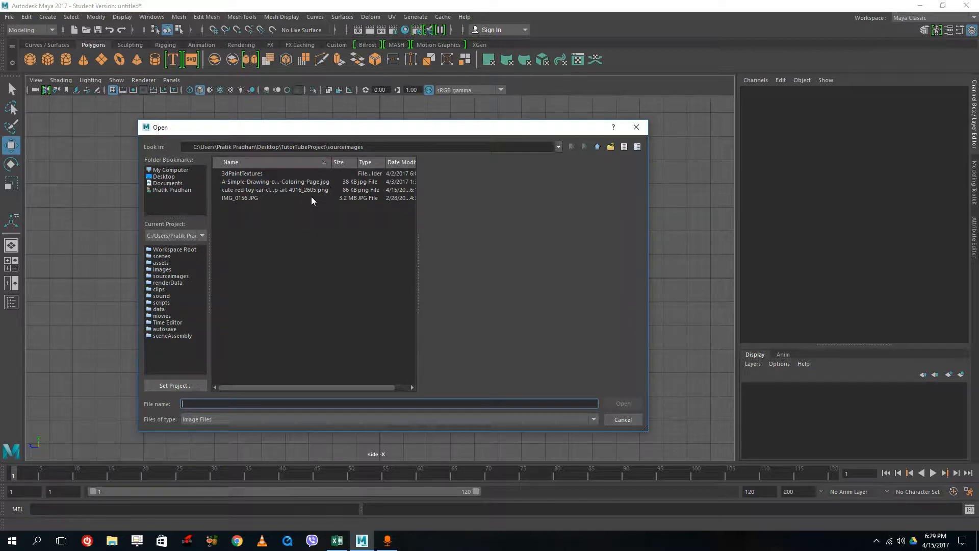
click(254, 190)
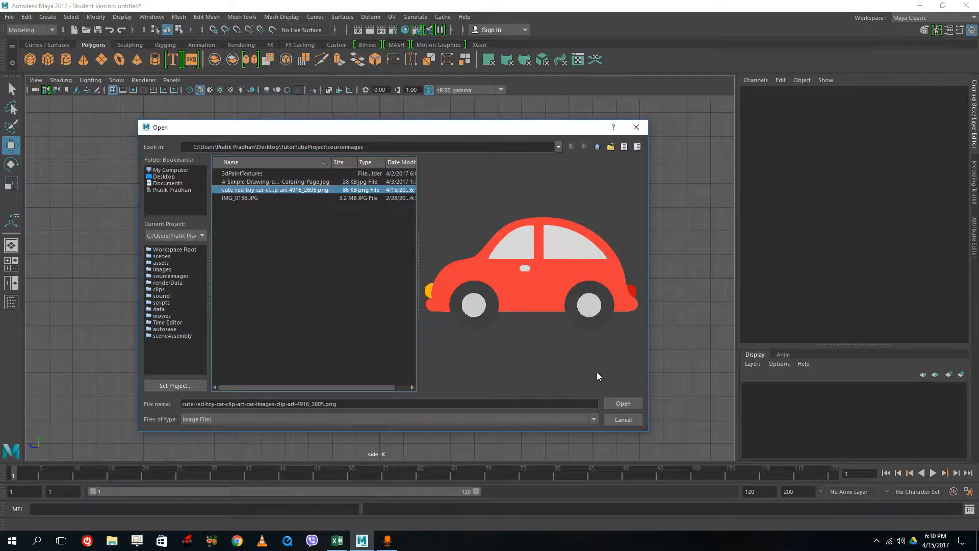
click(625, 403)
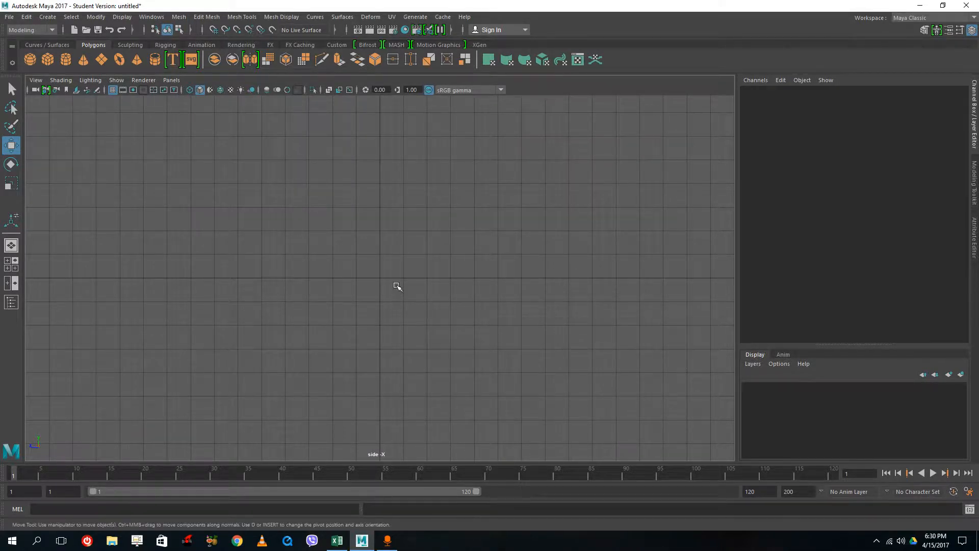
- Scale the car image plane uniformly to about 0.427 and raise it to about Y 5.685, wheels resting on the horizontal axis
scroll(357, 279, down, 8)
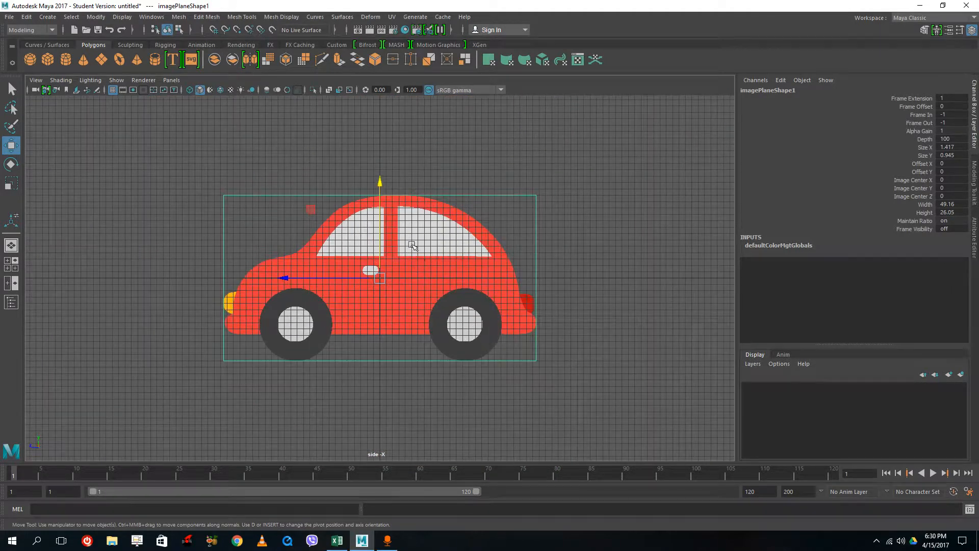
drag(380, 181, 388, 102)
key(r)
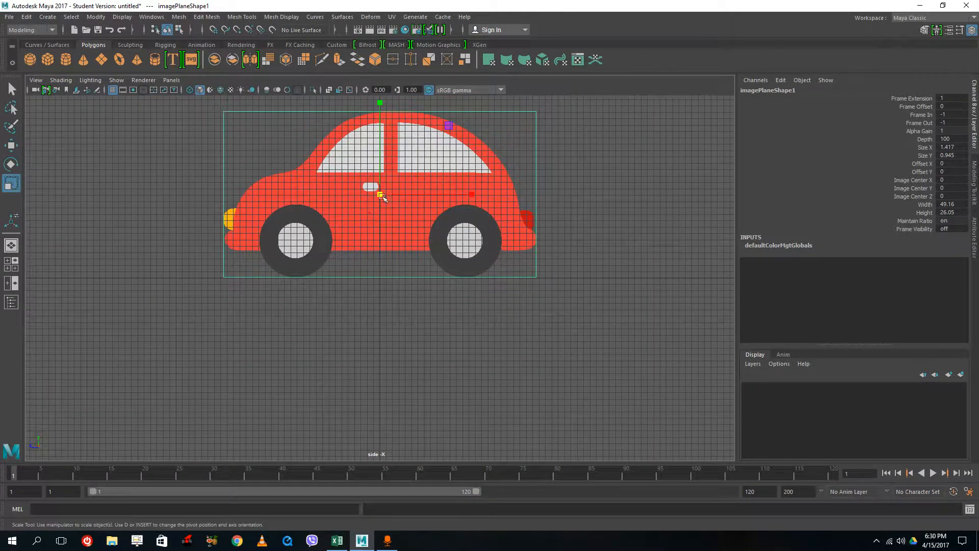
drag(384, 198, 279, 209)
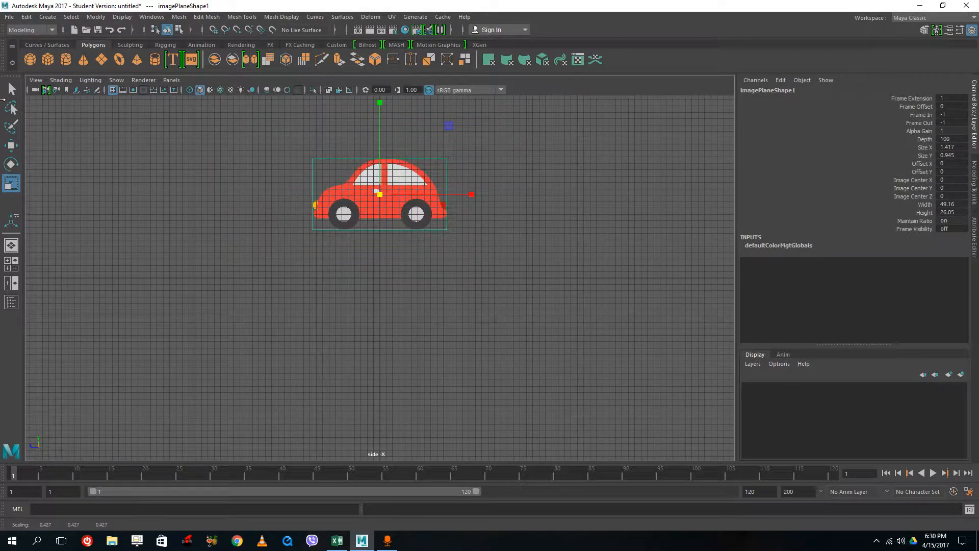
click(11, 145)
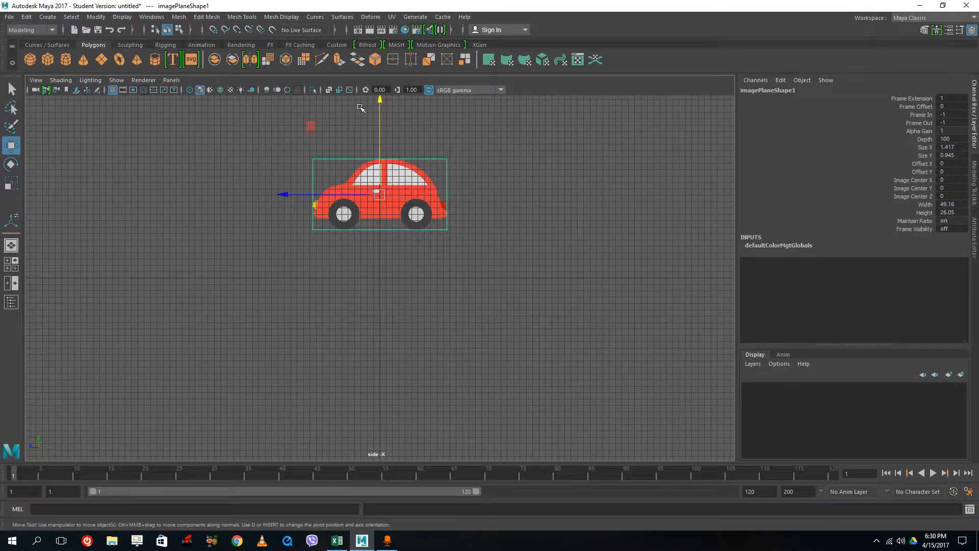
drag(379, 105, 374, 155)
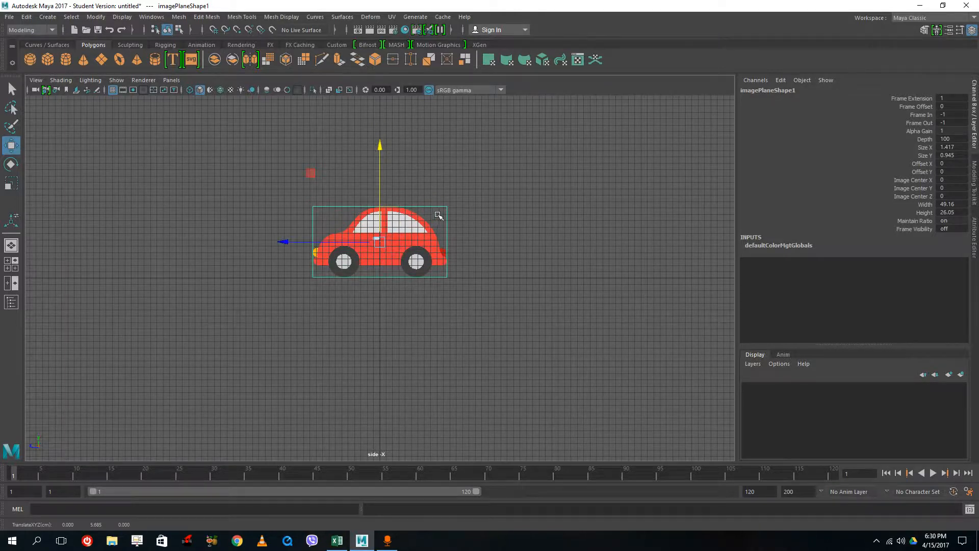
- In the perspective view, move the car image plane back along X to about -1.09 and deselect it
key(space)
key(space)
key(space)
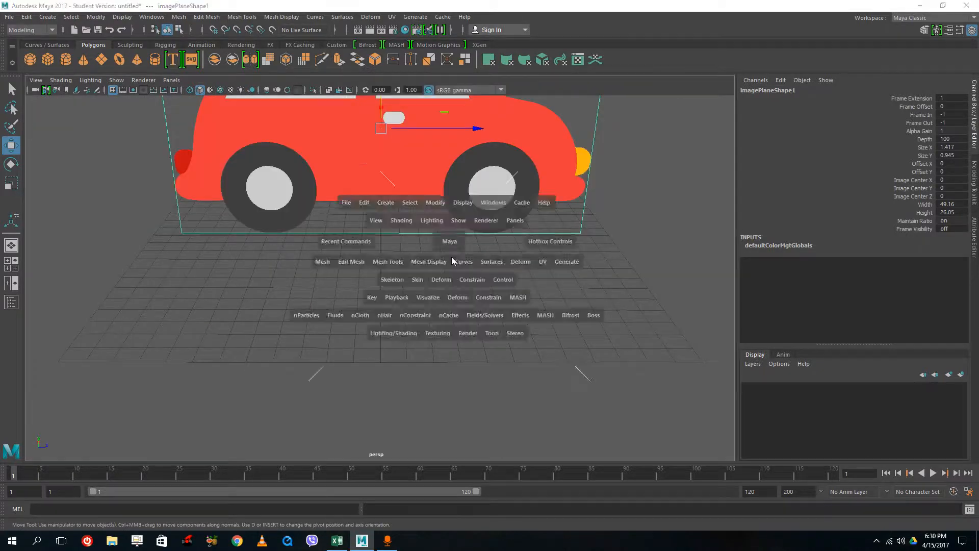
key(space)
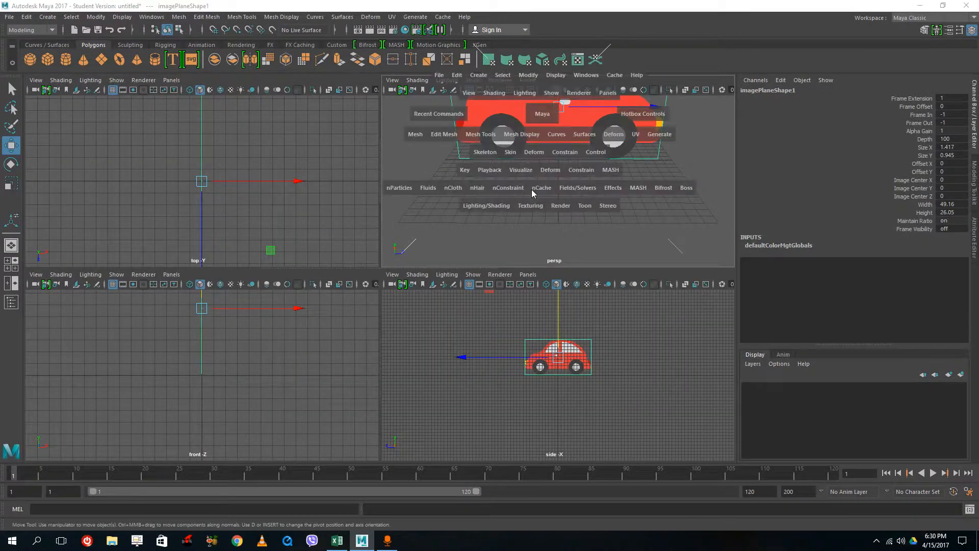
alt+drag(413, 245, 567, 251)
scroll(568, 251, down, 5)
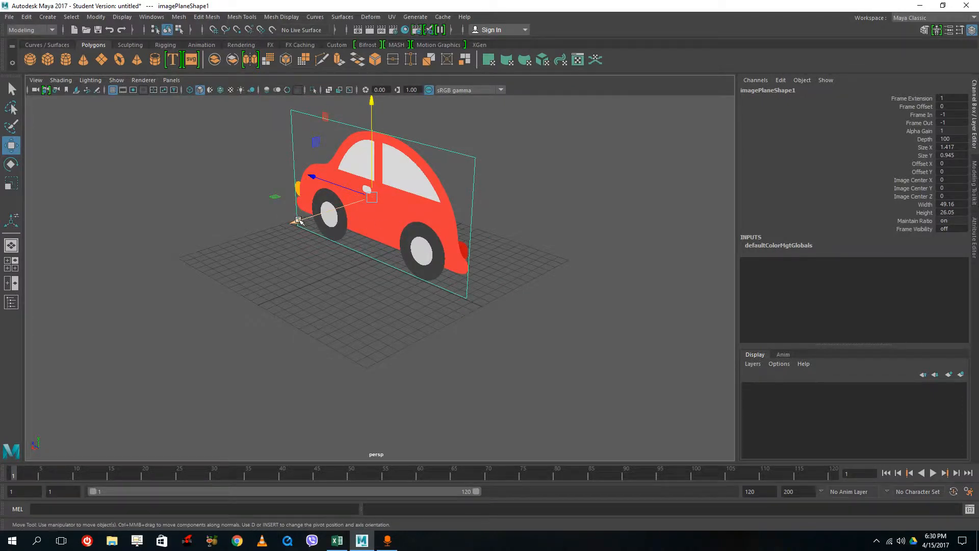
drag(299, 221, 308, 218)
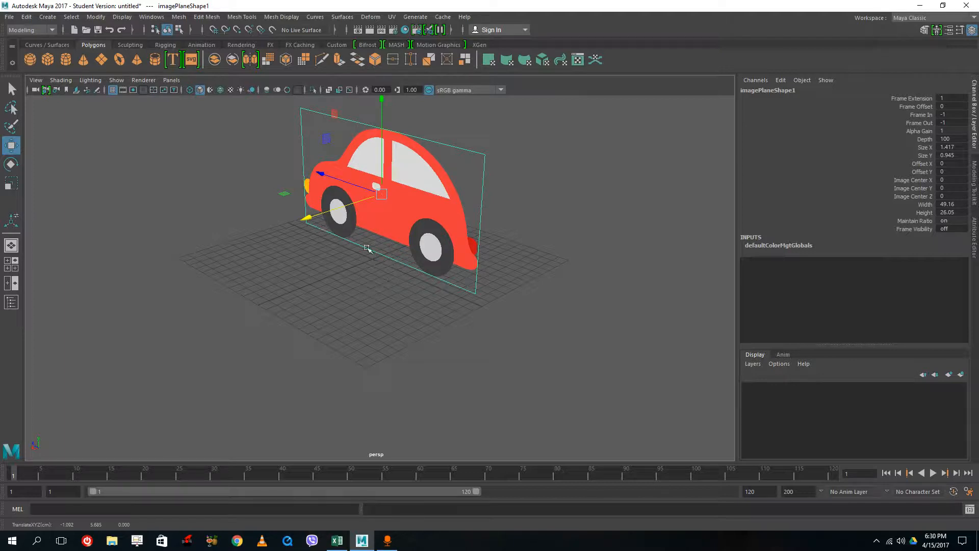
click(394, 335)
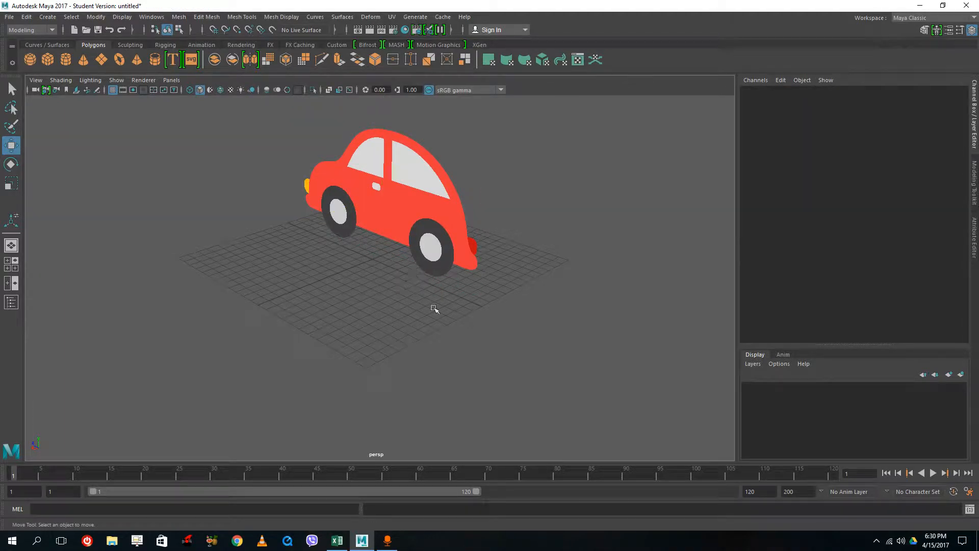
- In the side view, draw a polygon plane about 0.96 by 5.12 below the window pillar, reaching the lower edge of the car body
alt+drag(457, 323, 422, 319)
key(space)
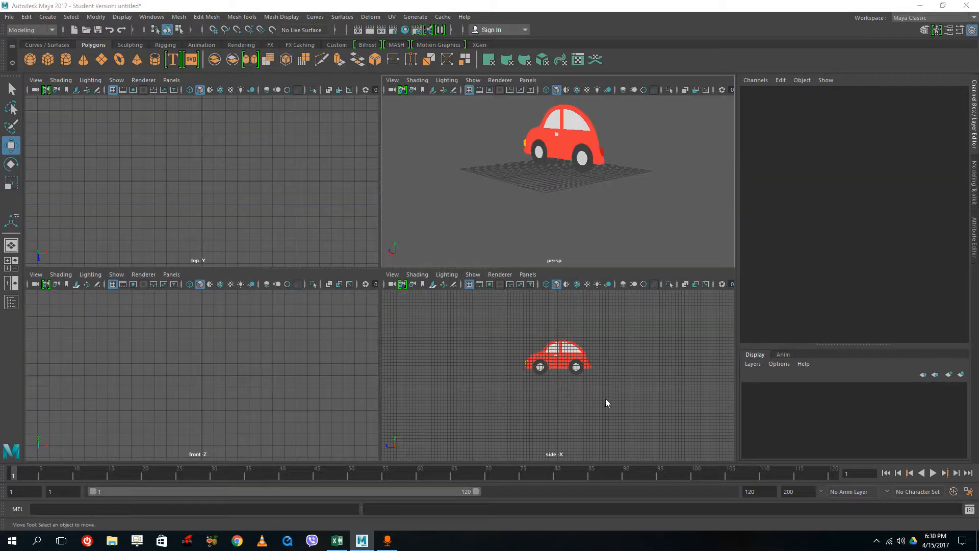
key(space)
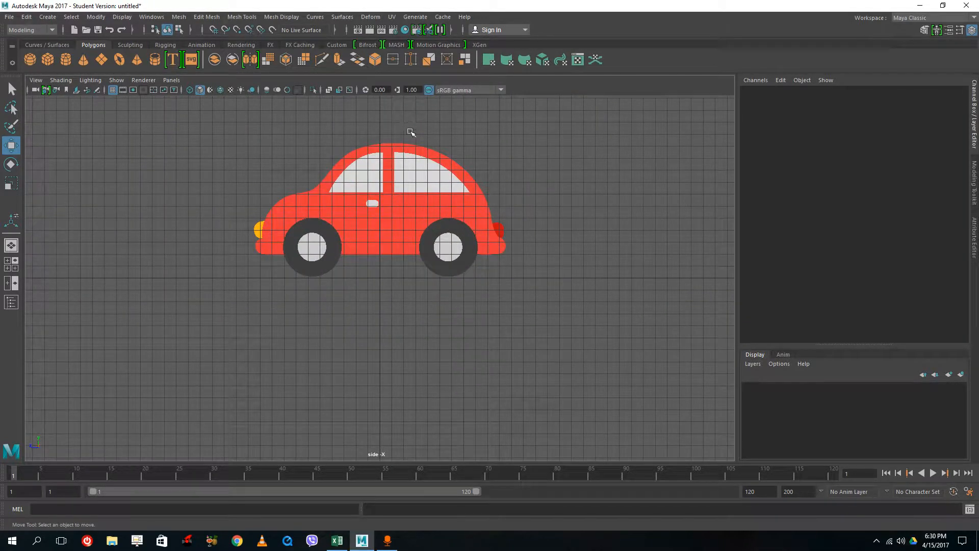
scroll(409, 205, up, 1)
alt+middle_drag(408, 204, 418, 272)
alt+right_drag(229, 270, 506, 268)
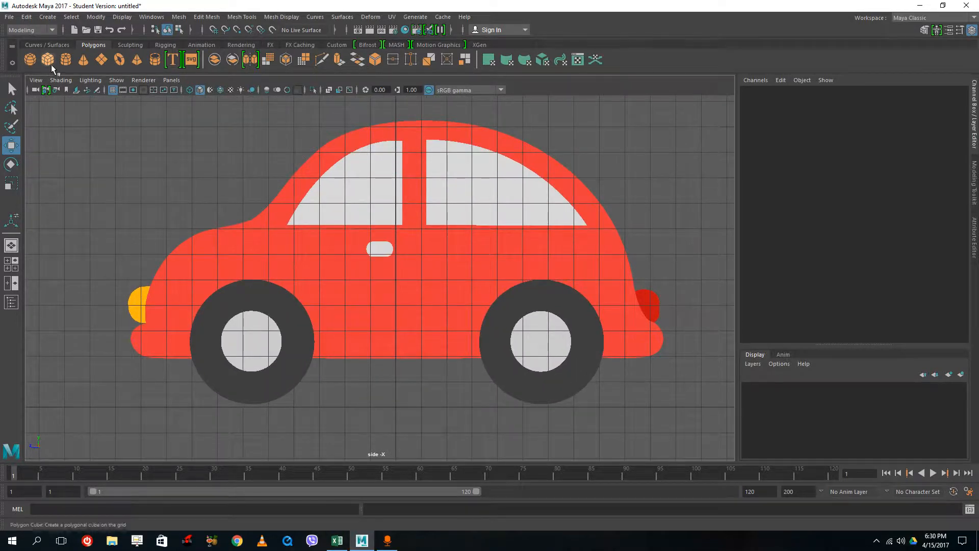
click(102, 60)
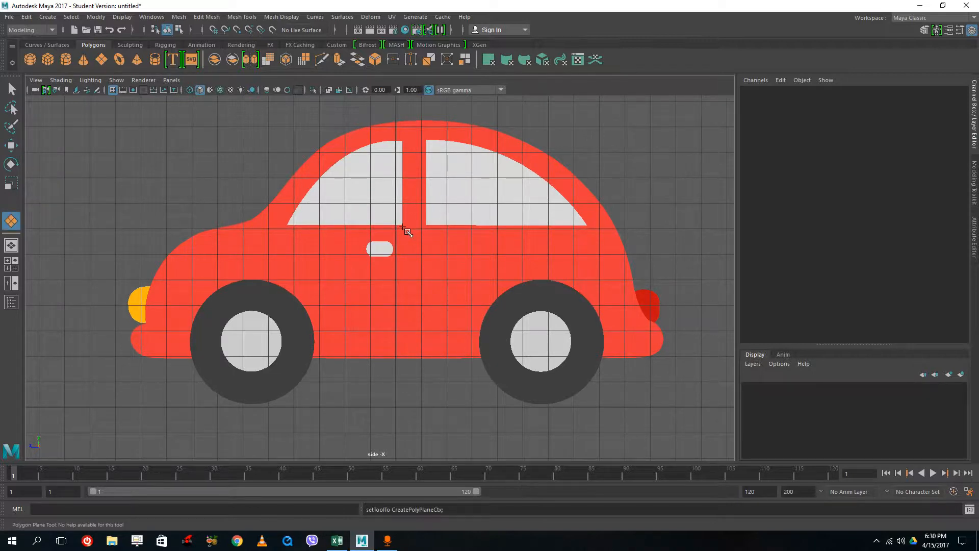
drag(402, 227, 428, 359)
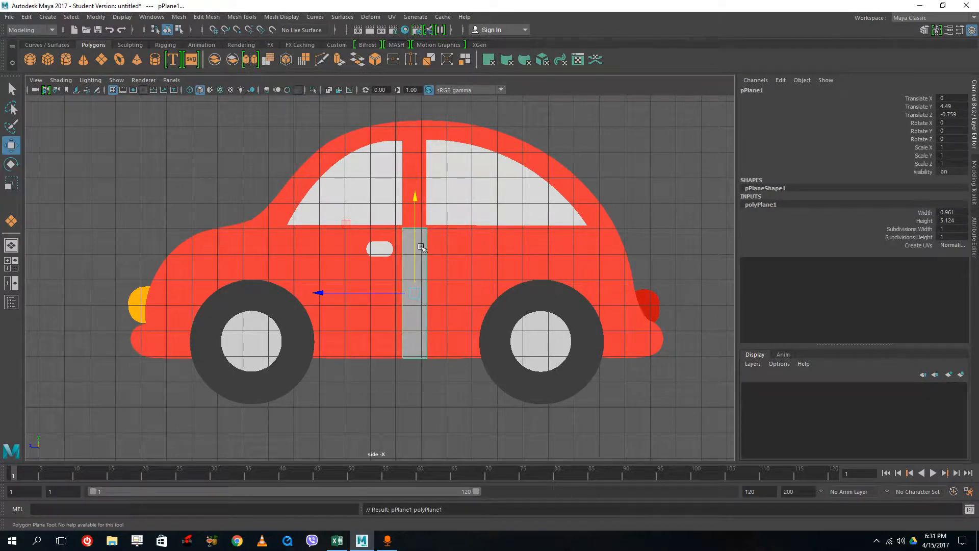
- Select the plane's rear vertical edge in edge mode and turn on X-Ray shading for the side view
right_drag(425, 247, 432, 227)
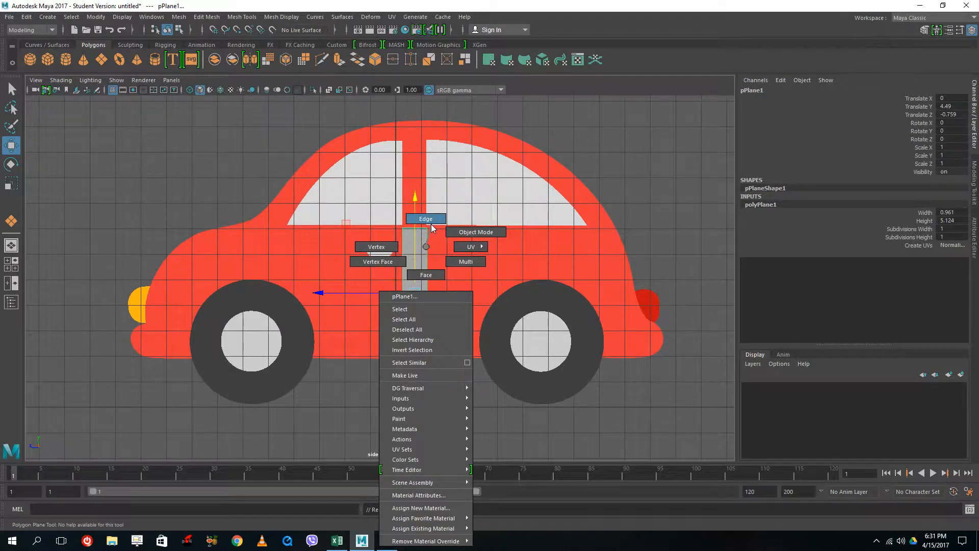
right_drag(432, 227, 431, 229)
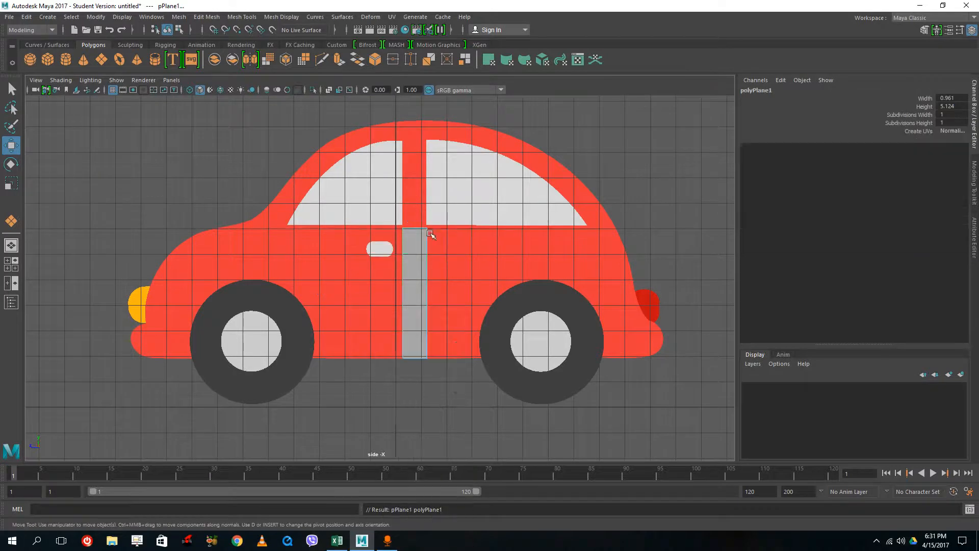
click(426, 259)
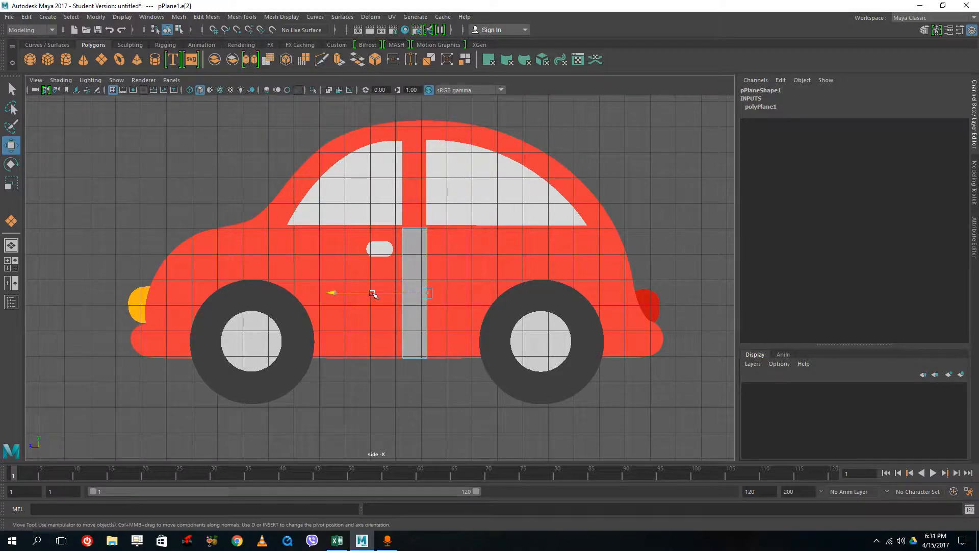
drag(372, 293, 600, 301)
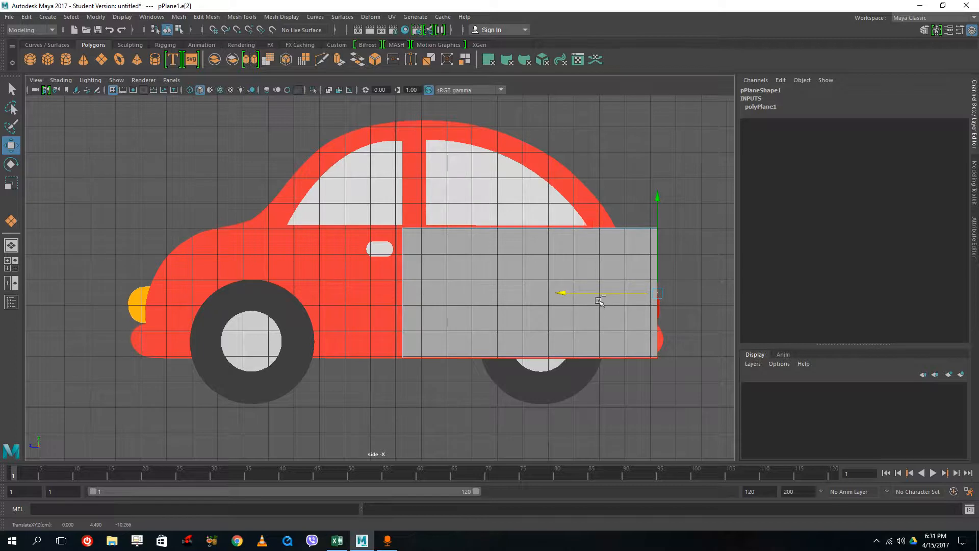
key(ctrl+z)
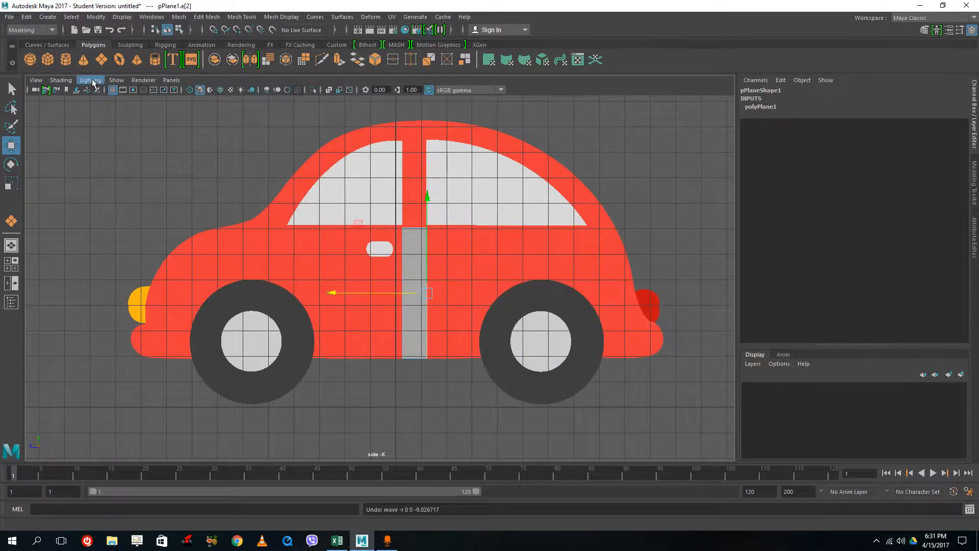
click(91, 80)
mouse_move(60, 82)
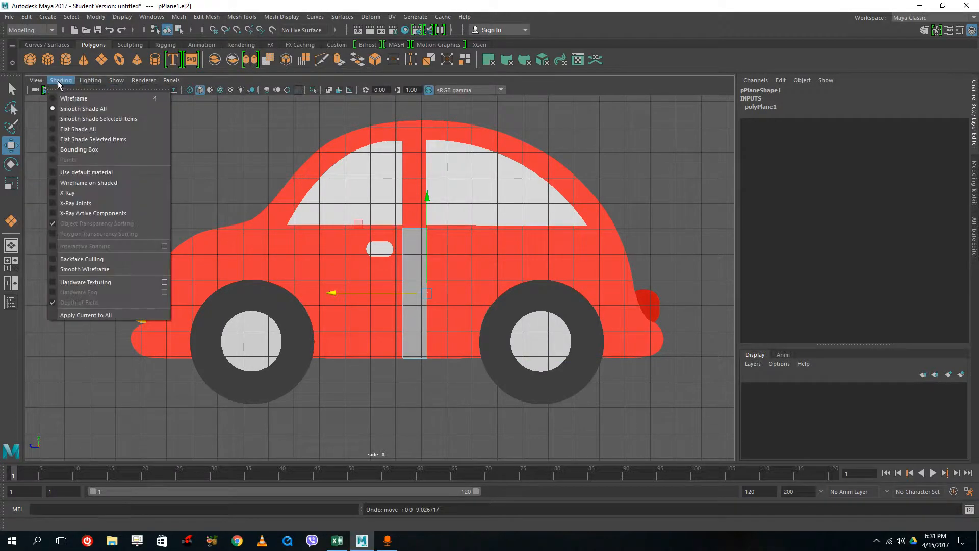
click(54, 193)
drag(343, 292, 530, 299)
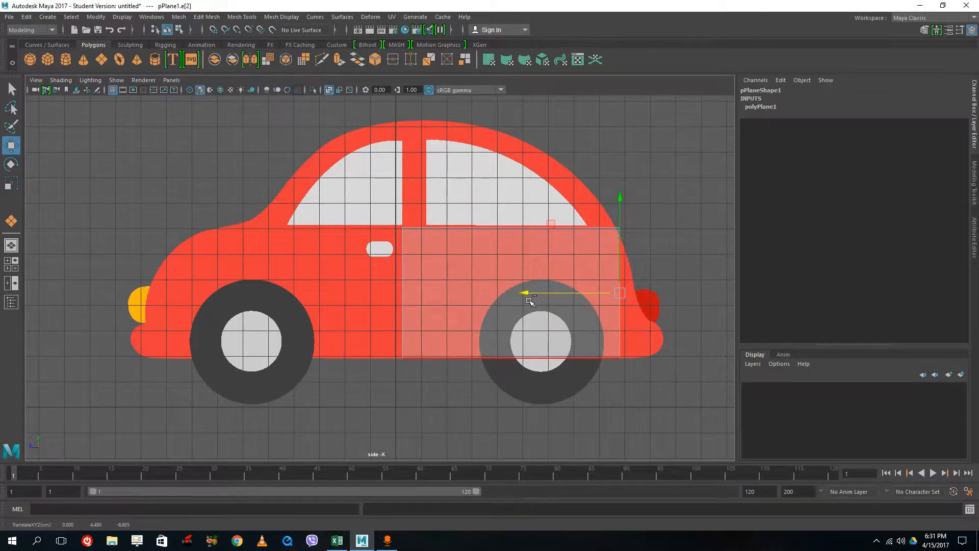
key(ctrl+z)
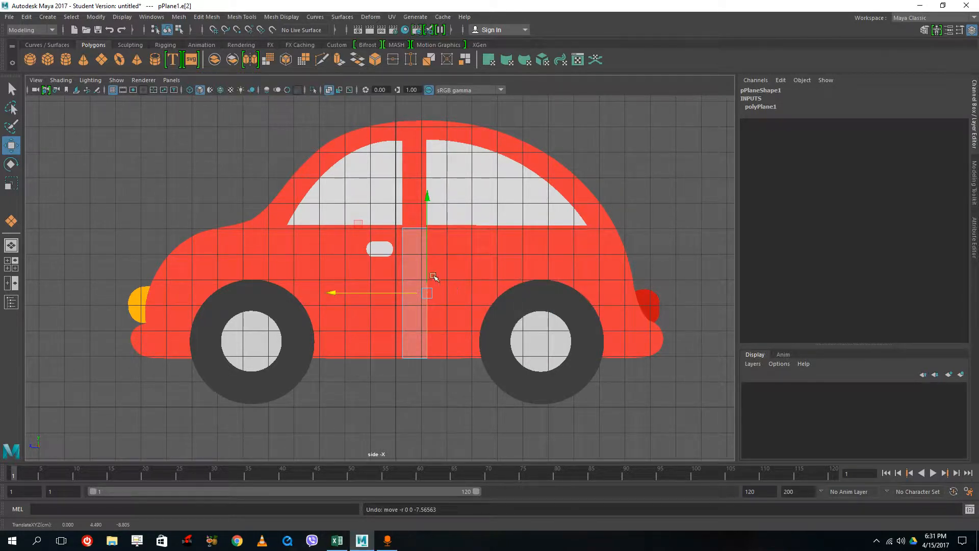
- Extrude the rear edge about 2.04 to the rear wheel's front, about 4.9 across the wheel, and once more towards the tail
click(337, 60)
drag(499, 295, 542, 298)
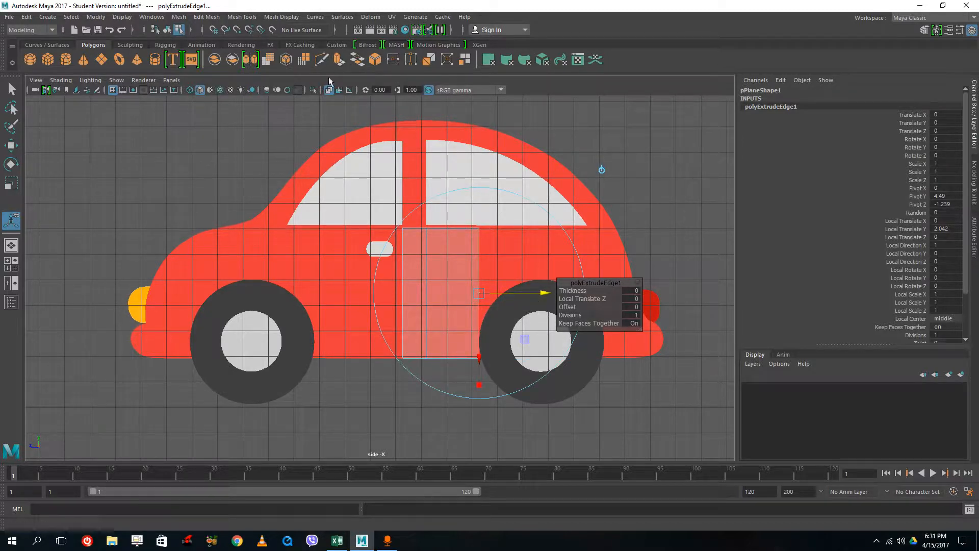
click(340, 61)
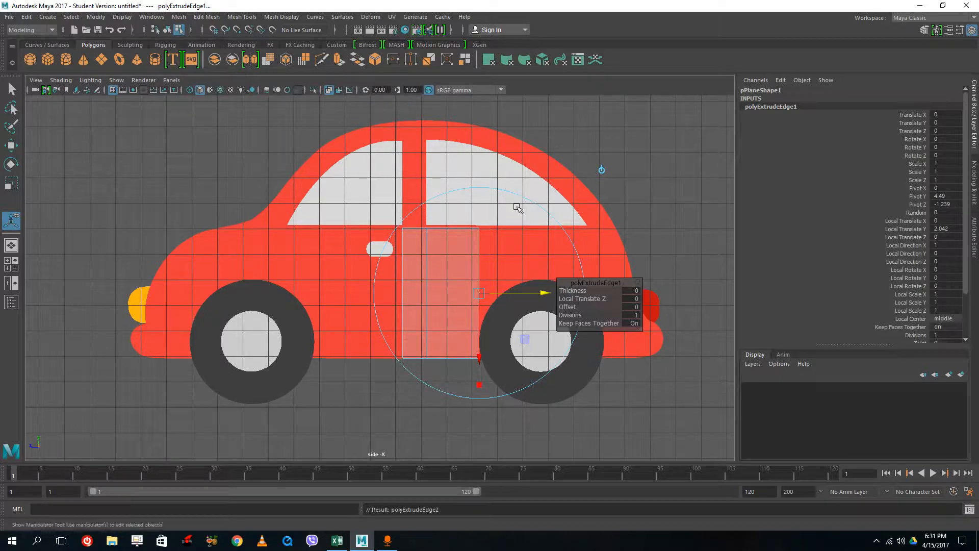
drag(543, 291, 668, 300)
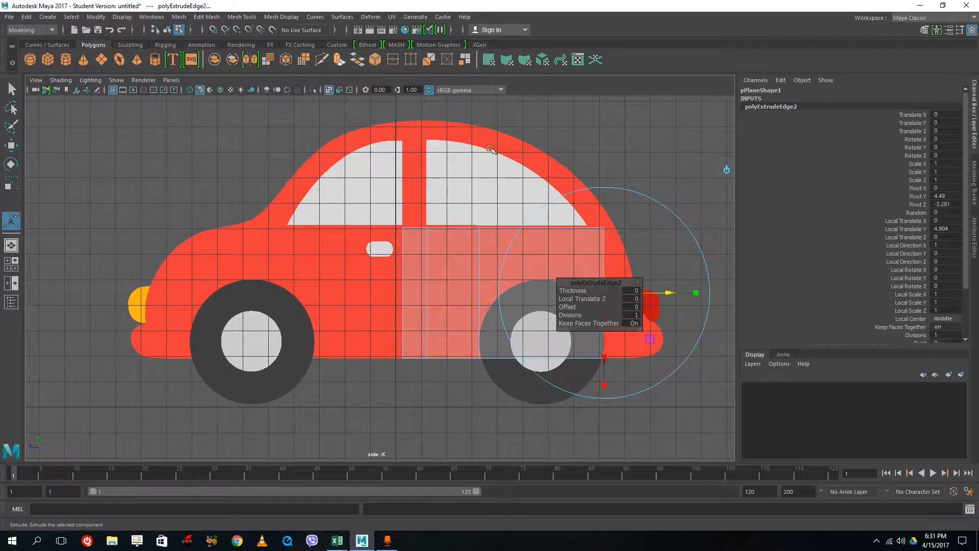
click(341, 61)
drag(669, 293, 694, 299)
- Select the plane's front vertical edge and extrude it forward about 4.52 to the front corner of the front window
click(402, 265)
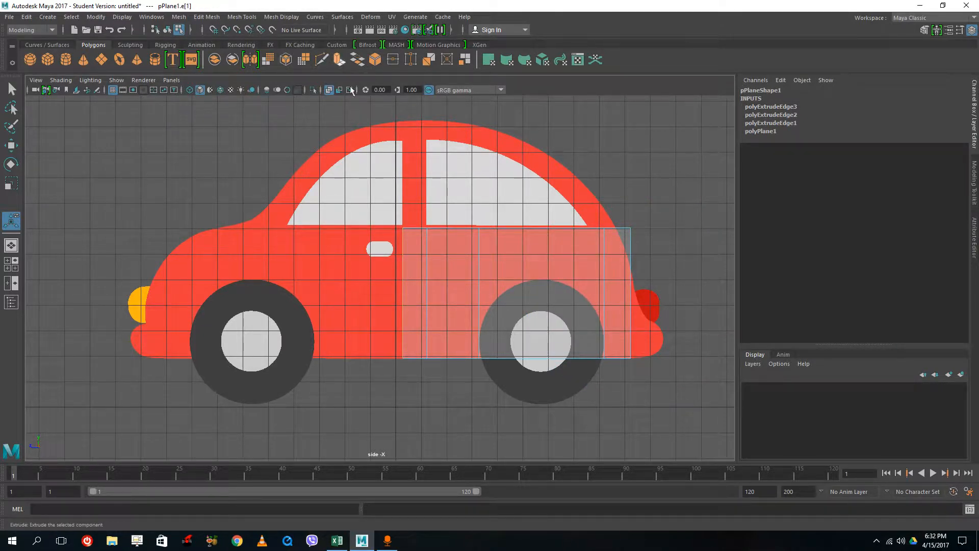
click(339, 61)
drag(351, 293, 237, 294)
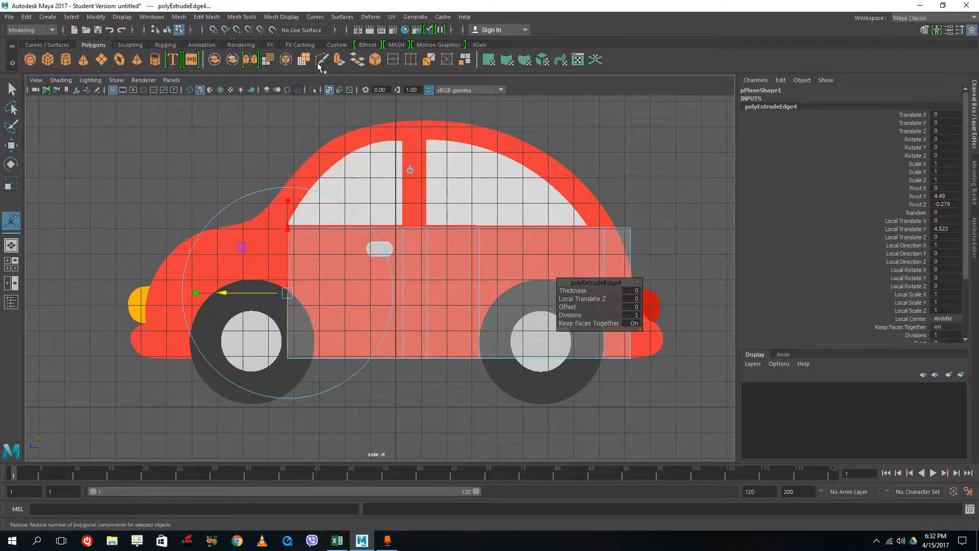
click(339, 60)
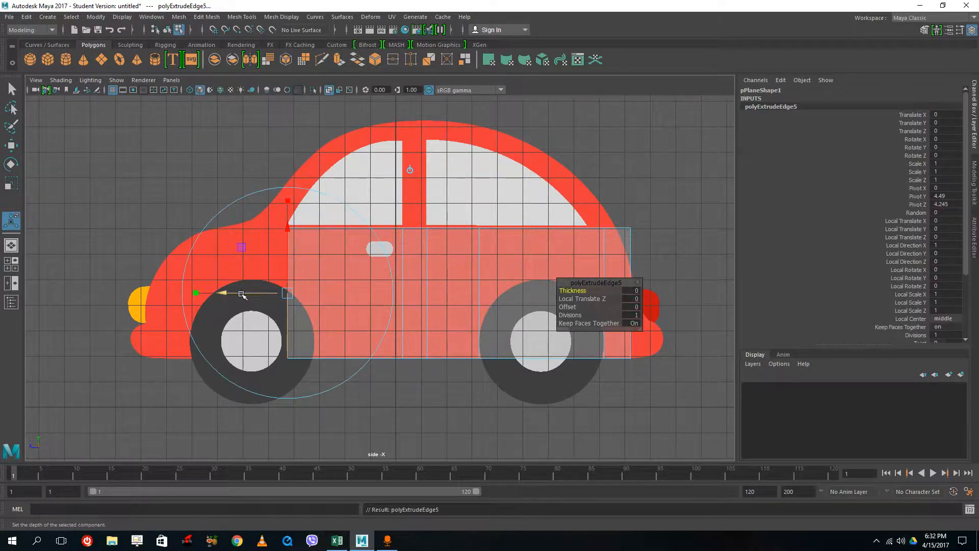
drag(242, 294, 154, 301)
click(339, 60)
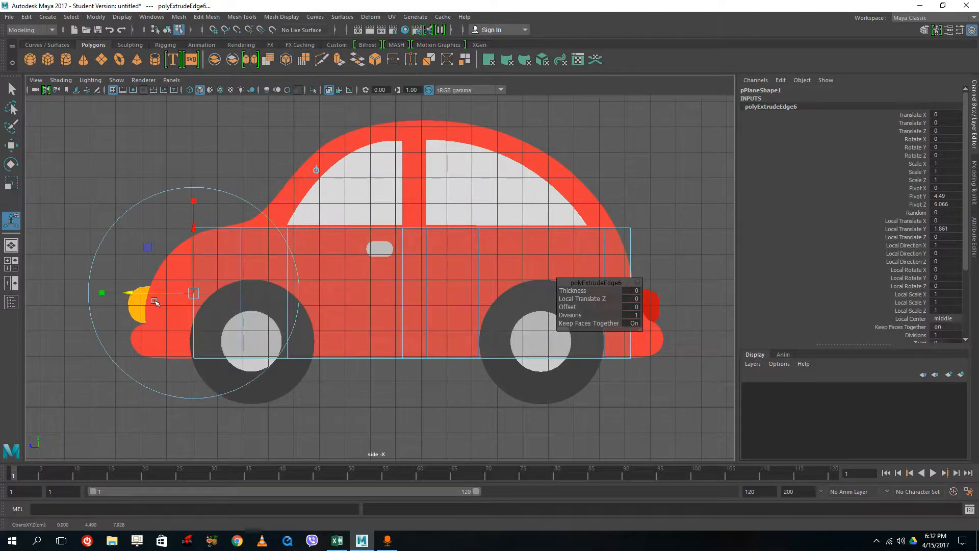
click(338, 60)
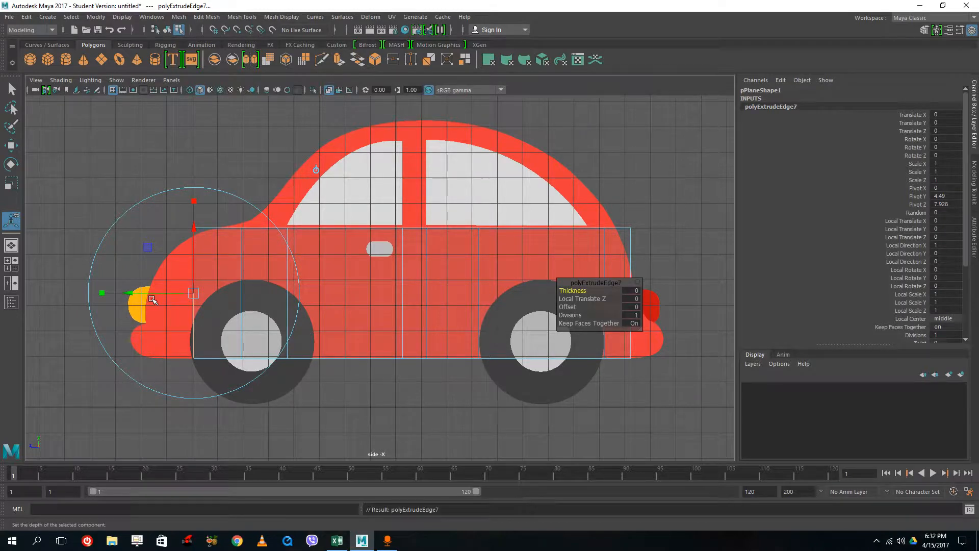
click(153, 298)
click(191, 289)
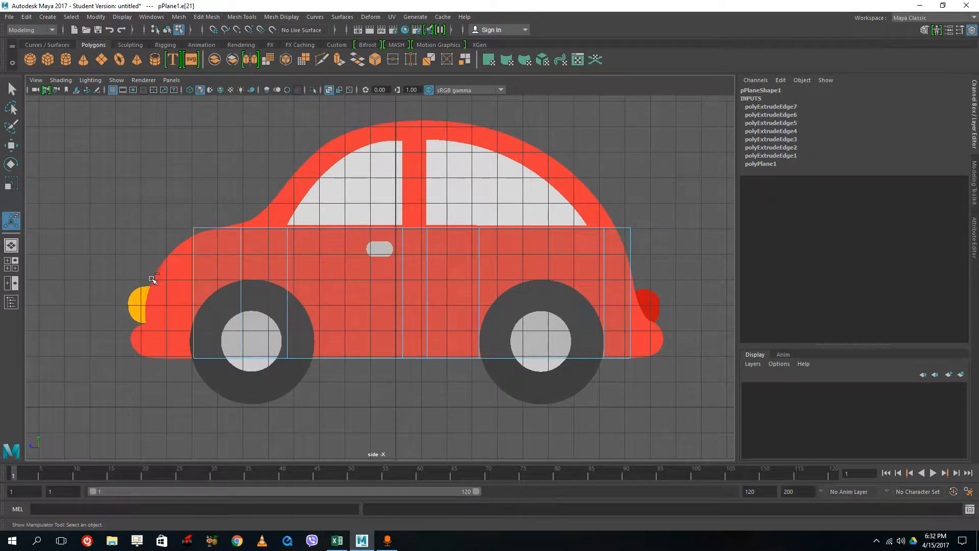
key(ctrl+z)
key(ctrl+z)
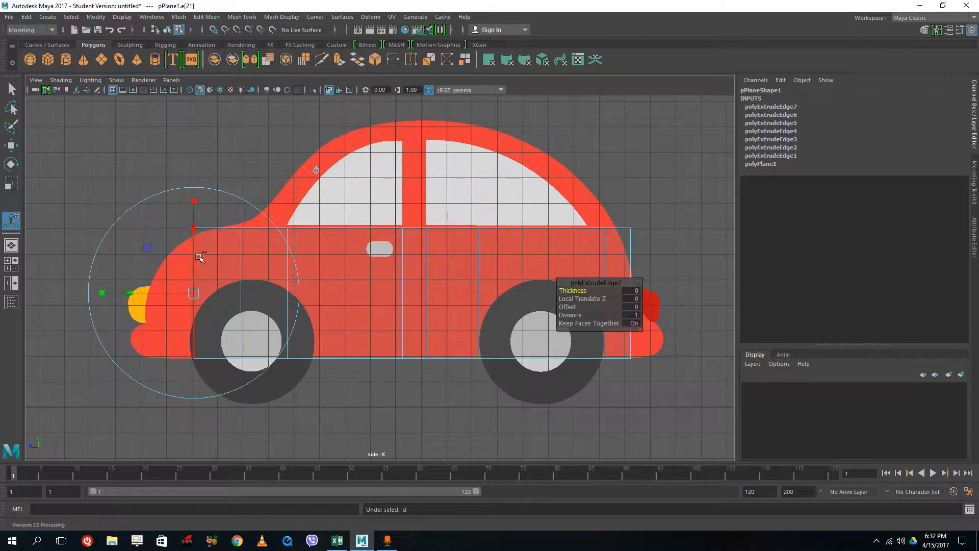
key(ctrl+z)
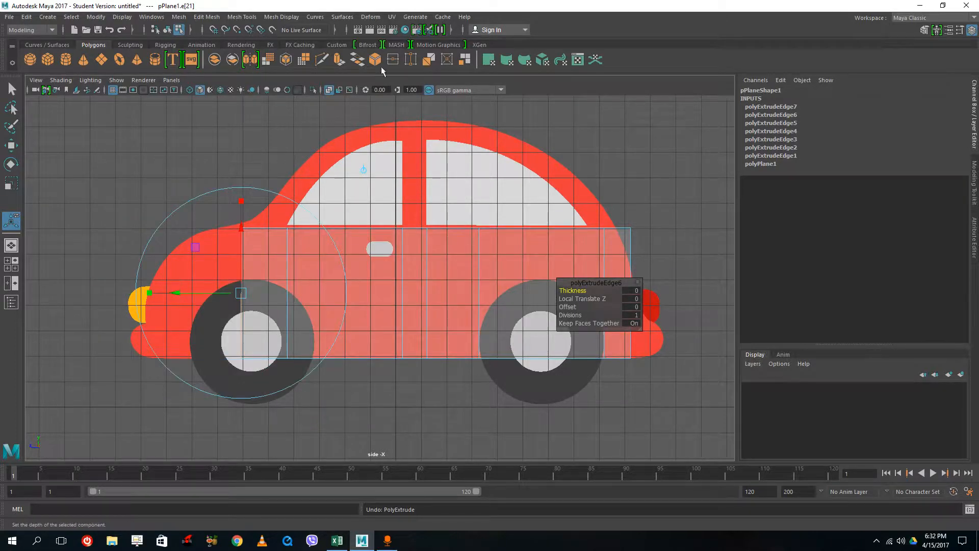
key(ctrl+z)
- Extrude the front edge about 1.74 to near the front wheel's centre, and again about 3.68 to the nose of the body
click(340, 62)
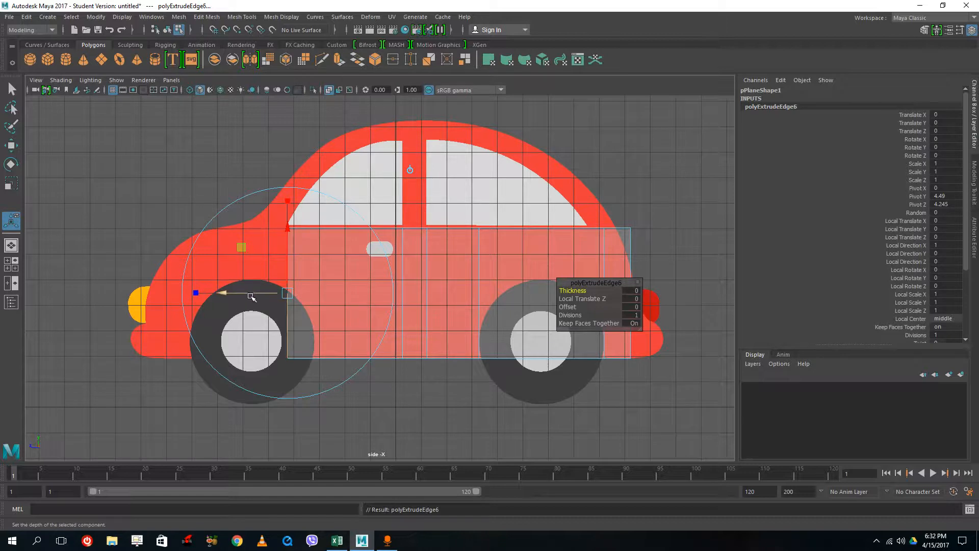
drag(246, 294, 203, 295)
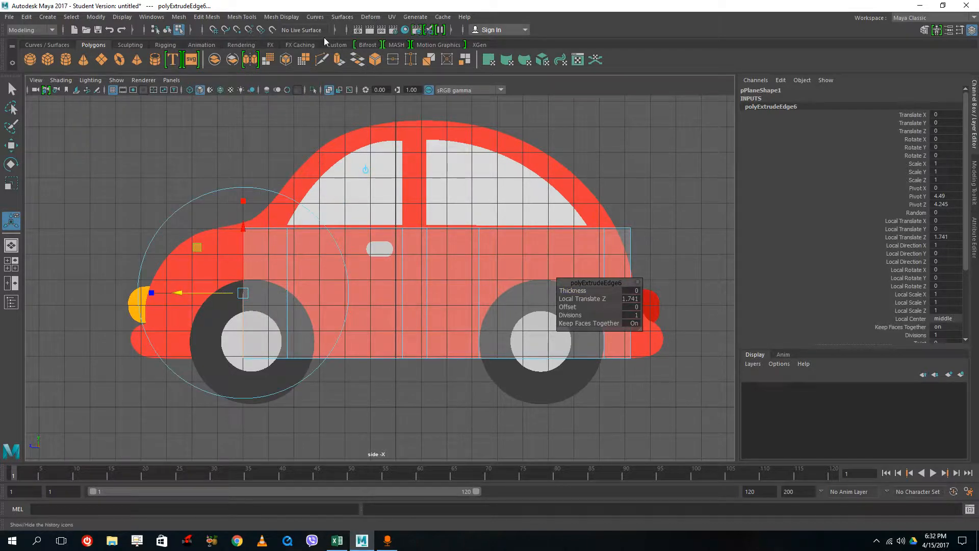
click(339, 66)
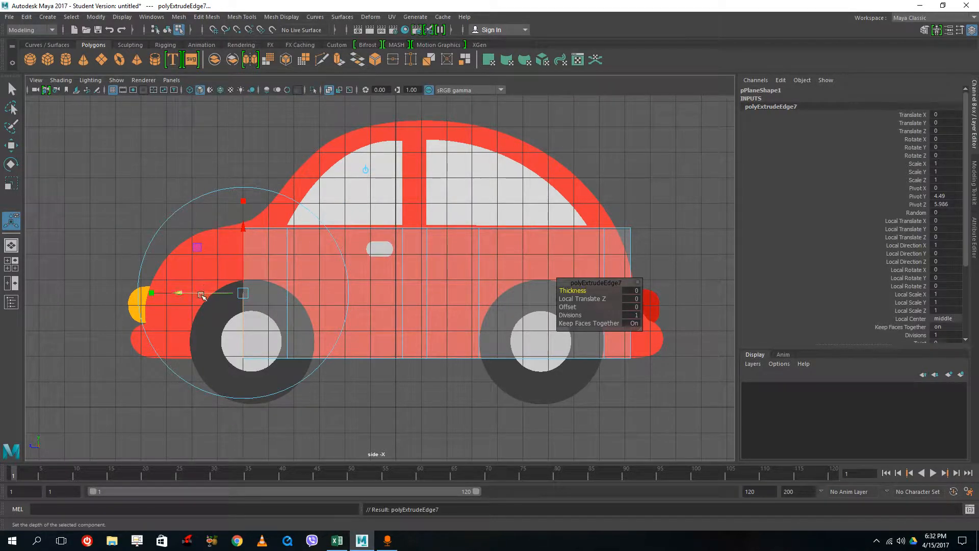
drag(197, 296, 108, 300)
- In vertex mode, move the two rearmost upper vertices forward to the rear window's corner and the car's outline at about Z -8.705
right_drag(468, 229, 515, 214)
right_drag(613, 235, 586, 238)
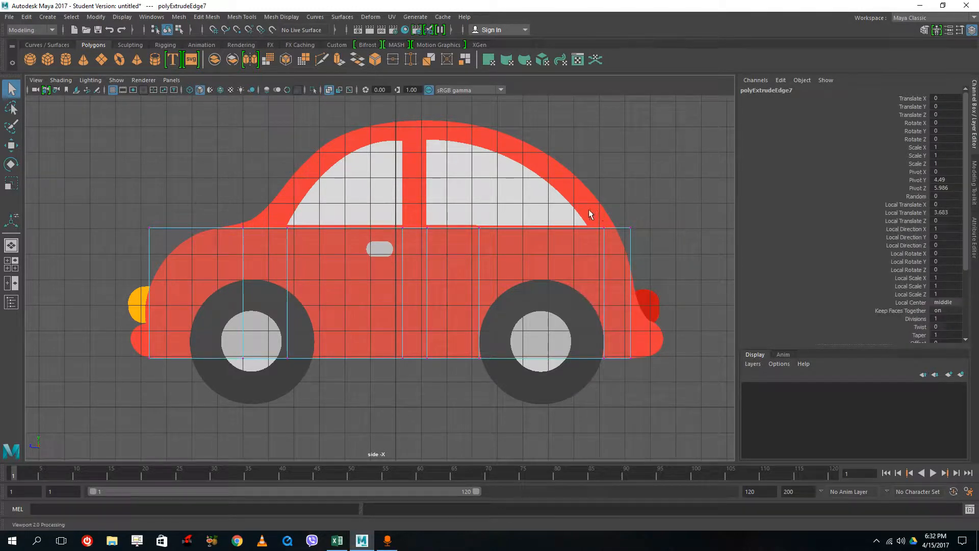
click(605, 228)
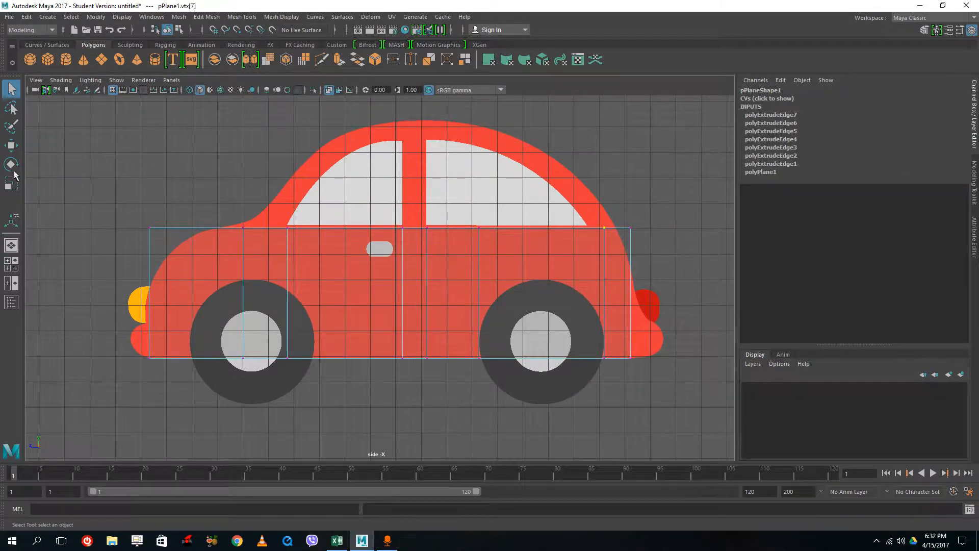
click(11, 145)
drag(516, 231, 502, 230)
drag(589, 210, 551, 230)
click(631, 228)
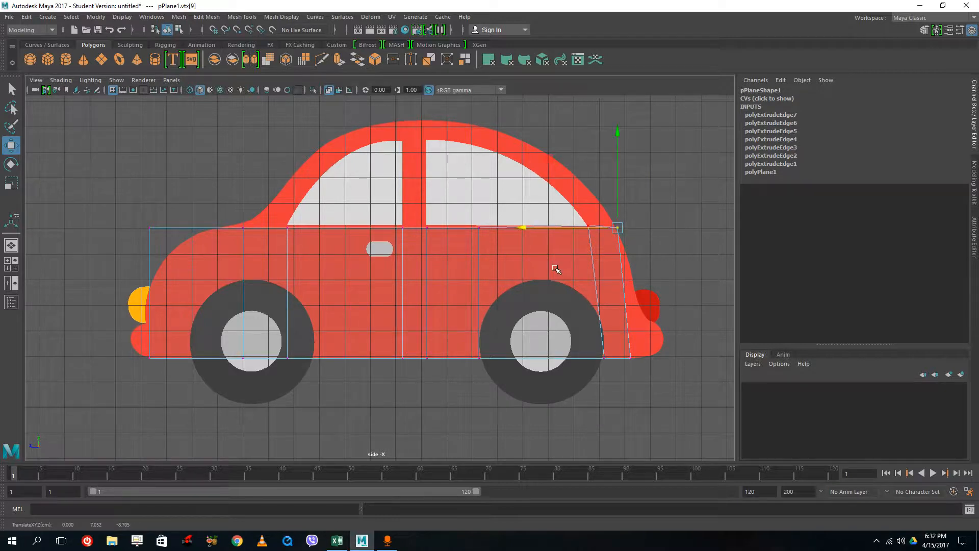
- Raise the upper vertices behind and on both sides of the window pillar to the windows' lower edge, about Y 7.13 to 7.17
drag(465, 221, 489, 234)
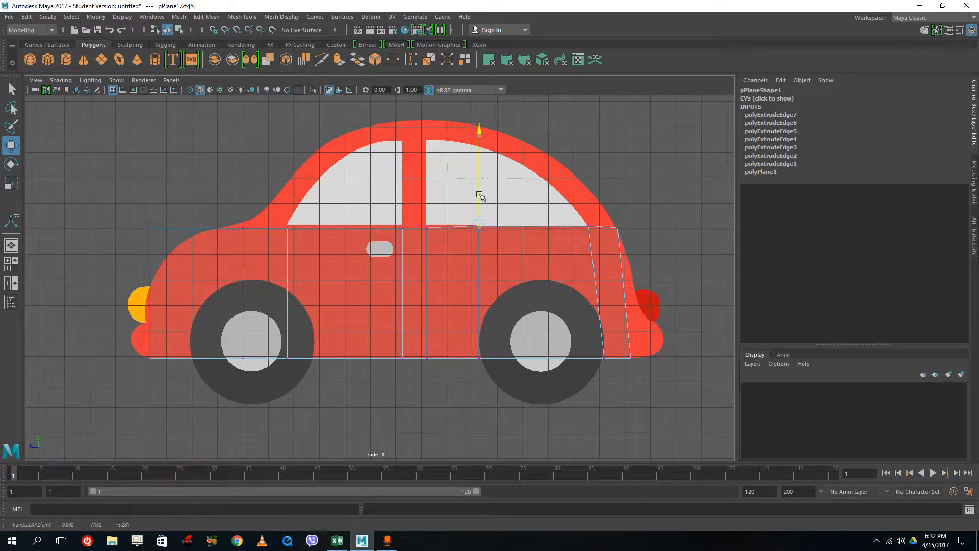
drag(479, 194, 479, 193)
mouse_move(420, 218)
mouse_down()
mouse_move(434, 241)
mouse_move(431, 230)
mouse_up()
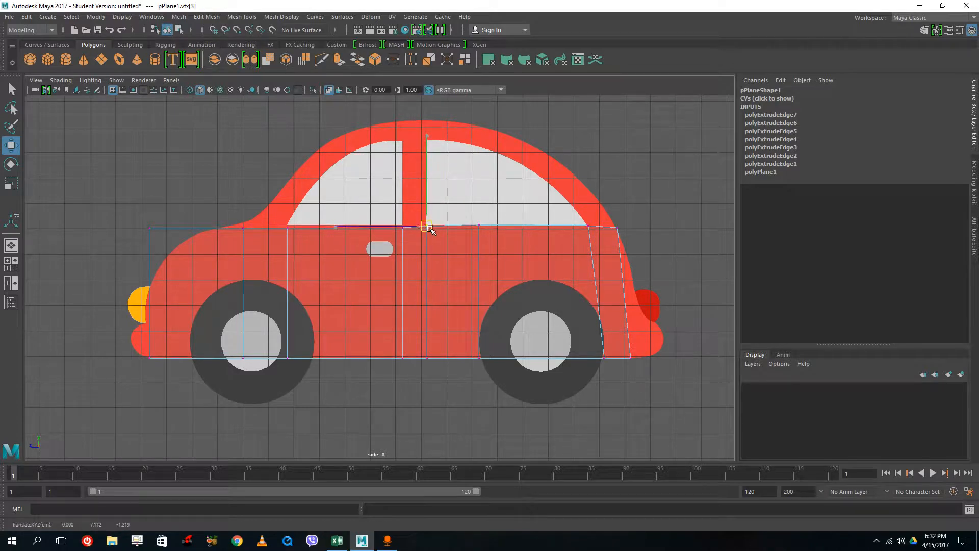
key(F8)
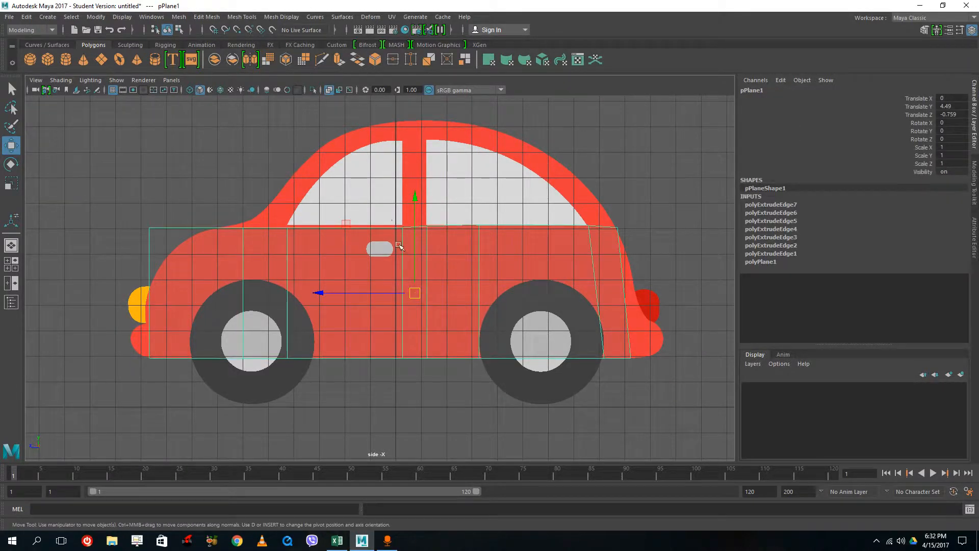
right_drag(399, 246, 344, 244)
click(404, 232)
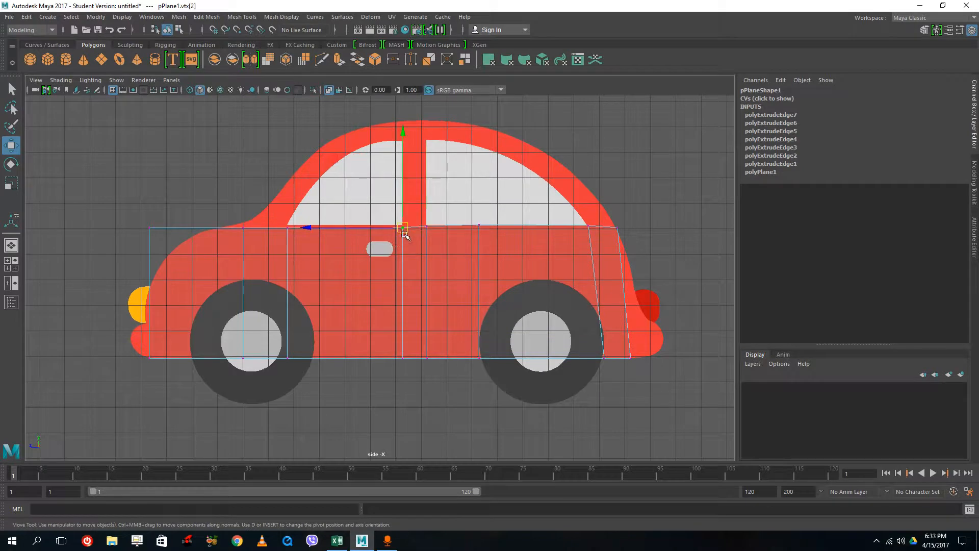
drag(404, 231, 404, 228)
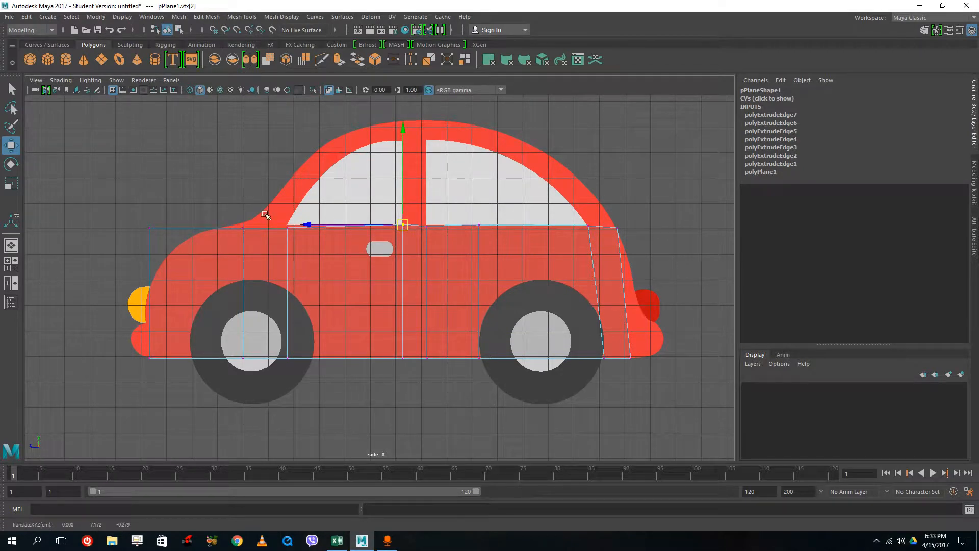
- Raise the three front upper vertices to about Y 7.15–7.17 and shift the vertical edge at the front wheel's centre slightly forward
click(287, 226)
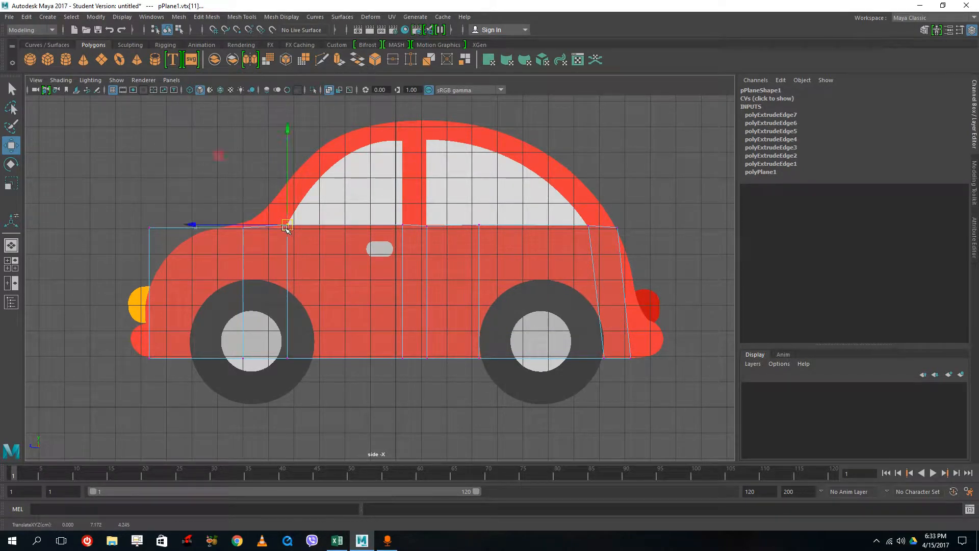
click(240, 225)
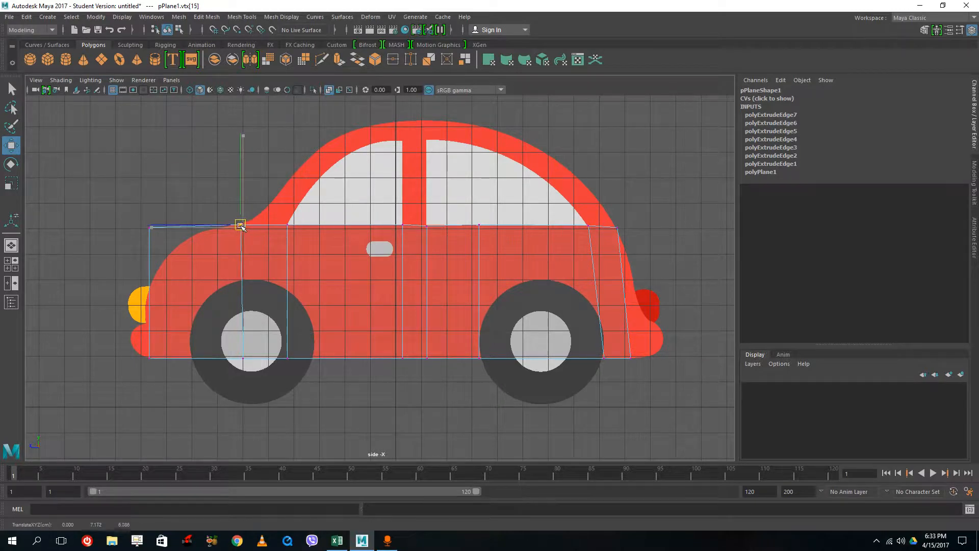
drag(242, 226, 236, 226)
drag(218, 314, 283, 394)
drag(243, 359, 236, 357)
drag(131, 208, 147, 225)
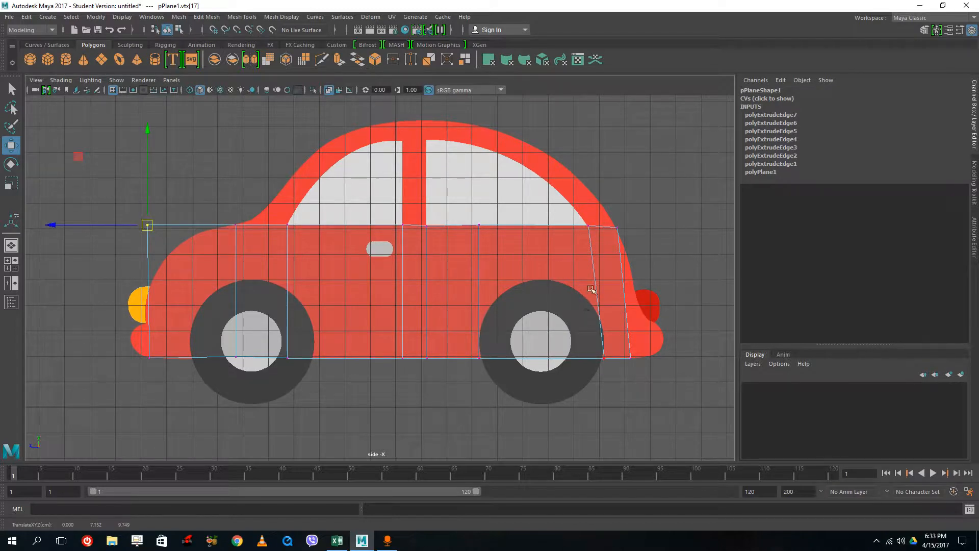
- Insert a horizontal edge loop level with the wheel tops and vertical loops at the front wheel's front and rear edges
right_drag(590, 288, 595, 292)
right_drag(642, 247, 645, 234)
right_drag(605, 259, 640, 235)
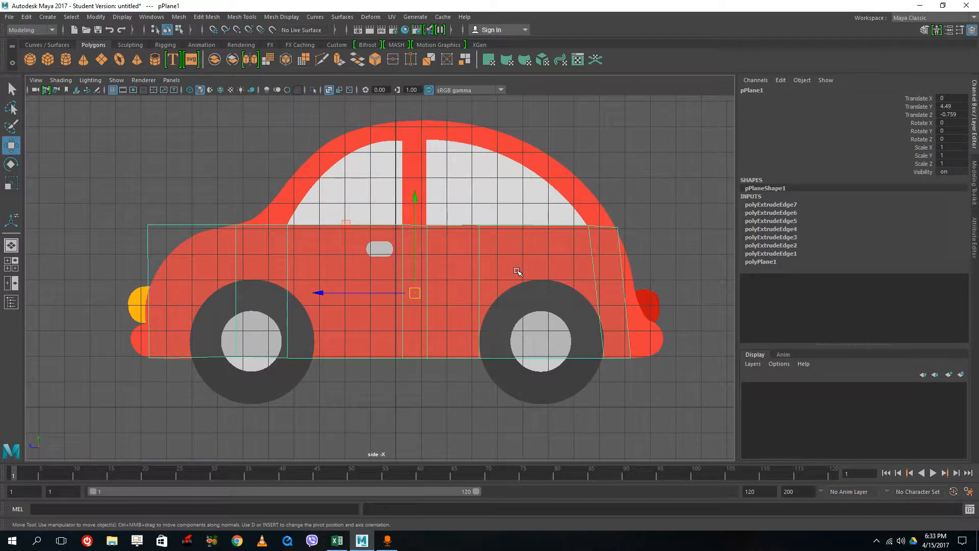
shift+right_drag(517, 272, 442, 285)
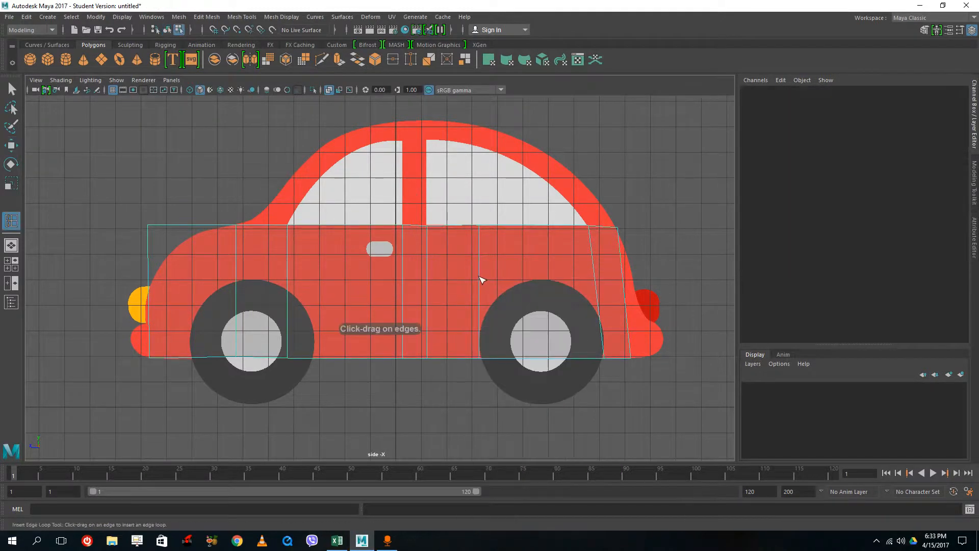
click(482, 282)
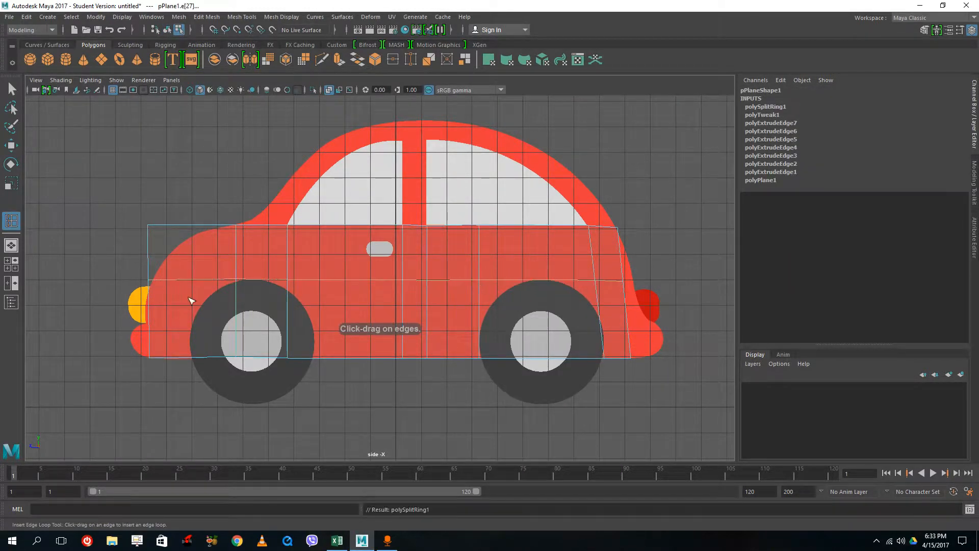
drag(192, 284, 192, 282)
drag(317, 281, 317, 282)
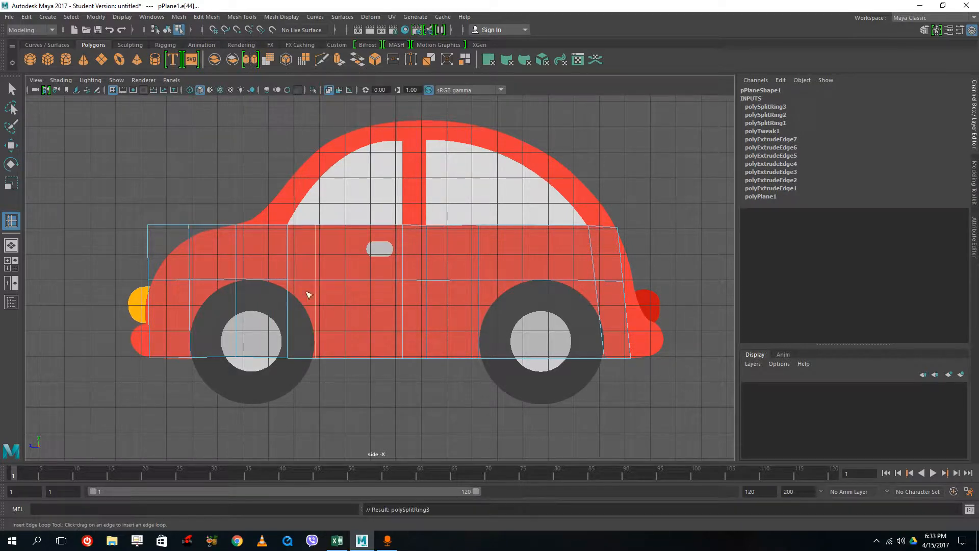
- Delete the three body faces covering the front wheel and the face covering the rear wheel
right_drag(279, 310, 240, 305)
click(11, 90)
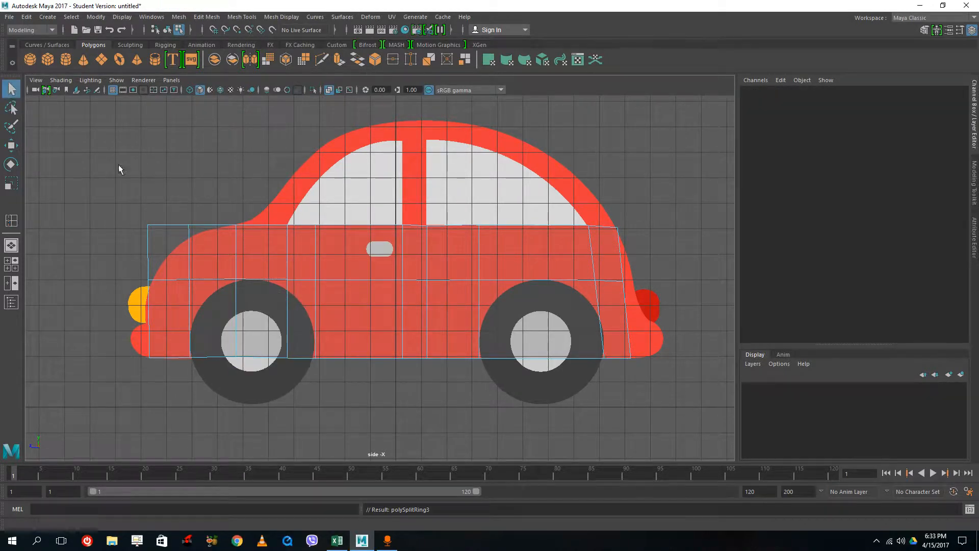
click(222, 305)
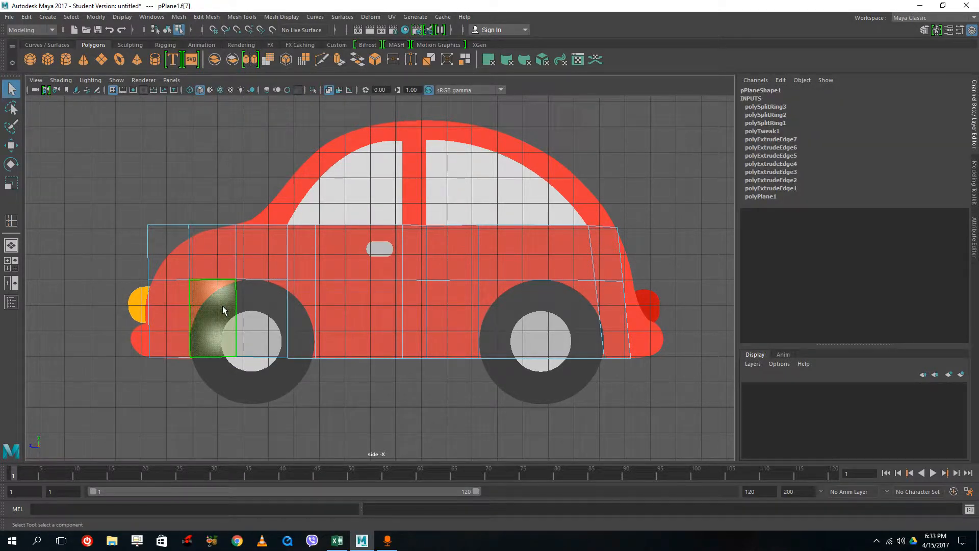
key(Delete)
click(265, 321)
key(Delete)
click(298, 325)
key(Delete)
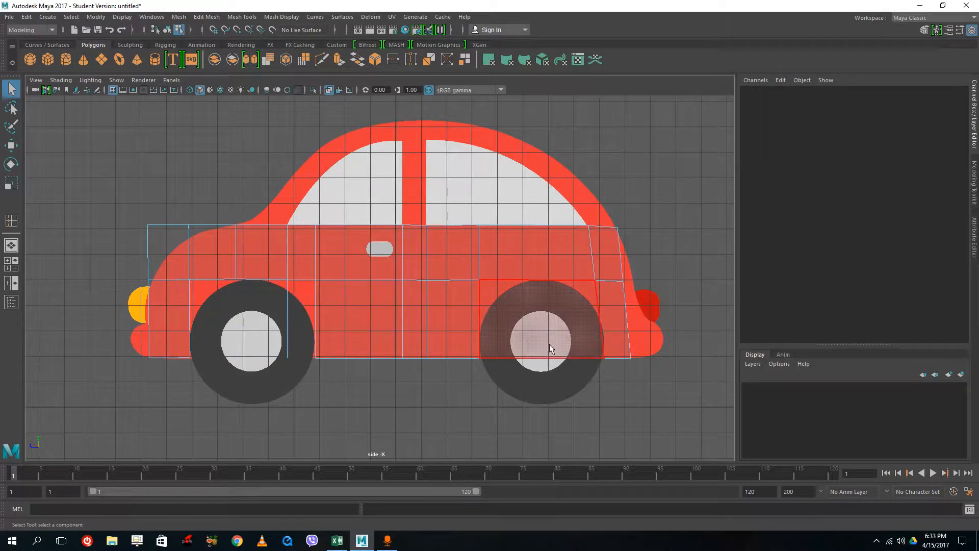
click(550, 348)
key(Delete)
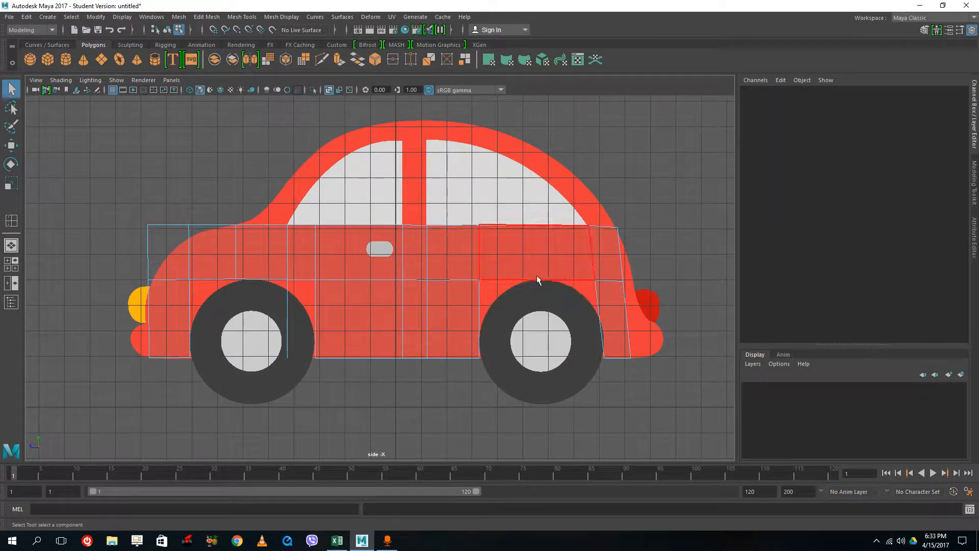
- Move the front wheel arch's two forward vertices onto the tire outline, about Y 4.34, Z 7.51 and Y 1.98, Z 8.04
right_drag(210, 247, 161, 247)
click(189, 279)
click(13, 151)
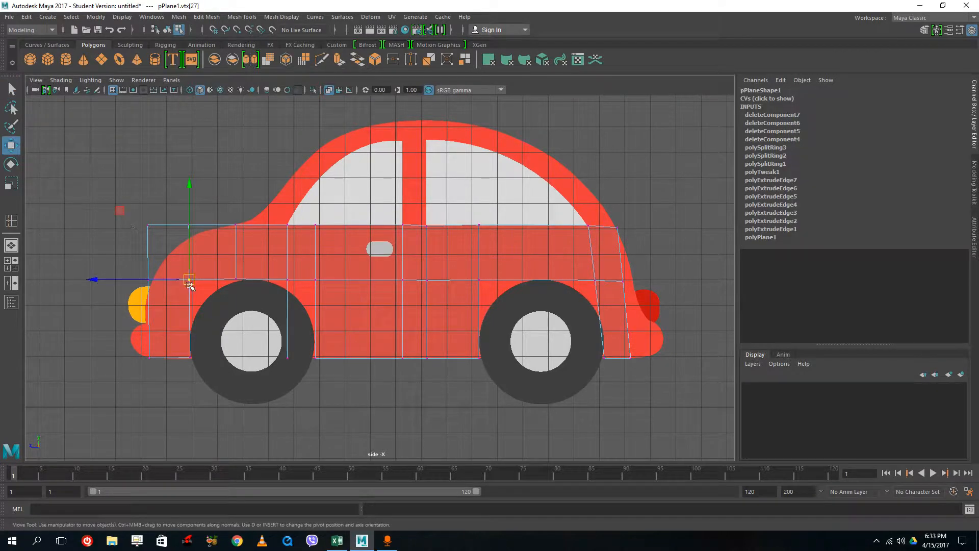
drag(189, 280, 204, 296)
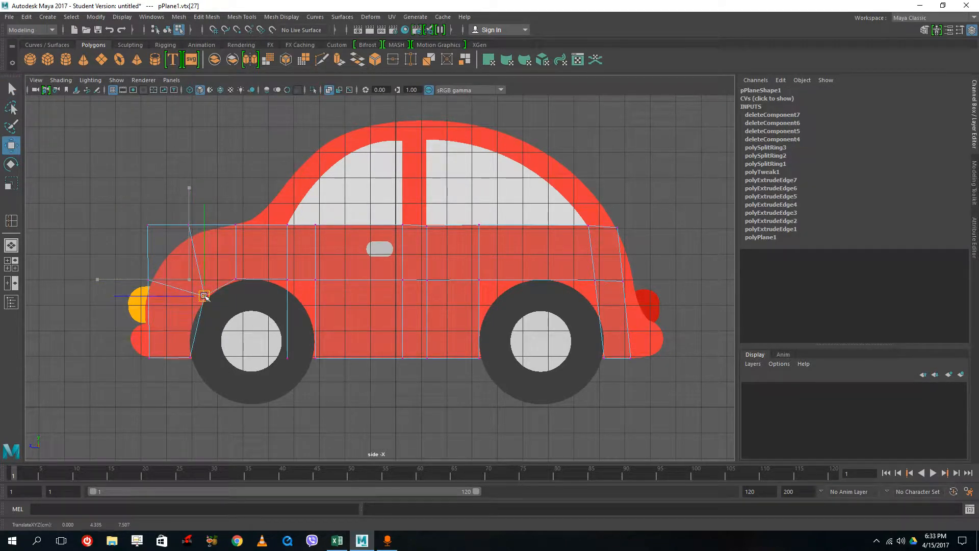
click(190, 357)
drag(183, 357, 202, 346)
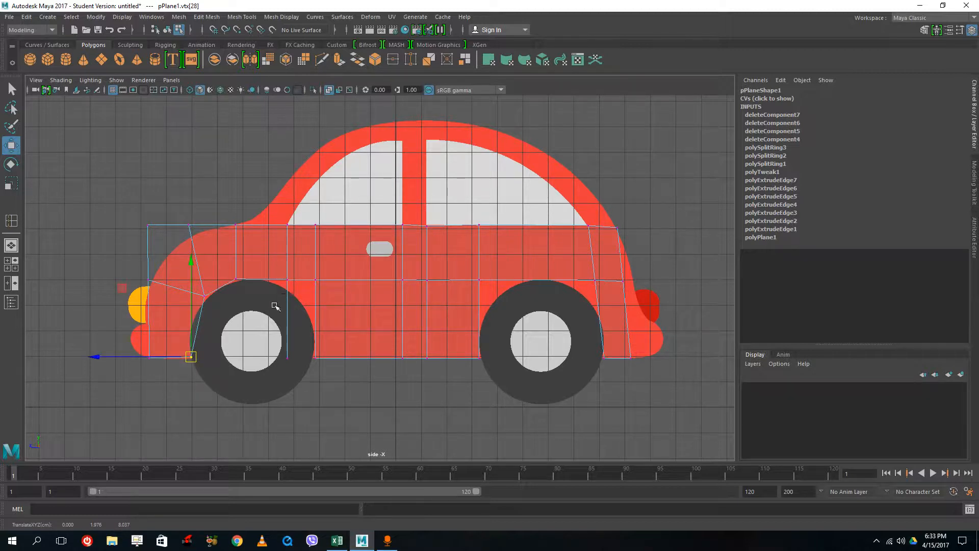
- Delete the stray edge hanging over the front wheel and the narrow sliver face above it
click(294, 297)
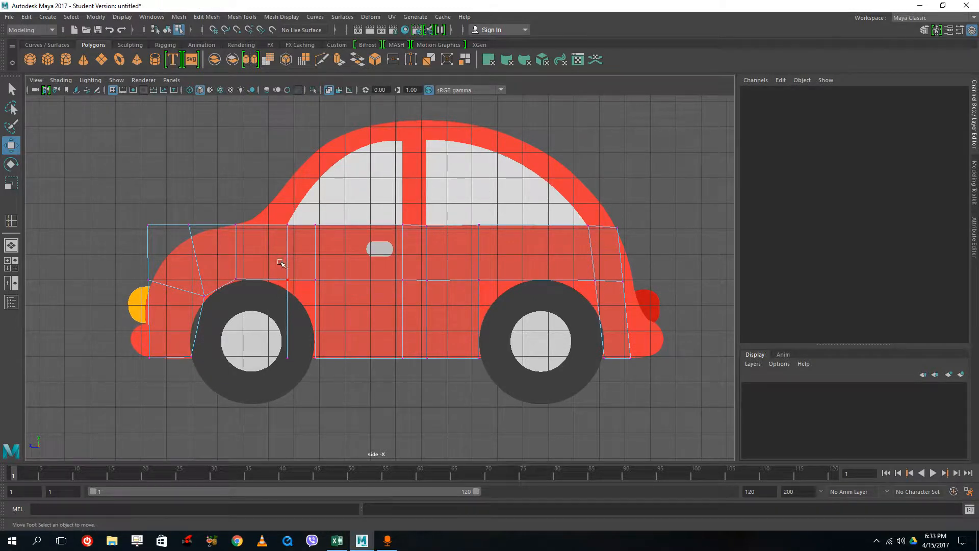
right_drag(289, 311, 286, 219)
click(287, 311)
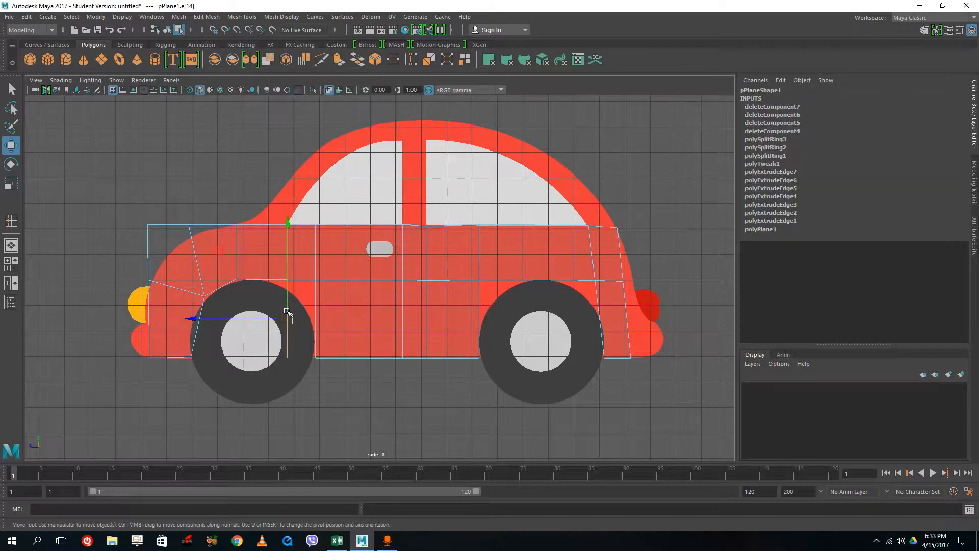
click(289, 320)
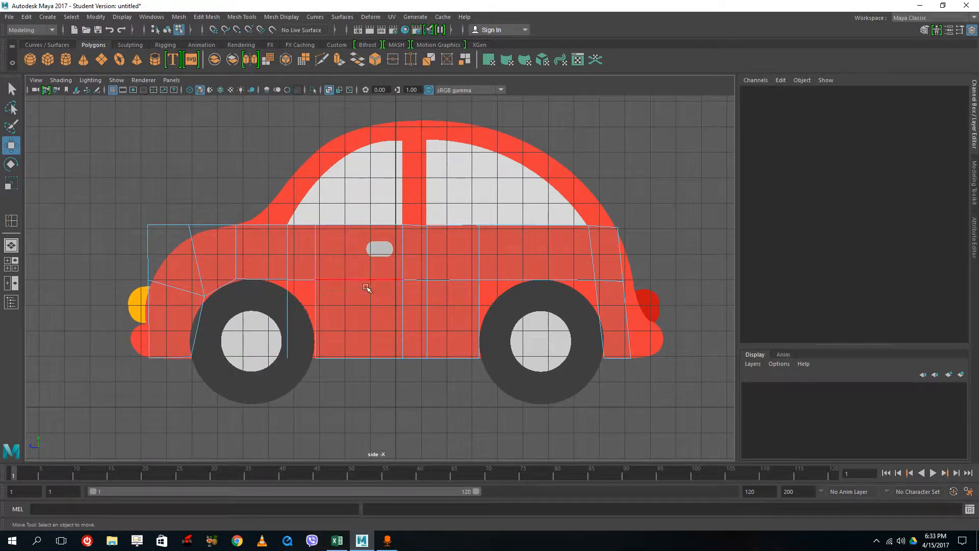
key(3)
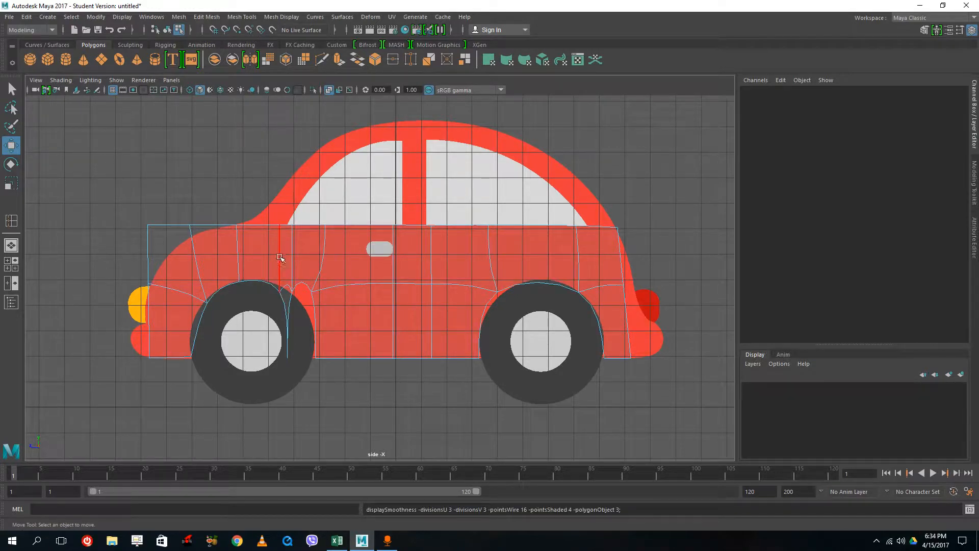
right_drag(287, 246, 289, 273)
click(288, 272)
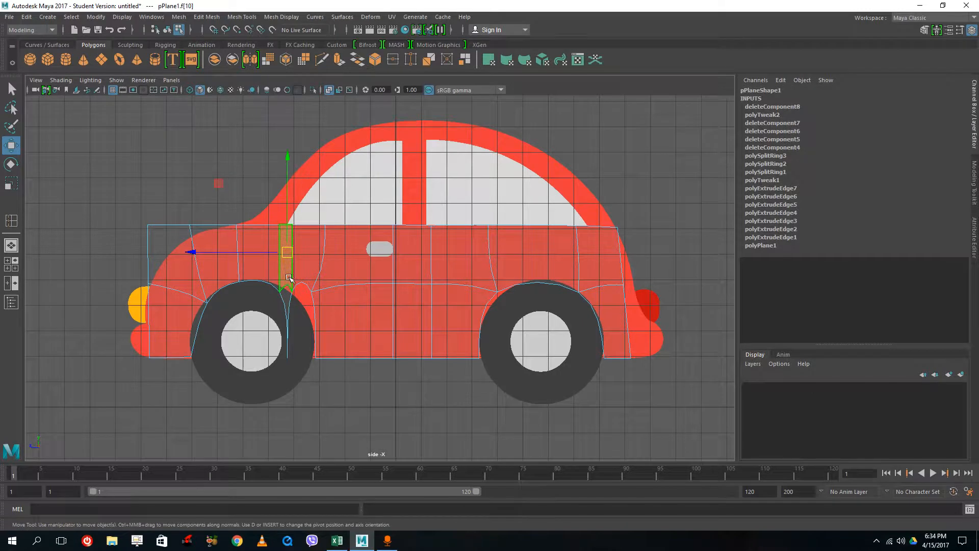
key(Delete)
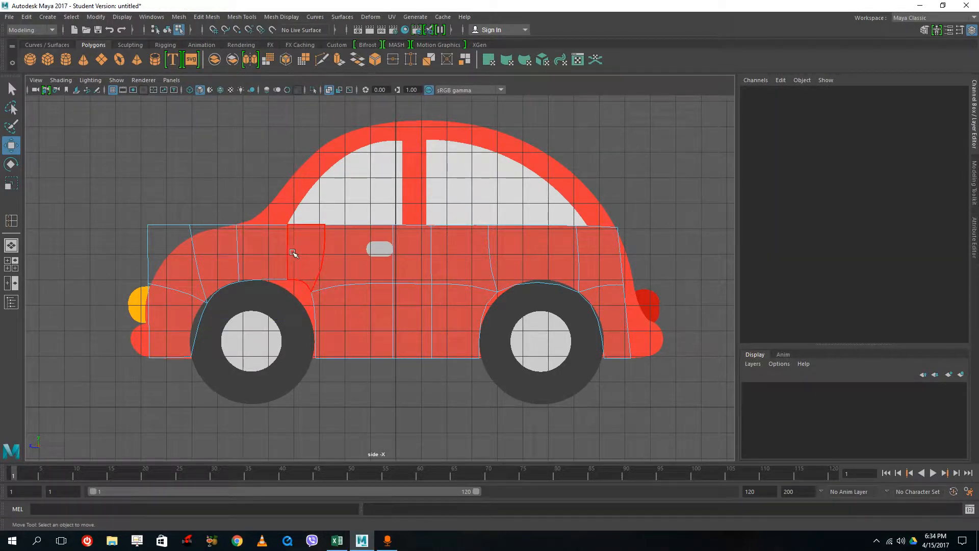
- Merge the duplicate vertices on the seam above the front wheel, at the wheel arch and the window's front corner, and check it smoothed
key(1)
right_drag(288, 265, 283, 213)
click(288, 281)
drag(280, 218, 296, 234)
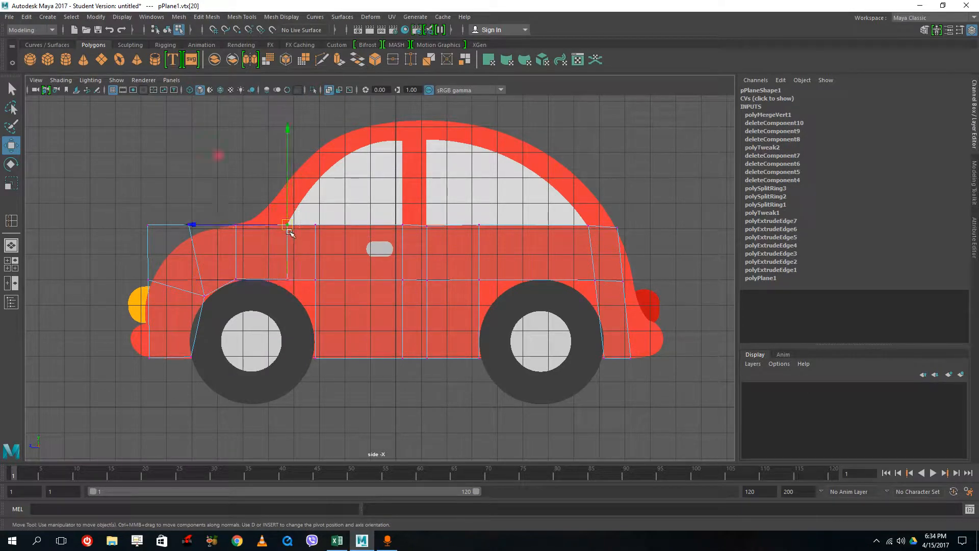
shift+right_drag(289, 226, 288, 170)
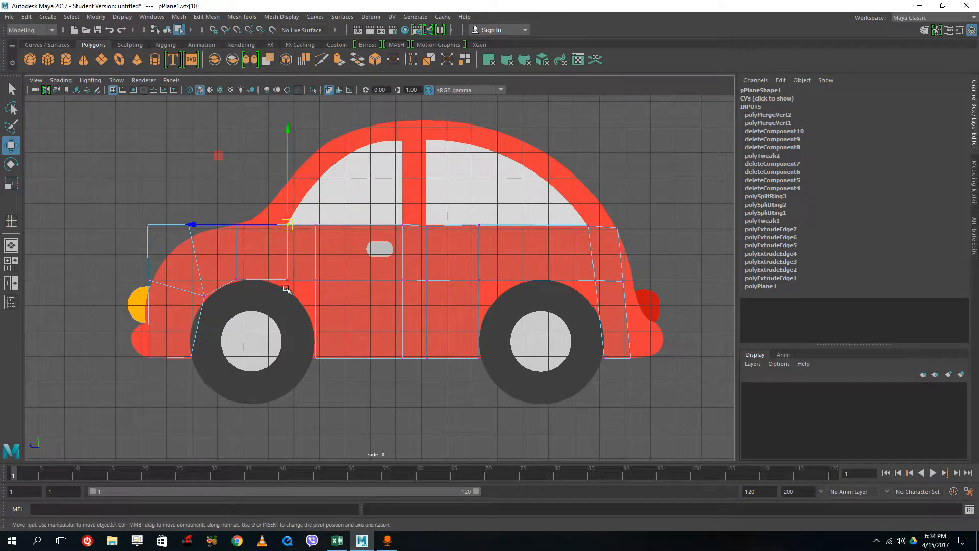
key(3)
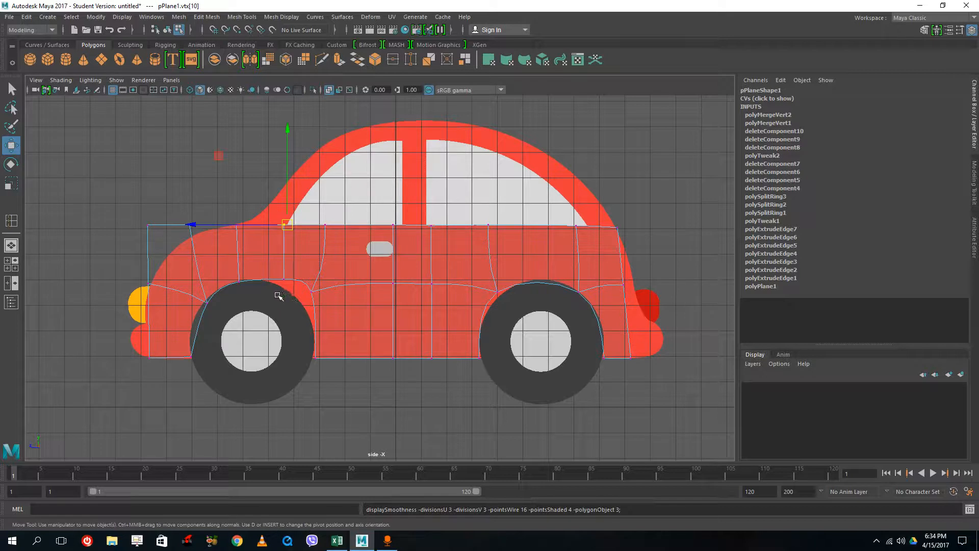
key(1)
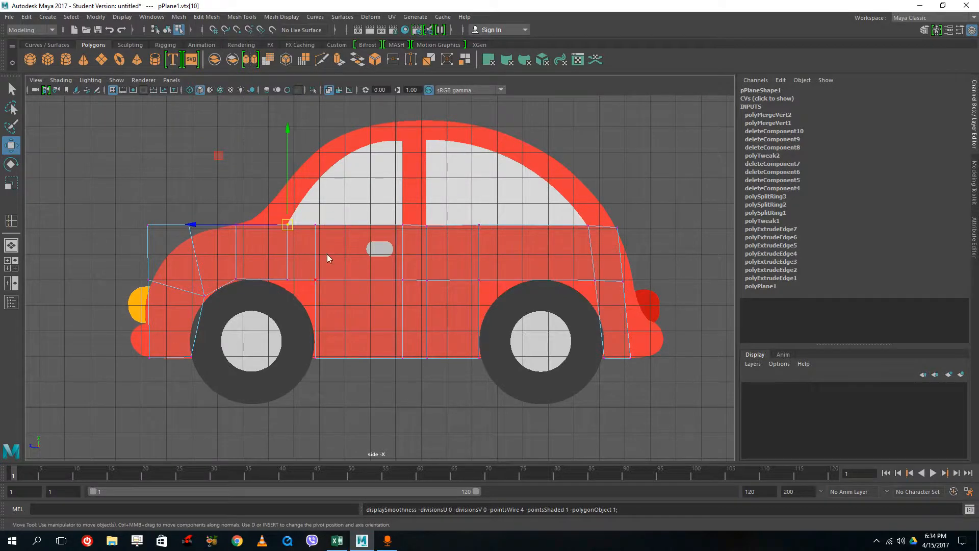
- Move the vertex behind the front wheel onto the arch outline, about Y 3.88, Z 3.52, and fine-adjust the forward arch vertex in smooth preview
right_drag(327, 246, 356, 232)
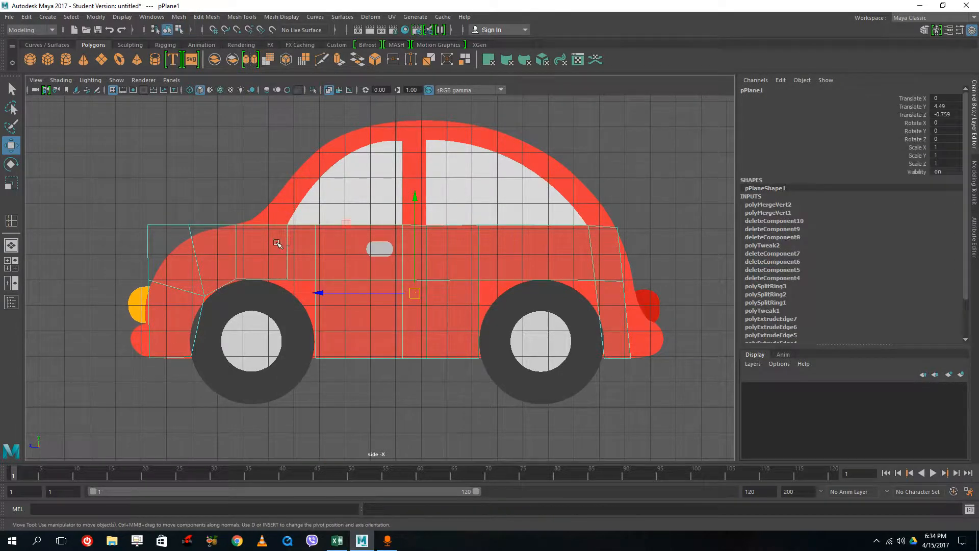
right_drag(298, 254, 255, 261)
click(315, 279)
drag(316, 280, 305, 308)
key(3)
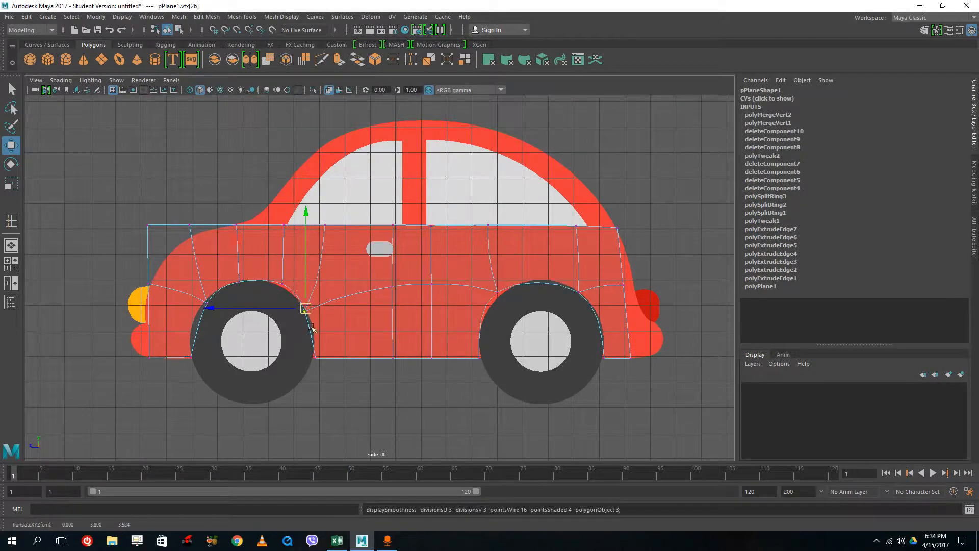
drag(193, 291, 175, 300)
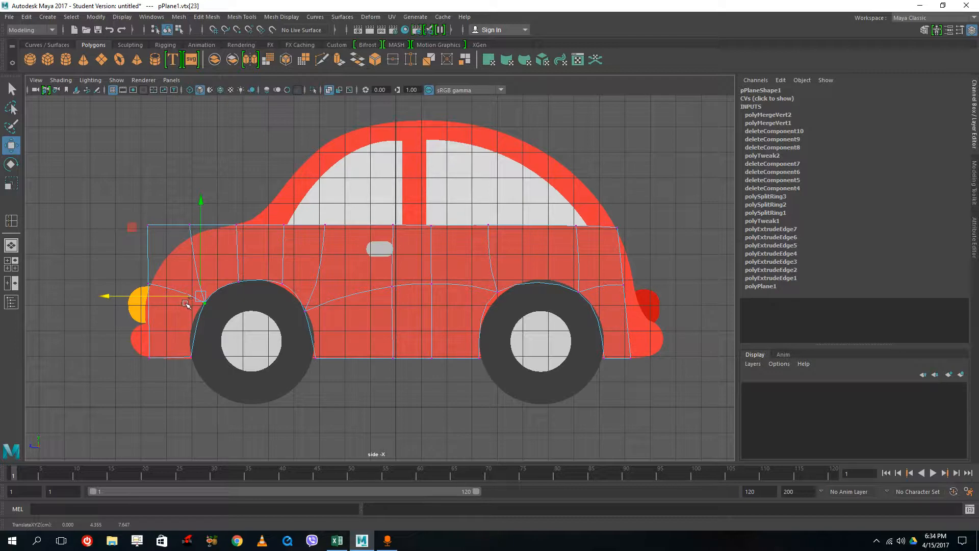
drag(186, 303, 190, 304)
key(1)
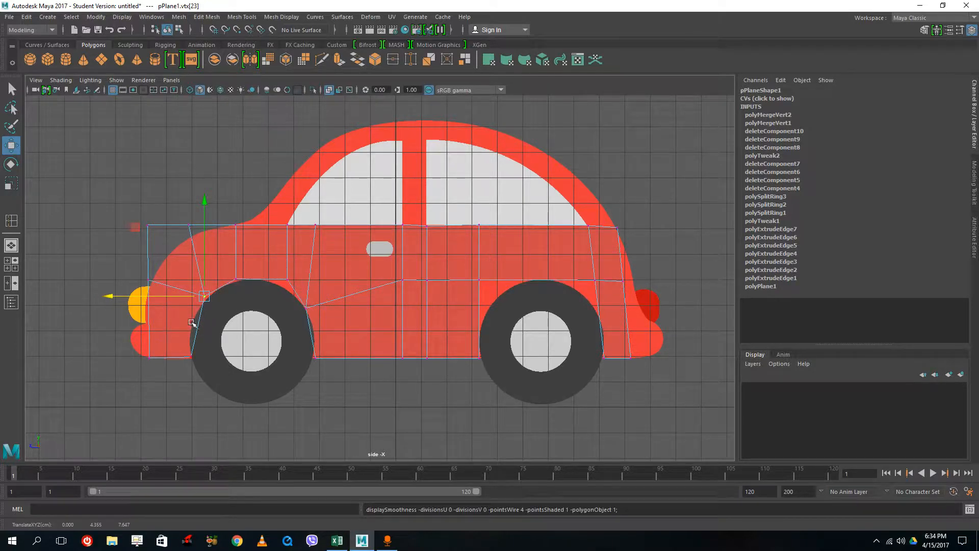
- Insert a horizontal edge loop across the lower body ahead of the front wheel and another between the two wheels
right_drag(198, 318, 202, 293)
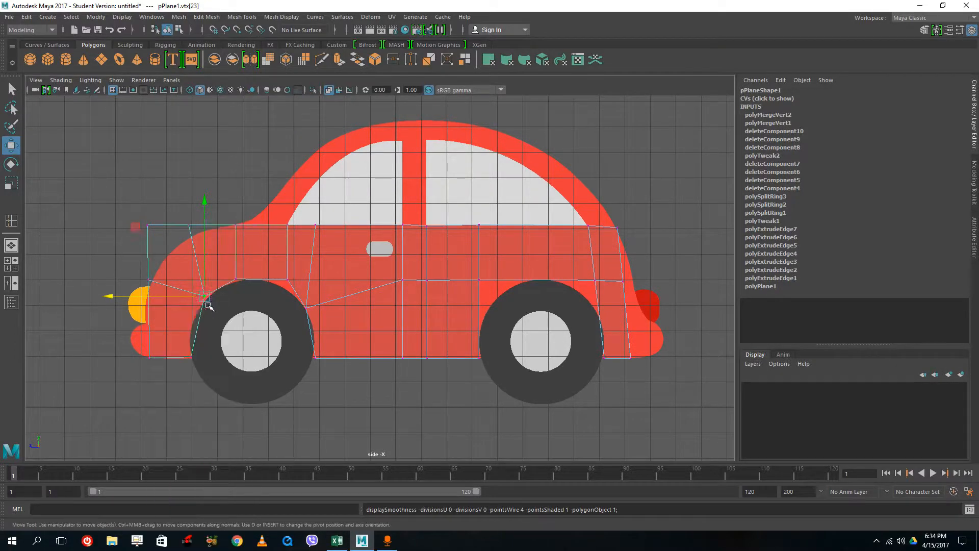
shift+right_click(185, 318)
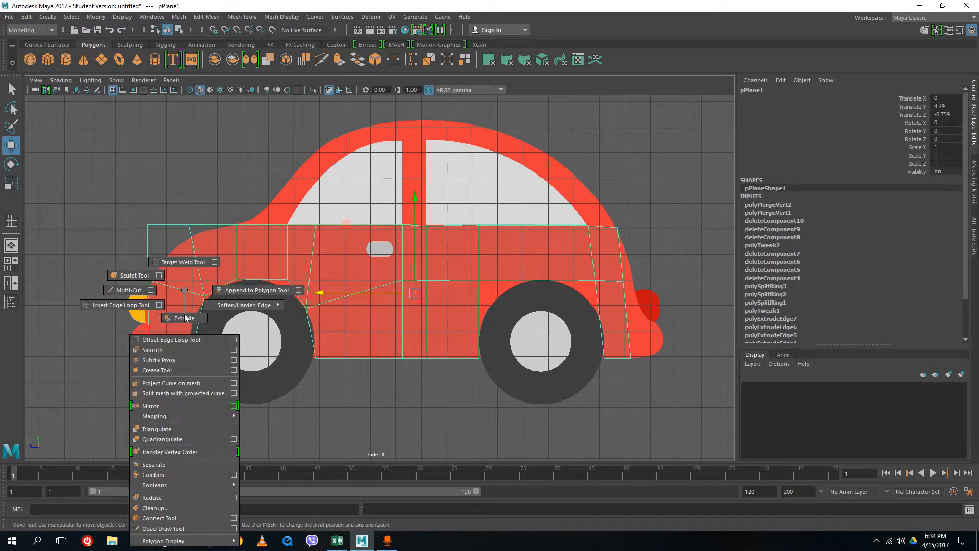
click(146, 306)
click(153, 324)
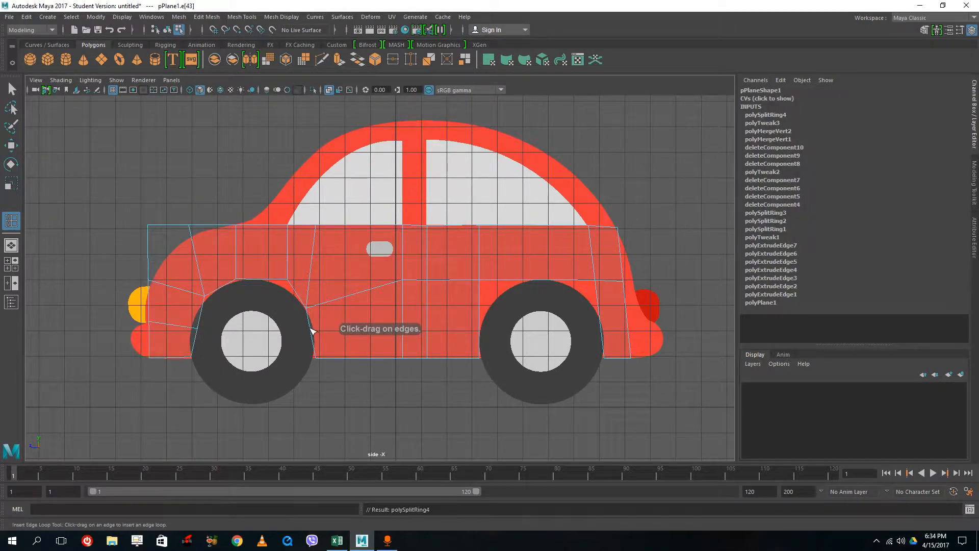
click(312, 333)
- Move the new vertex ahead of the front wheel to about Y 3.08, Z 8.07 and the upper rear arch vertex to about Y 4.83, Z 4.39
right_drag(320, 246, 240, 275)
key(q)
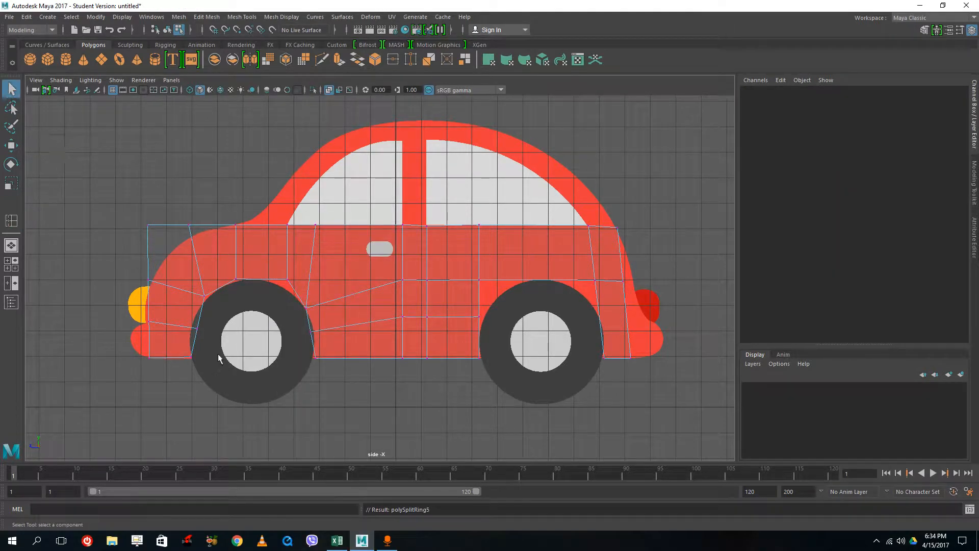
click(196, 328)
click(11, 146)
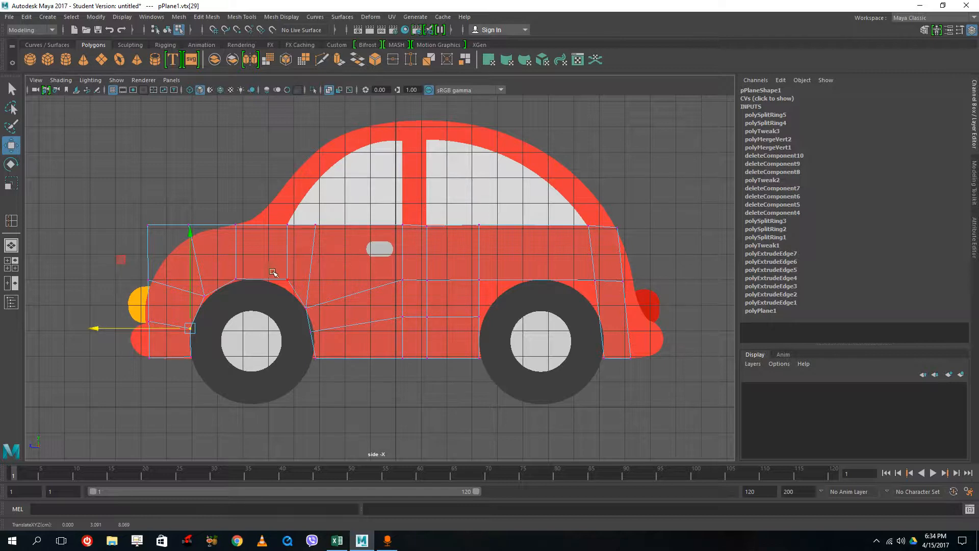
click(286, 280)
drag(287, 285, 283, 290)
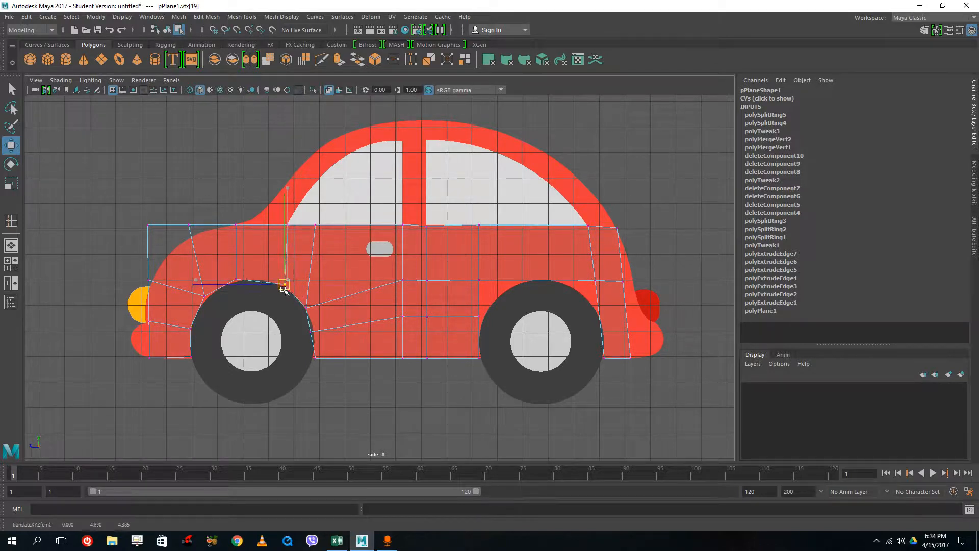
- Fit the front arch's lower rear vertices to the tire at about Z 3.10 and 3.24, and refine the upper one to about Y 4.85, Z 4.35
click(312, 331)
drag(313, 332, 317, 332)
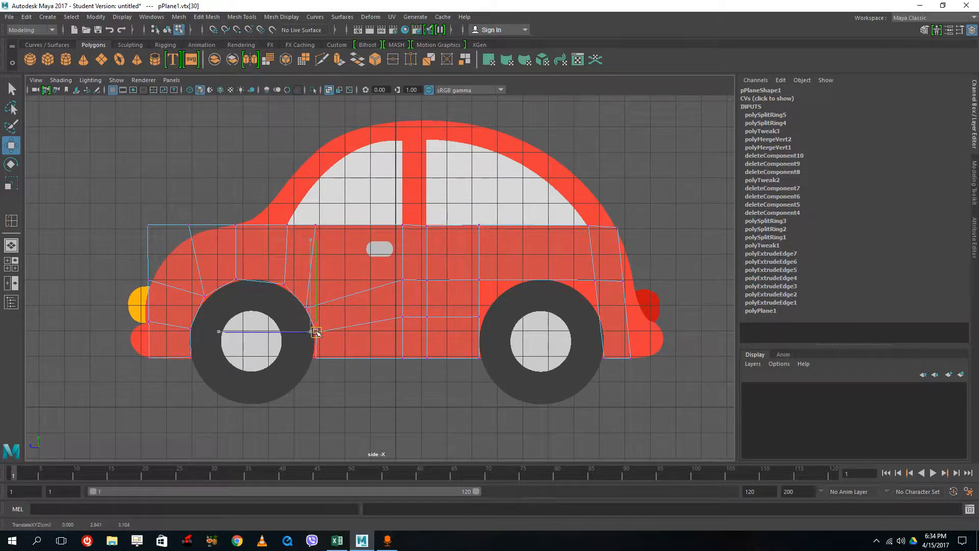
click(312, 357)
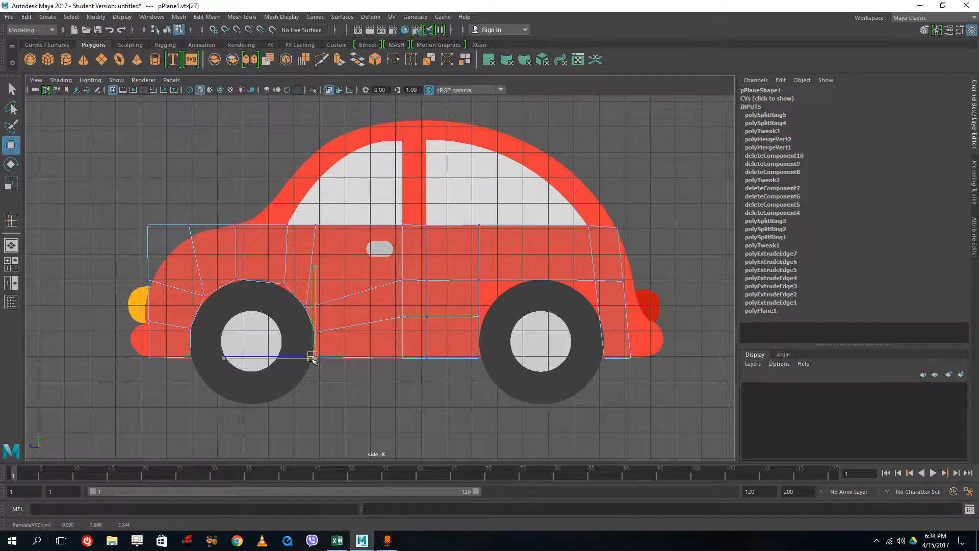
click(307, 306)
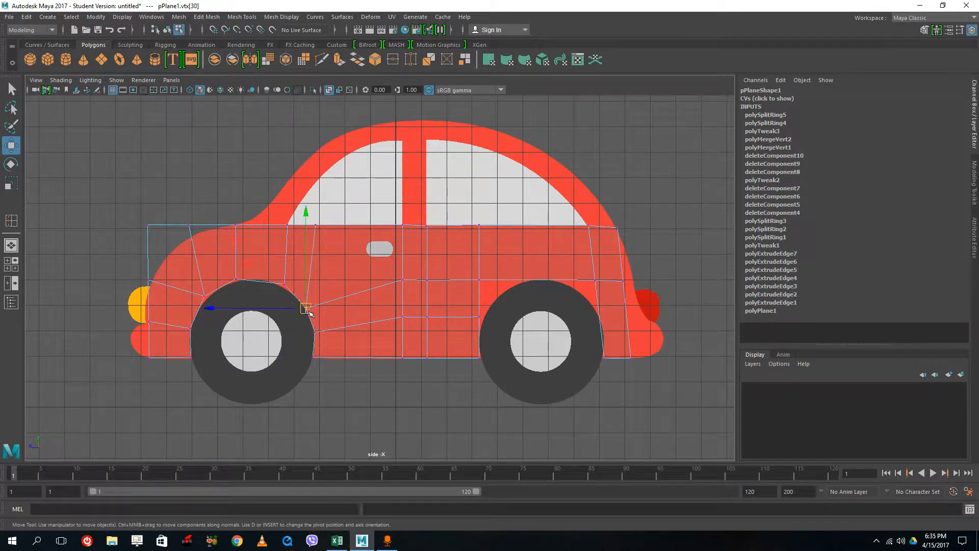
click(284, 284)
key(3)
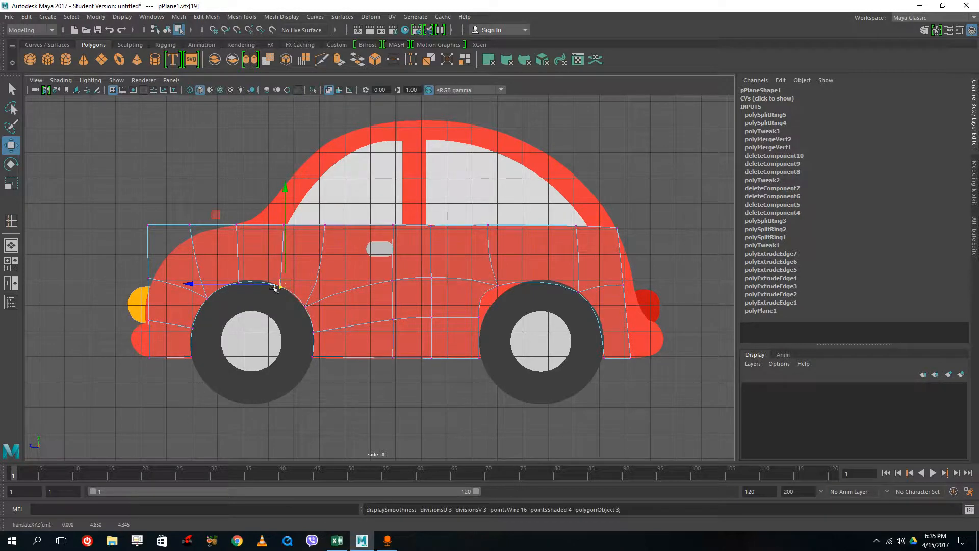
- Raise the two top vertices of the front wheel arch slightly and fine-adjust the arch vertex behind them to about Y 3.89, Z 3.48
drag(231, 274, 283, 301)
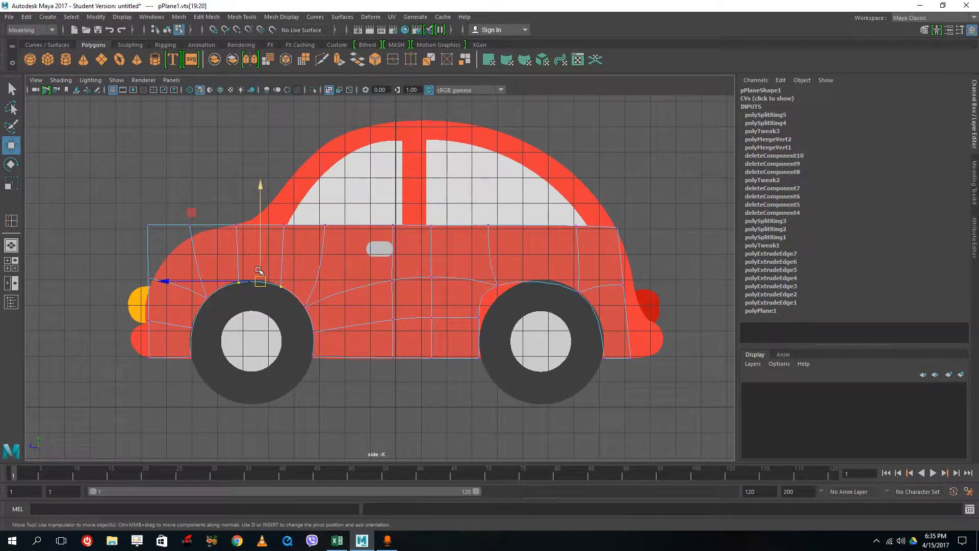
drag(259, 271, 261, 269)
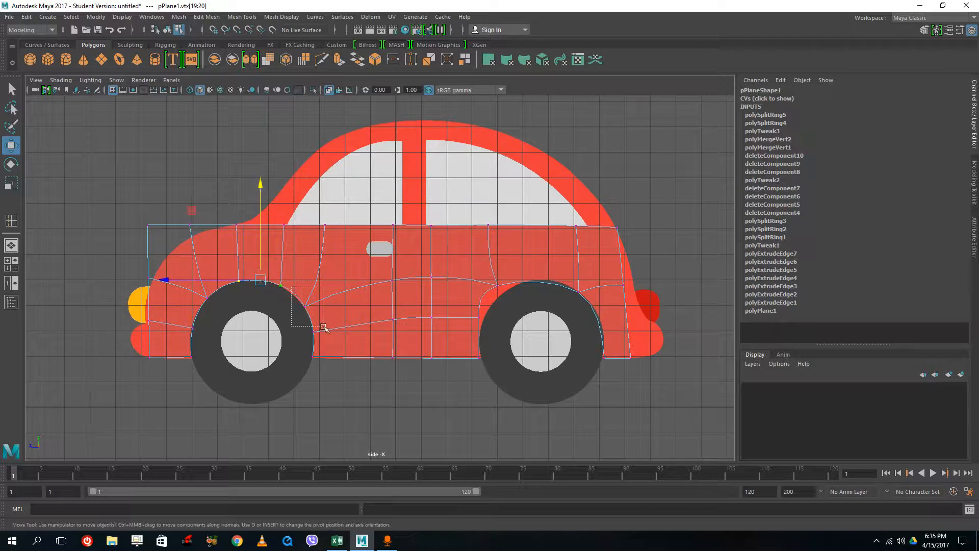
click(305, 308)
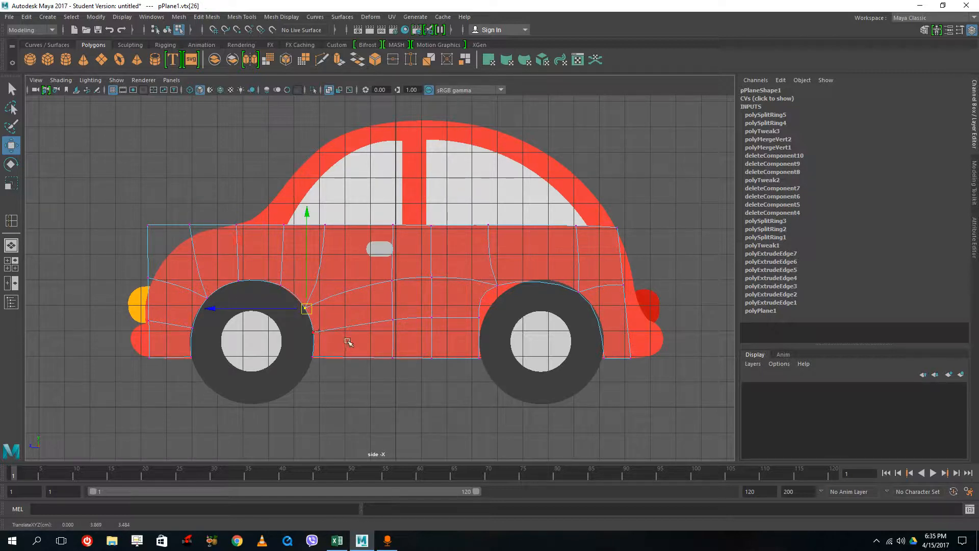
- Fit the middle and bottom vertices just ahead of the rear wheel to the tire outline, the middle one at about Y 3.57
click(473, 317)
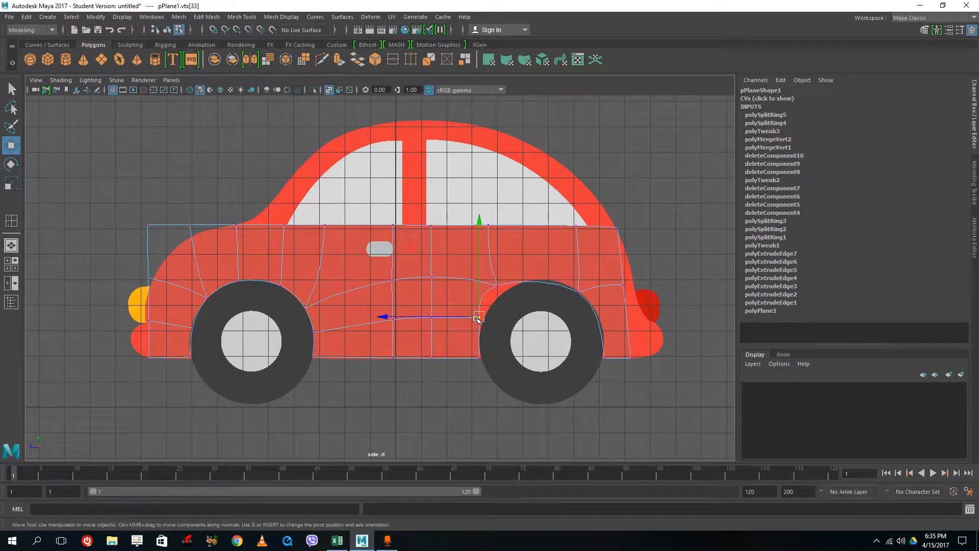
drag(472, 317, 476, 318)
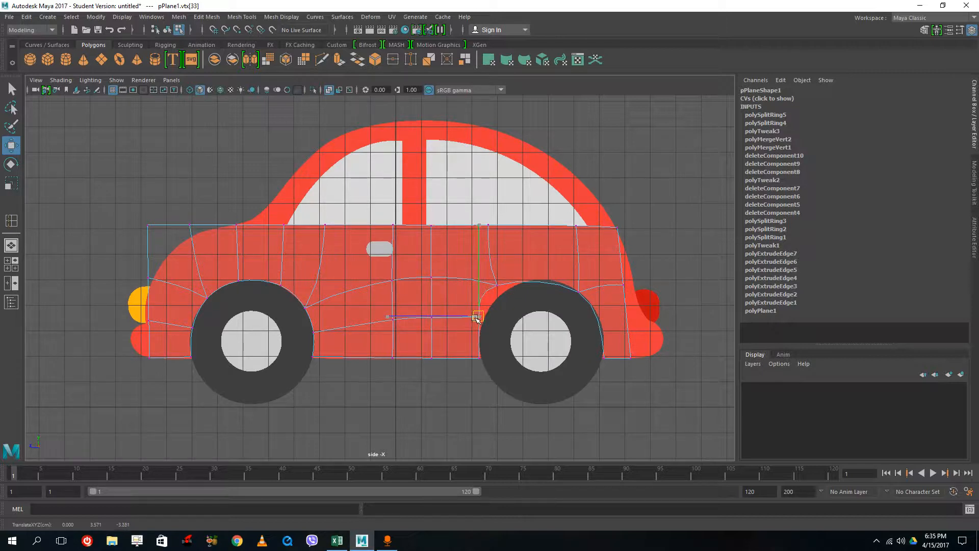
click(479, 357)
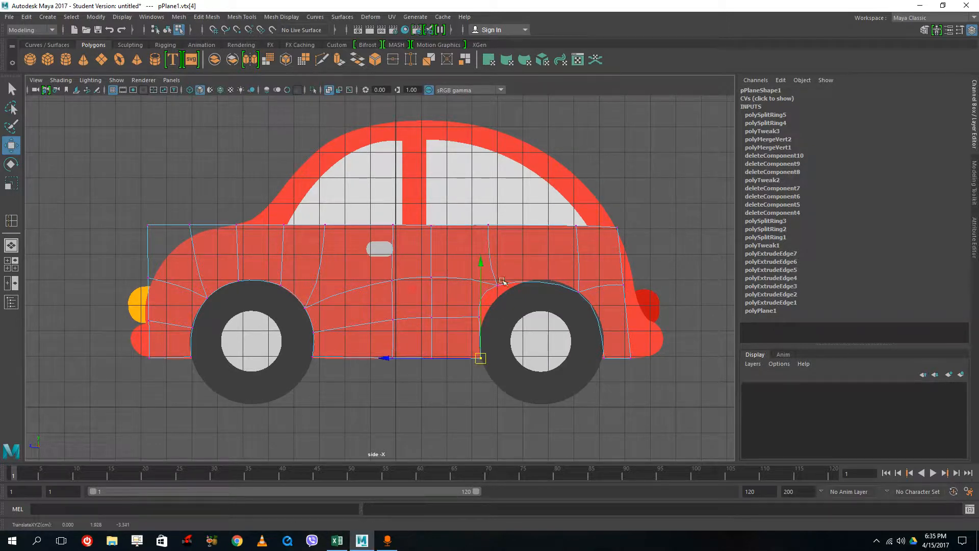
drag(482, 261, 501, 285)
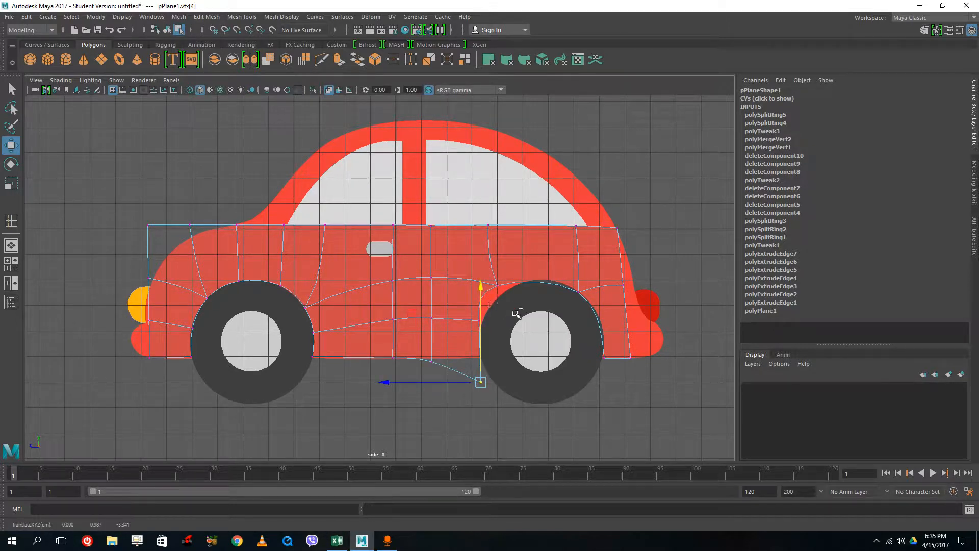
key(ctrl+z)
key(ctrl+z)
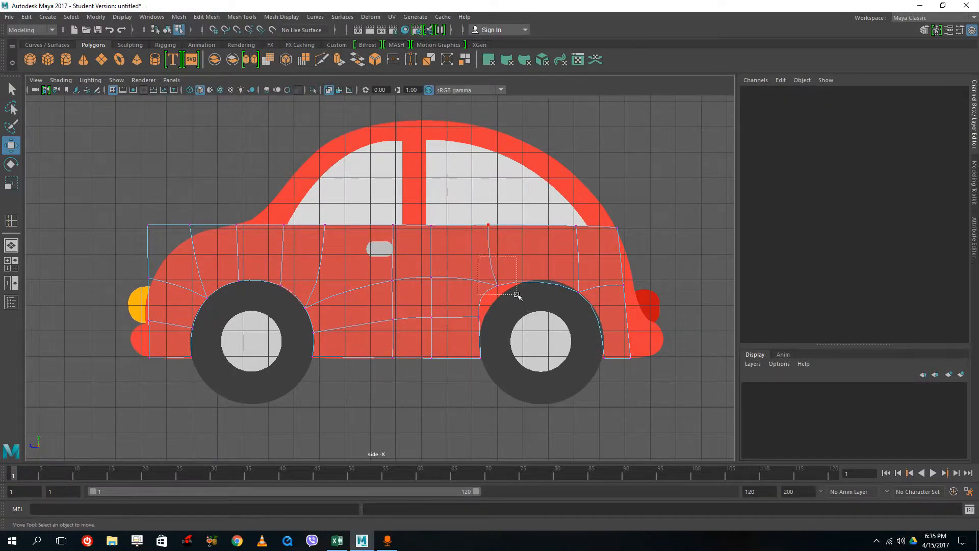
- Fit the rear arch's two upper vertices and the bottom vertex behind the rear wheel to the tire outline
click(483, 284)
drag(481, 282, 510, 276)
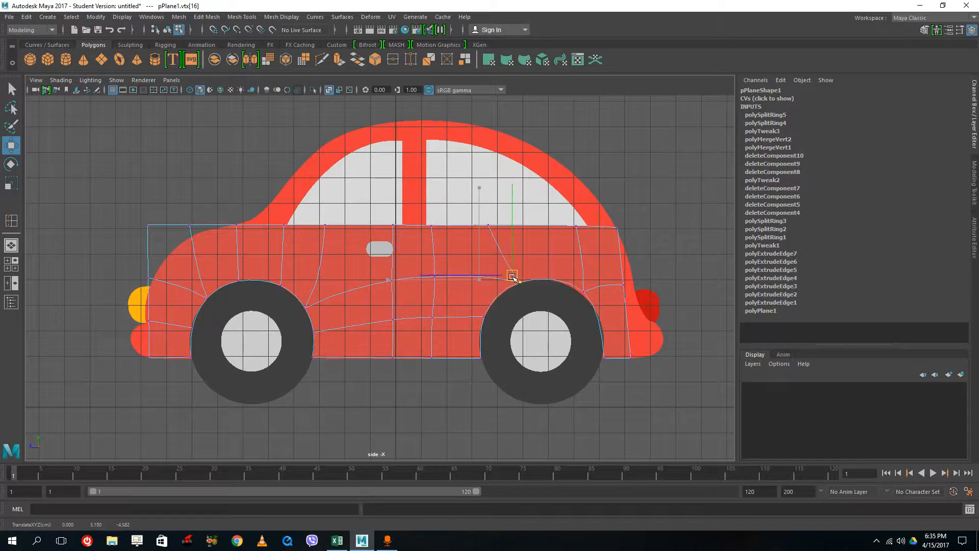
click(585, 290)
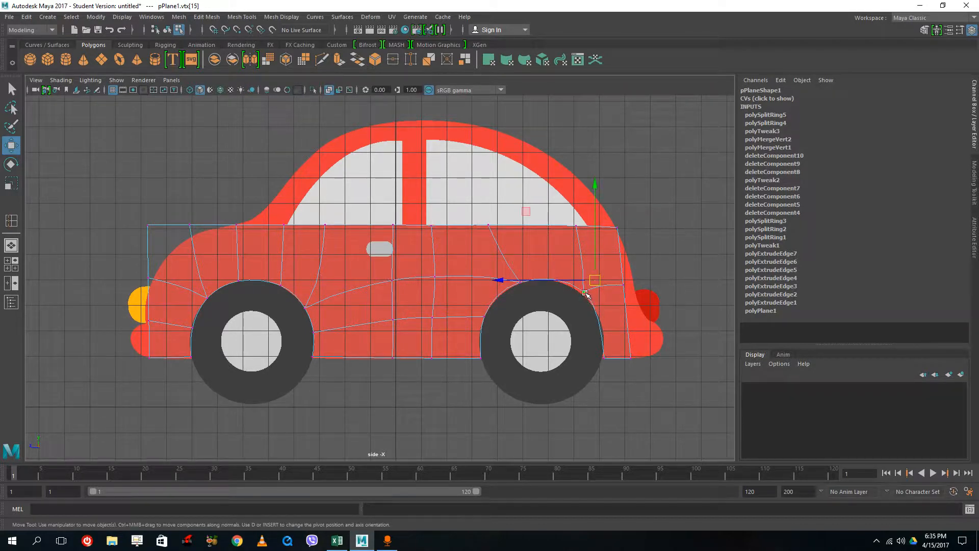
drag(597, 281, 597, 284)
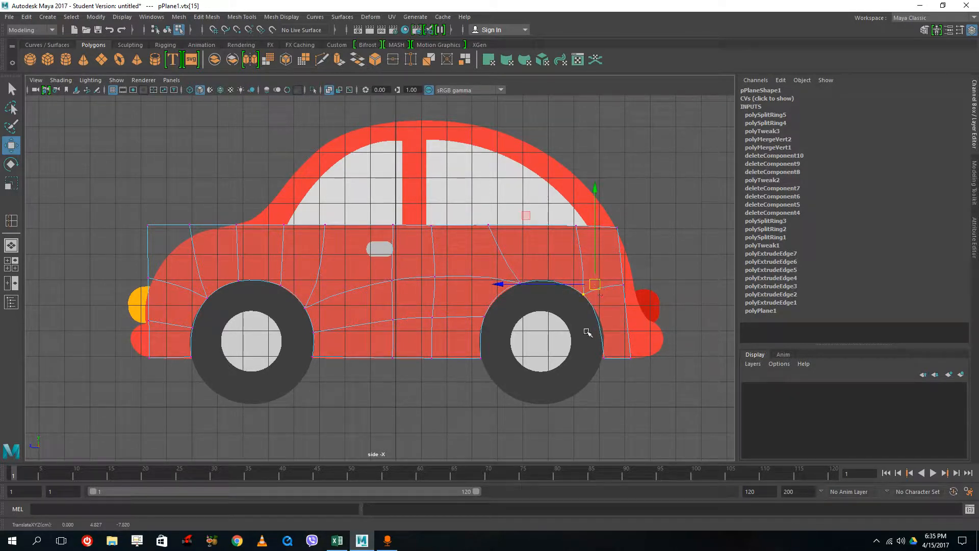
click(604, 358)
mouse_move(605, 359)
mouse_down()
mouse_move(613, 358)
mouse_move(604, 354)
mouse_up()
- Insert a horizontal edge loop across the lower body behind the rear wheel and return to vertex selection
right_drag(619, 319, 666, 244)
right_drag(617, 297, 656, 233)
right_drag(590, 316, 588, 321)
key(g)
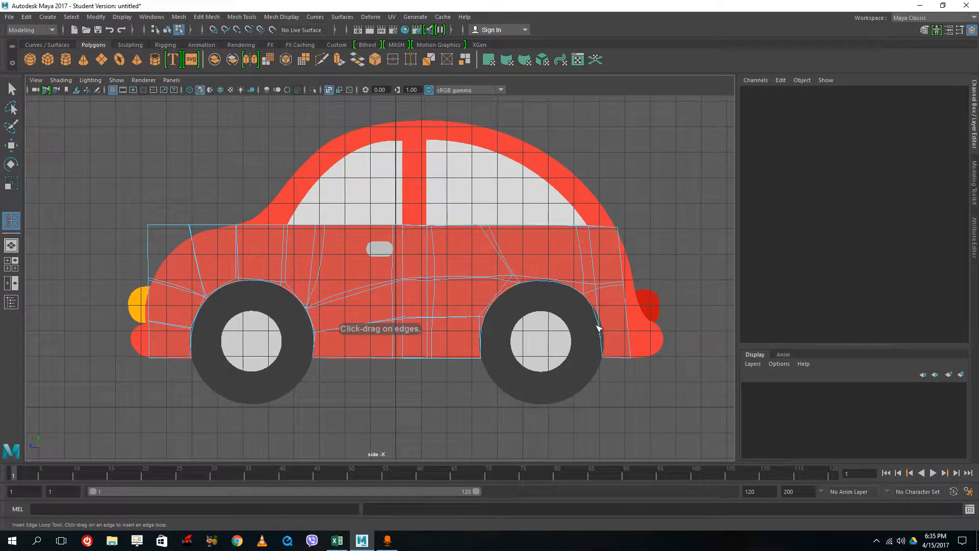
drag(599, 325, 601, 321)
right_drag(601, 263, 423, 265)
key(q)
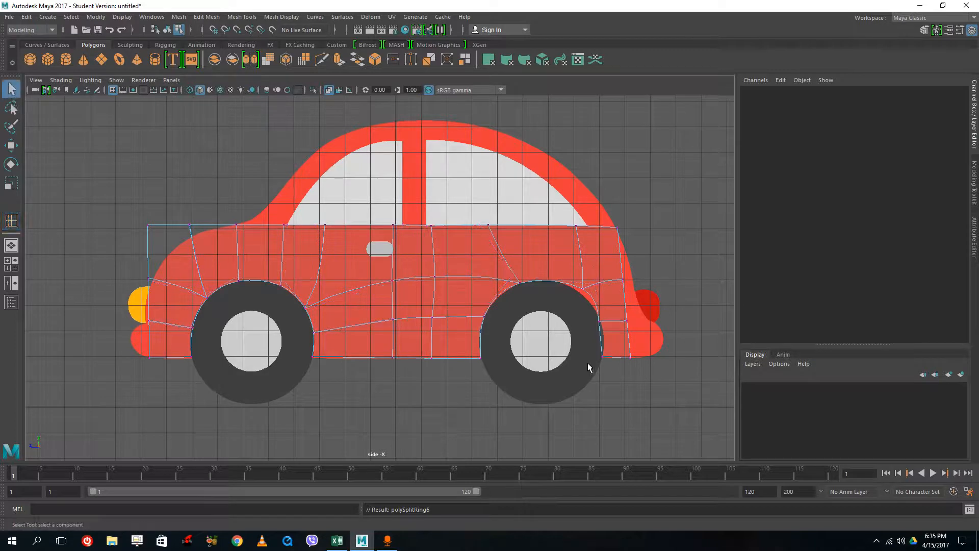
- Move the new vertex behind the rear wheel onto the tire edge at about Y 3.2, and pull the upper rear arch vertex forward onto the arch
click(598, 321)
click(12, 147)
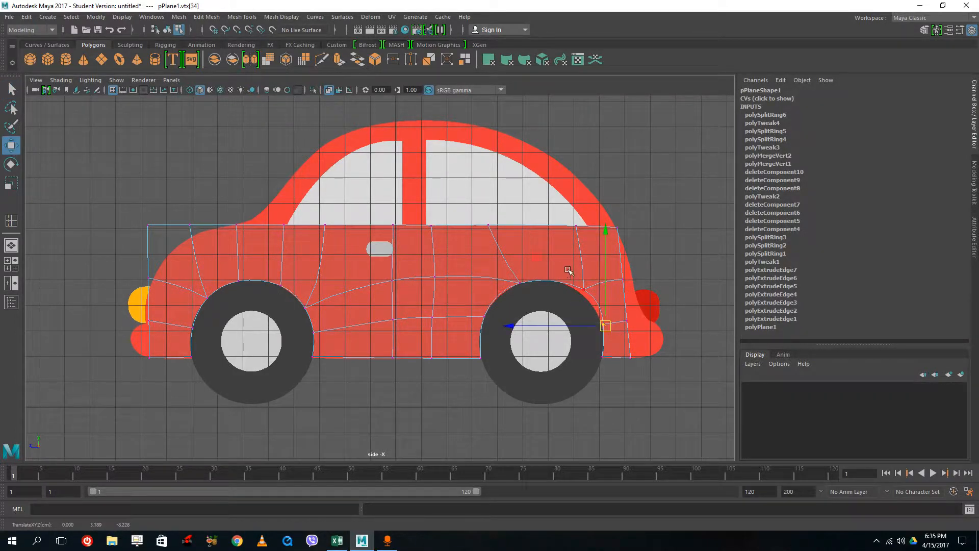
click(587, 289)
drag(586, 290, 572, 287)
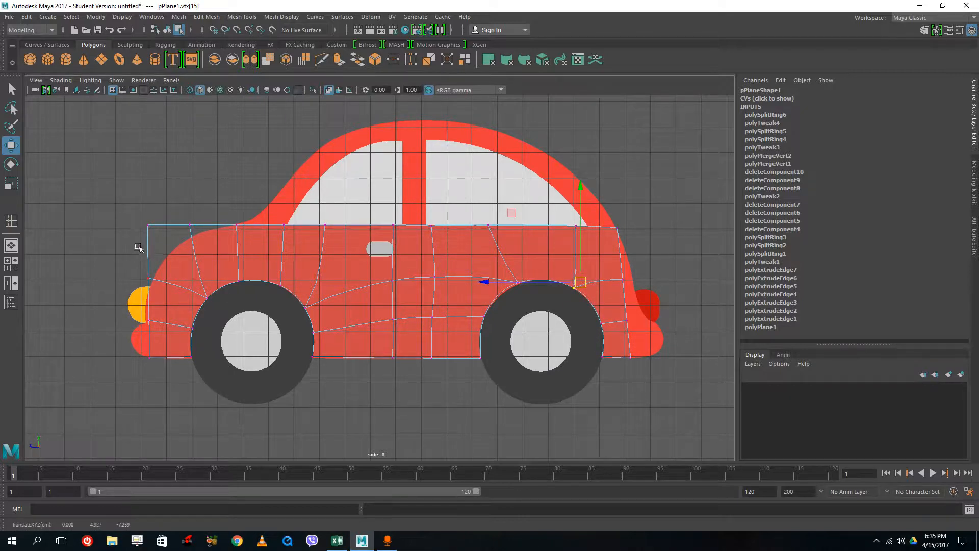
- Pull the front top corner in along the hood curve and move the hood vertex behind it to about Y 6.94, Z 7.80
click(148, 225)
drag(147, 224, 197, 230)
click(193, 229)
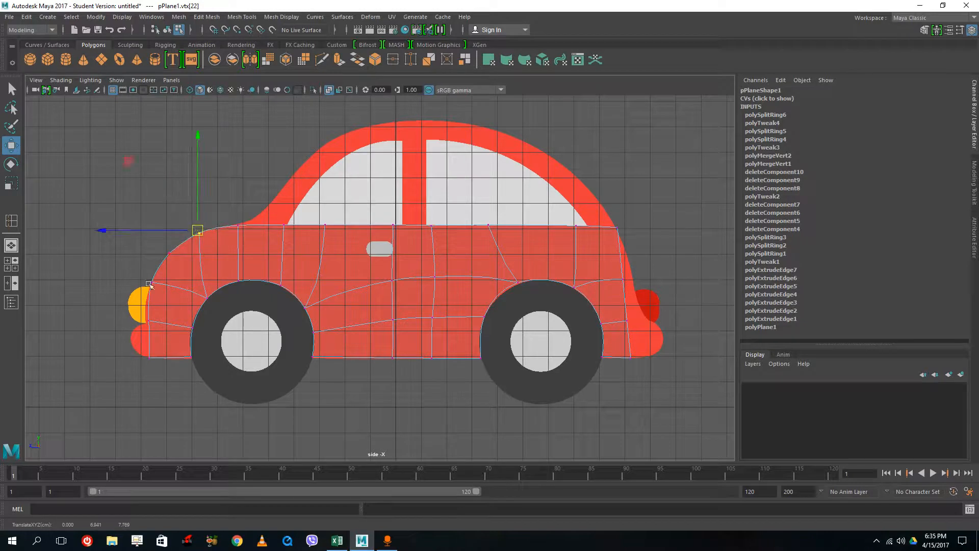
- Fit the lower front edge vertices to the car outline, the middle one at about Y 3.29, and nudge the bottom front vertices
click(147, 320)
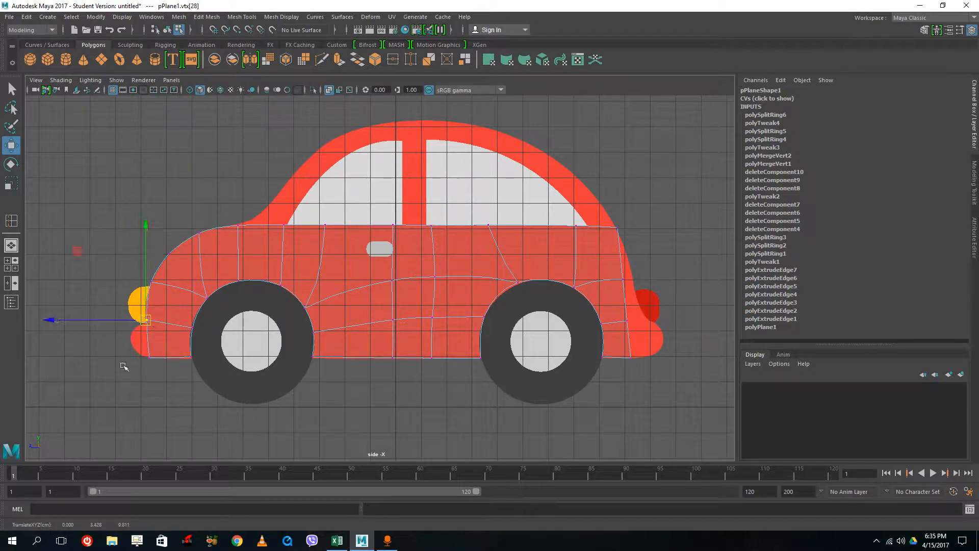
click(149, 357)
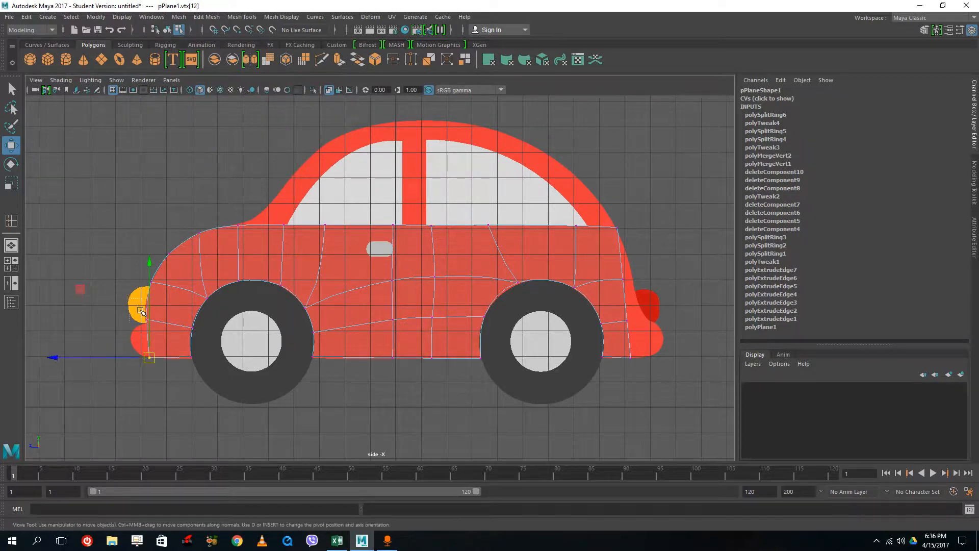
click(148, 321)
click(146, 324)
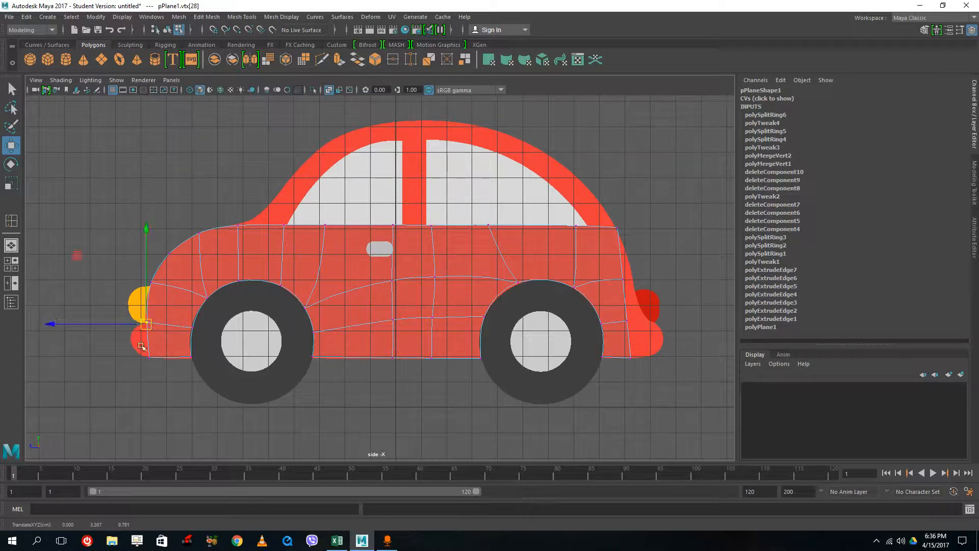
drag(134, 345, 216, 383)
drag(172, 357, 172, 358)
- Move the rear edge's two middle vertices outward onto the car's rear outline, the lower one at about Y 3.31
click(618, 226)
click(623, 280)
drag(624, 280, 634, 281)
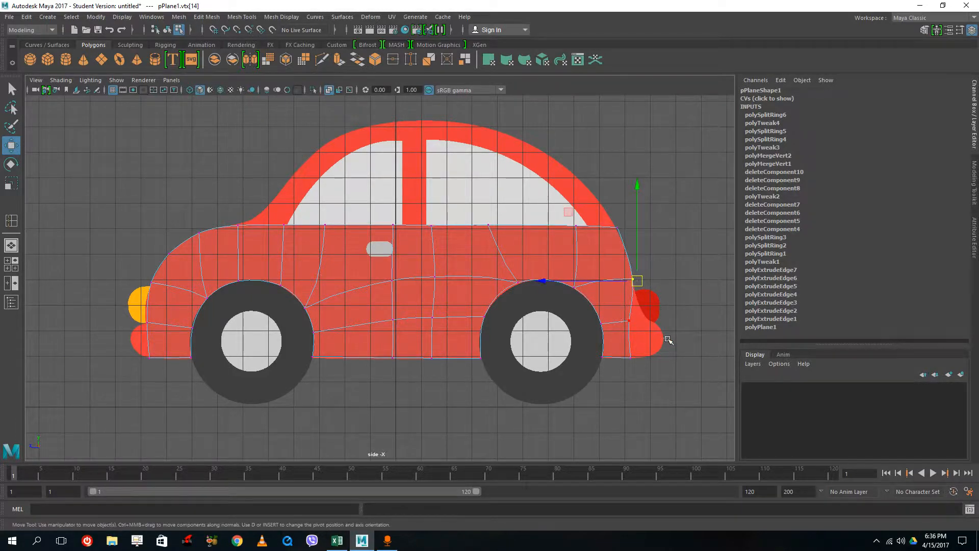
click(629, 321)
mouse_move(631, 320)
mouse_down()
mouse_move(649, 322)
mouse_move(632, 323)
mouse_up()
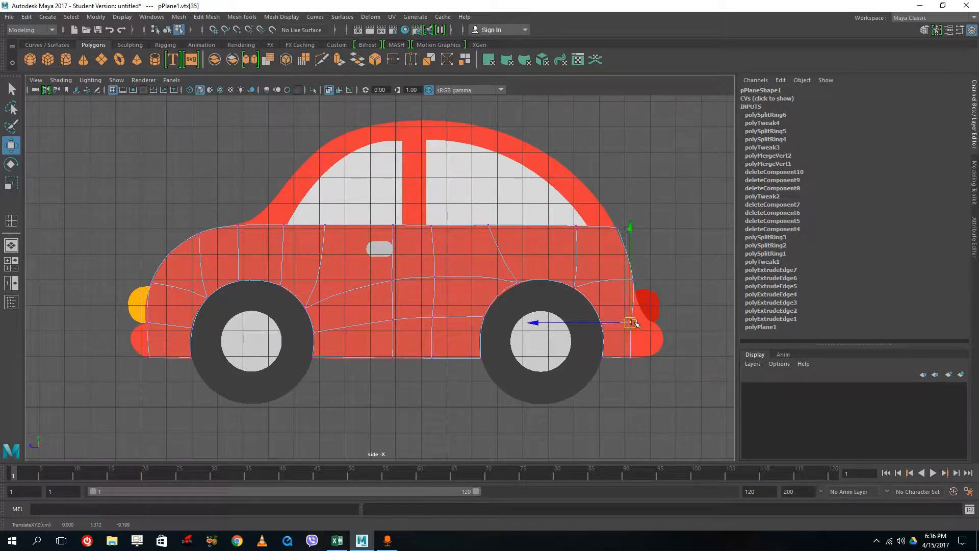
- Extrude the lowest front edge of the car body forward to cover the front bumper
right_drag(613, 246, 647, 224)
click(666, 243)
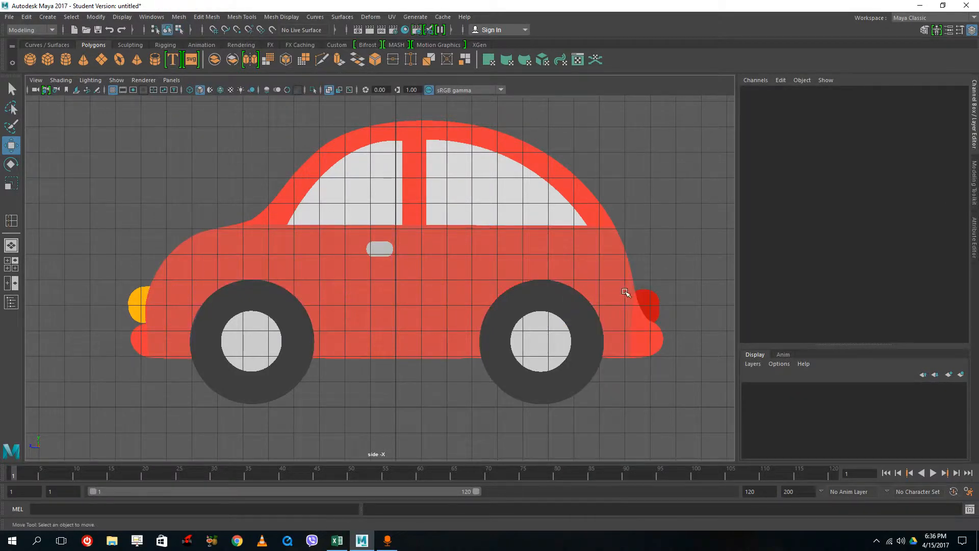
click(623, 291)
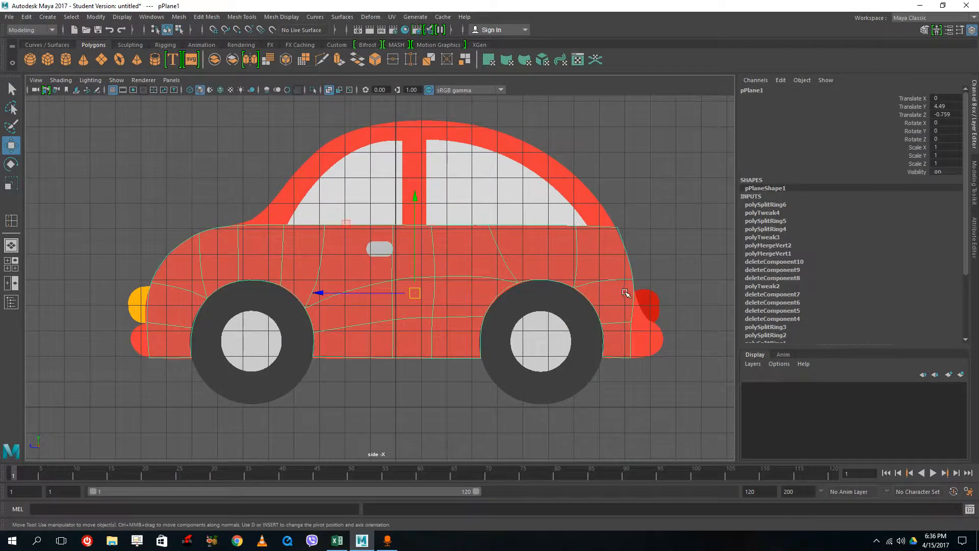
right_drag(159, 325, 152, 231)
click(147, 337)
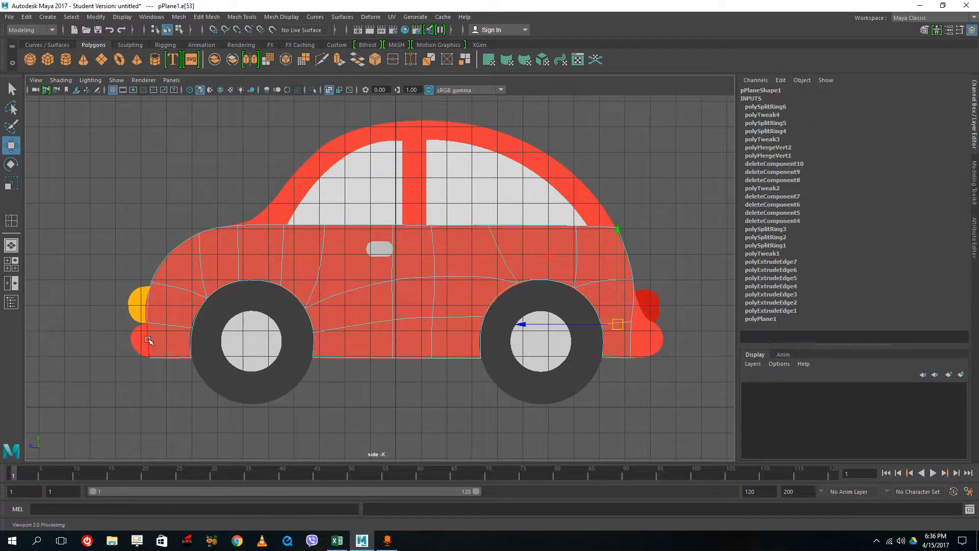
click(339, 60)
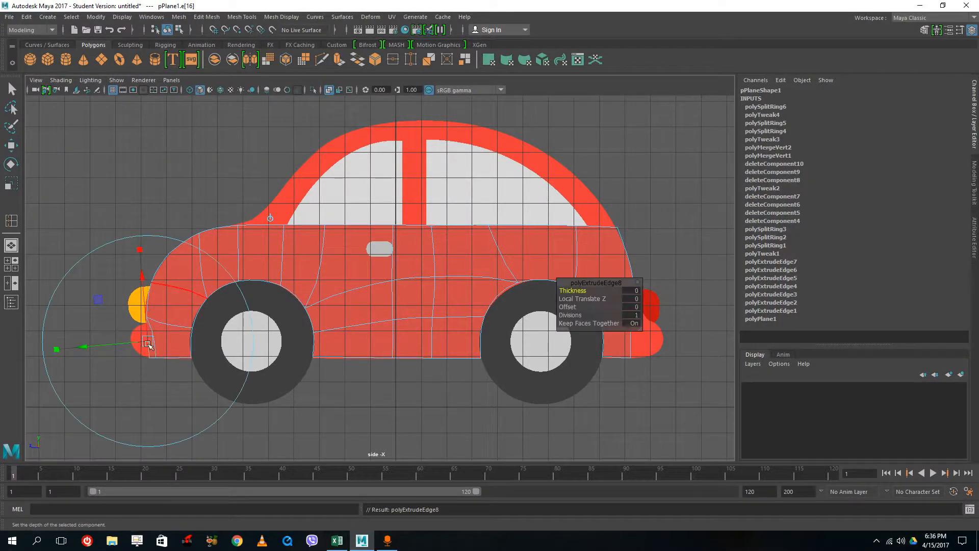
drag(144, 341, 126, 342)
- Shape the extruded bumper's outer vertices to the bumper outline, moving the upper one to about Y 3.03, Z 10.37
right_drag(133, 337, 90, 235)
click(131, 327)
key(w)
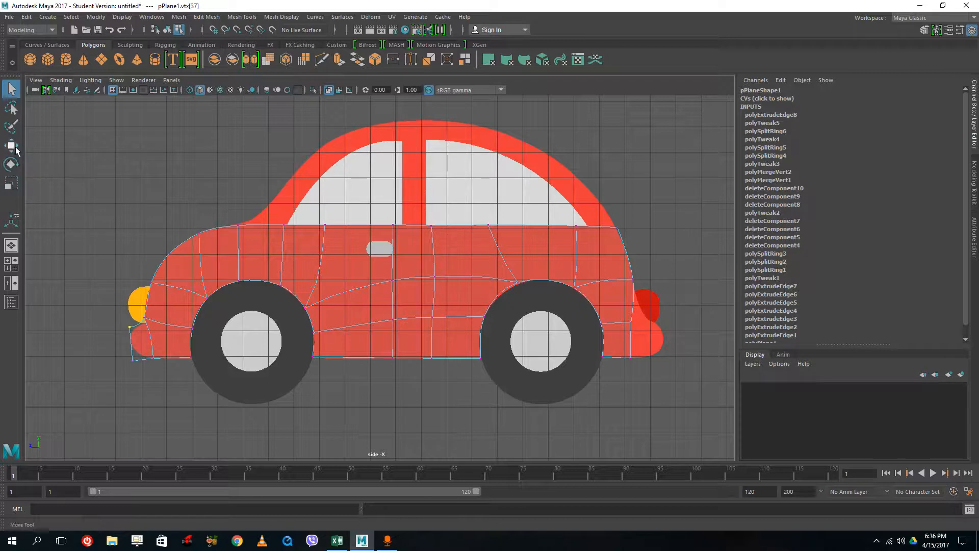
mouse_move(130, 328)
mouse_down()
mouse_move(133, 356)
mouse_move(132, 330)
mouse_up()
click(132, 360)
click(131, 331)
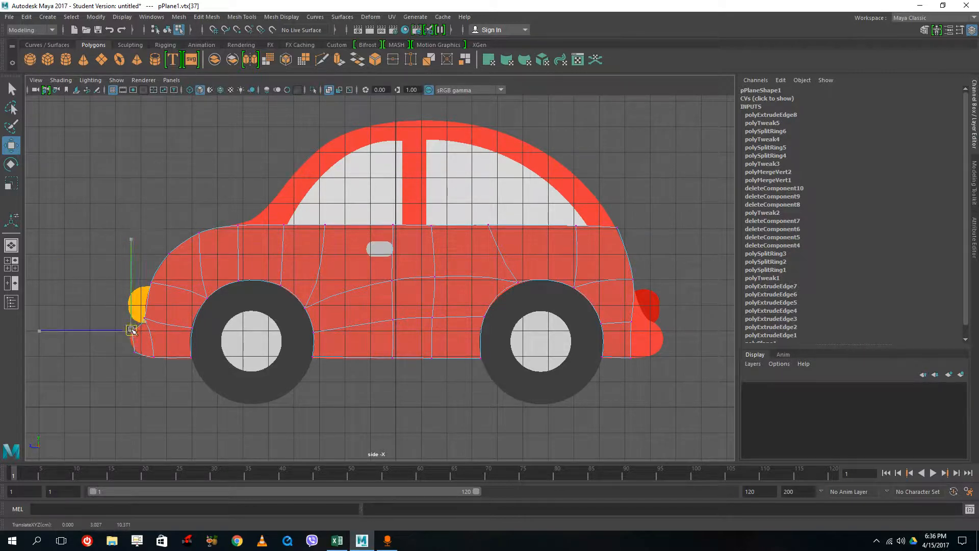
- Extrude the front edge above the bumper forward to cover the headlight
right_drag(147, 246, 176, 231)
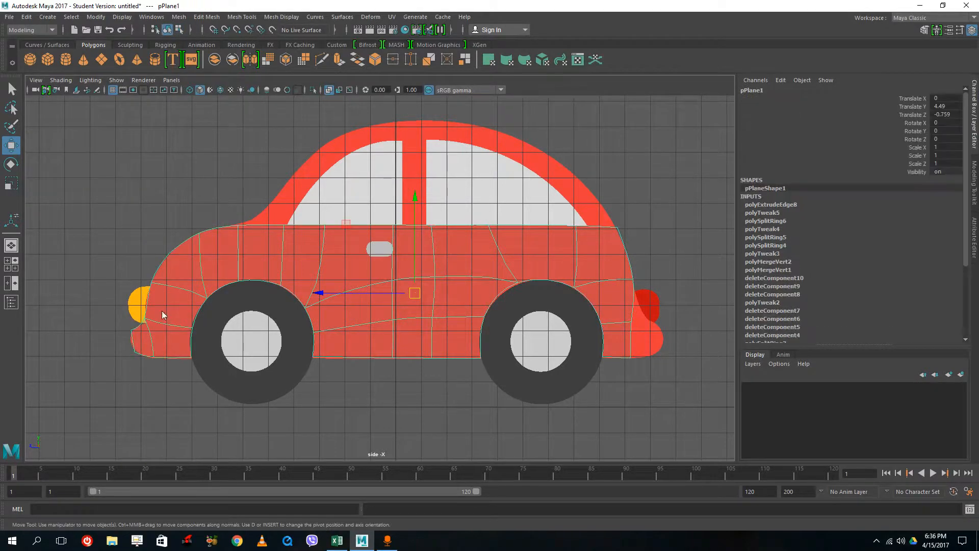
right_drag(162, 283, 151, 225)
click(150, 303)
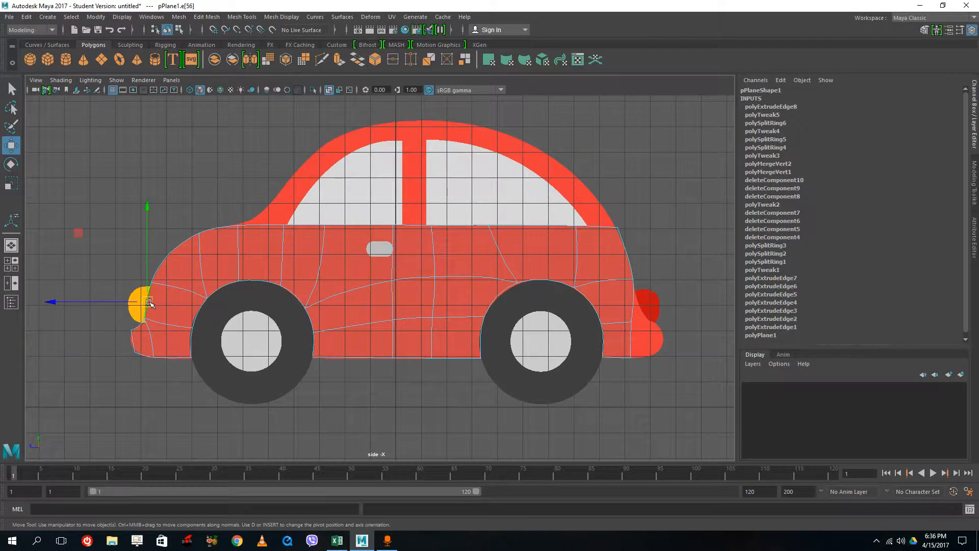
click(339, 60)
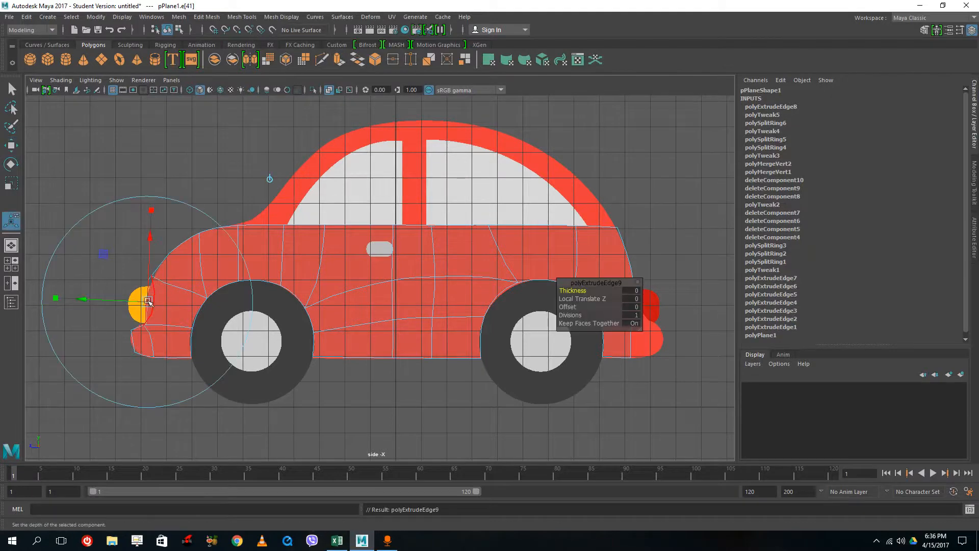
drag(146, 302, 128, 305)
- Fit the headlight's vertices to its outline, moving the outer ones to about Y 3.65, Z 10.41 and Y 4.62, Z 10.38
right_drag(136, 247, 86, 251)
drag(100, 258, 152, 288)
click(12, 146)
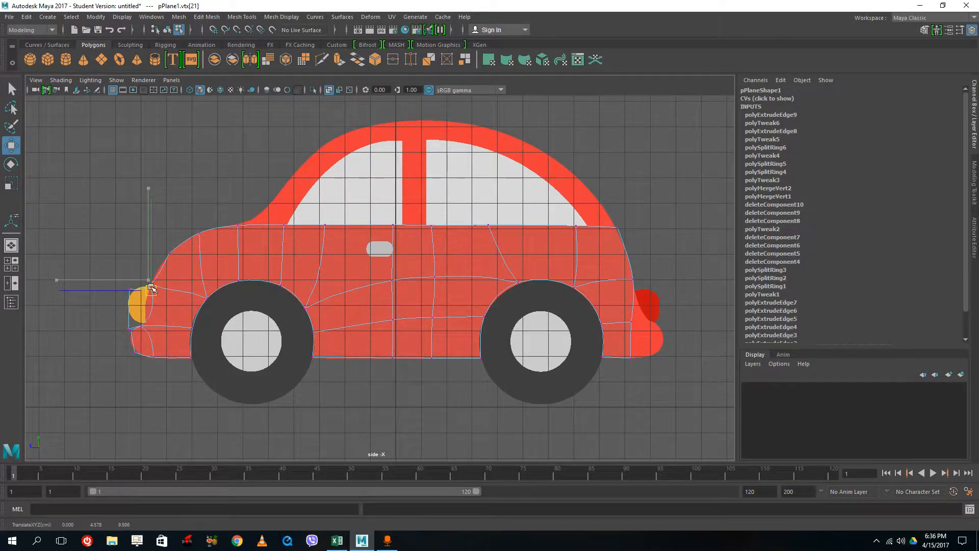
drag(156, 239, 131, 315)
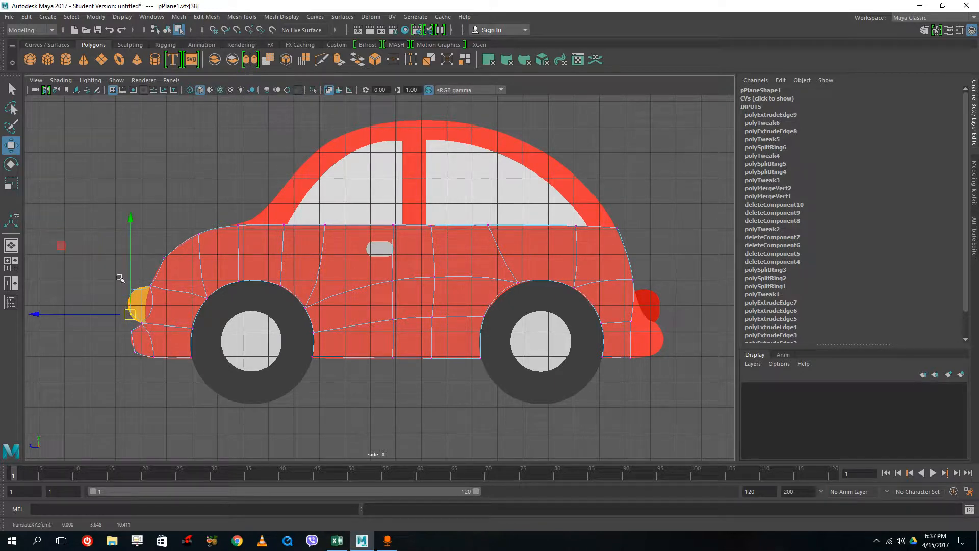
drag(113, 275, 131, 290)
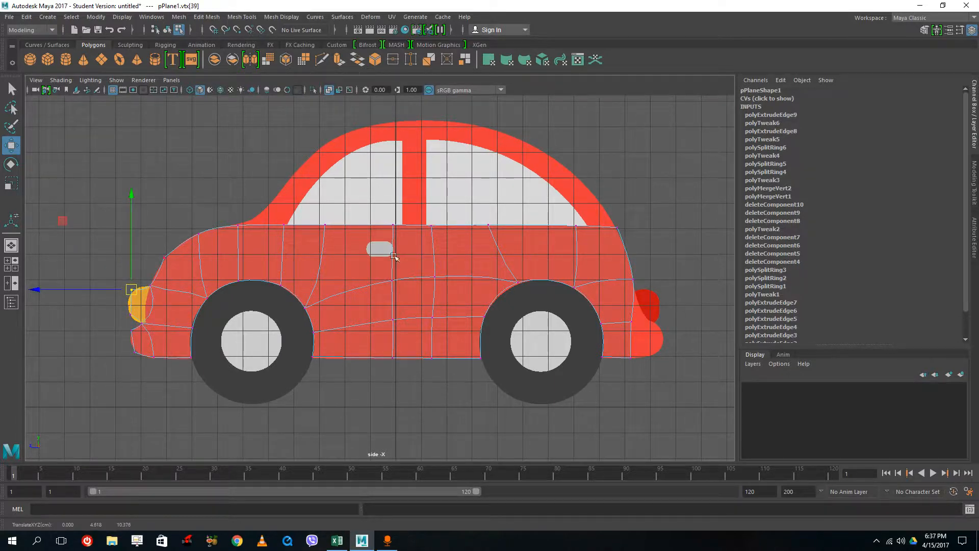
- Move the car body's lowest rear edge backward to about Y 2.72, Z -9.81, toward the rear bumper
click(630, 329)
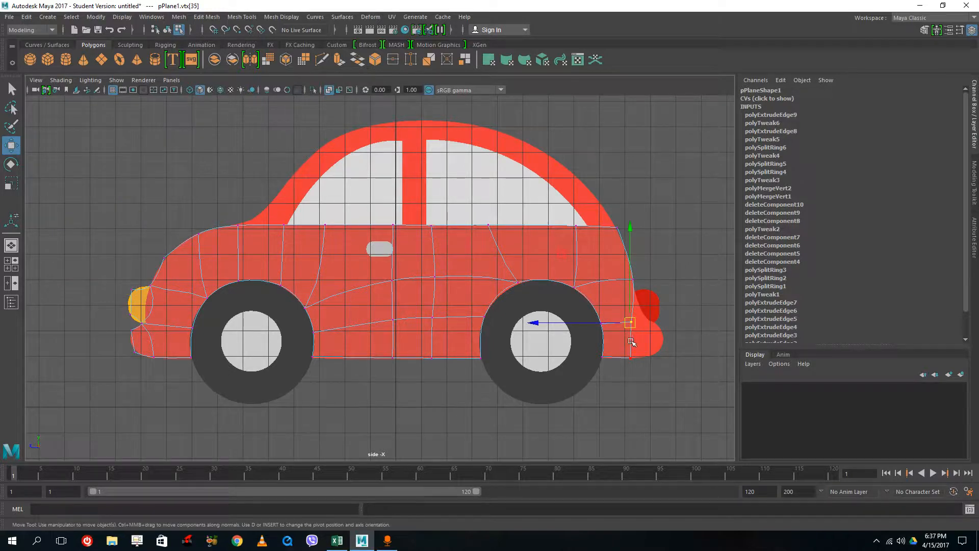
right_drag(623, 246, 617, 221)
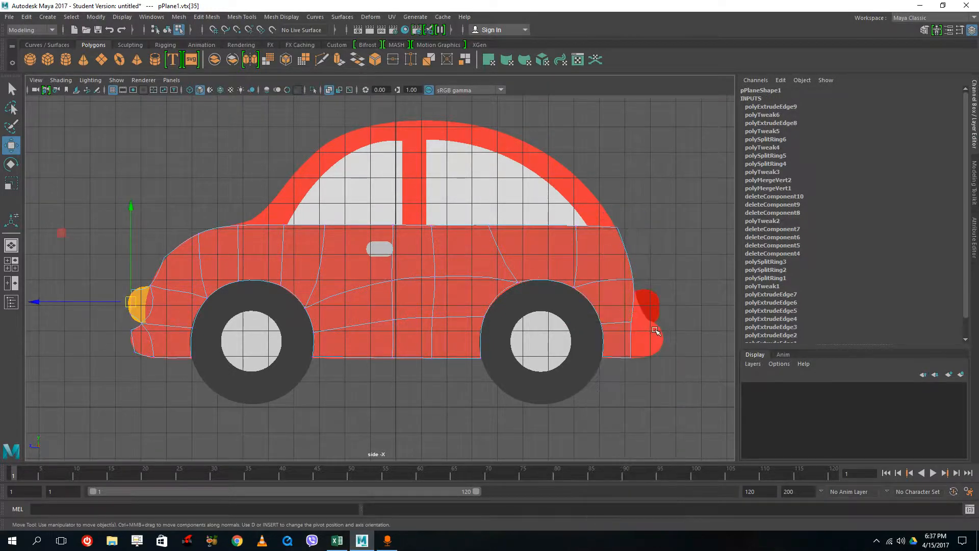
click(635, 307)
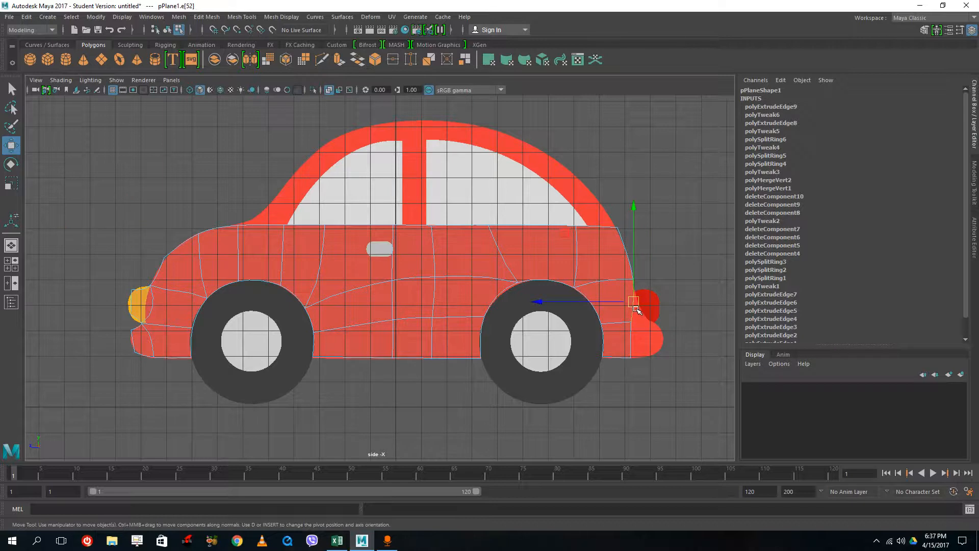
click(630, 340)
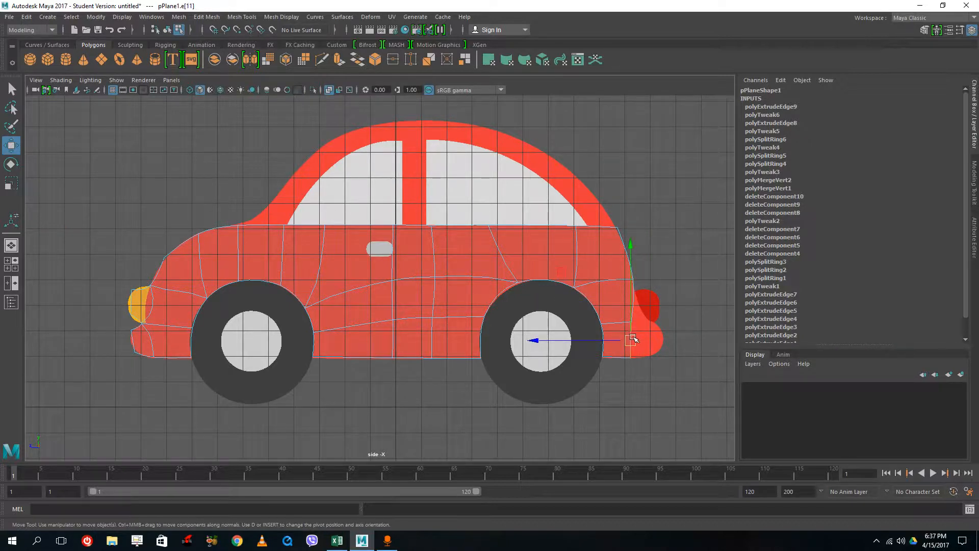
drag(631, 339, 648, 337)
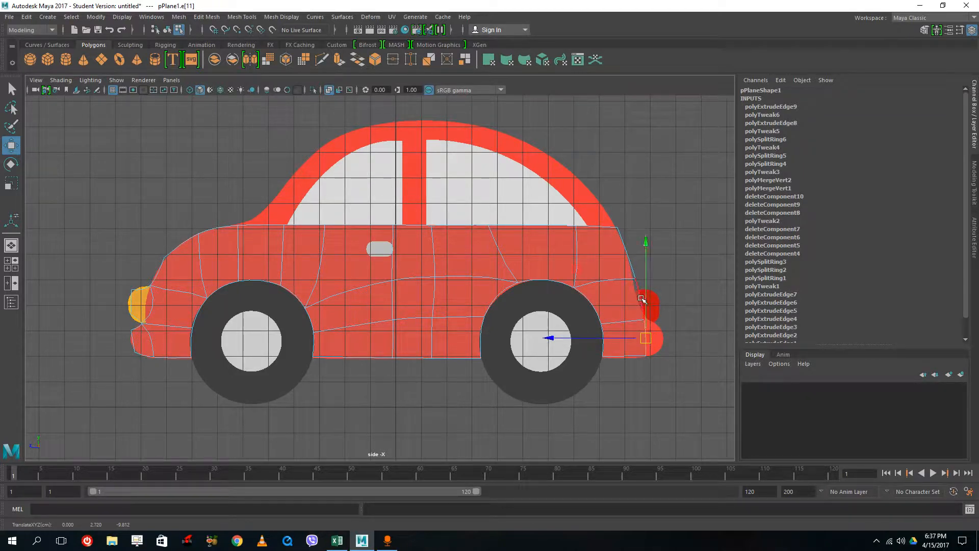
- Extrude the rear edge above the bumper backward to cover the tail light
key(d)
click(642, 299)
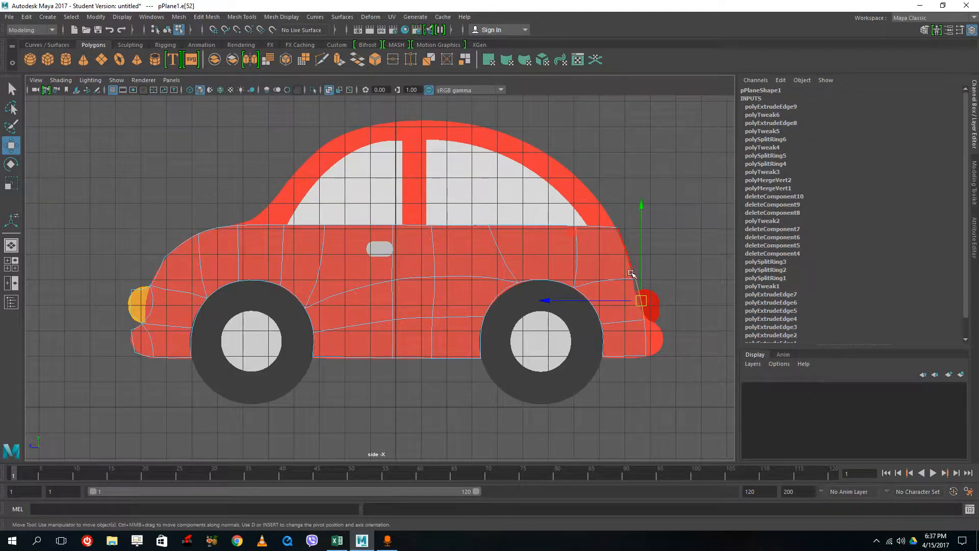
click(339, 61)
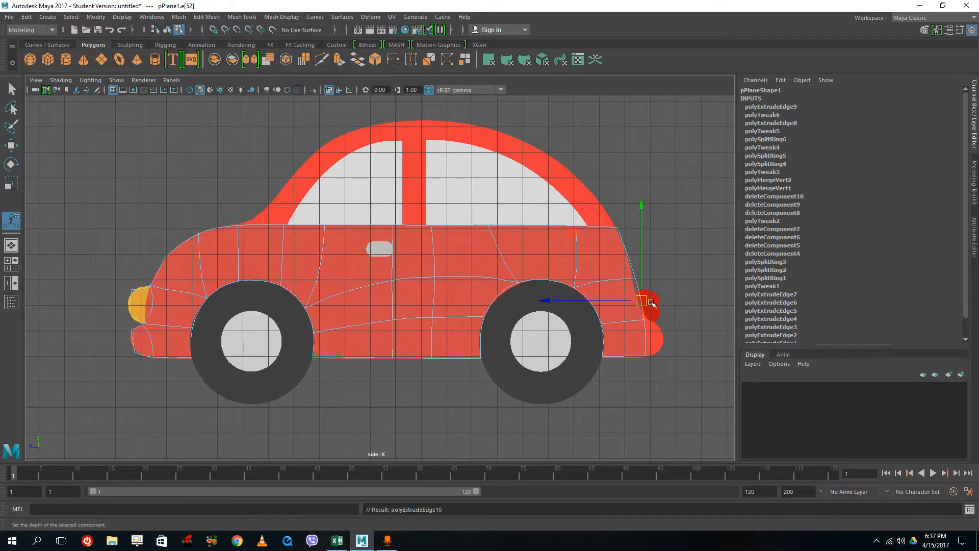
drag(647, 302, 666, 306)
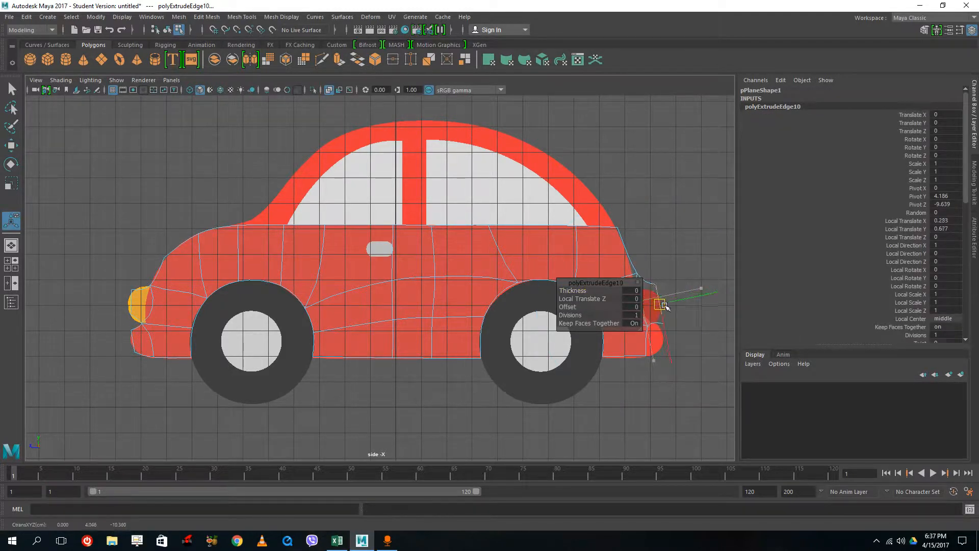
- Extrude the lowest rear edge backward to cover the rear bumper
click(646, 341)
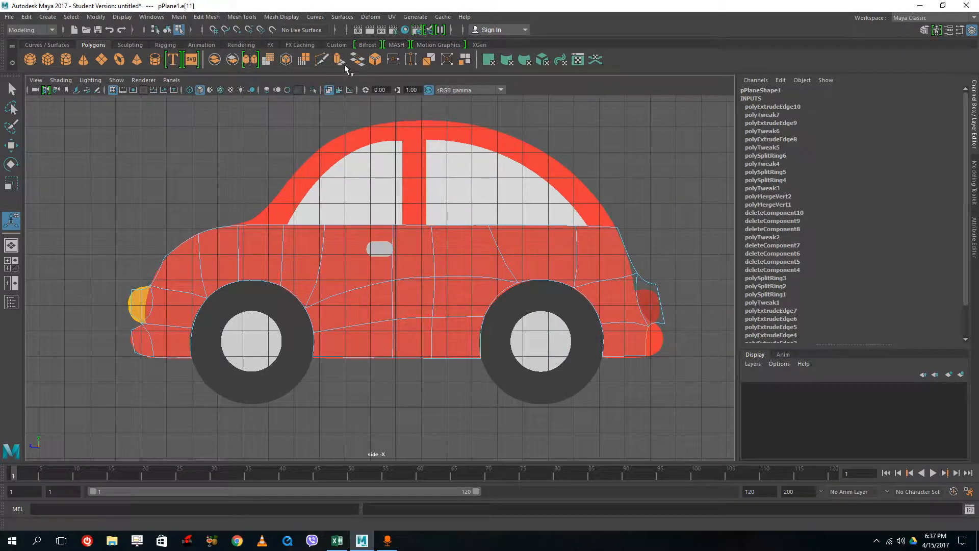
click(339, 61)
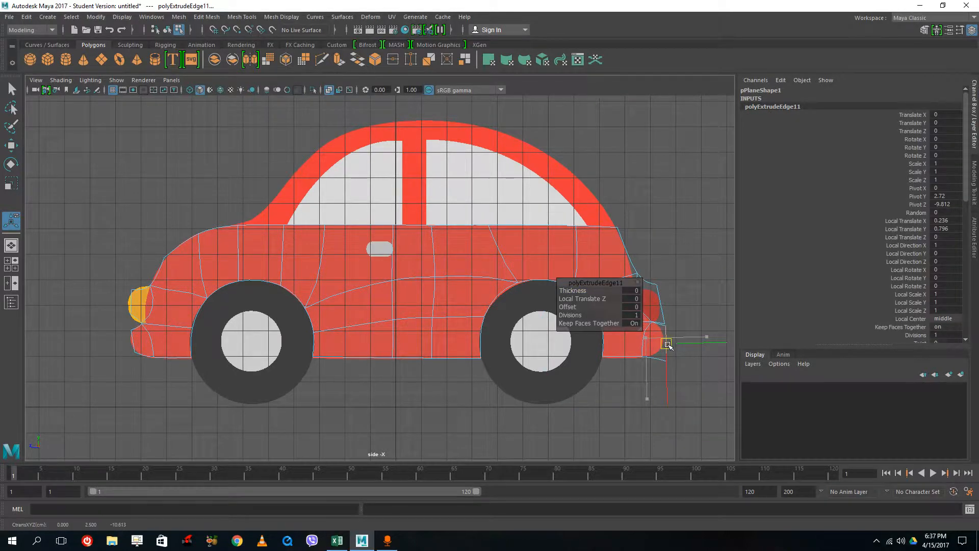
drag(665, 346, 665, 346)
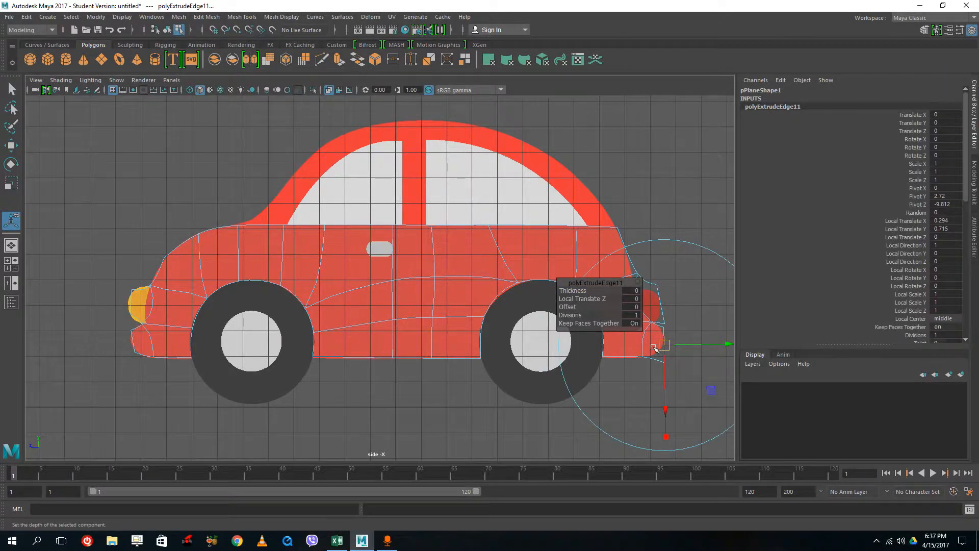
- Fit the rear bumper's outer vertices to its outline and move the tail light's lower outer vertex to about Y 3.7, Z -10.38
right_drag(651, 345, 607, 250)
drag(666, 366, 662, 353)
click(11, 149)
click(662, 327)
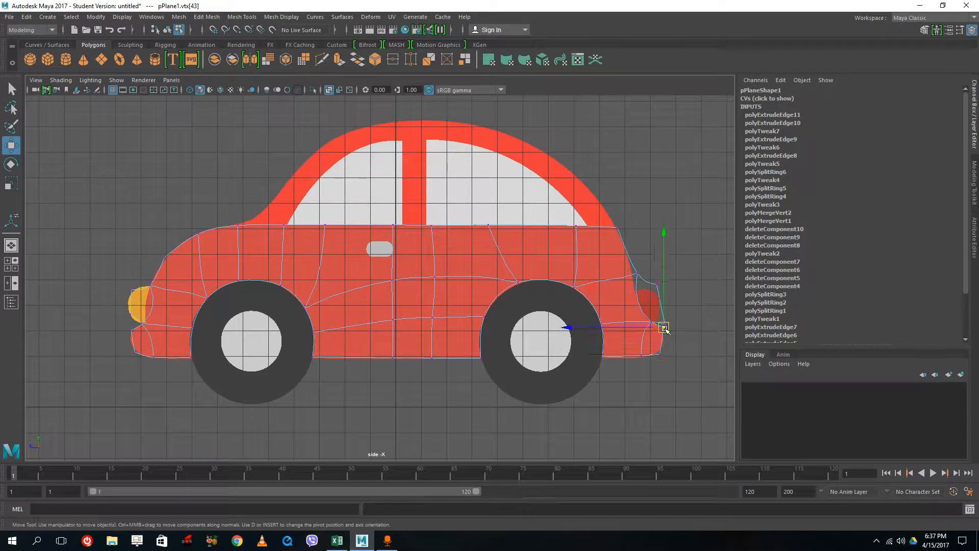
click(660, 354)
drag(661, 353, 655, 318)
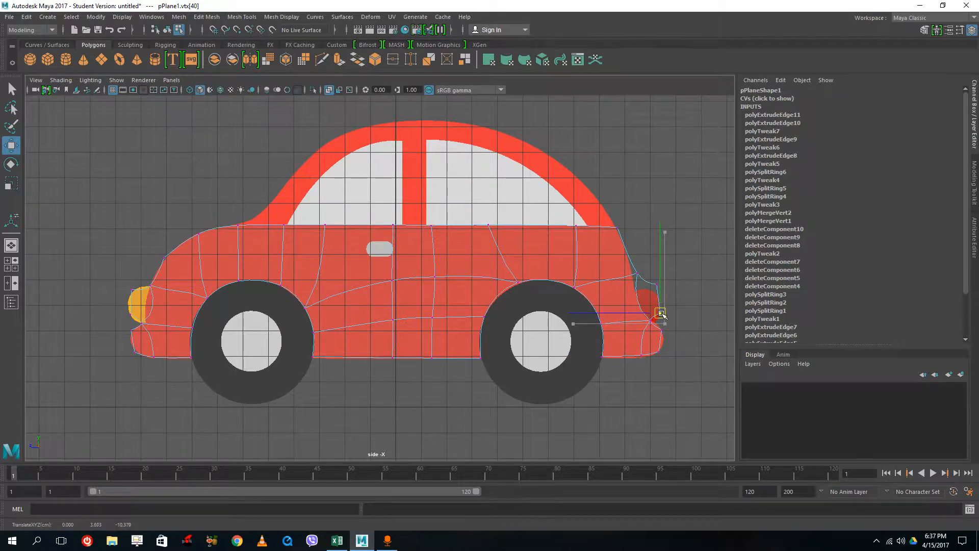
- Fit the tail light's upper vertices to its outline, moving the inner one to about Y 4.46, Z -9.36
click(657, 283)
drag(658, 283, 632, 301)
click(660, 311)
click(637, 280)
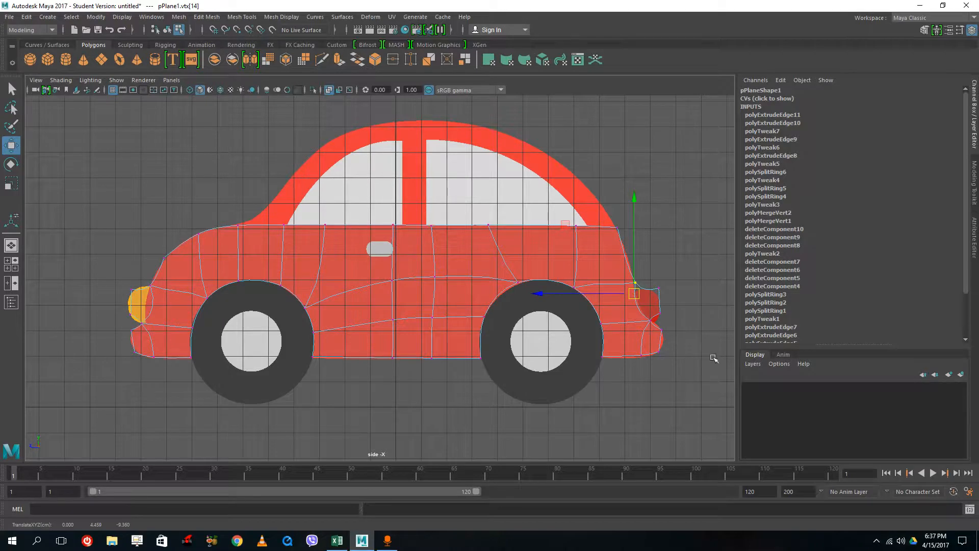
- Extrude the body's top edge in front of the front window upward and back to form the windshield pillar
right_drag(345, 237, 342, 265)
right_click(276, 242)
right_drag(276, 242, 277, 214)
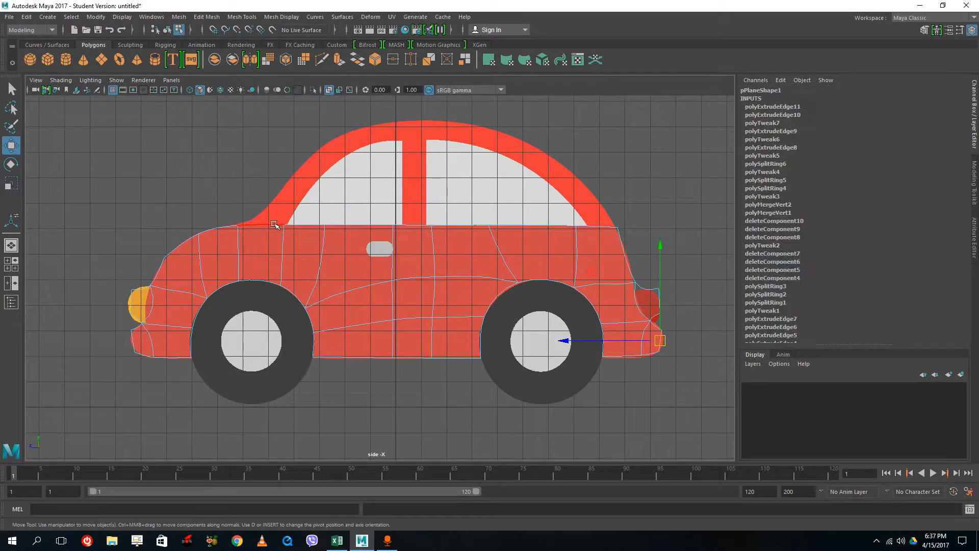
click(278, 226)
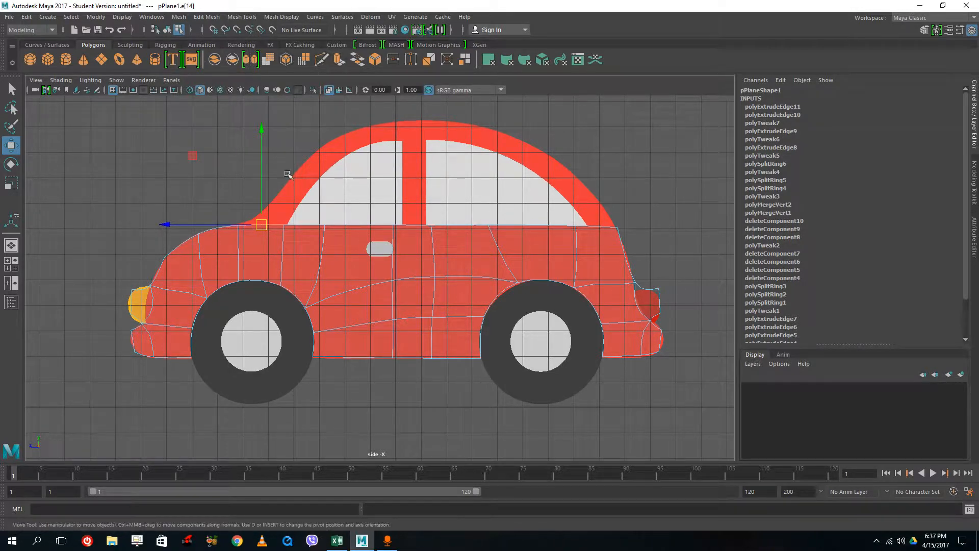
key(ctrl+e)
drag(261, 224, 346, 139)
- Fit the windshield pillar's top vertices to the roof, placing them at about Y 10.28, Z 1.28 and Y 10.88, Z 1.82
right_drag(330, 144, 286, 142)
drag(296, 121, 363, 143)
click(11, 145)
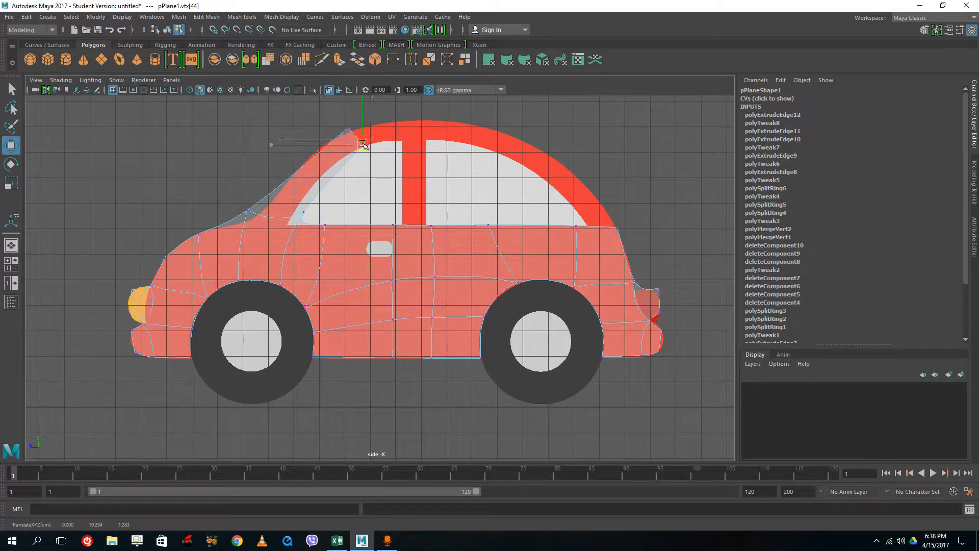
click(349, 129)
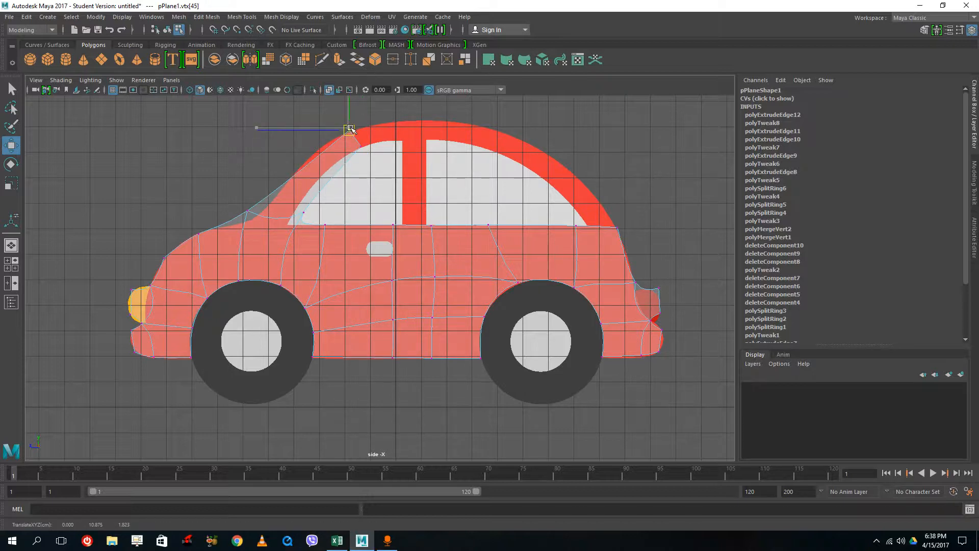
- Extrude the body's top edge between the two windows upward to form the centre pillar
right_drag(413, 226, 414, 195)
click(413, 224)
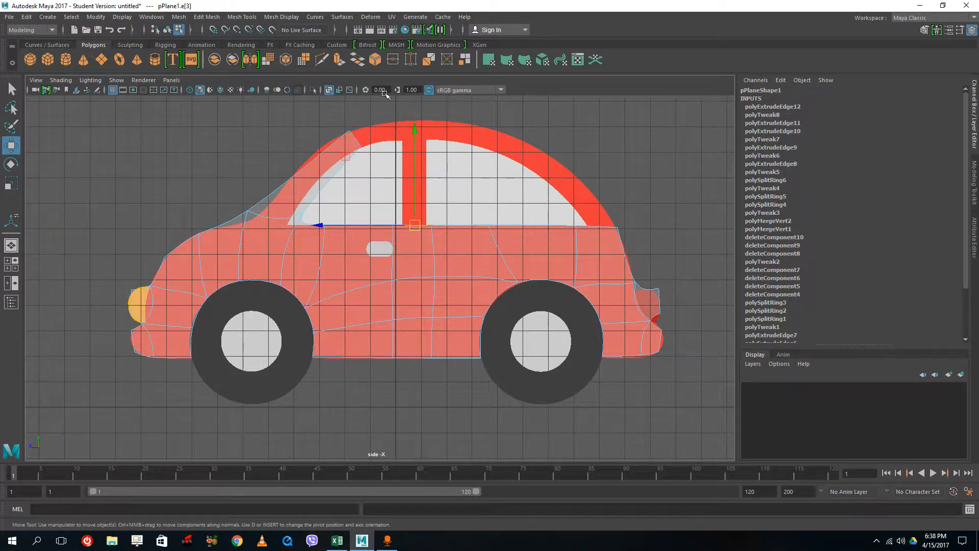
click(339, 59)
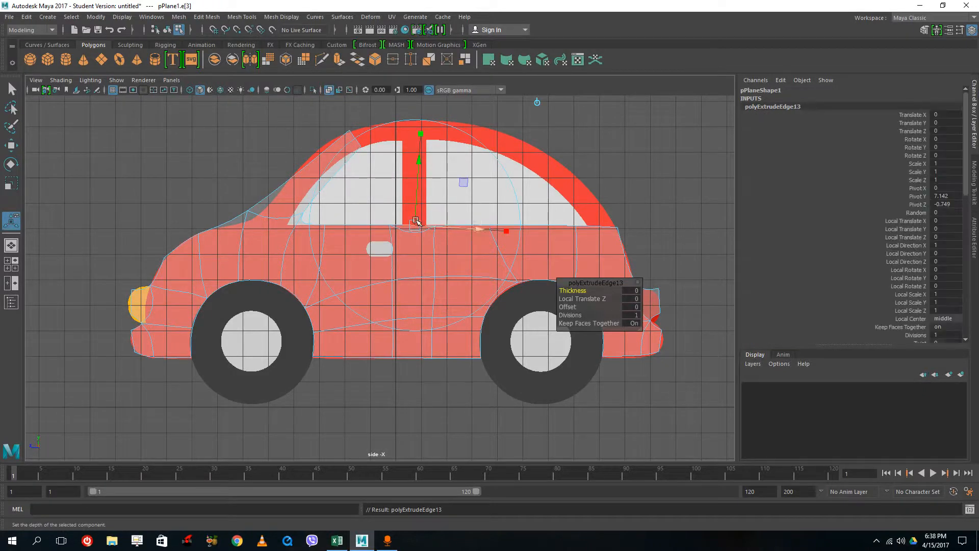
drag(416, 221, 415, 139)
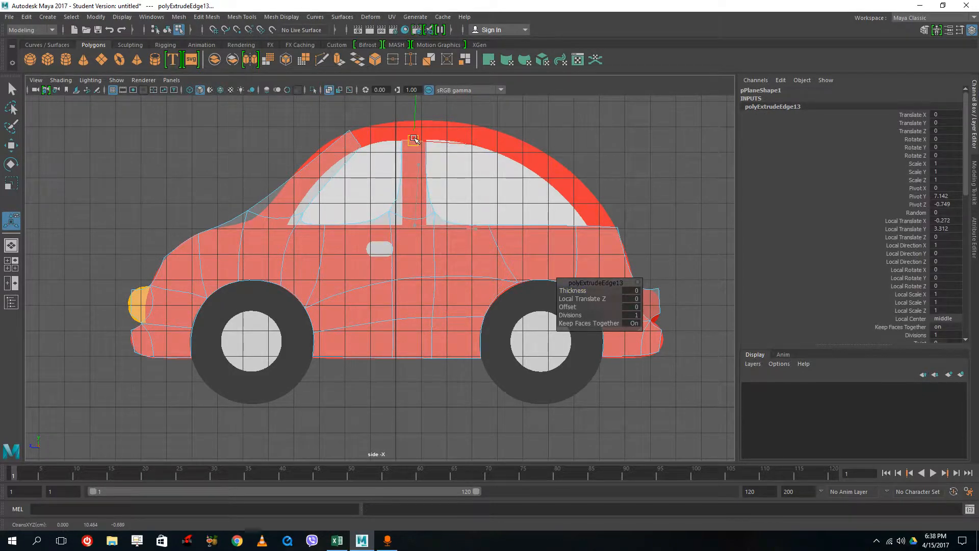
- Extrude the body's top edge behind the rear window upward and forward to form the rear pillar
click(603, 226)
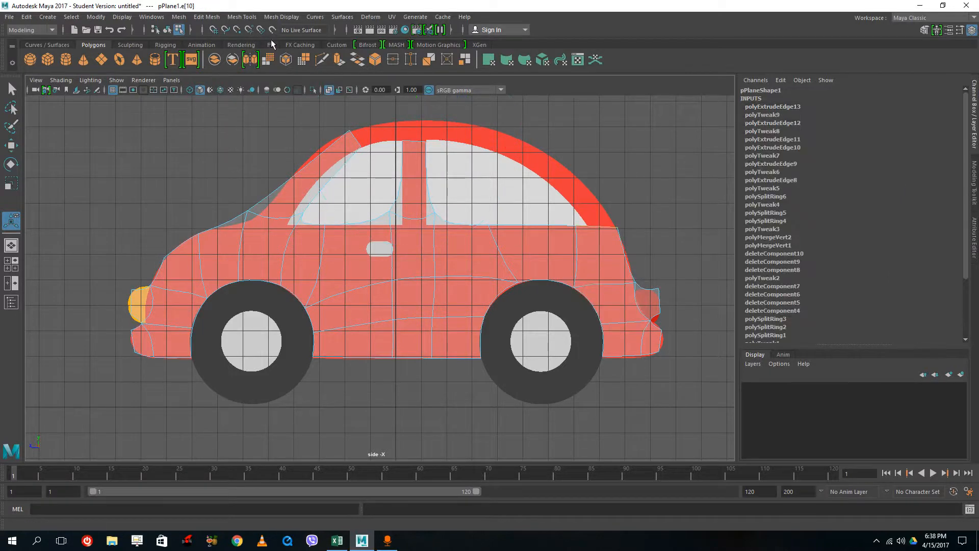
click(339, 60)
drag(605, 226, 502, 143)
- Fit the rear pillar's two top vertices to the roof band, moving the outer one to about Y 10.8, Z -4.46
right_drag(505, 147, 462, 140)
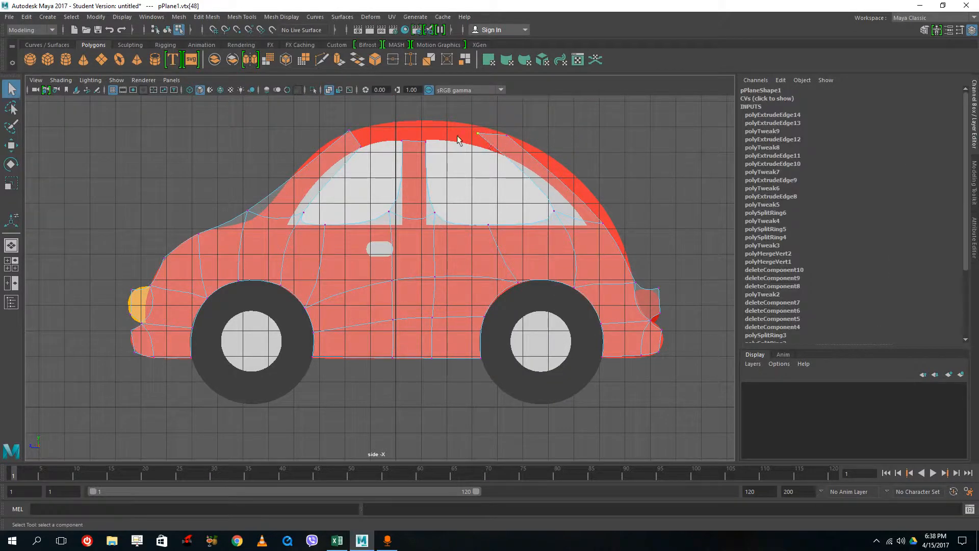
click(11, 145)
drag(477, 133, 486, 147)
click(507, 135)
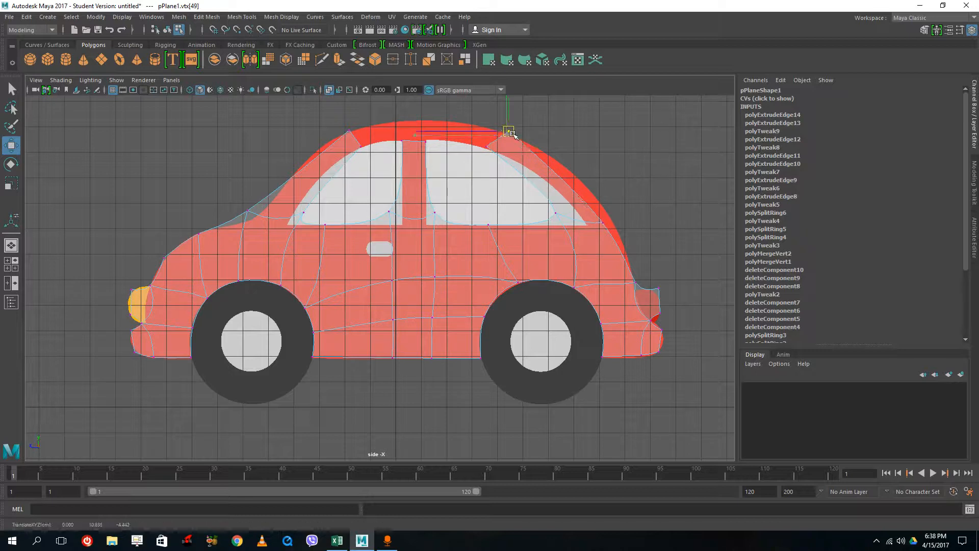
drag(511, 136, 513, 134)
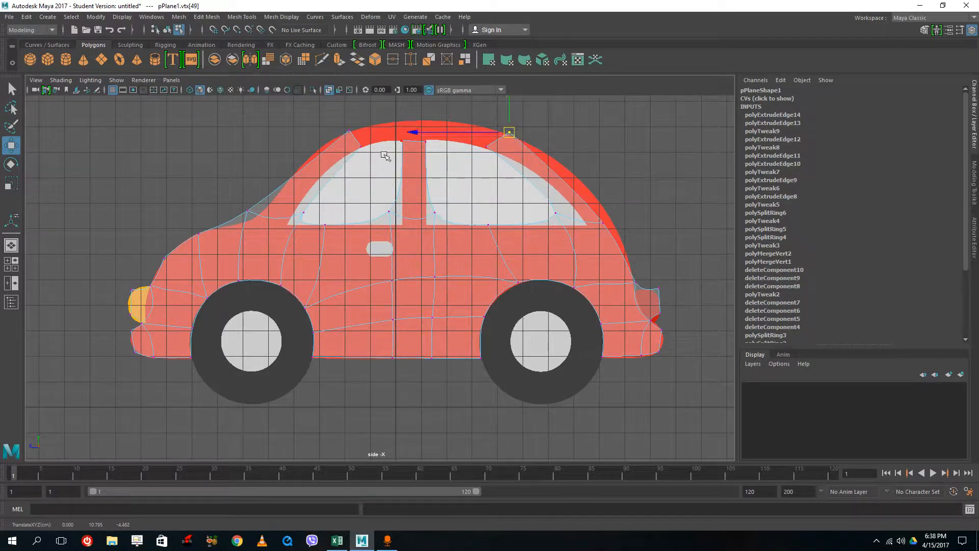
- Extrude the centre pillar's top edge upward to the roof's outer outline
mouse_move(403, 148)
right_down()
mouse_move(412, 178)
mouse_move(399, 122)
mouse_move(404, 143)
right_up()
click(415, 145)
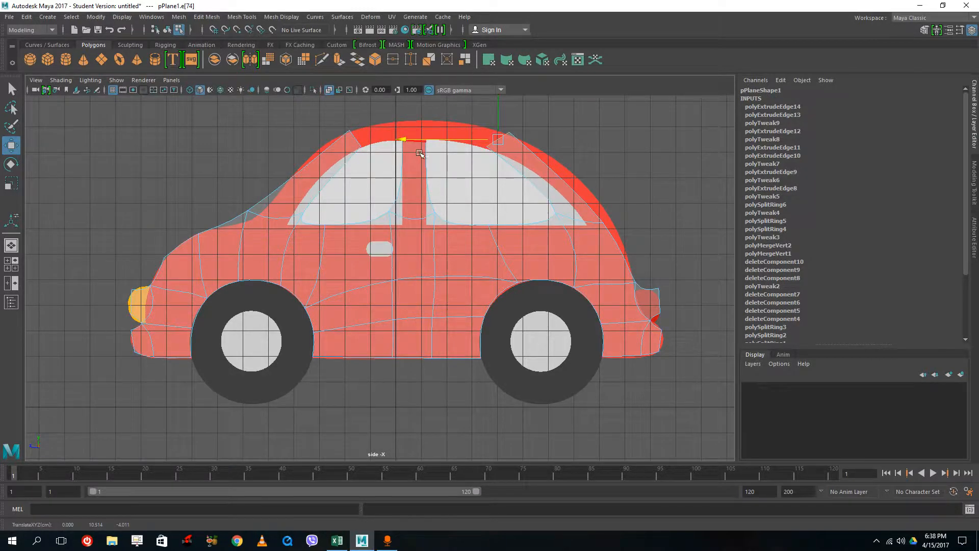
click(414, 141)
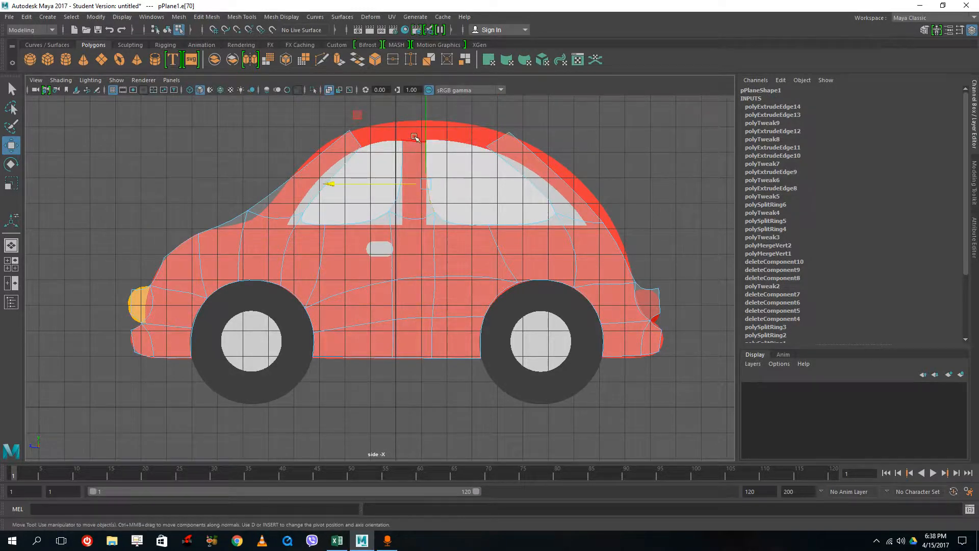
click(338, 59)
drag(413, 142, 415, 118)
- Turn off the smooth preview and move the centre pillar's rear vertex at the window top to about Y 10.55, Z -1.2
right_drag(409, 147, 374, 146)
drag(390, 139, 438, 162)
key(1)
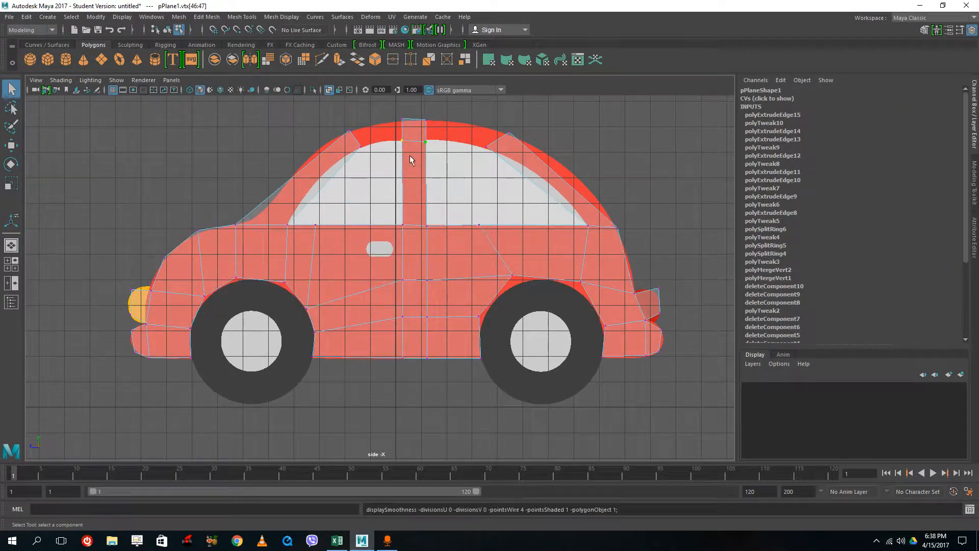
click(422, 142)
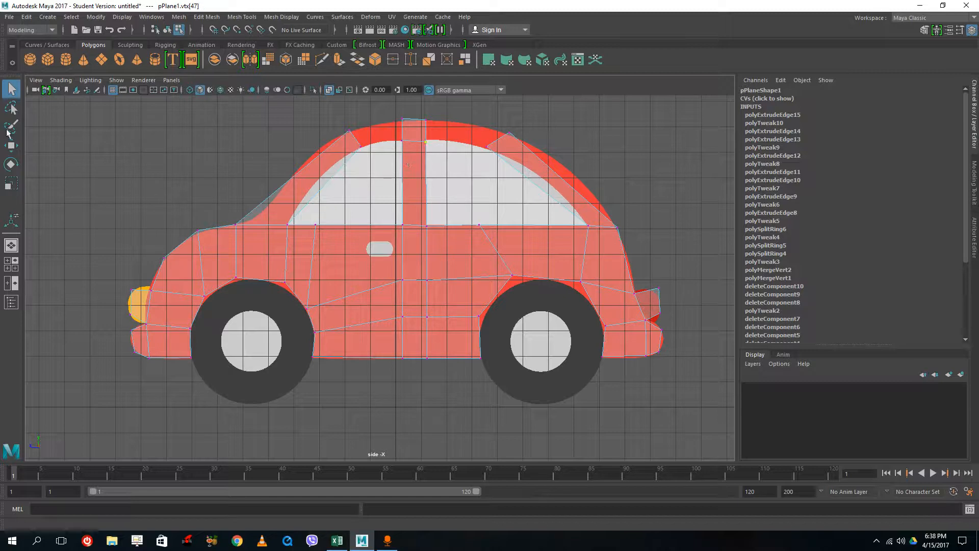
click(12, 146)
drag(424, 146, 428, 139)
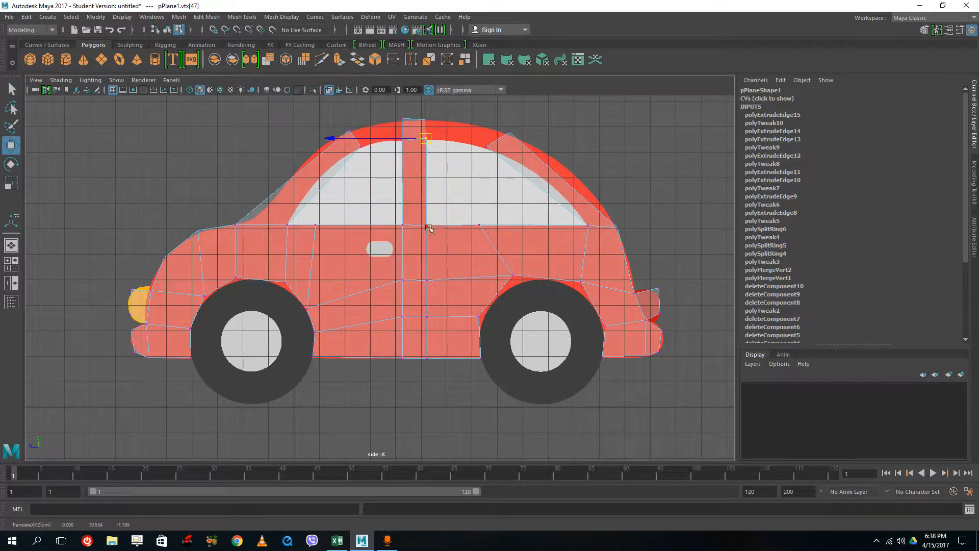
click(402, 226)
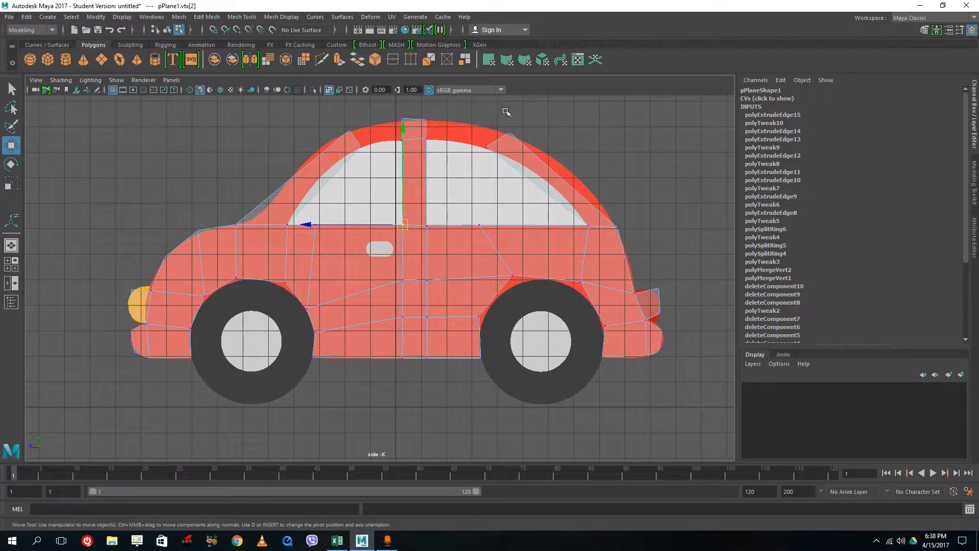
- Extrude the rear pillar's top edge forward along the roof toward the centre pillar
right_drag(506, 147, 505, 121)
click(498, 141)
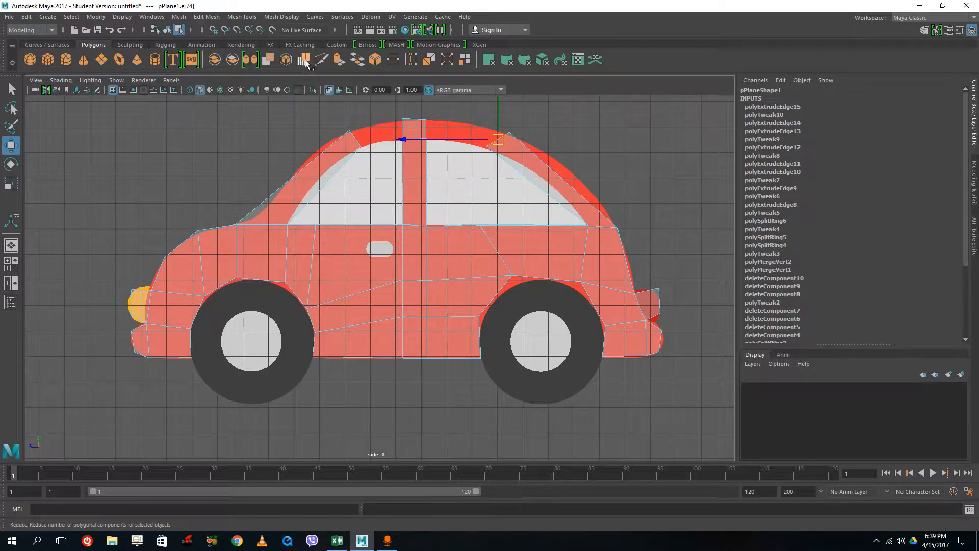
click(337, 60)
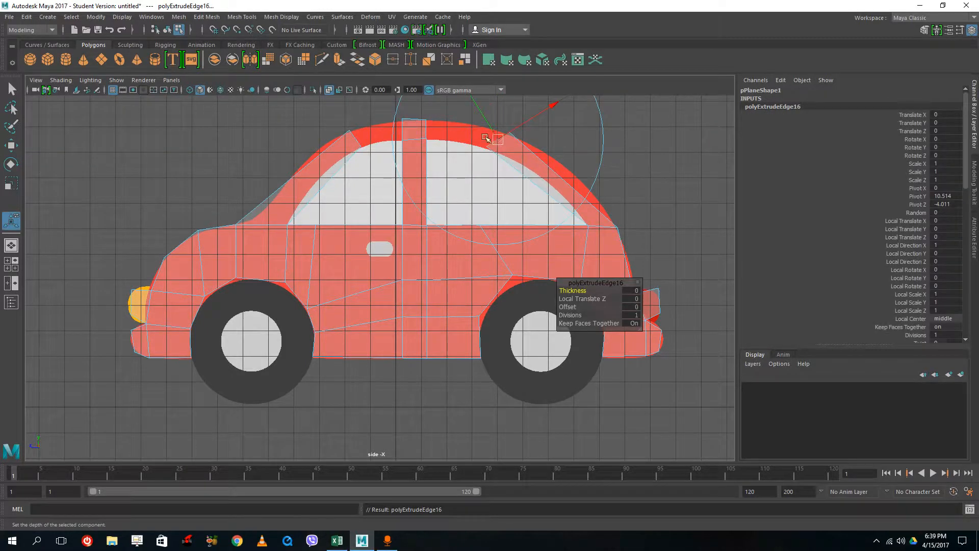
drag(493, 136, 439, 131)
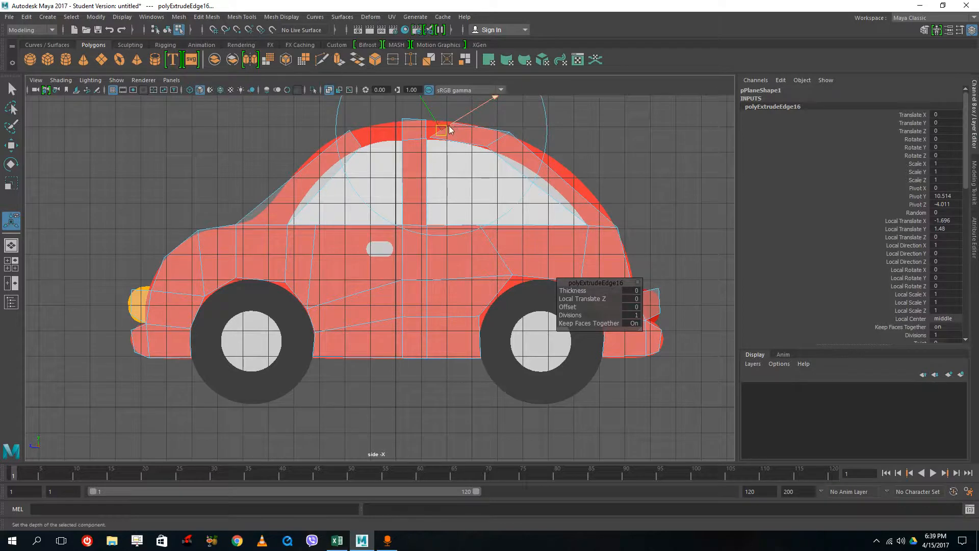
- Move the rear roof section's two end vertices onto the centre pillar's rear corners, the inner one to about Y 10.6, Z -1.3
right_click(440, 131)
click(440, 131)
click(454, 124)
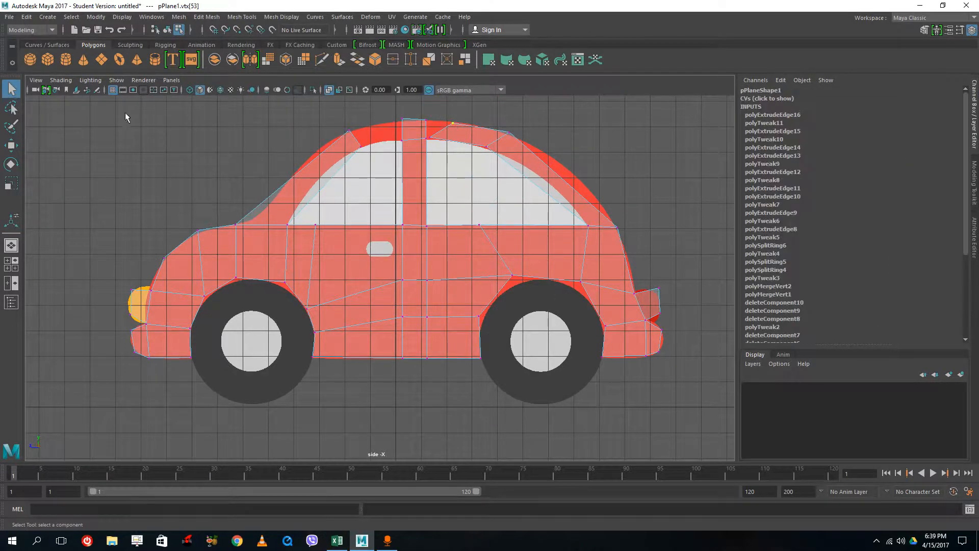
click(11, 146)
drag(452, 123, 429, 140)
click(431, 137)
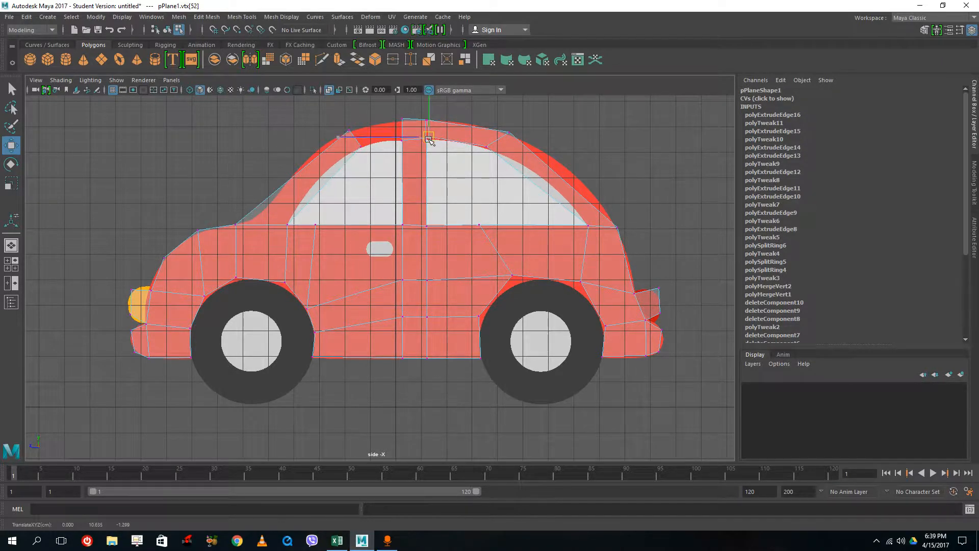
- Extrude the front pillar's top edge rearward along the roof to the centre pillar
right_click(328, 142)
right_click(319, 157)
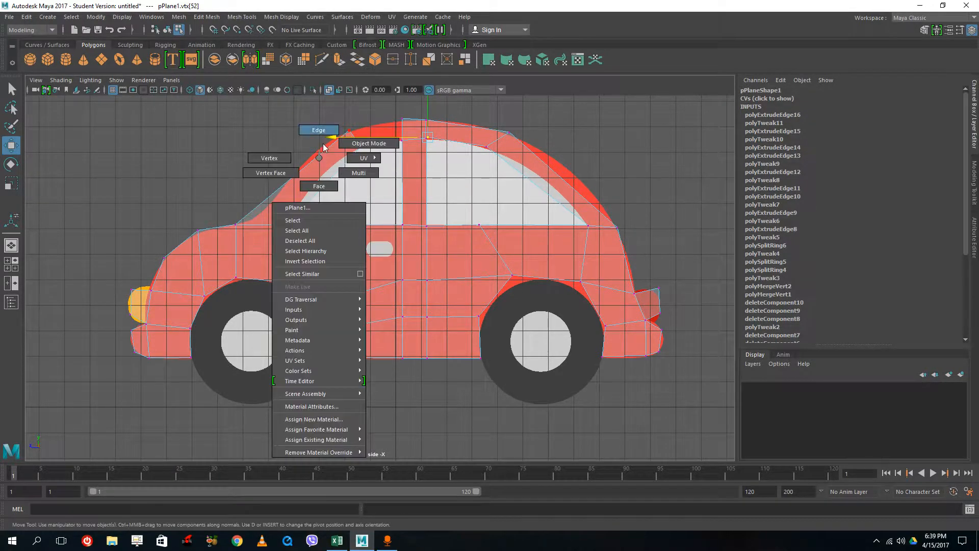
right_drag(323, 148, 348, 120)
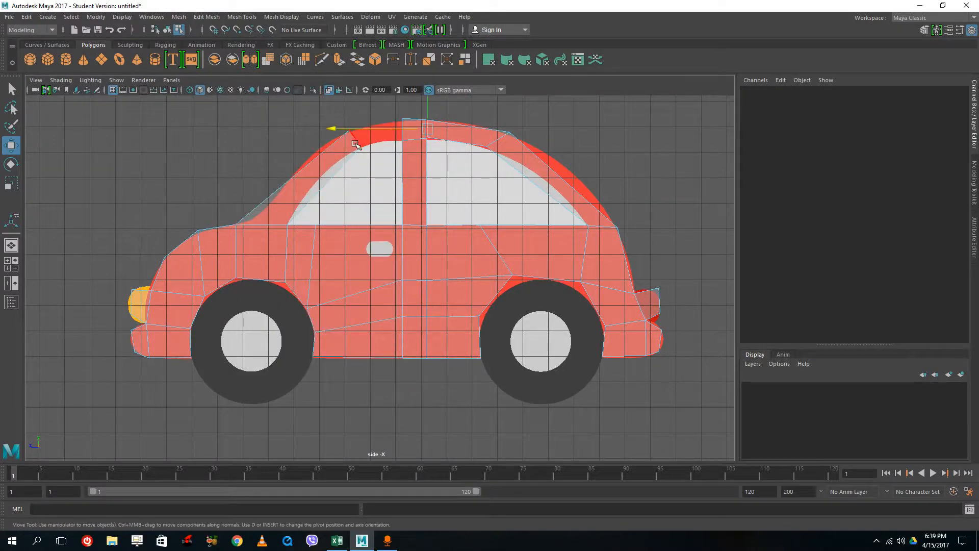
click(355, 144)
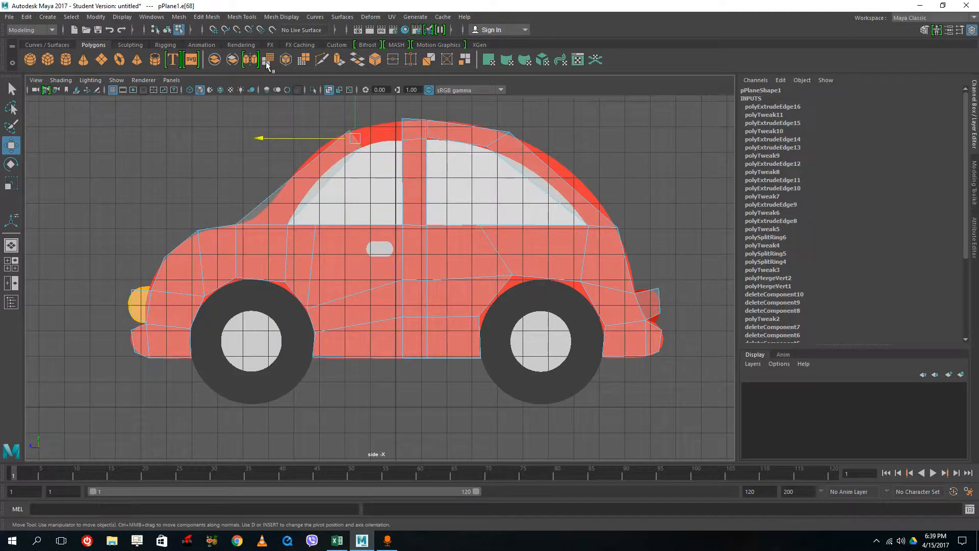
click(335, 59)
drag(359, 139, 399, 134)
- Fit the front roof section's end vertices to the centre pillar, moving the outer one to about Y 11.3, Z -0.16
right_drag(386, 127, 375, 126)
drag(378, 106, 402, 120)
key(w)
right_click(394, 126)
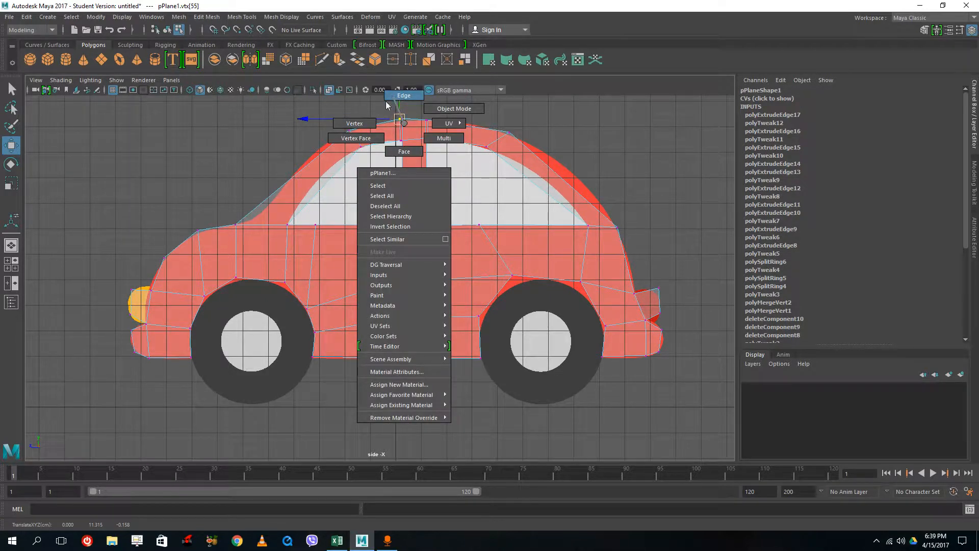
- Merge the overlapping outer and inner vertices where the front roof section meets the centre pillar
right_drag(386, 102, 388, 110)
drag(391, 111, 411, 126)
shift+right_drag(402, 122, 368, 71)
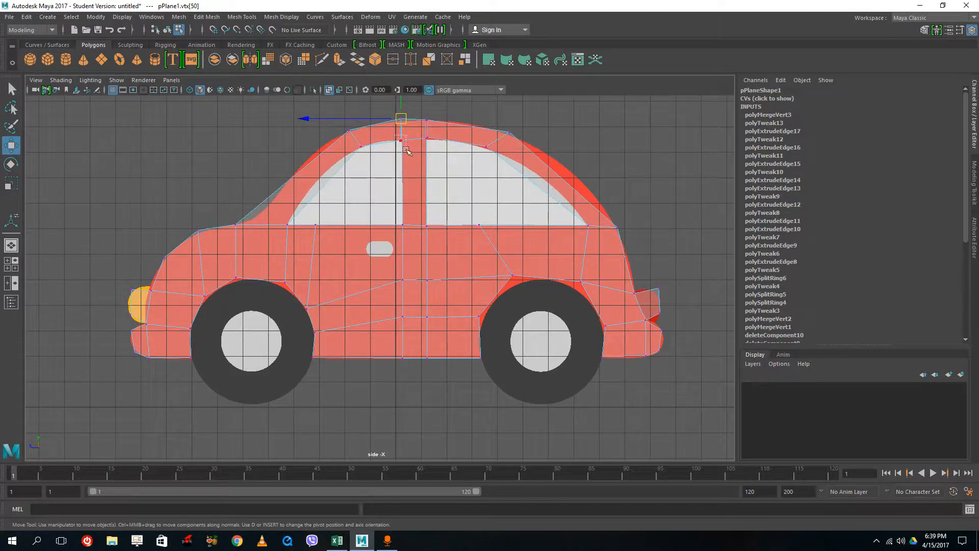
drag(406, 150, 408, 151)
shift+right_drag(398, 141, 375, 92)
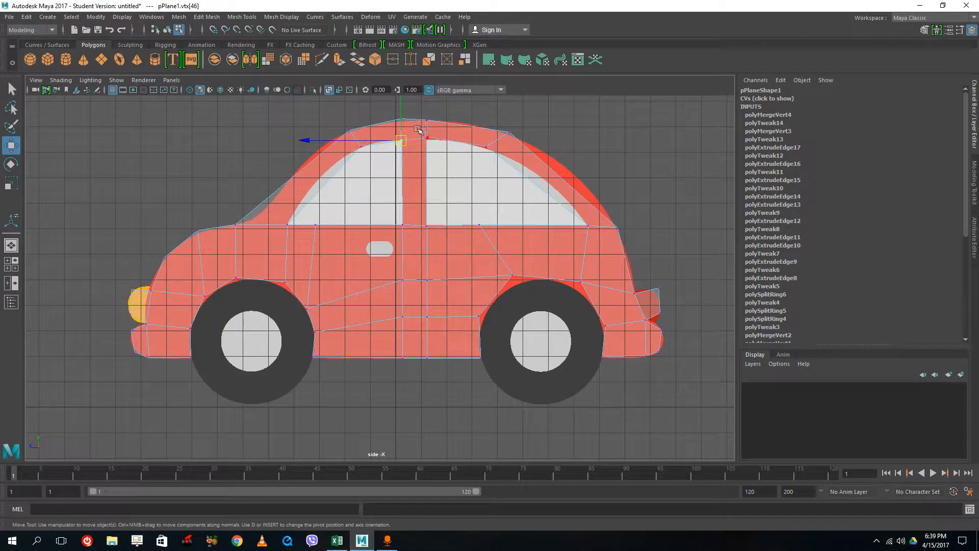
shift+drag(443, 156, 436, 156)
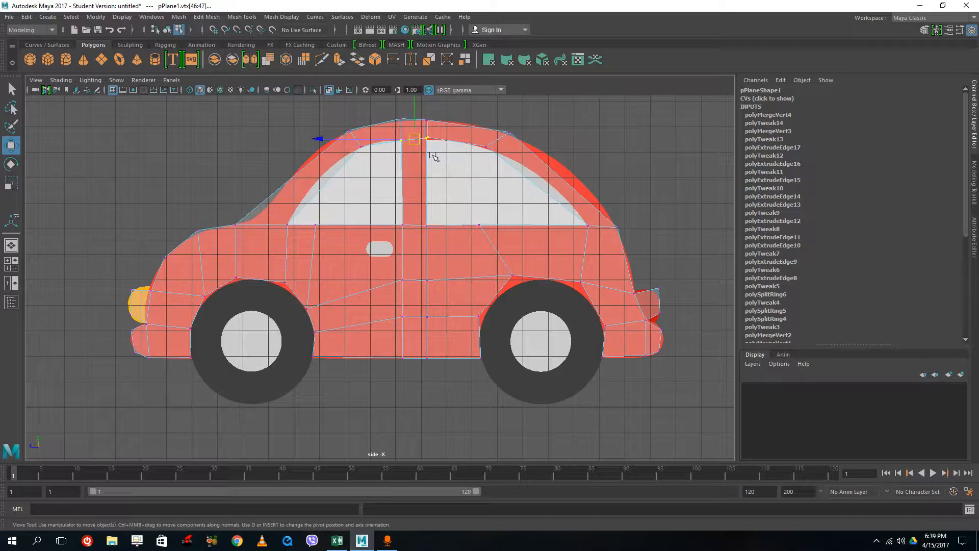
key(g)
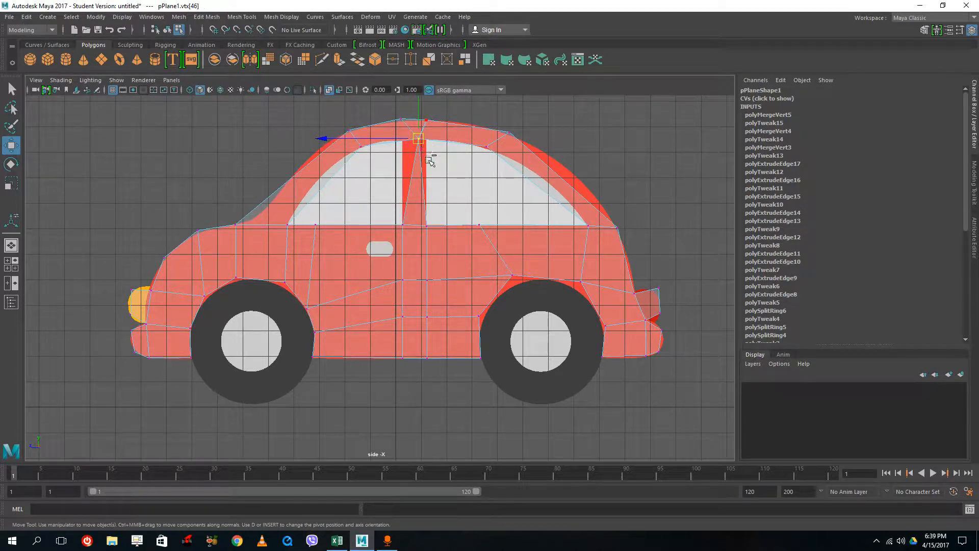
key(ctrl+z)
key(ctrl+z)
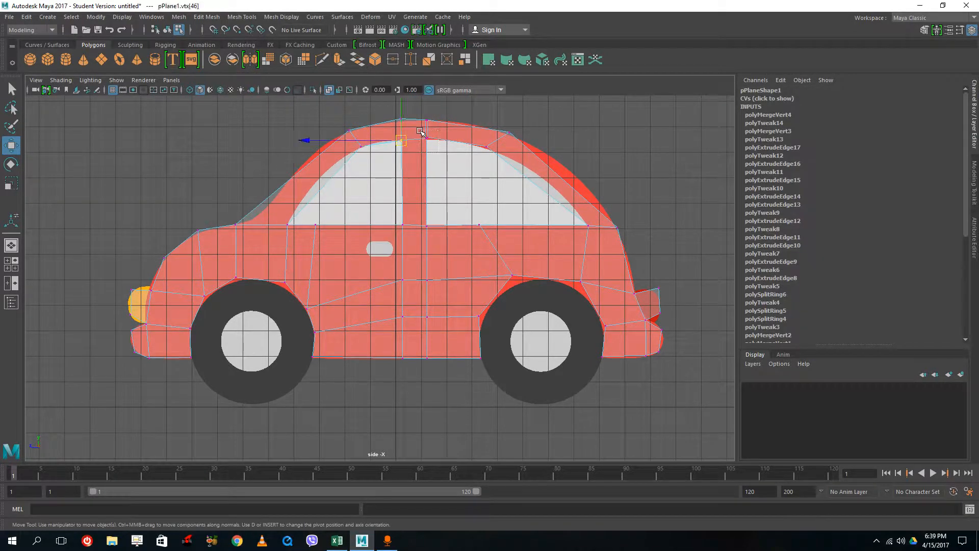
- Merge the overlapping inner and outer vertices where the rear roof section meets the centre pillar
click(424, 131)
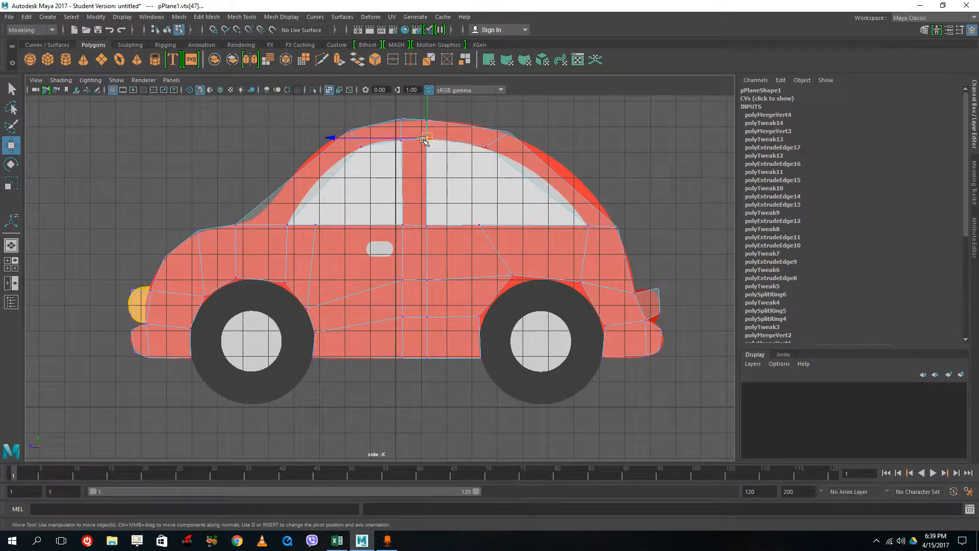
key(g)
drag(428, 125, 434, 127)
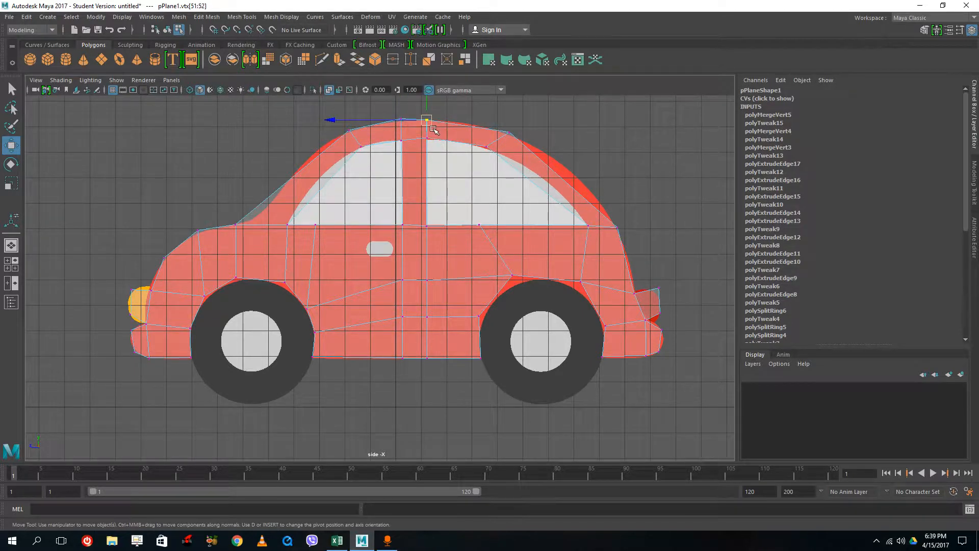
key(g)
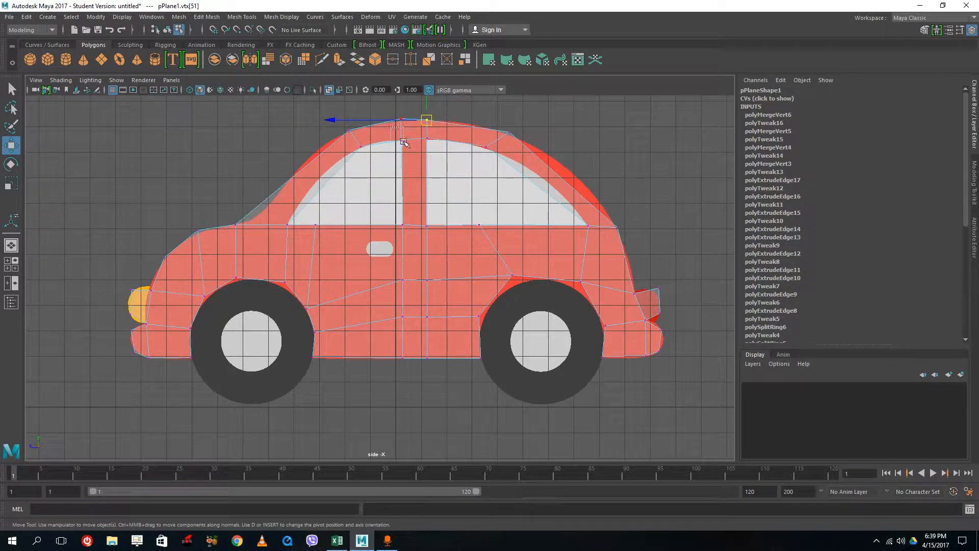
- Repeat the merge on the centre pillar's front inner vertex and check the body in smooth preview
drag(403, 142, 406, 146)
key(g)
key(3)
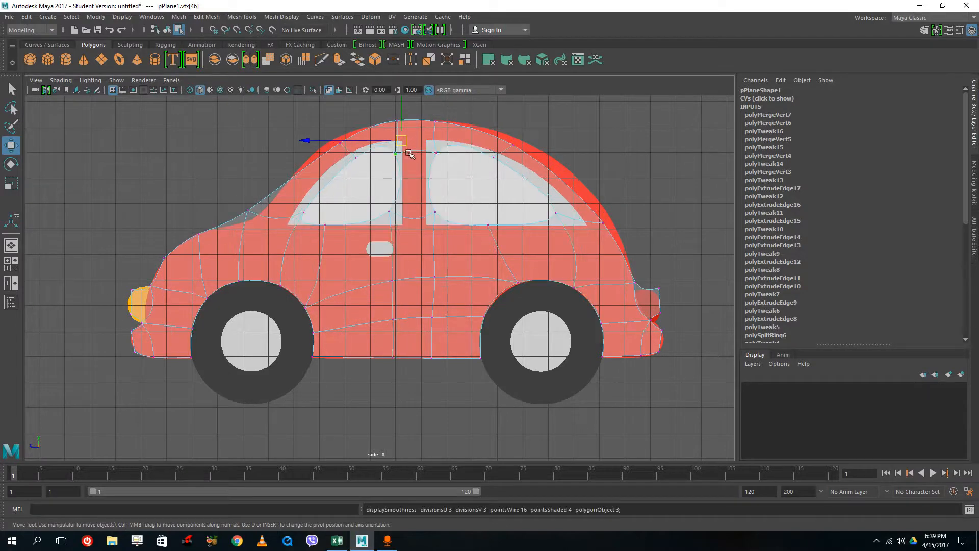
key(1)
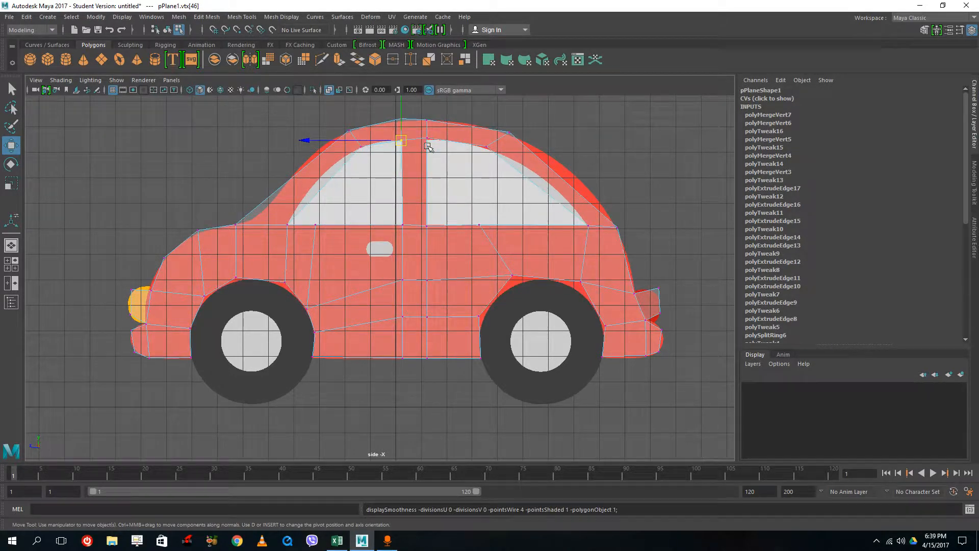
- Insert two edge loops across the front pillar and one across the rear pillar
right_drag(326, 174, 361, 160)
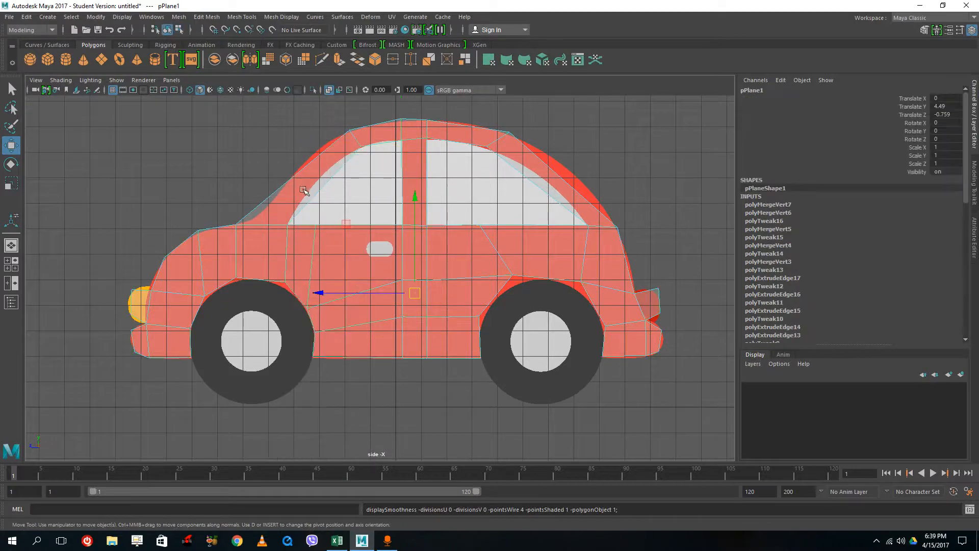
shift+right_drag(264, 209, 214, 224)
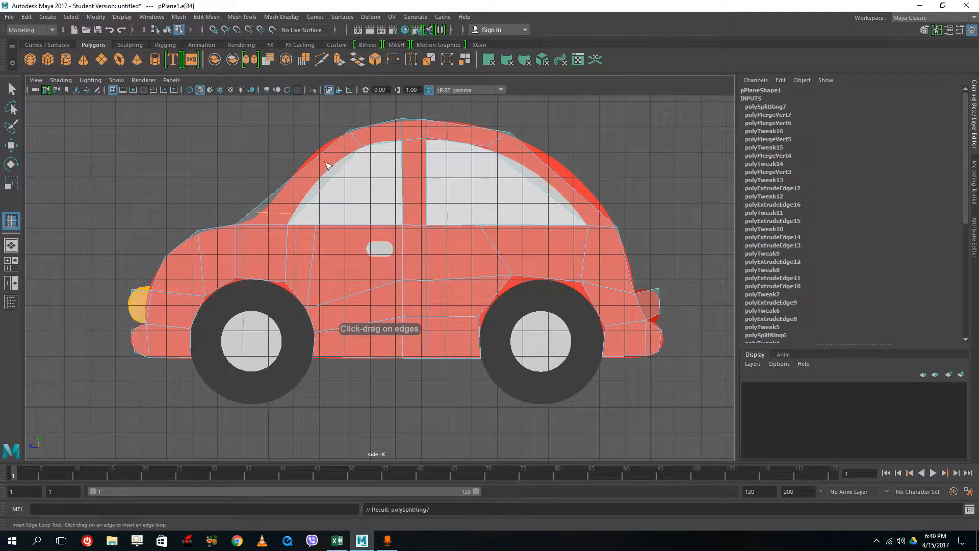
click(314, 161)
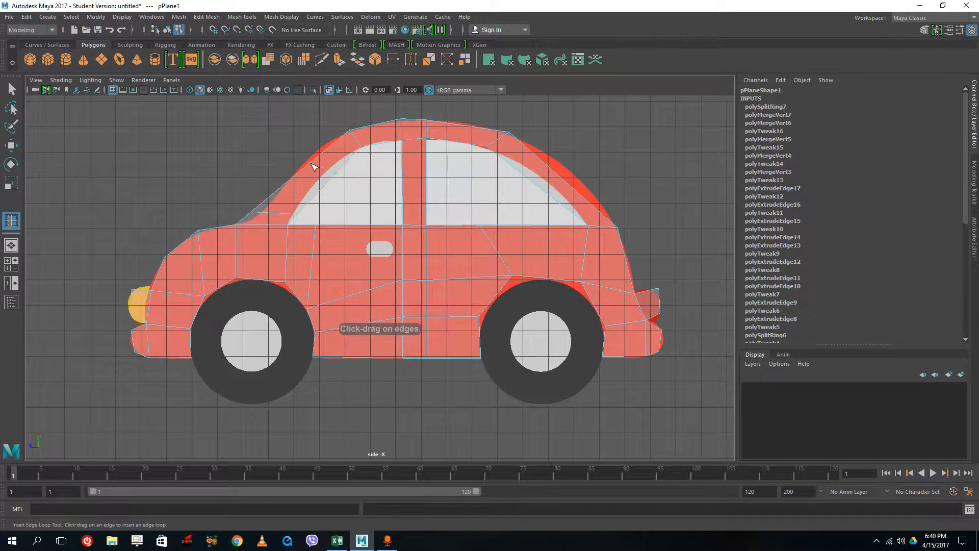
click(543, 192)
click(538, 189)
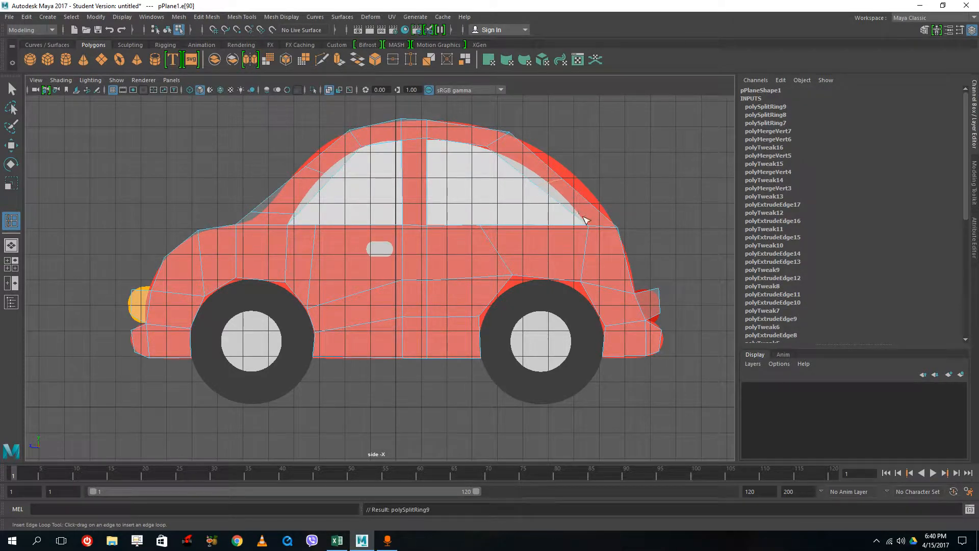
- Move the new edge loops' vertices on both pillars to follow the window curves and the roof outline
right_drag(563, 204, 587, 163)
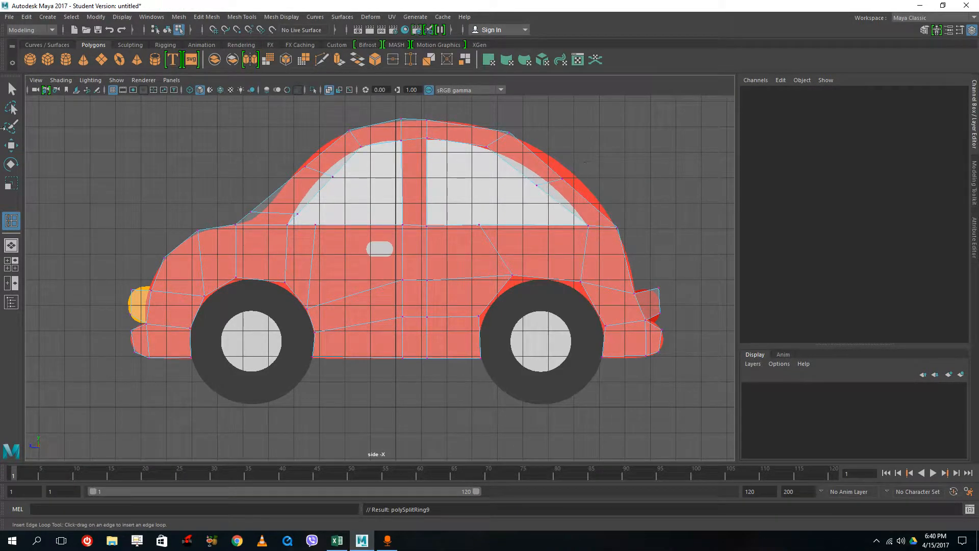
click(9, 91)
drag(603, 166, 561, 178)
click(10, 145)
drag(280, 152, 336, 177)
drag(330, 174, 304, 160)
drag(234, 193, 294, 212)
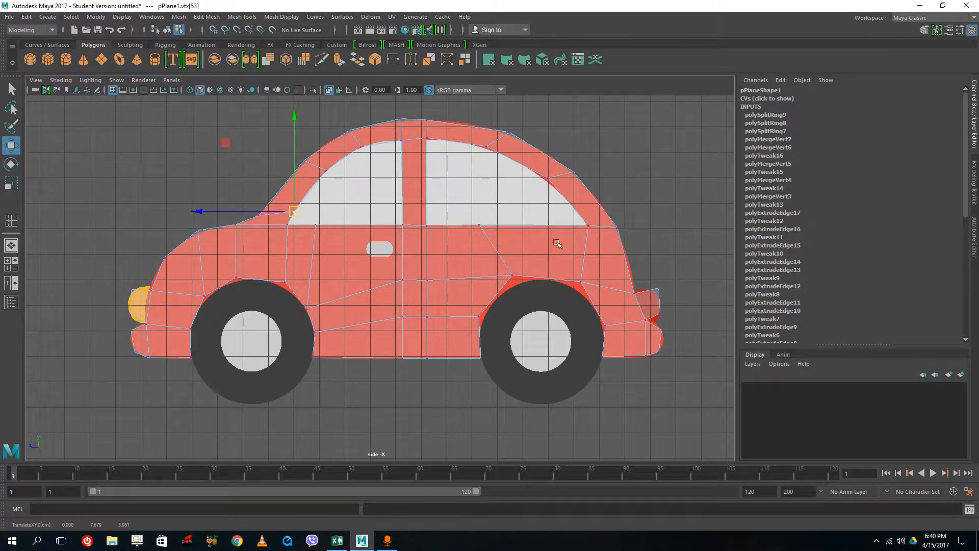
- Return to object mode and check the whole car side in smooth preview
right_drag(526, 245, 577, 226)
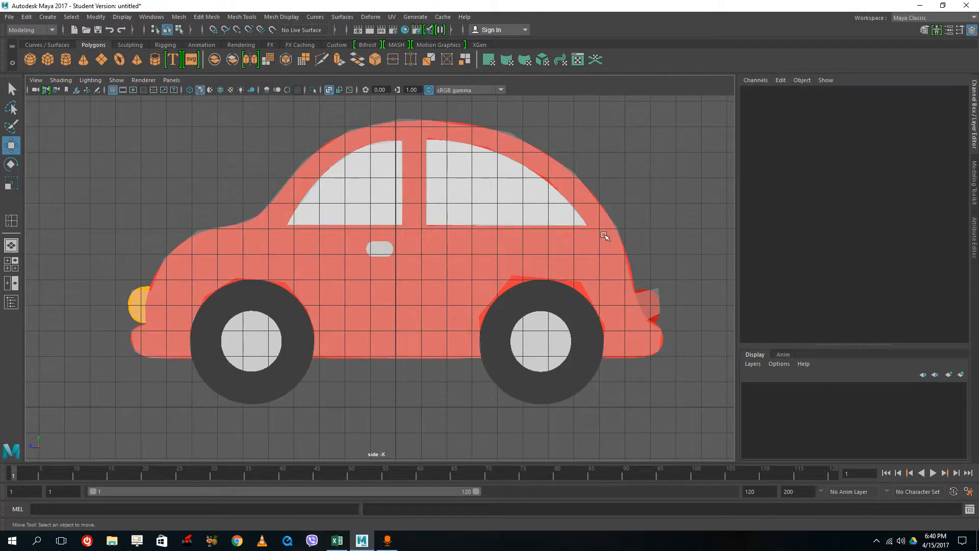
click(604, 236)
key(3)
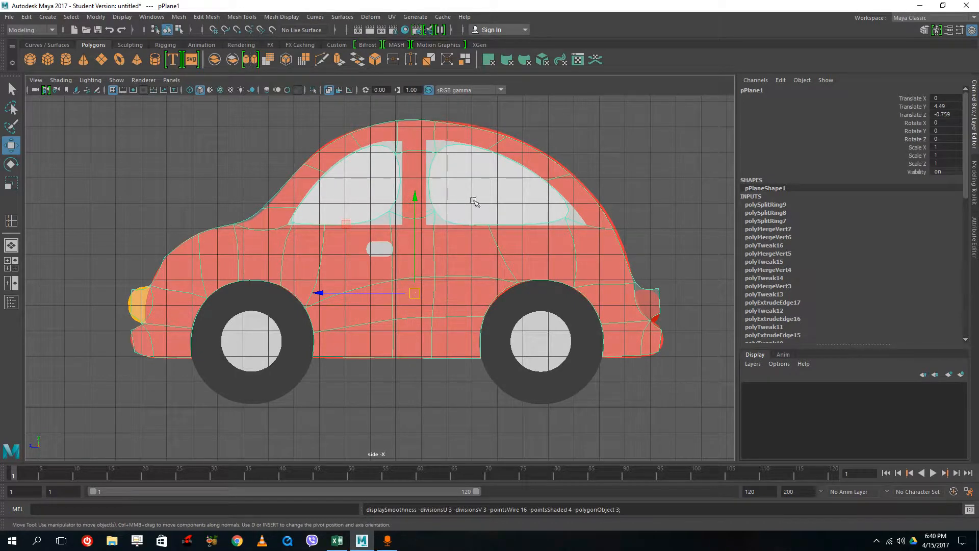
key(1)
- In the perspective view, move the car side mesh away from the reference image to about X 4.617
key(space)
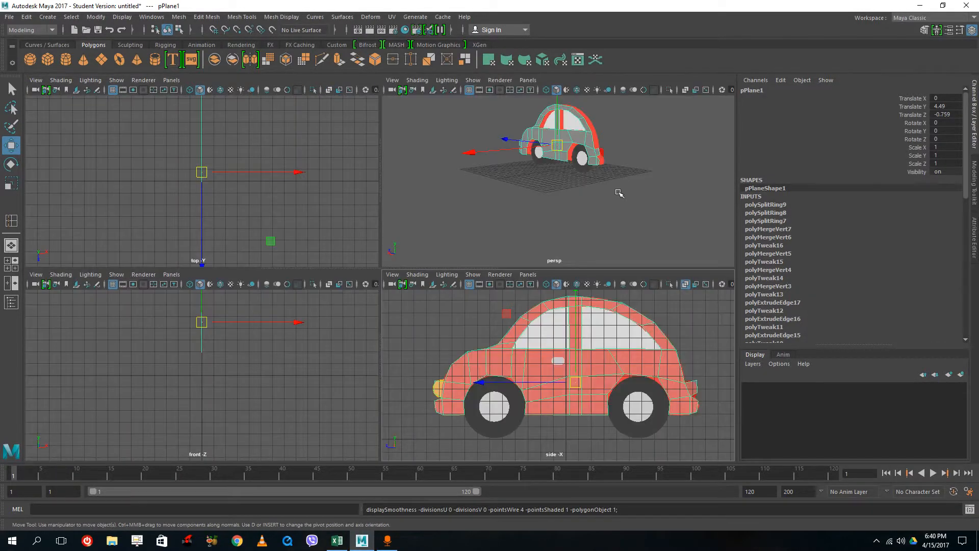
key(space)
alt+drag(556, 207, 529, 230)
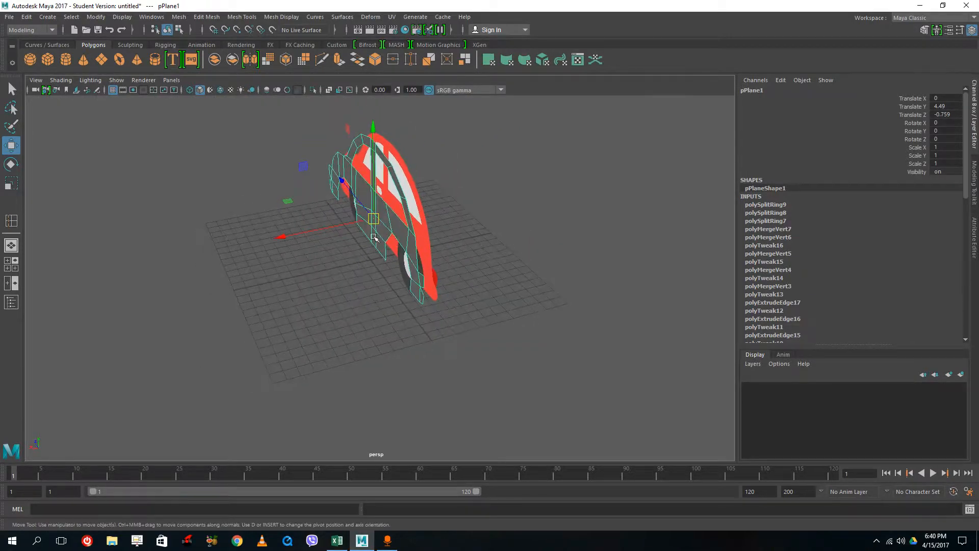
mouse_move(309, 231)
mouse_down()
mouse_move(230, 247)
mouse_move(258, 252)
mouse_move(264, 303)
mouse_move(311, 243)
mouse_up()
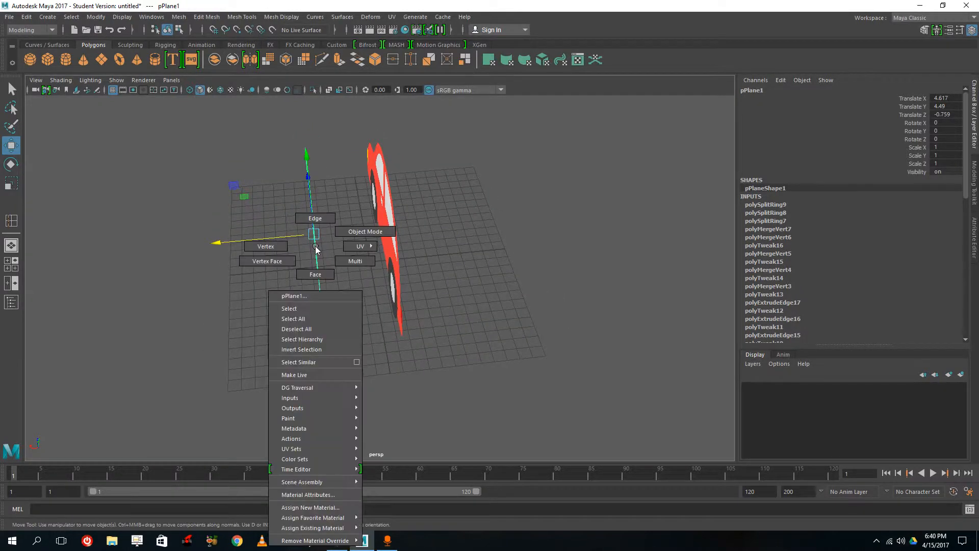
- Extrude all faces of the car side mesh with a local Z translation of about -0.36
right_drag(315, 247, 322, 276)
alt+drag(315, 248, 304, 230)
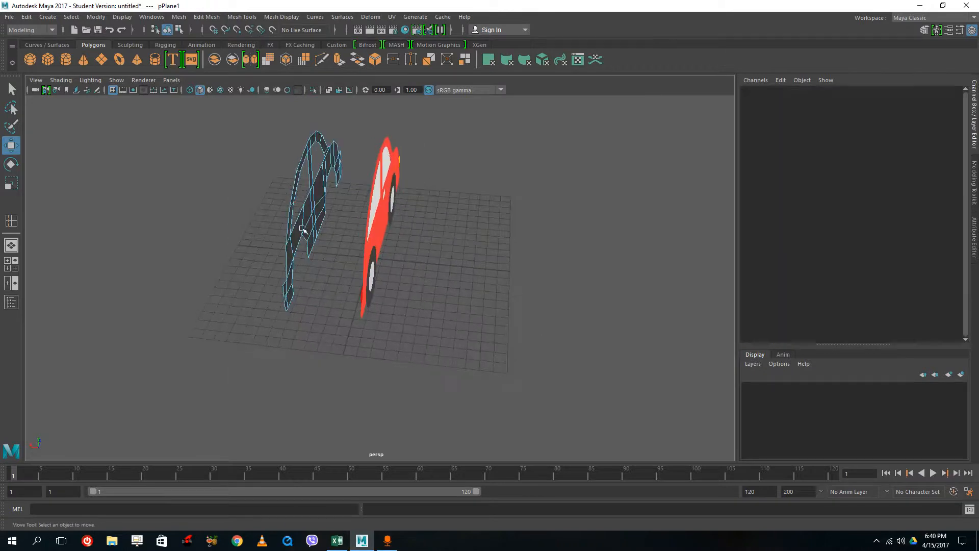
drag(271, 111, 357, 349)
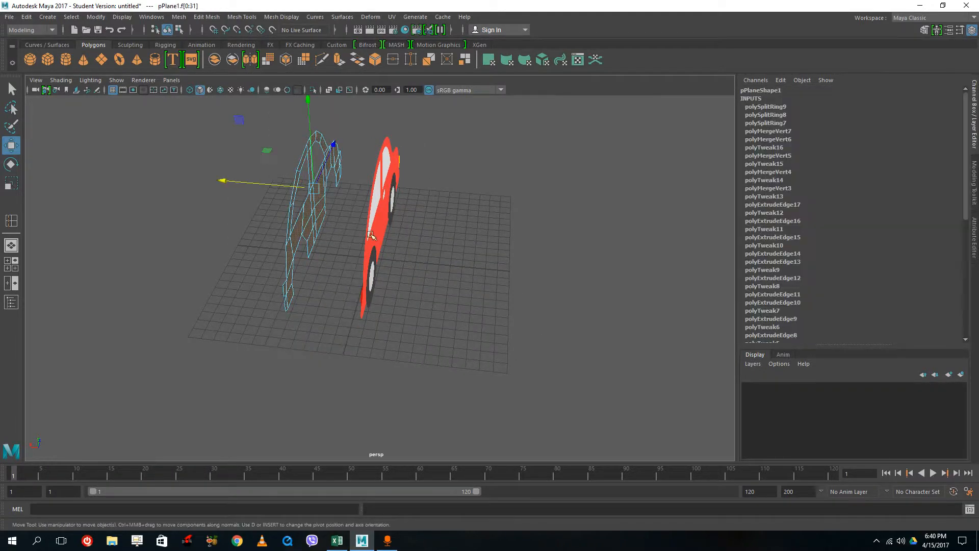
click(339, 60)
drag(253, 214, 256, 214)
alt+drag(426, 293, 204, 207)
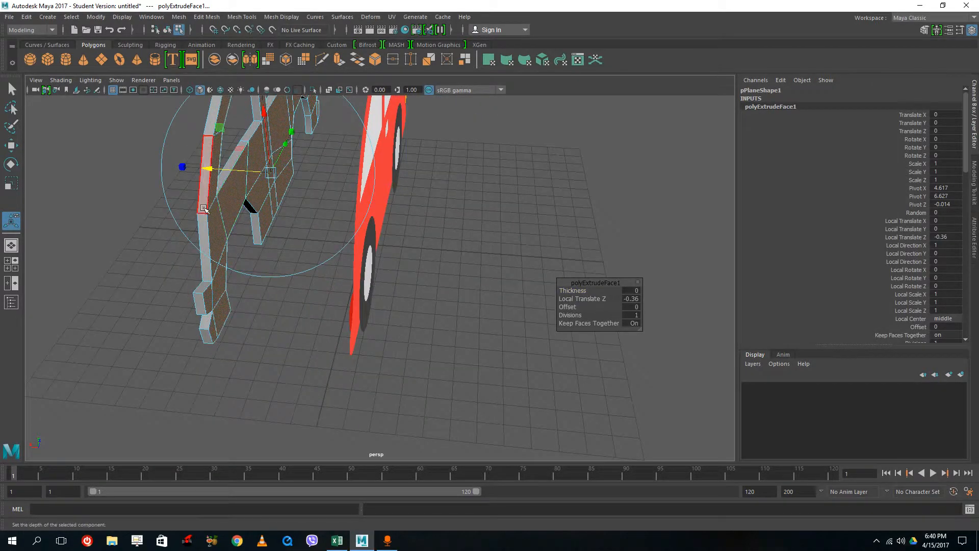
right_drag(203, 207, 204, 182)
key(q)
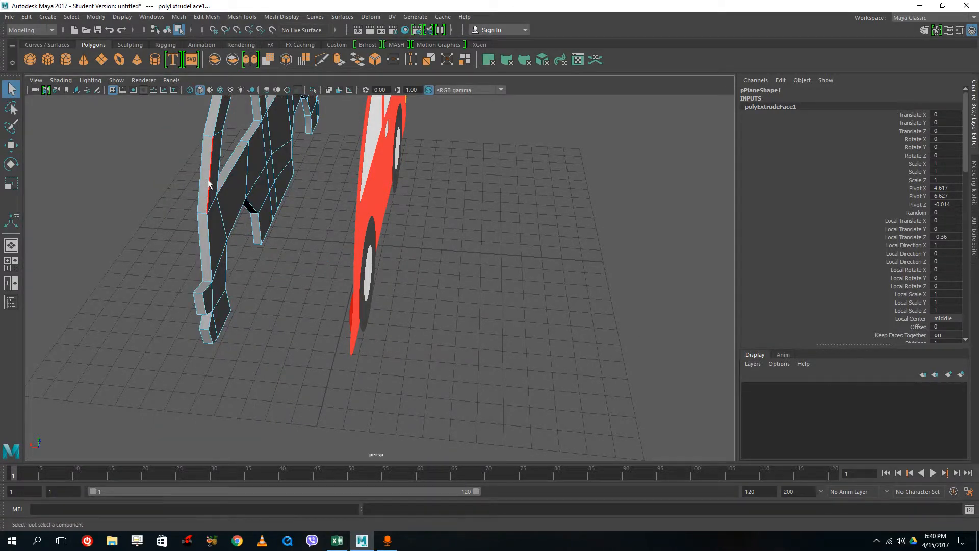
click(214, 141)
alt+drag(215, 169, 277, 295)
click(338, 332)
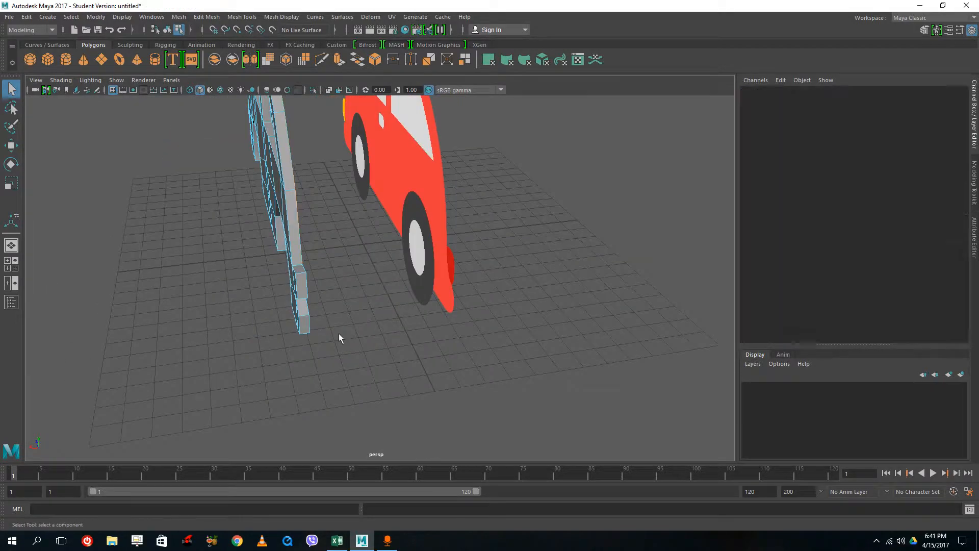
click(309, 322)
alt+drag(278, 321, 259, 319)
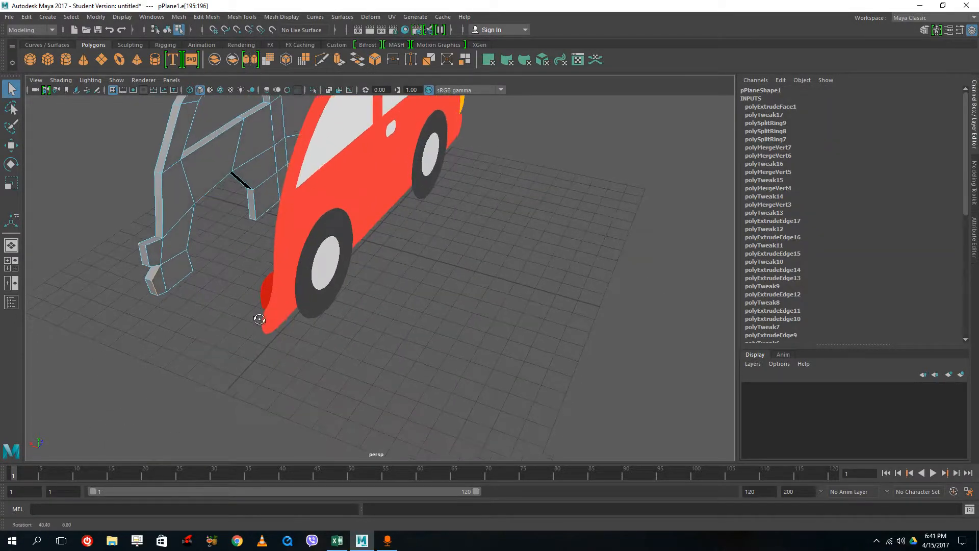
click(168, 316)
scroll(171, 315, up, 3)
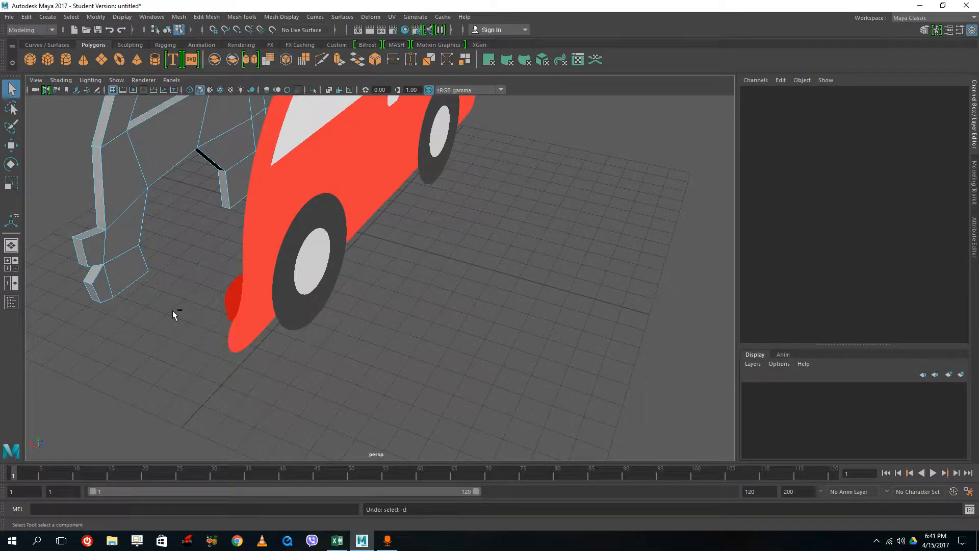
key(ctrl+z)
alt+drag(160, 316, 171, 317)
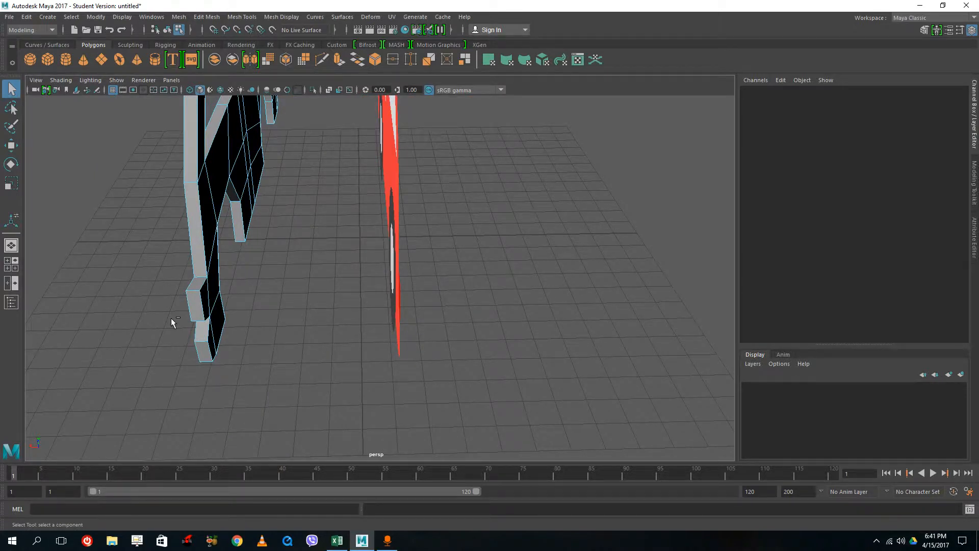
key(ctrl+z)
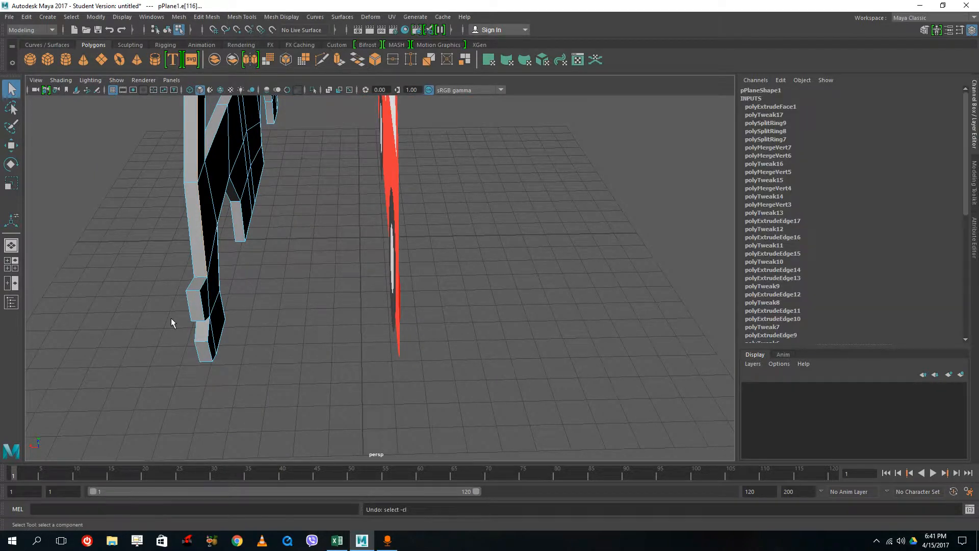
alt+drag(210, 330, 244, 341)
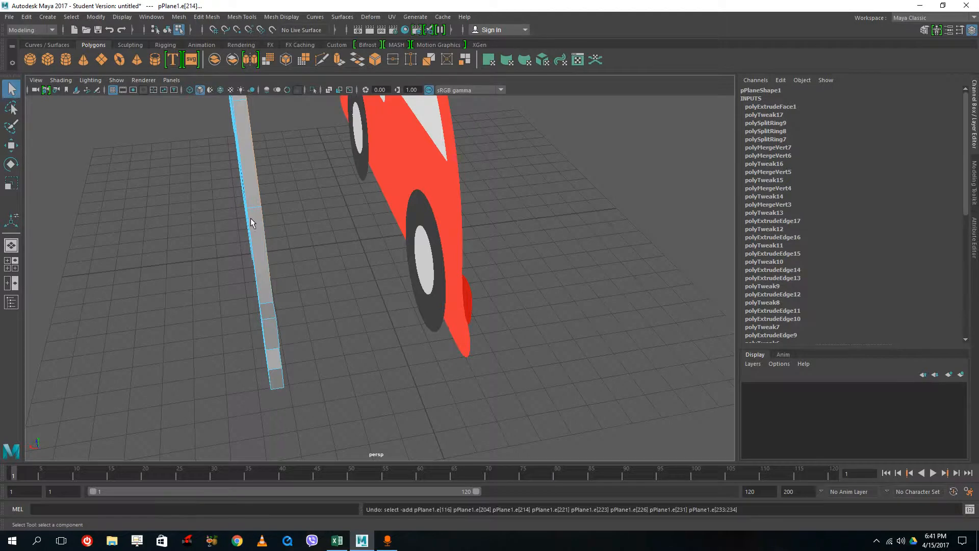
click(207, 222)
alt+drag(207, 222, 385, 319)
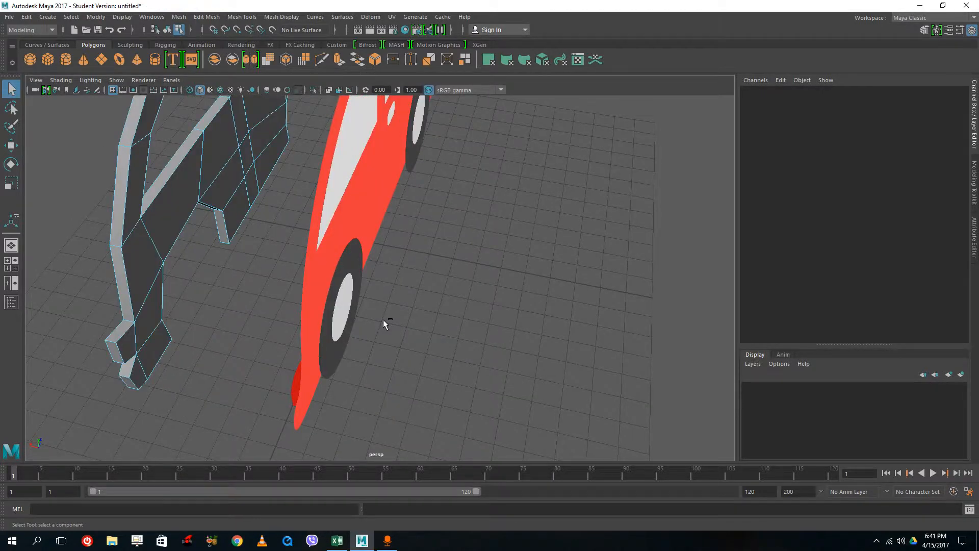
key(ctrl+z)
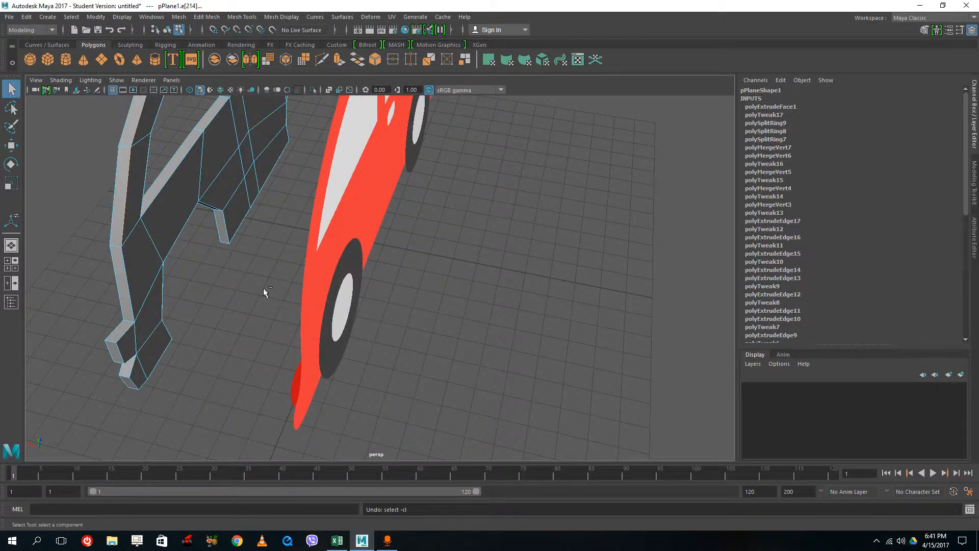
- Undo the thin extrusion of the car side so its original faces are selected again
key(ctrl+z)
scroll(251, 287, down, 5)
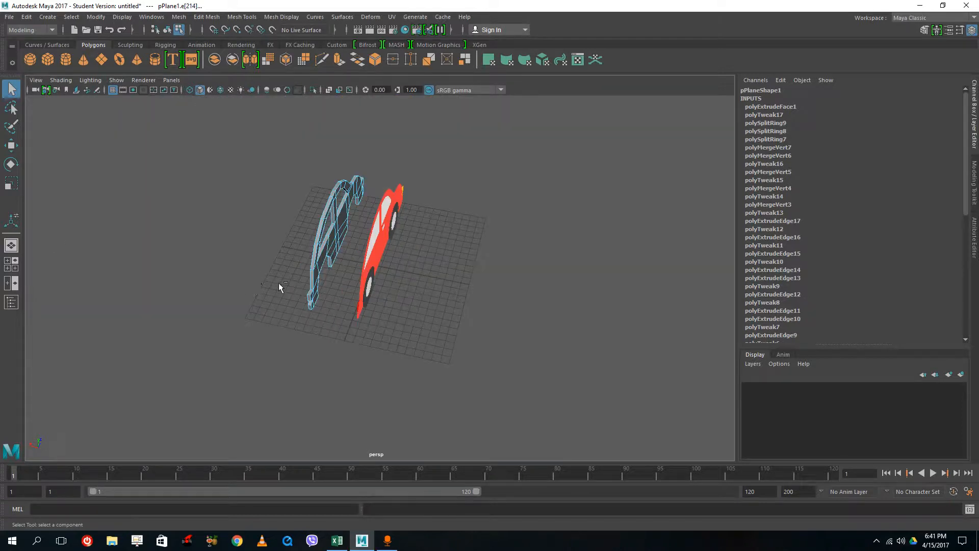
key(ctrl+z)
key(ctrl+z)
key(ctrl+z)
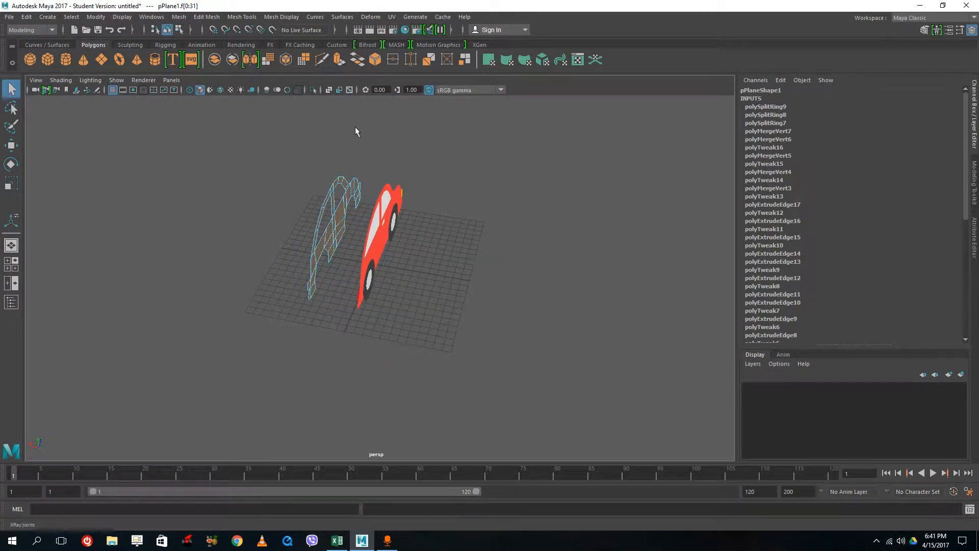
- Extrude the car side faces across to the reference image and delete the cap faces, leaving that side open
click(339, 59)
drag(314, 233, 378, 270)
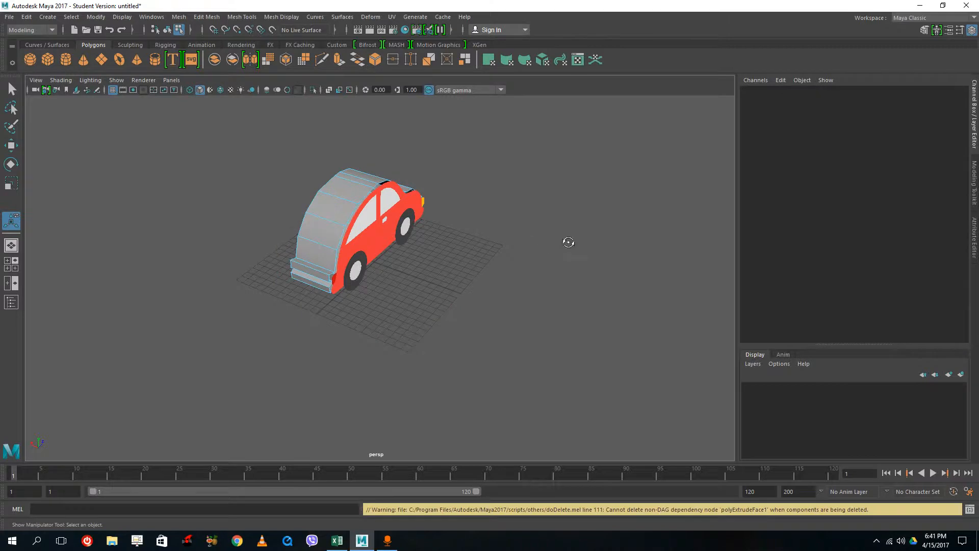
alt+drag(569, 243, 637, 235)
- In object mode, move the car body farther from the reference image along X to about 15.716
right_drag(398, 233, 434, 215)
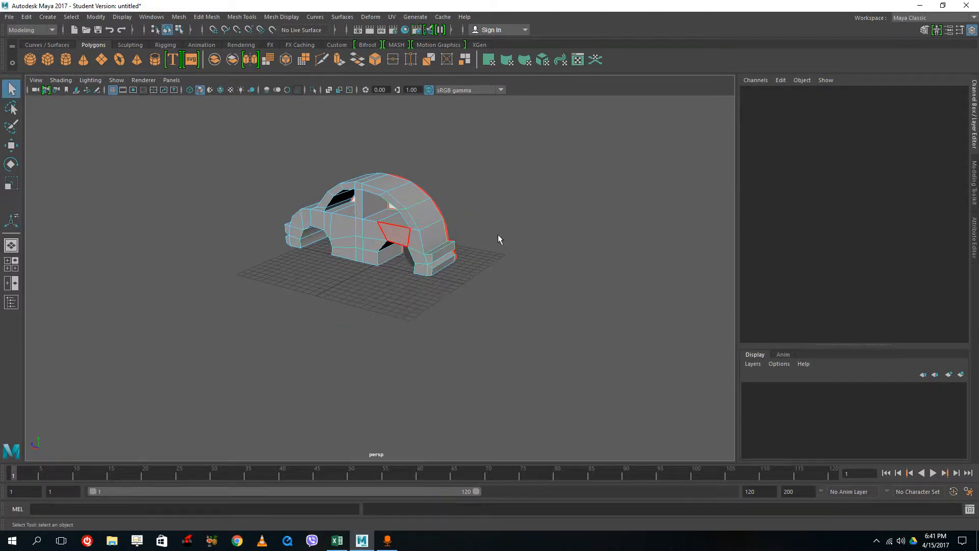
click(432, 233)
key(w)
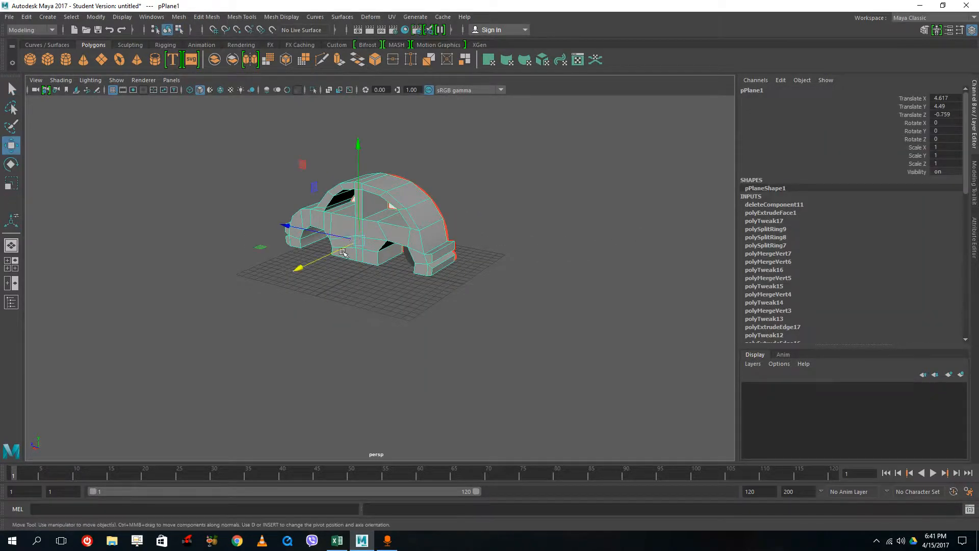
drag(343, 252, 266, 262)
alt+drag(582, 298, 482, 324)
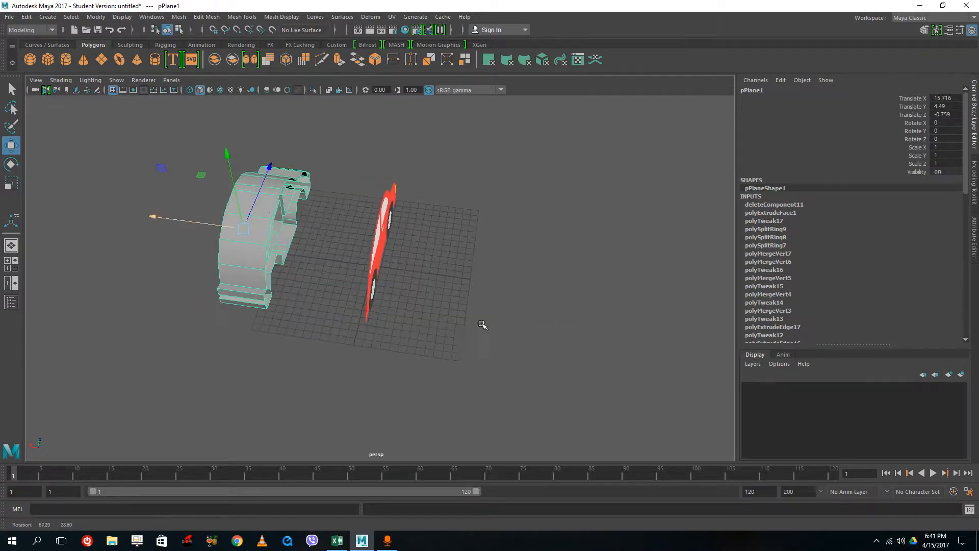
- Select the inner border edges of the window openings and move them along X toward the body's outer side
scroll(252, 204, up, 3)
alt+middle_drag(252, 204, 419, 289)
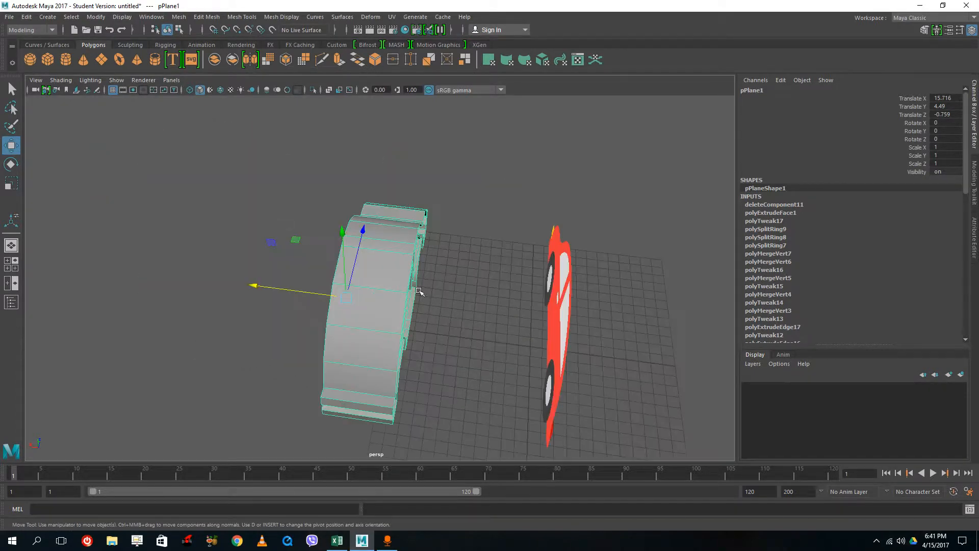
alt+drag(419, 290, 378, 260)
right_drag(390, 257, 390, 227)
click(385, 259)
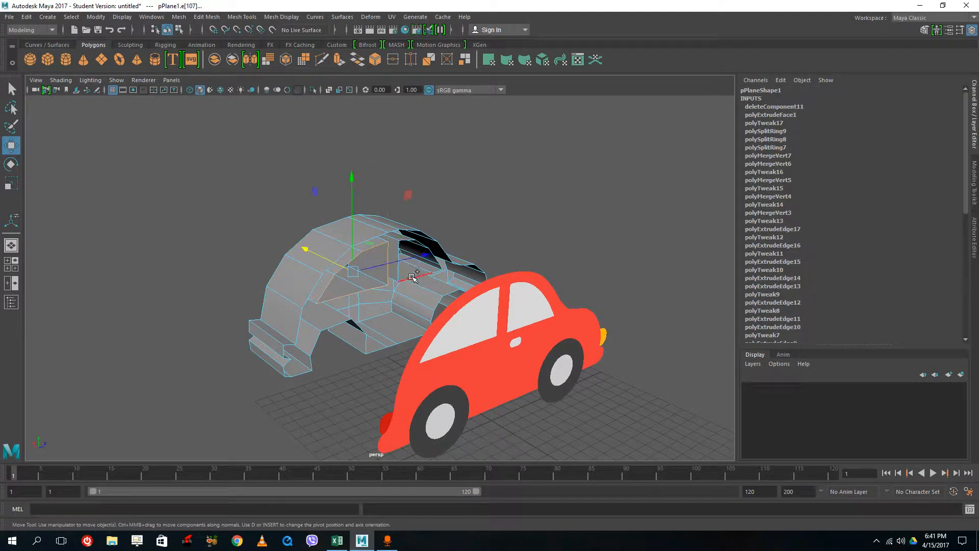
drag(413, 278, 524, 313)
drag(335, 280, 265, 298)
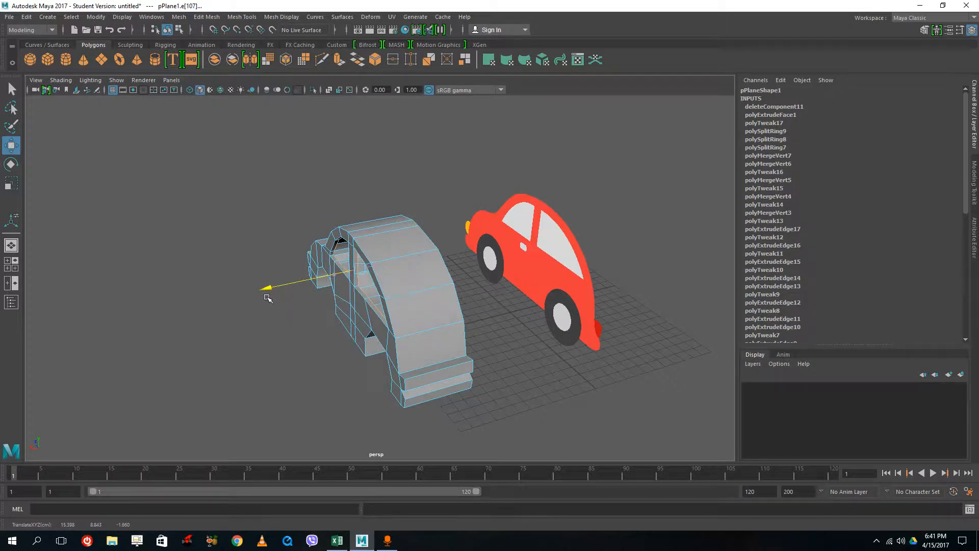
alt+drag(375, 329, 507, 299)
- Check the car body's shape in smooth preview from the side and rear, and return to the unsmoothed display
key(3)
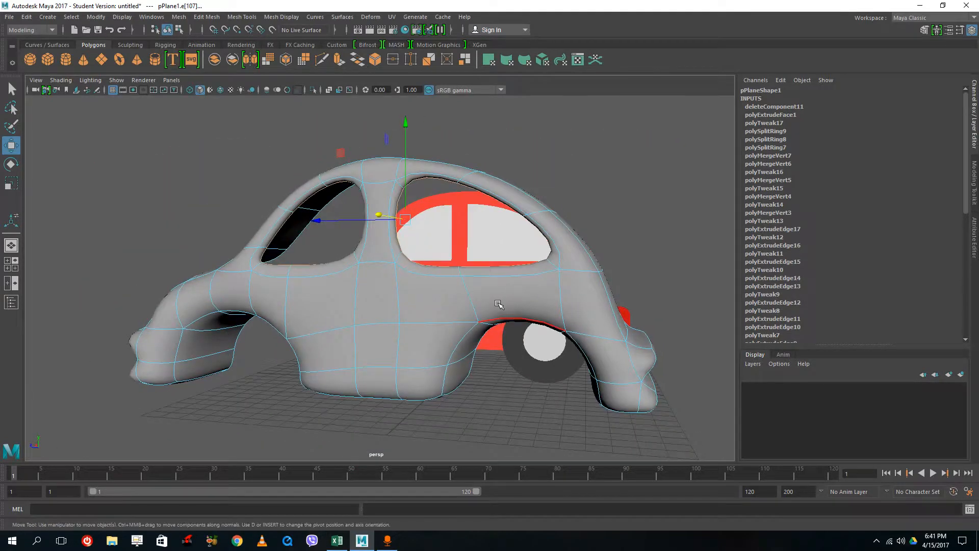
key(1)
alt+drag(466, 340, 342, 321)
key(3)
key(1)
- Use Insert Edge Loop to add a first supporting loop close to the outer rim of the car body
right_click(338, 320)
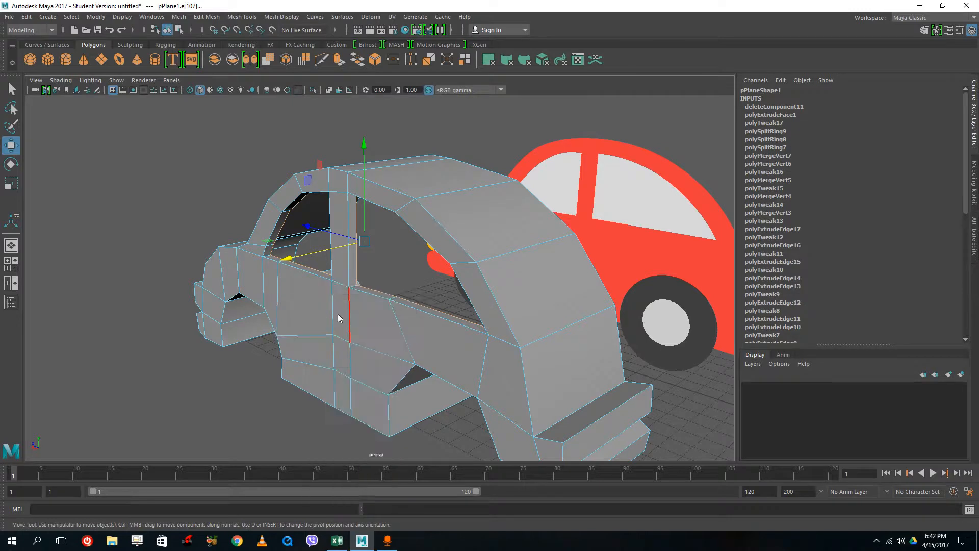
key(Tab)
mouse_move(349, 312)
shift+right_down()
mouse_move(389, 280)
mouse_move(347, 293)
shift+right_up()
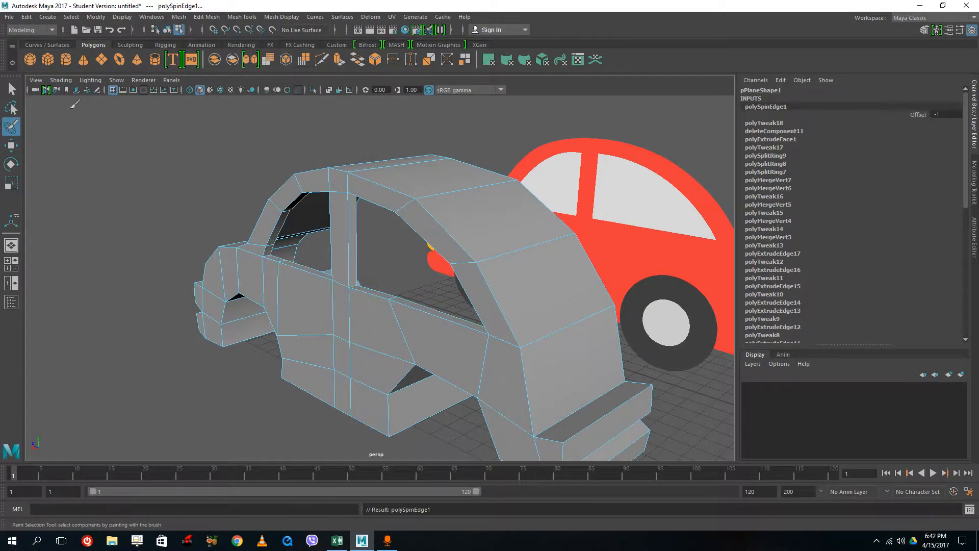
click(13, 91)
click(373, 346)
right_drag(384, 322, 441, 232)
shift+right_drag(339, 316, 340, 312)
alt+drag(544, 291, 334, 312)
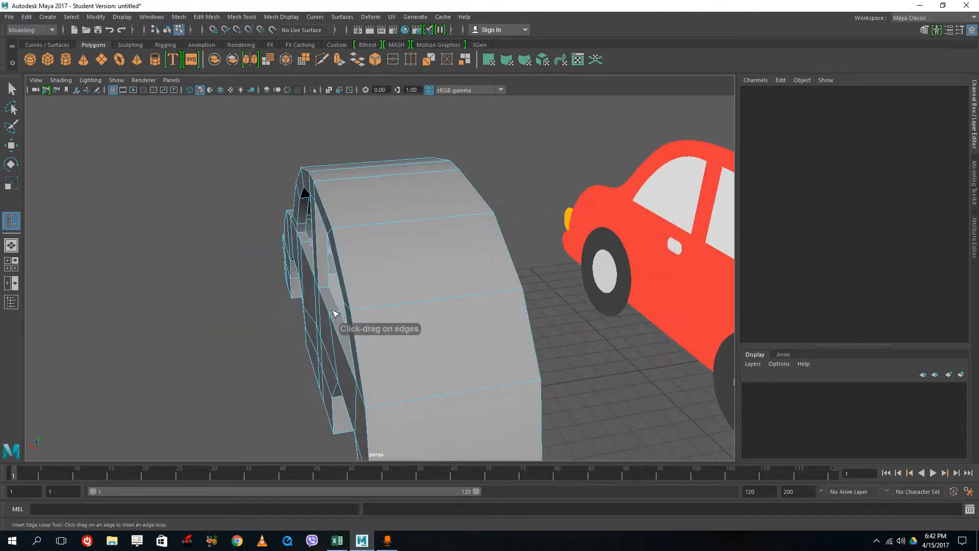
click(360, 312)
click(355, 312)
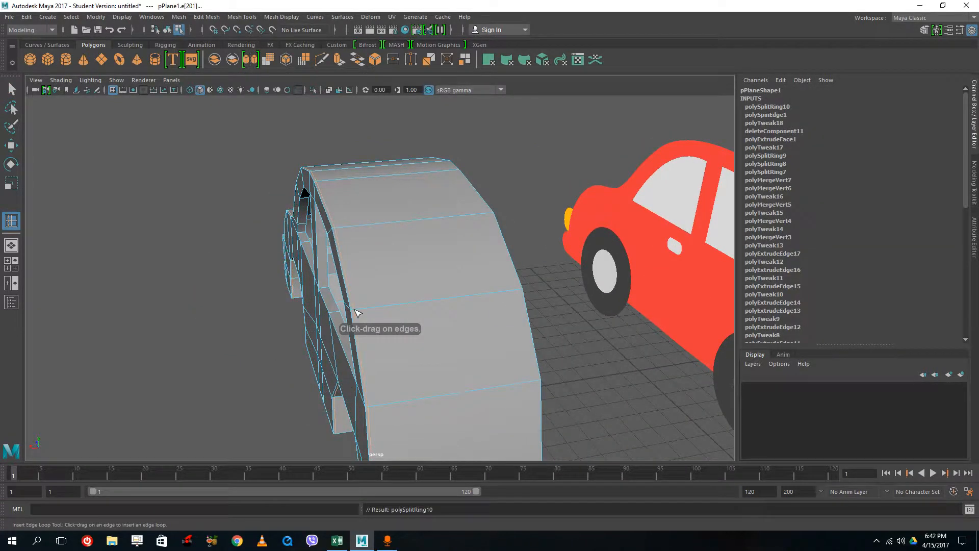
- With smooth preview on, insert an edge loop across the roof and rear close to the body's outer side
key(3)
alt+drag(371, 321, 355, 310)
alt+drag(487, 284, 422, 302)
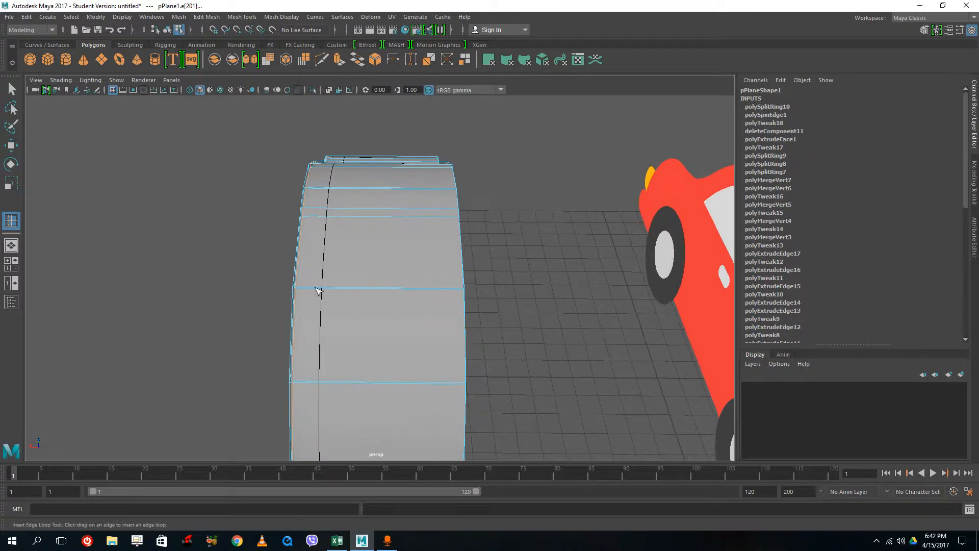
drag(313, 288, 301, 294)
alt+drag(306, 298, 396, 285)
- Insert supporting edge loops beside the center pillar, around the window openings and at their corners to sharpen them
drag(398, 209, 400, 201)
drag(562, 291, 566, 310)
mouse_move(352, 288)
mouse_down()
mouse_move(362, 291)
mouse_move(353, 293)
mouse_up()
drag(361, 201, 356, 205)
drag(285, 239, 257, 280)
key(ctrl+z)
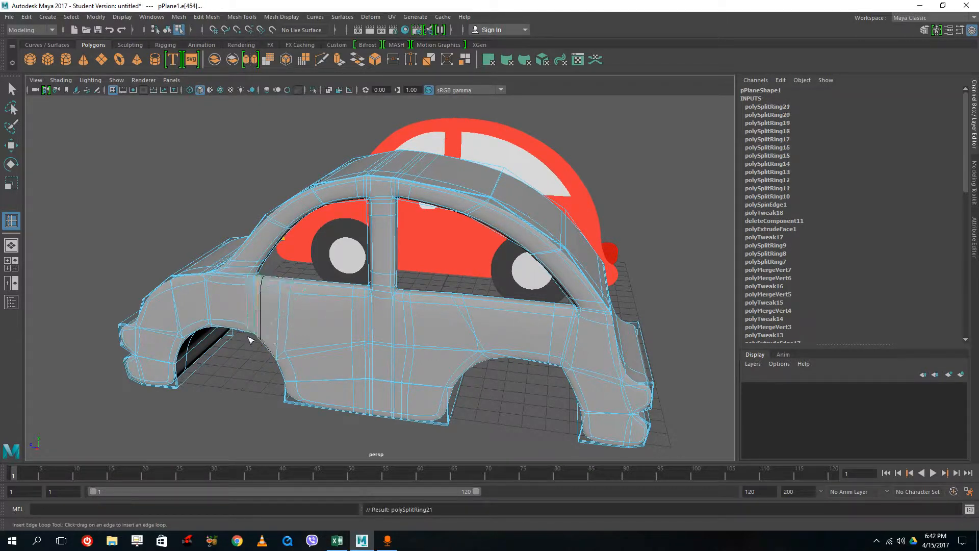
- Examine the smoothed car body from both ends and the side, including in object mode without the wireframe
alt+drag(249, 340, 423, 335)
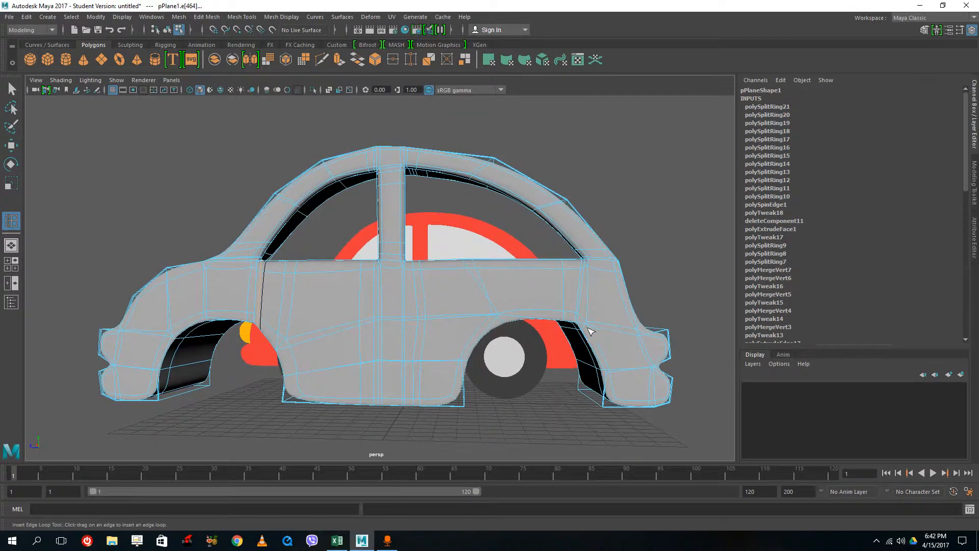
alt+drag(587, 328, 569, 348)
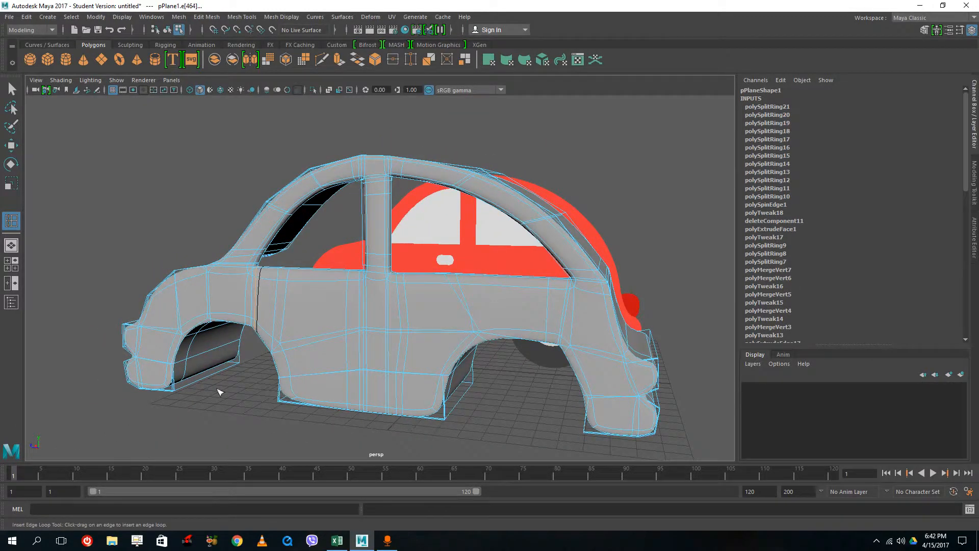
alt+drag(219, 392, 194, 352)
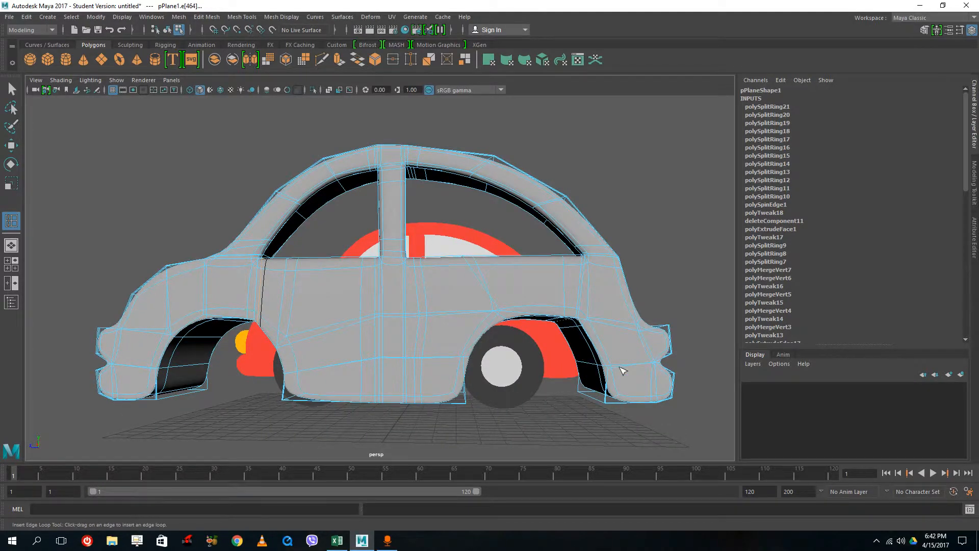
alt+drag(622, 370, 253, 362)
alt+drag(93, 366, 357, 319)
right_drag(343, 319, 390, 238)
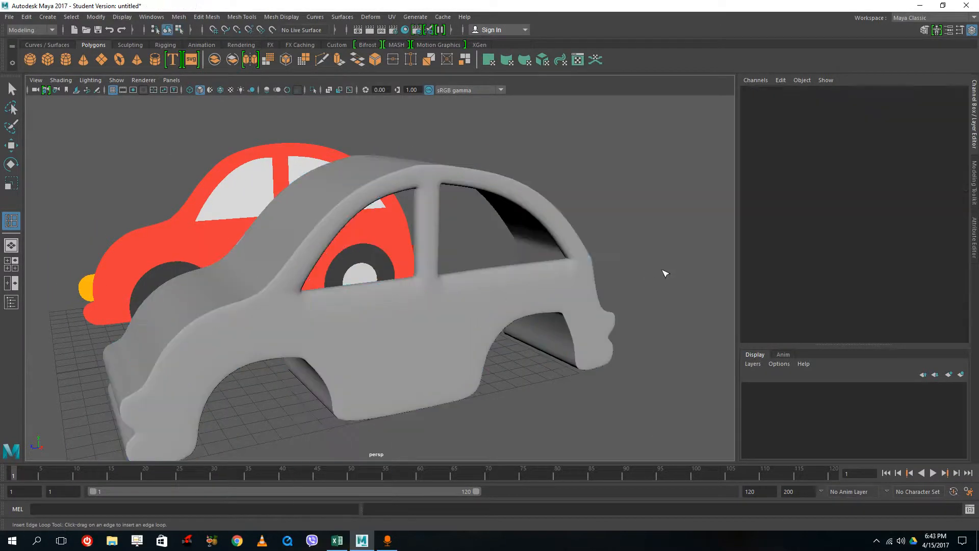
alt+drag(665, 274, 467, 291)
key(space)
key(space)
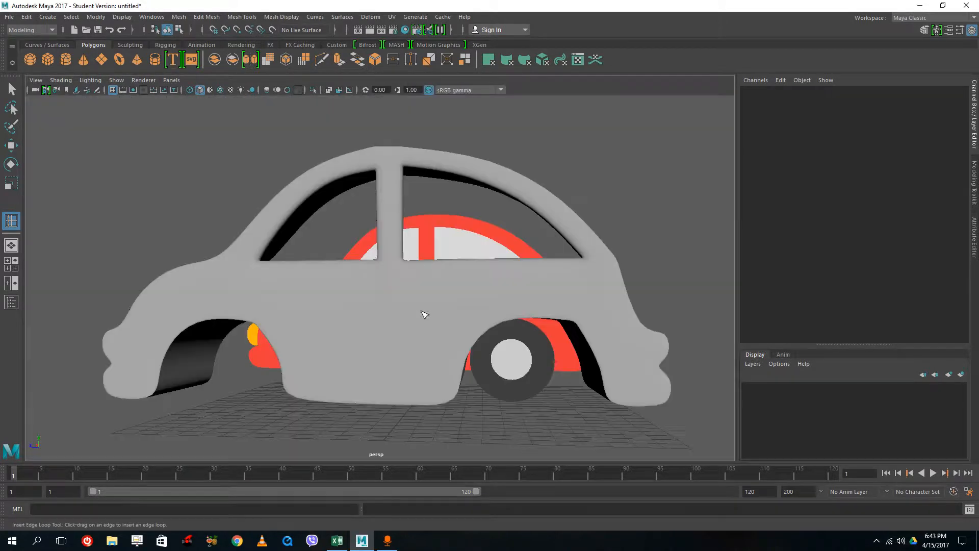
- Select the car body and insert an edge loop along the lower edge of the sill between the wheel arches
click(317, 396)
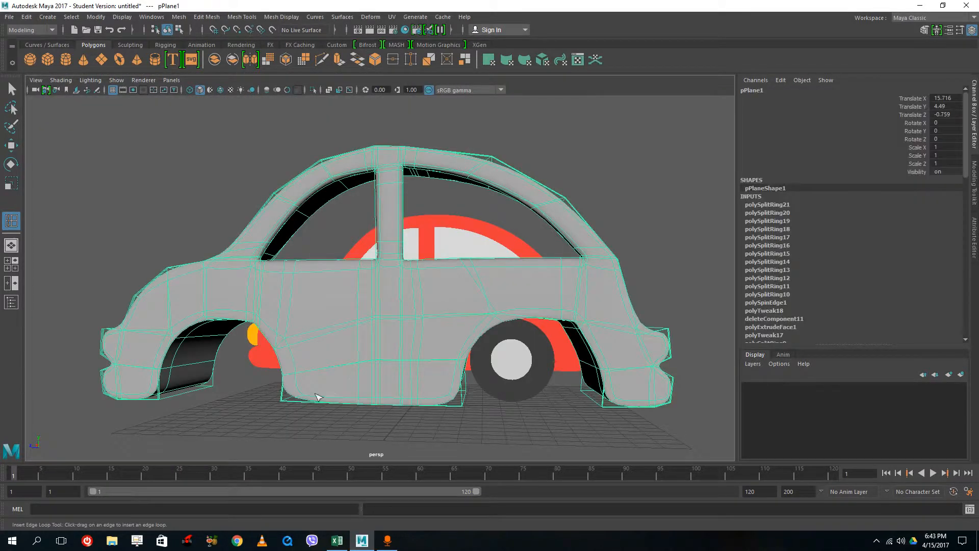
click(281, 402)
click(285, 401)
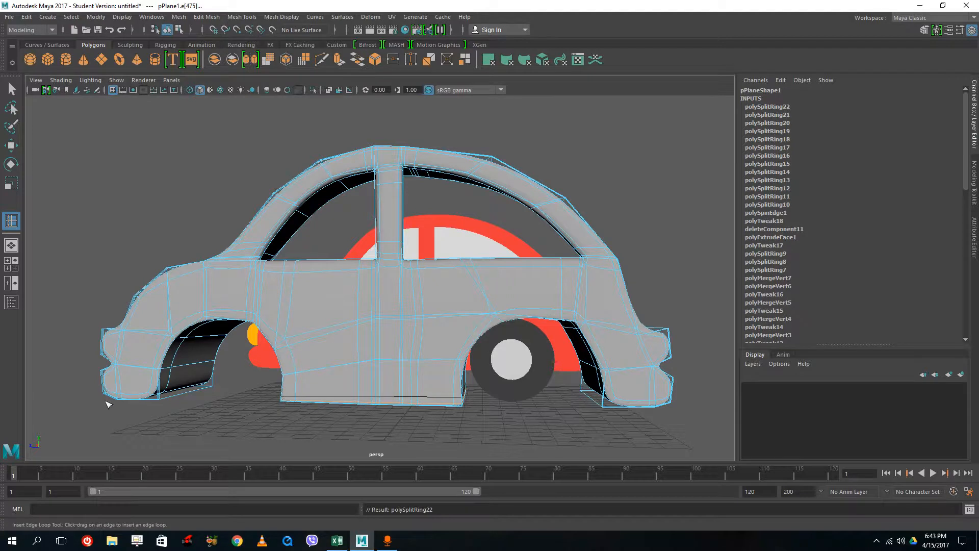
- Try an edge loop near the lower edge of the front bumper and undo it
click(158, 398)
drag(158, 398, 163, 399)
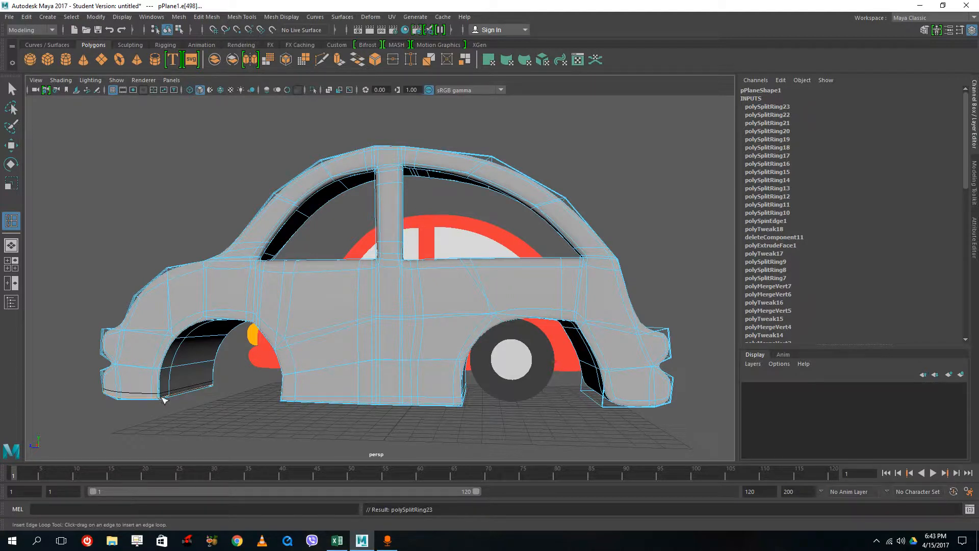
key(ctrl+z)
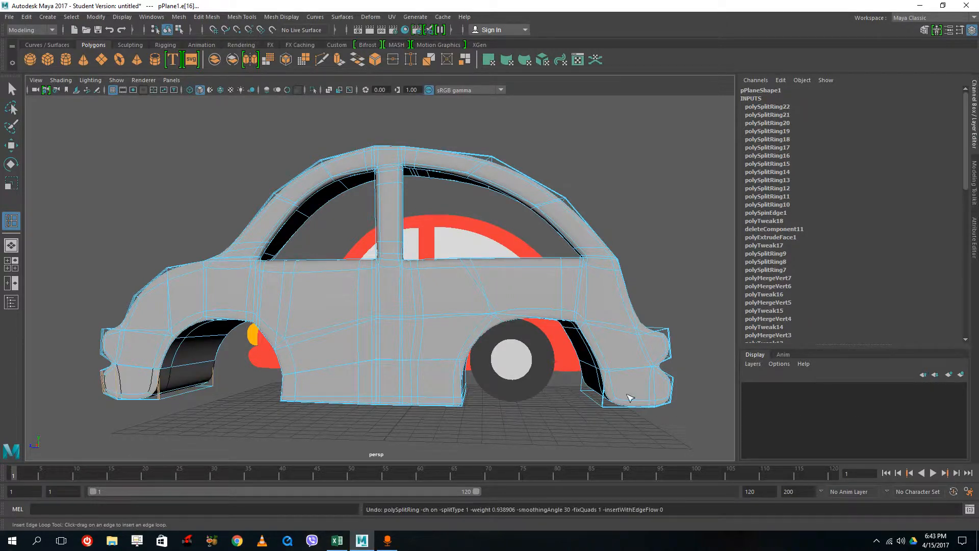
- Insert an edge loop along the lower edge of both the rear bumper and the front bumper
click(606, 399)
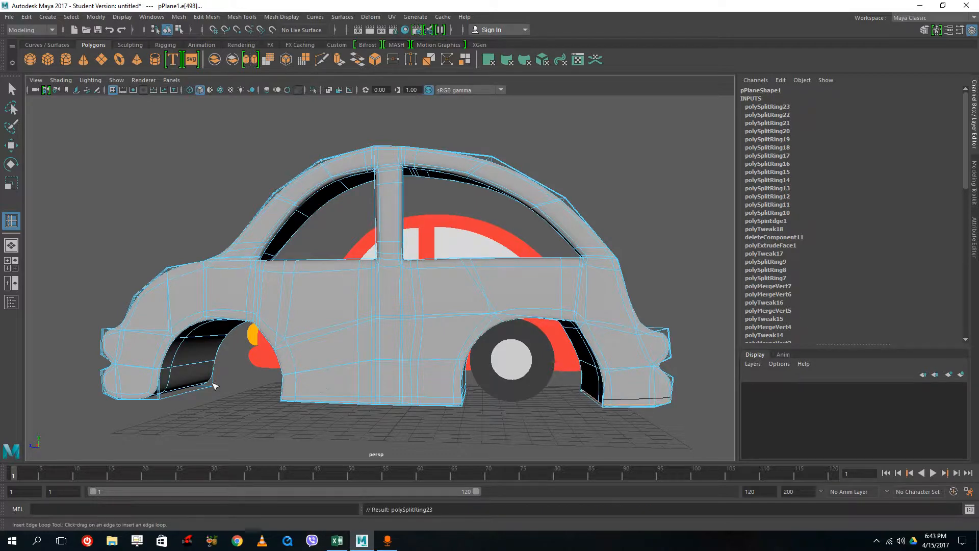
click(159, 397)
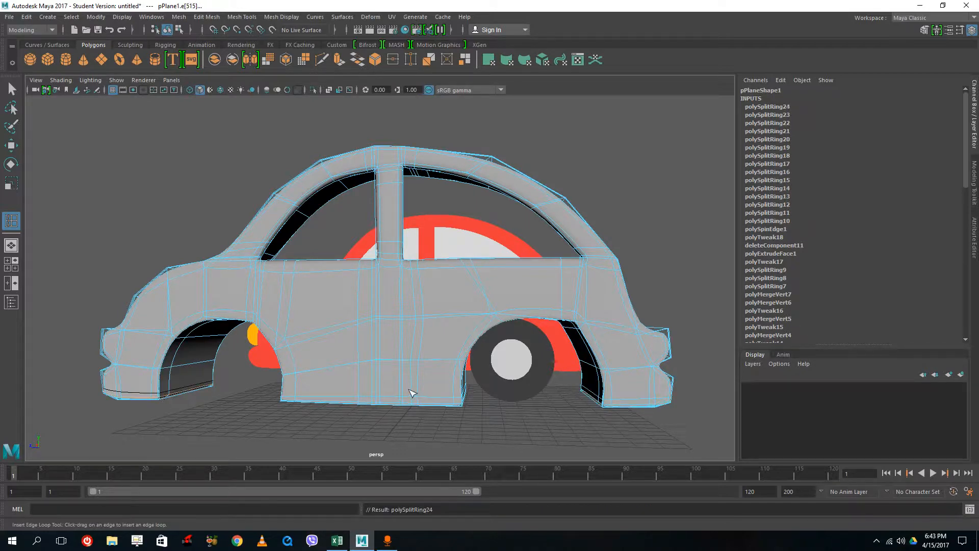
- In the side view, move the vertex pairs along the top and upper rear of the front wheel arch onto the reference wheel outline
alt+drag(192, 324, 269, 330)
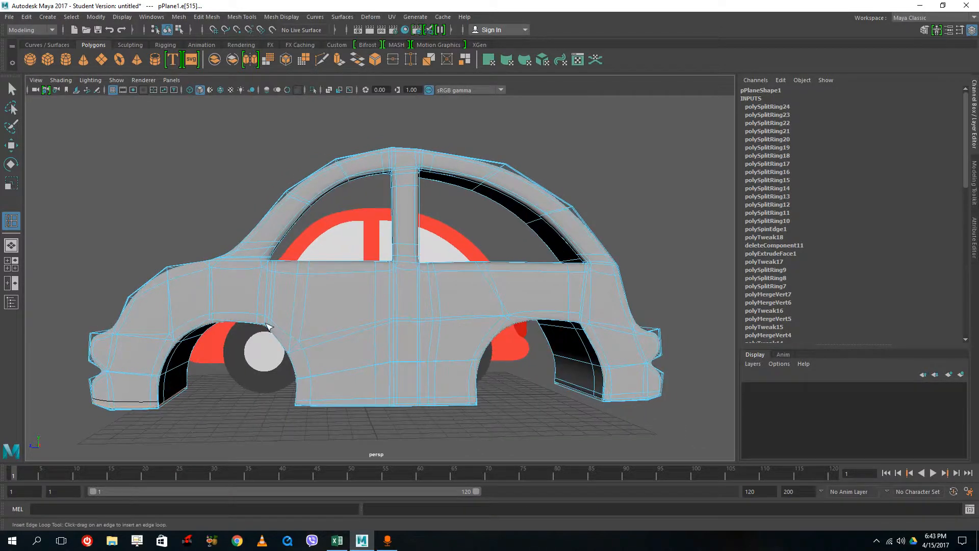
key(space)
key(space)
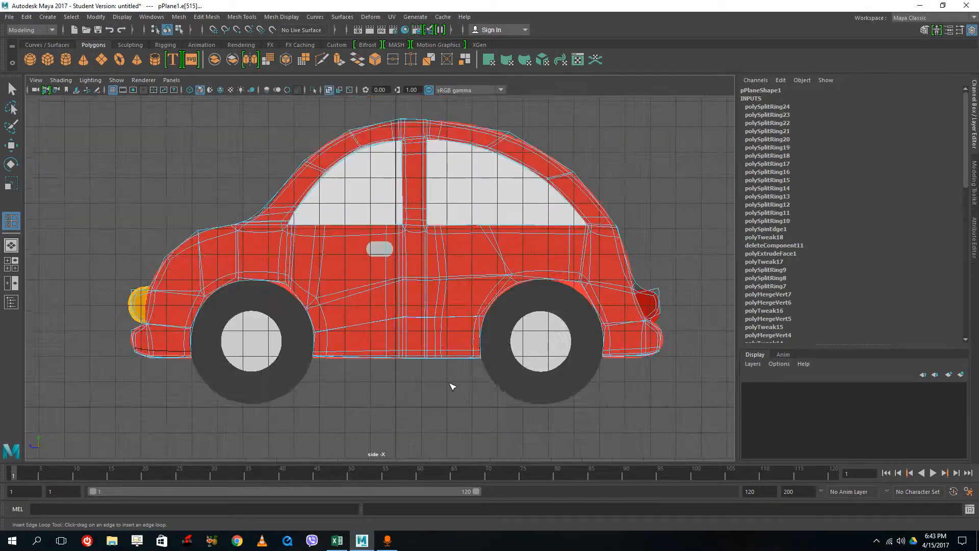
scroll(293, 343, up, 5)
right_drag(215, 282, 196, 277)
click(10, 89)
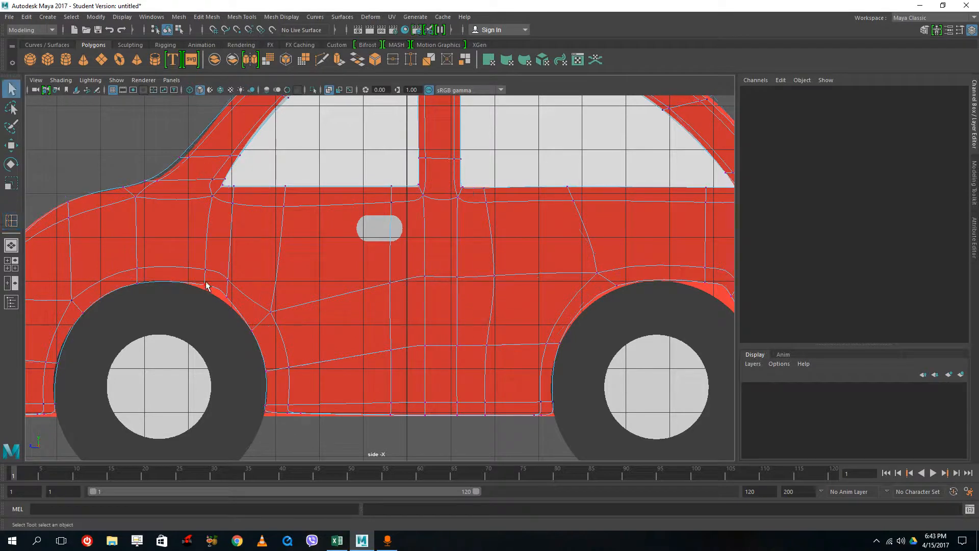
drag(223, 296, 243, 304)
shift+click(204, 270)
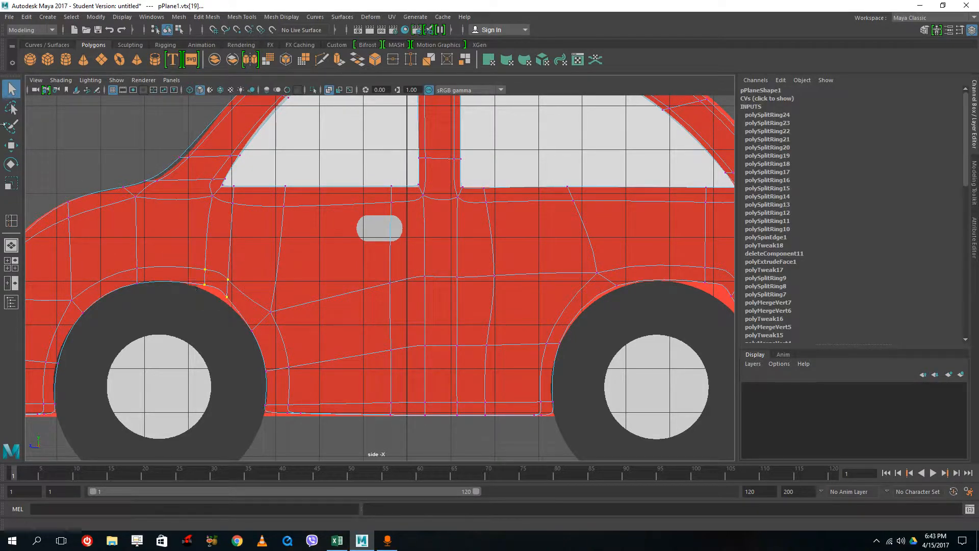
click(11, 145)
drag(214, 282, 215, 294)
mouse_move(124, 263)
mouse_down()
mouse_move(148, 292)
mouse_move(128, 270)
mouse_up()
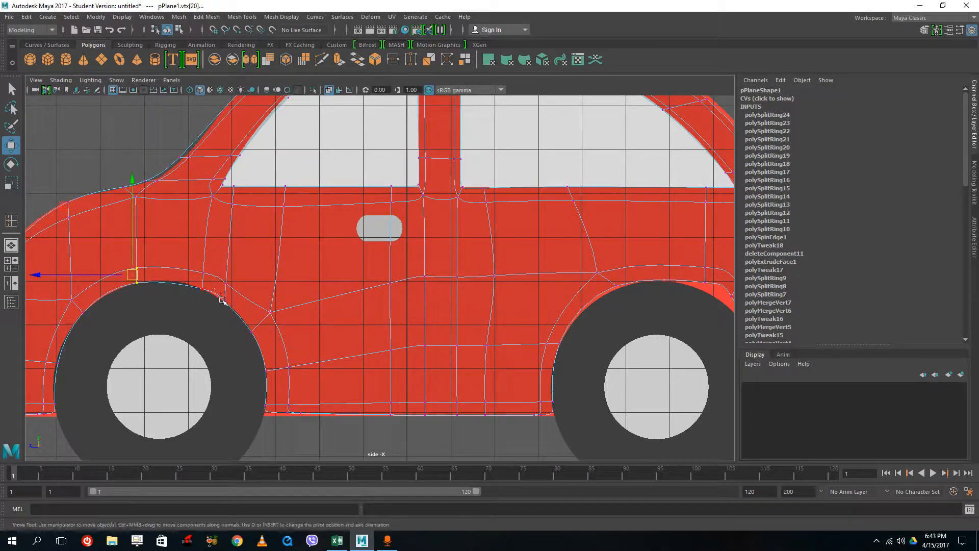
- Refine the front arch's upper rear vertices, align those at its front side and front sill corner with the reference, and return to object mode
drag(212, 289, 225, 303)
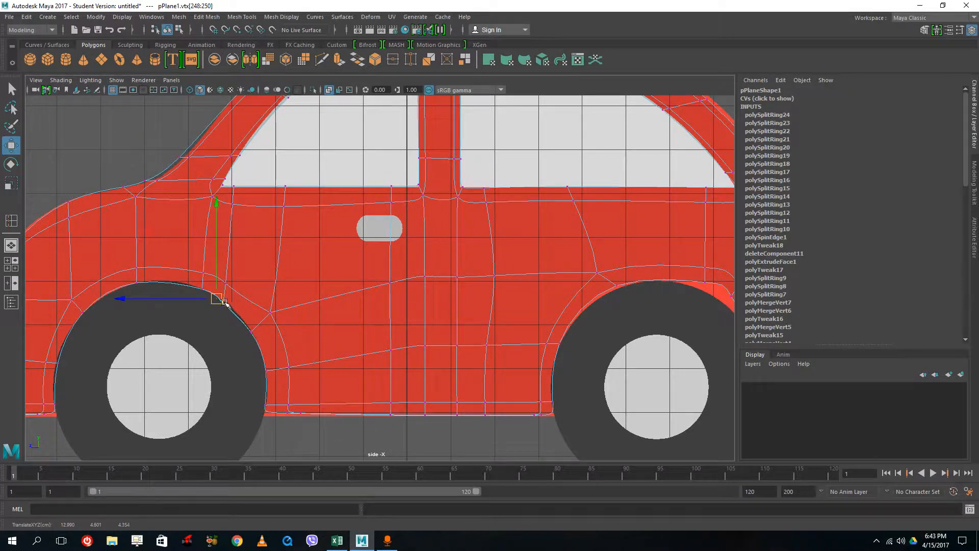
drag(214, 260, 223, 298)
drag(189, 250, 210, 290)
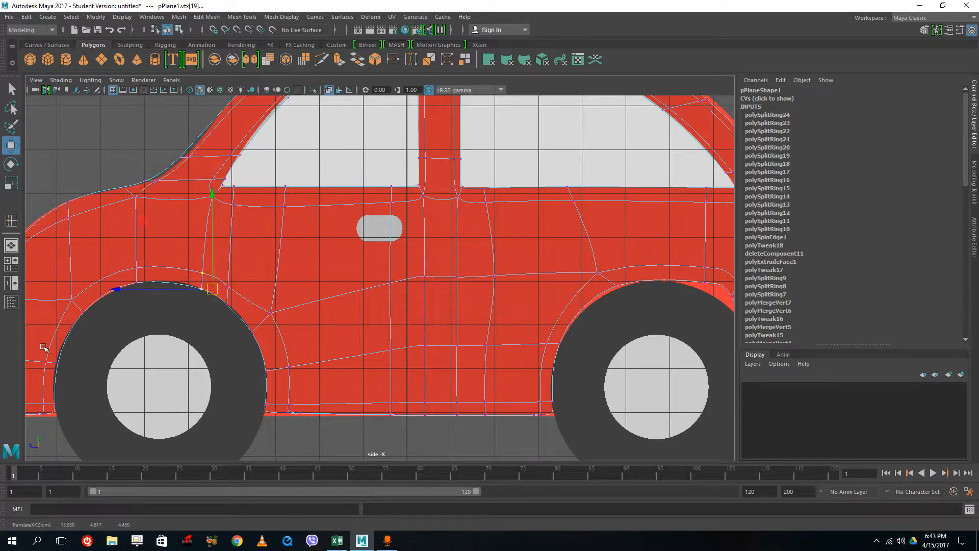
drag(44, 347, 54, 364)
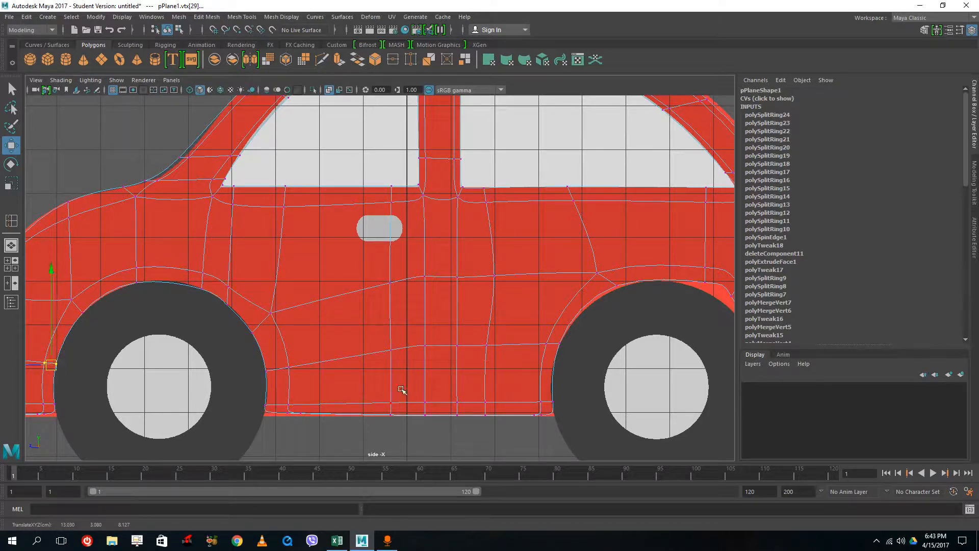
drag(247, 395, 271, 416)
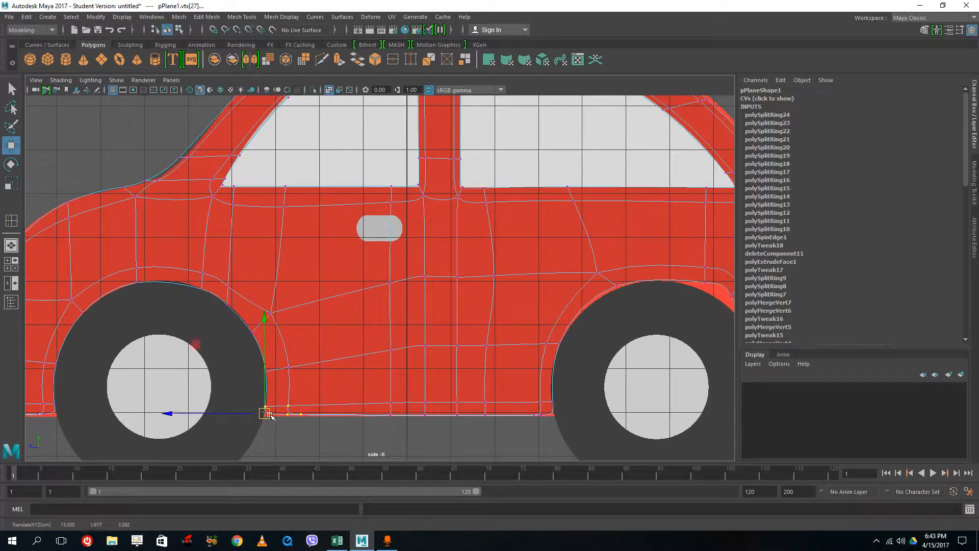
key(F8)
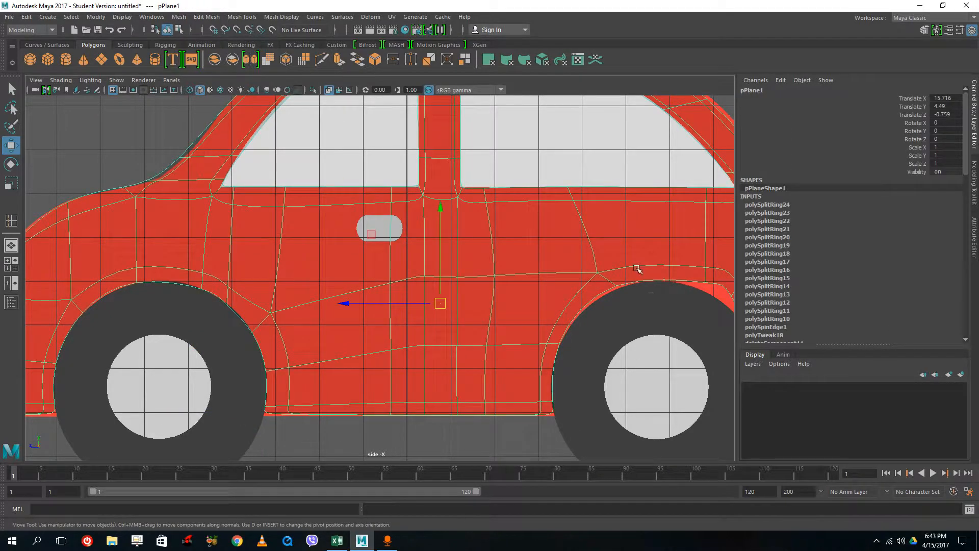
- Move the vertices along the top and both upper sides of the rear wheel arch to follow the reference wheel outline
scroll(628, 247, up, 1)
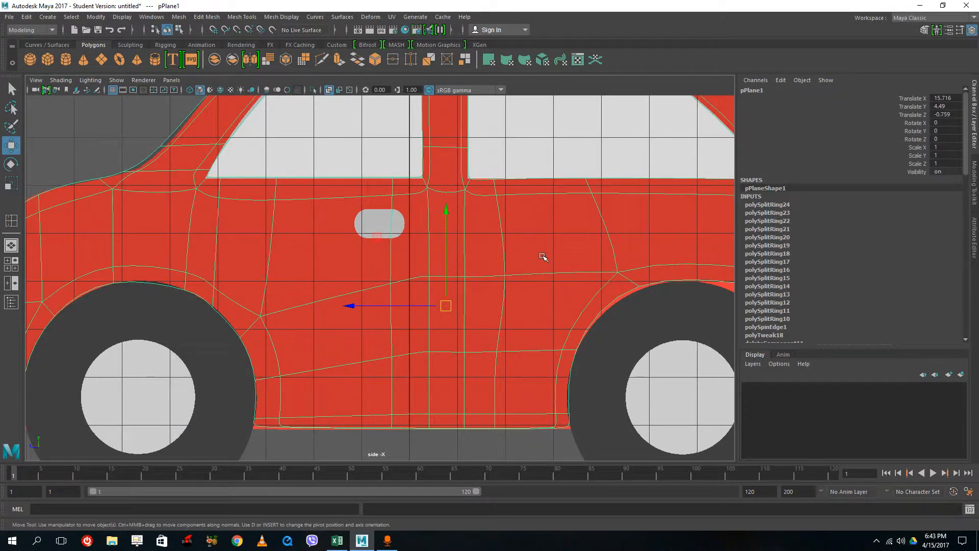
alt+middle_drag(500, 255, 212, 266)
right_click(351, 292)
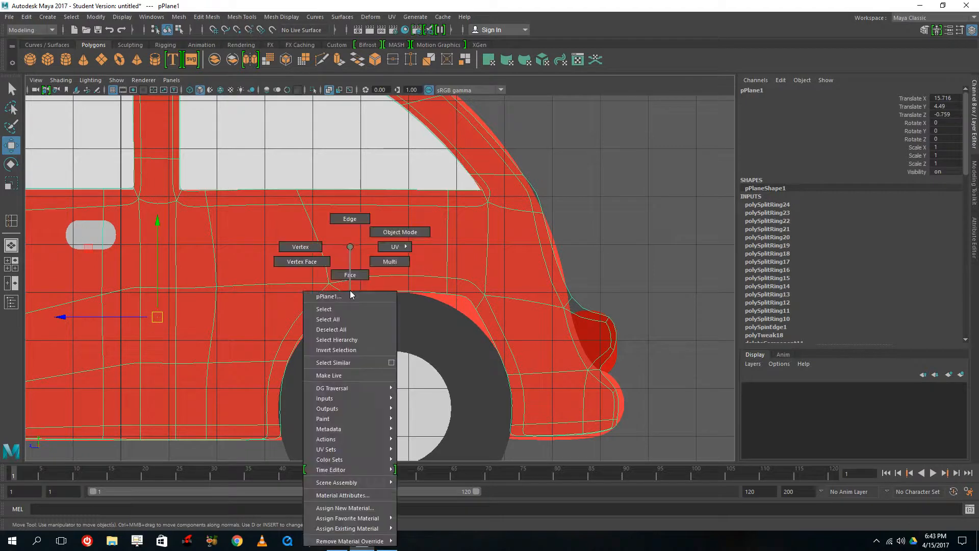
right_drag(350, 295, 300, 246)
click(337, 285)
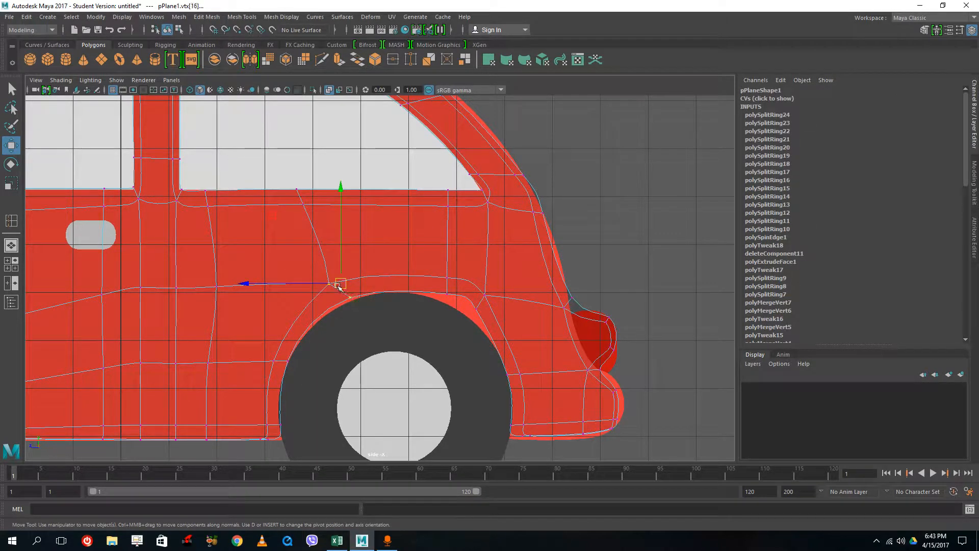
drag(433, 263, 429, 297)
drag(502, 290, 445, 331)
drag(467, 299, 476, 317)
drag(295, 261, 363, 323)
drag(342, 291, 345, 292)
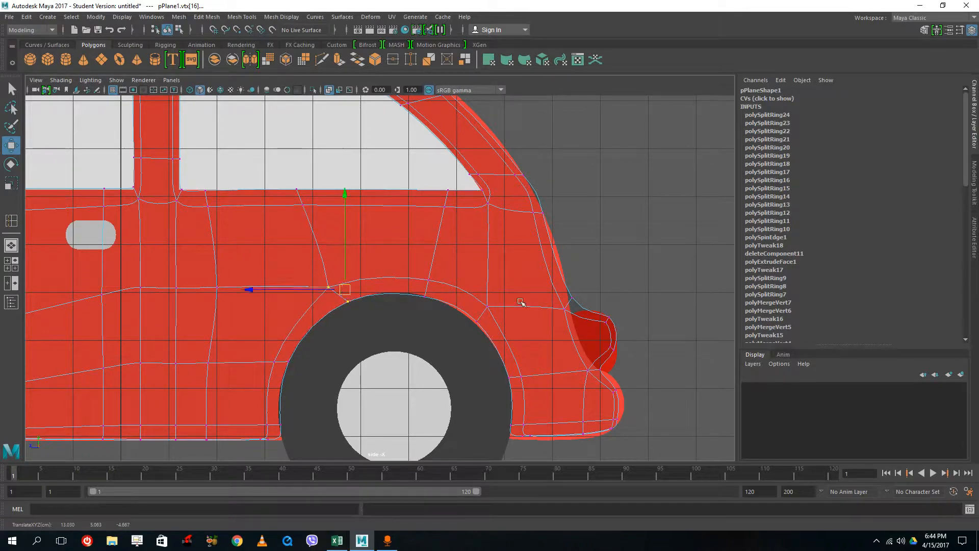
- Examine the smoothed car body in the perspective view in object mode, checking the reshaped wheel arches from several sides
key(space)
key(space)
alt+drag(587, 255, 546, 294)
right_click(547, 296)
right_drag(554, 292, 597, 232)
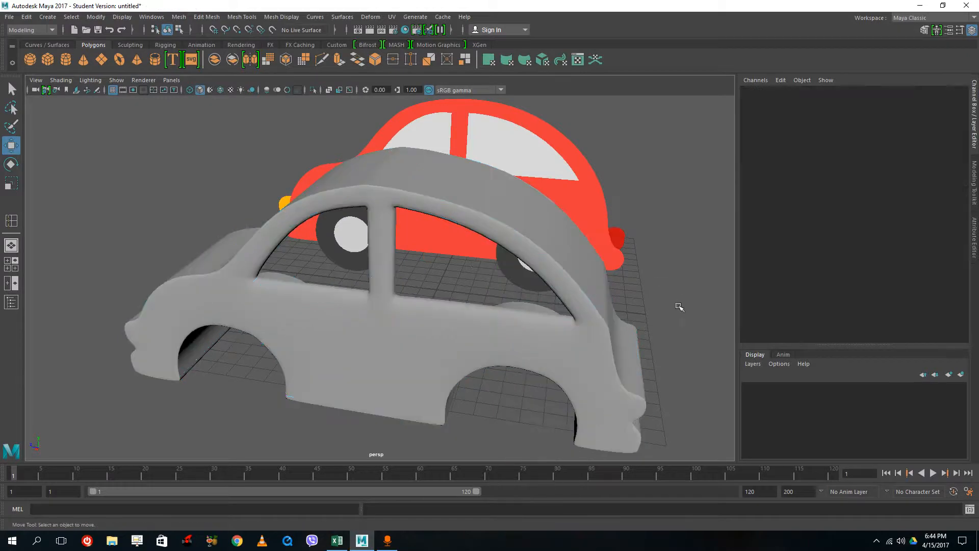
alt+drag(653, 329, 426, 186)
scroll(585, 318, down, 5)
click(433, 319)
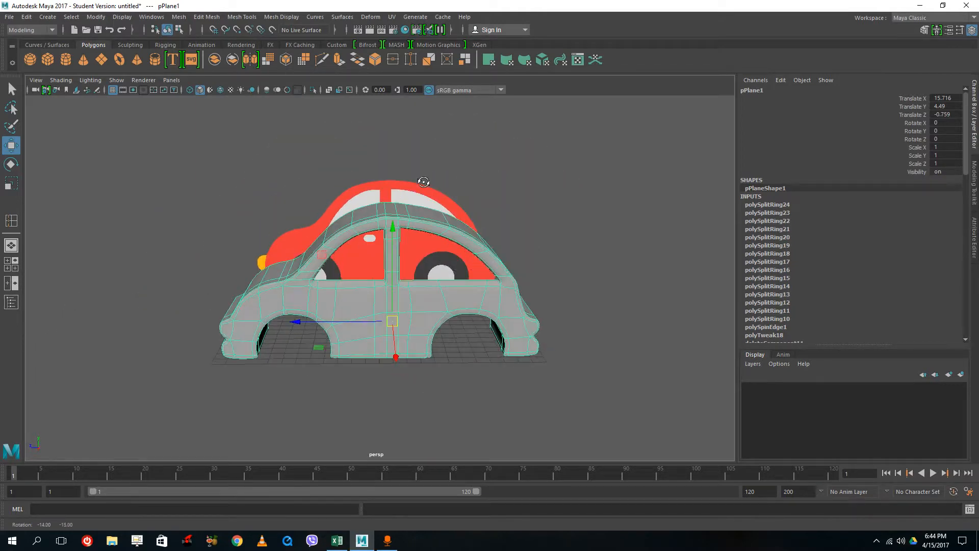
- Create a polygon cube over the door handle in the side view, about 0.55 wide and 1.03 deep
key(space)
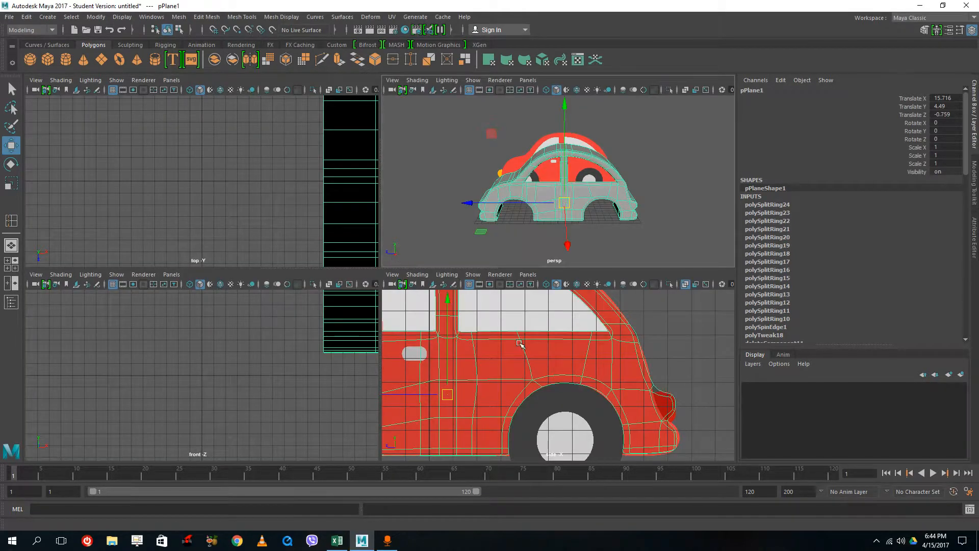
key(space)
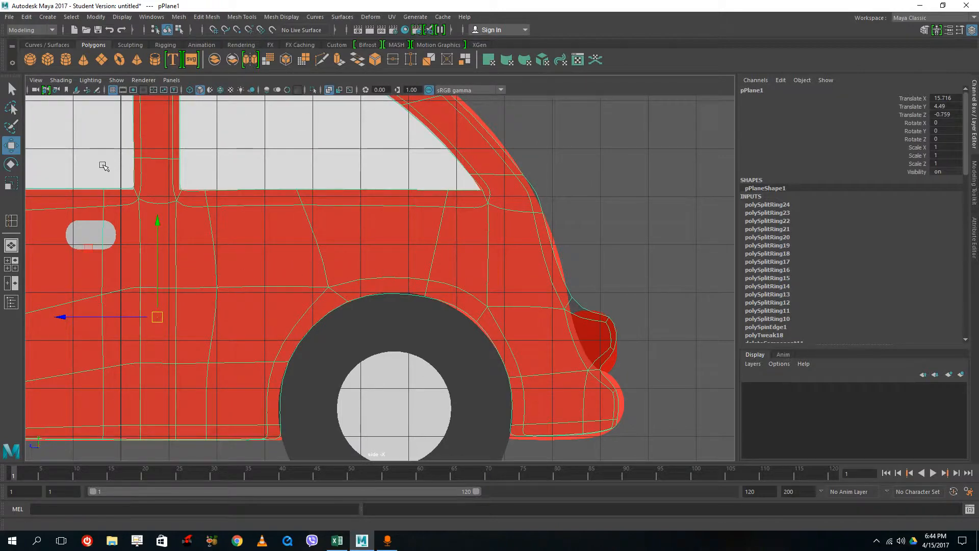
alt+drag(138, 207, 142, 235)
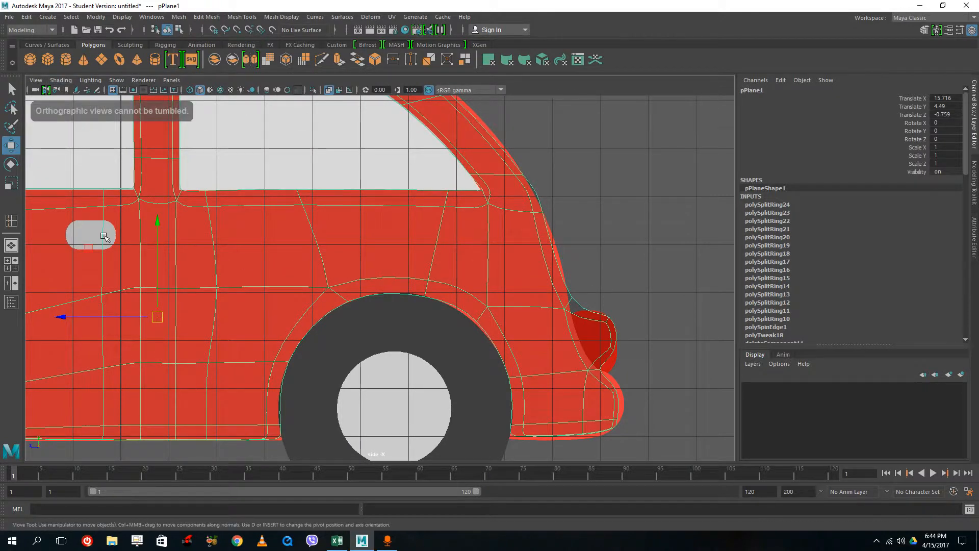
scroll(105, 236, down, 4)
scroll(103, 236, up, 5)
scroll(105, 234, down, 6)
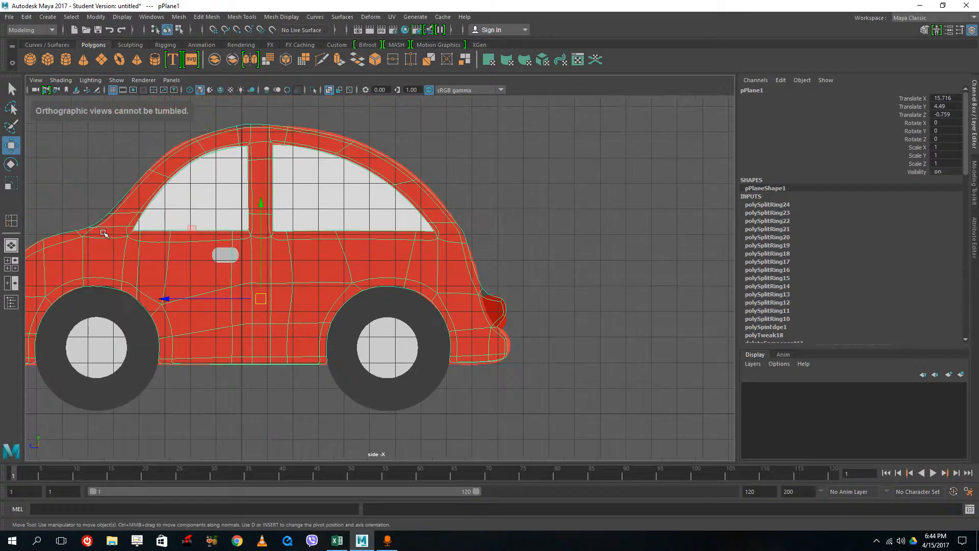
alt+middle_drag(192, 228, 269, 272)
scroll(268, 273, up, 8)
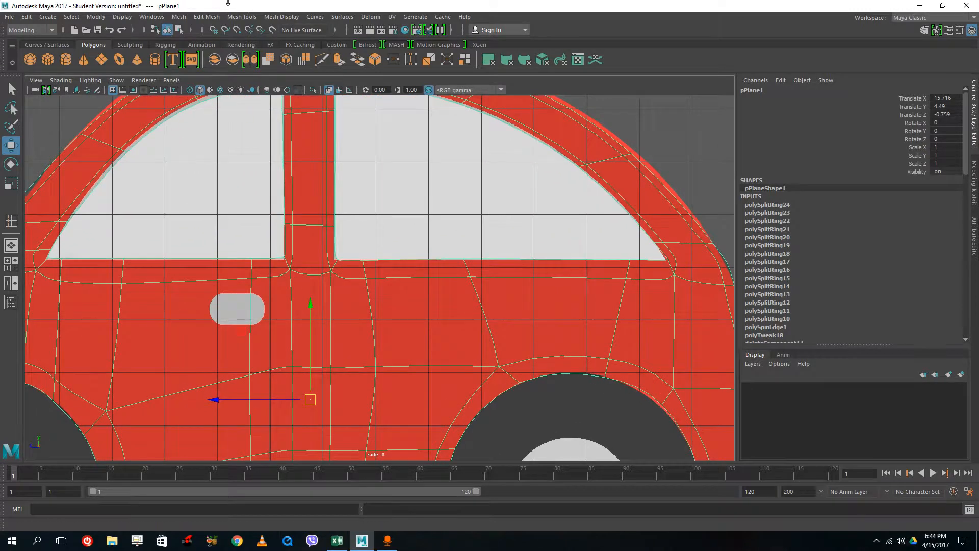
click(47, 60)
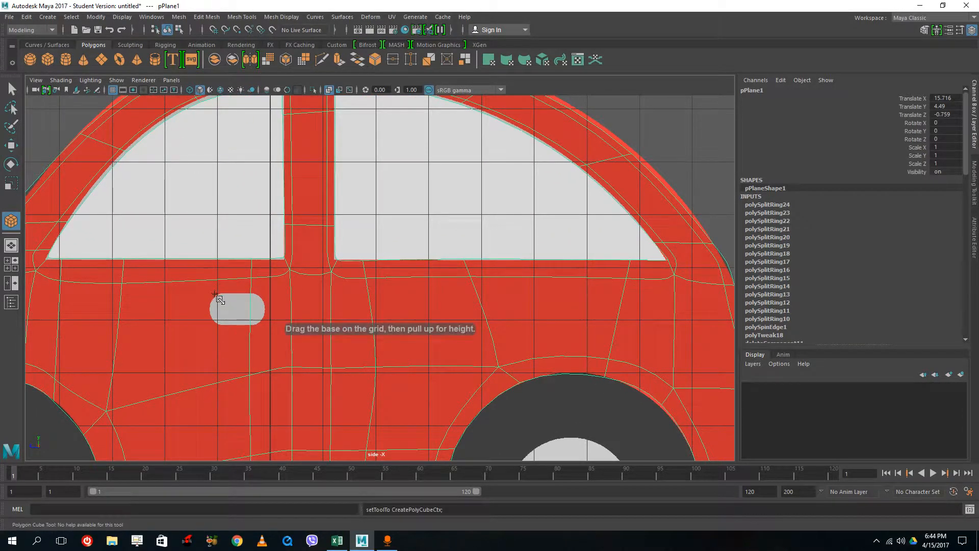
drag(212, 295, 264, 323)
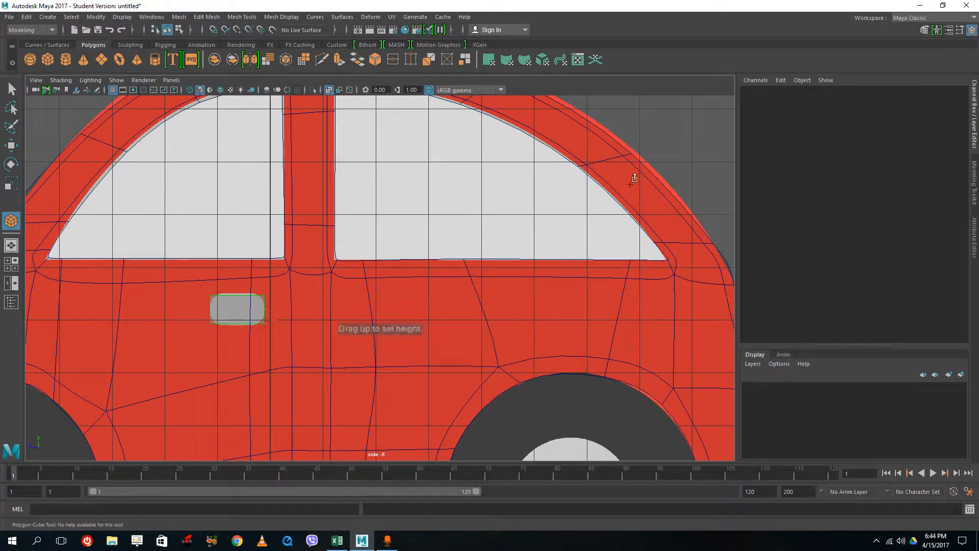
key(space)
- Move the handle cube along X to the outer side of the car body, at Translate X 15.743
alt+drag(563, 204, 646, 186)
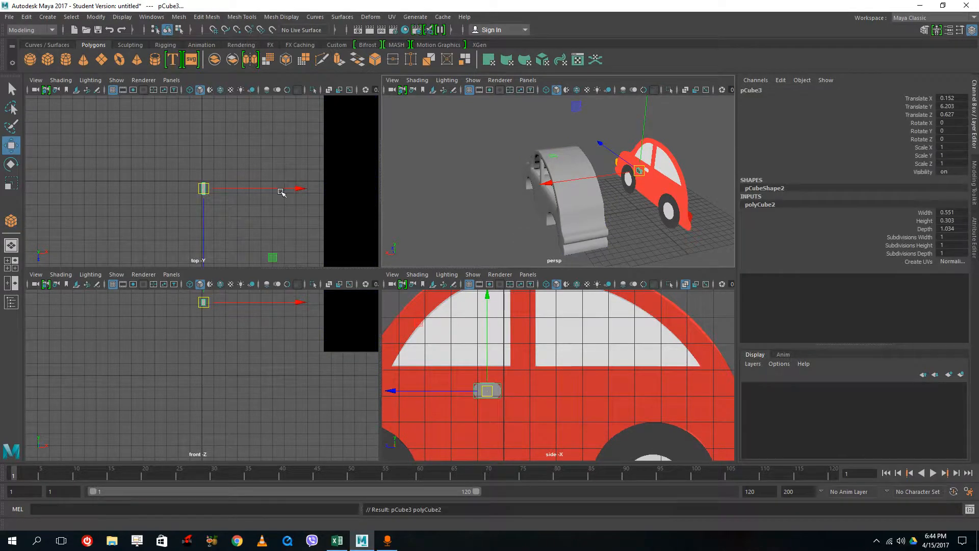
drag(642, 172, 550, 188)
key(f)
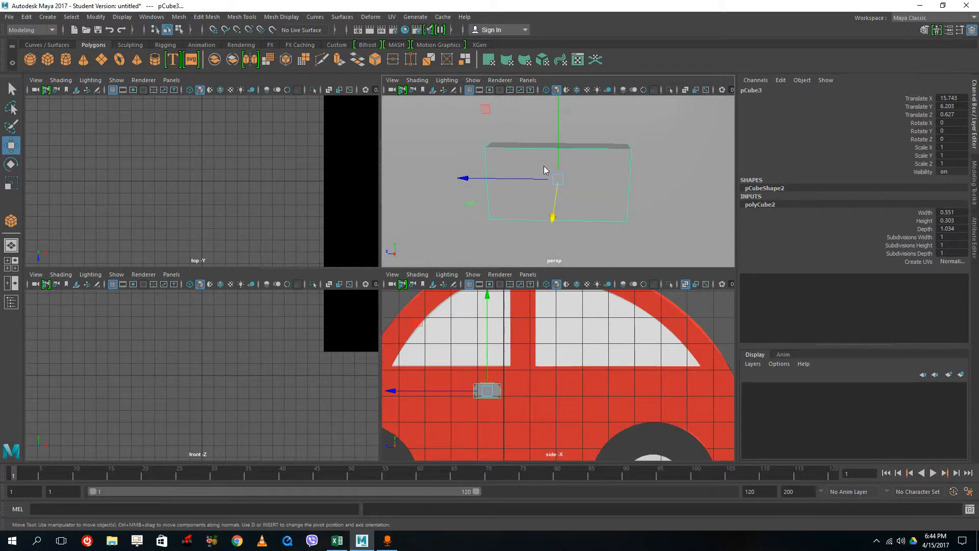
- Insert vertical edge loops near both ends of the handle cube
shift+right_drag(542, 166, 489, 180)
drag(507, 149, 501, 151)
click(623, 149)
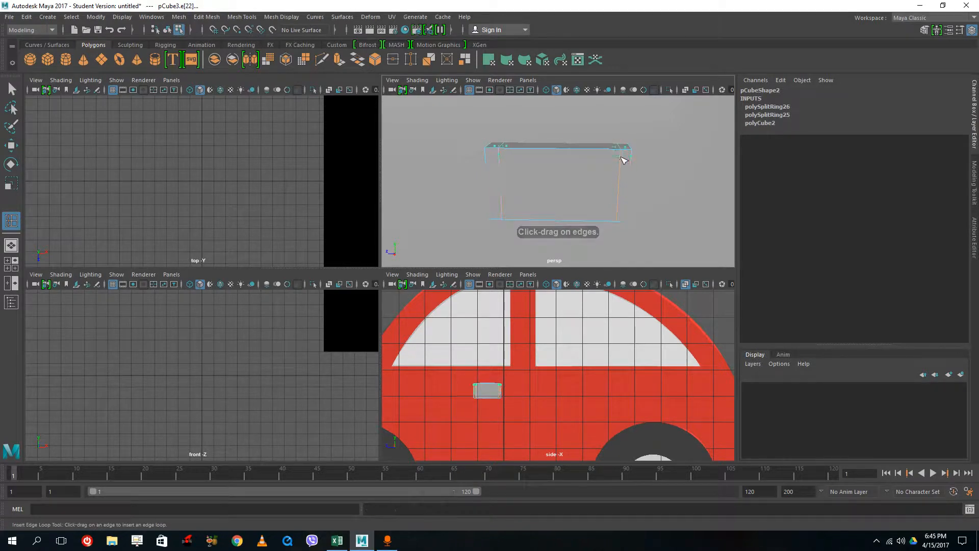
- Try a horizontal edge loop near the upper edge of the handle cube and undo it
click(619, 210)
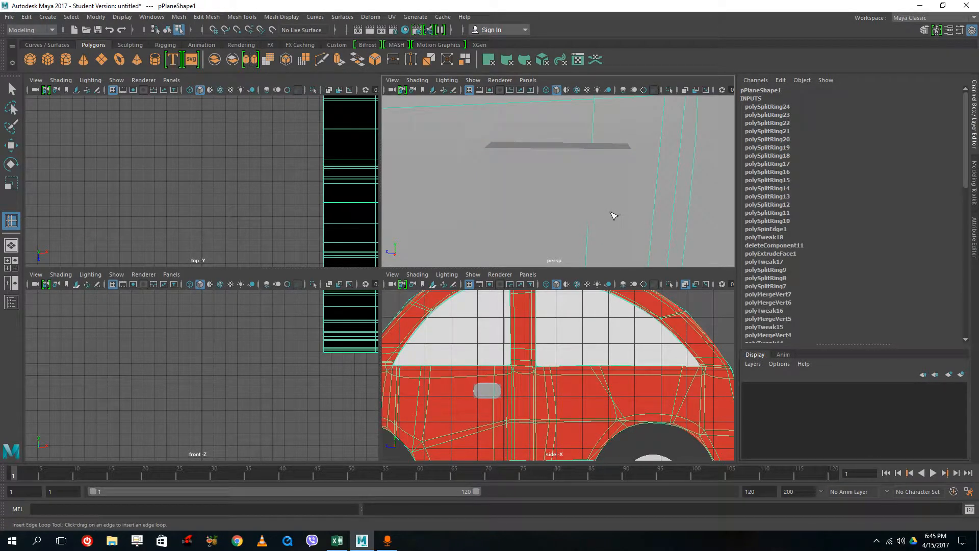
key(ctrl+z)
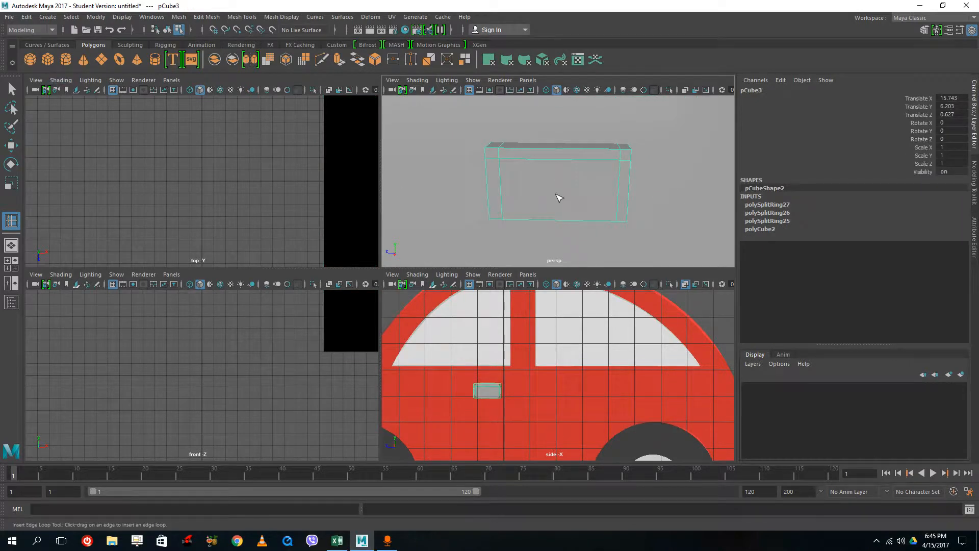
key(ctrl+z)
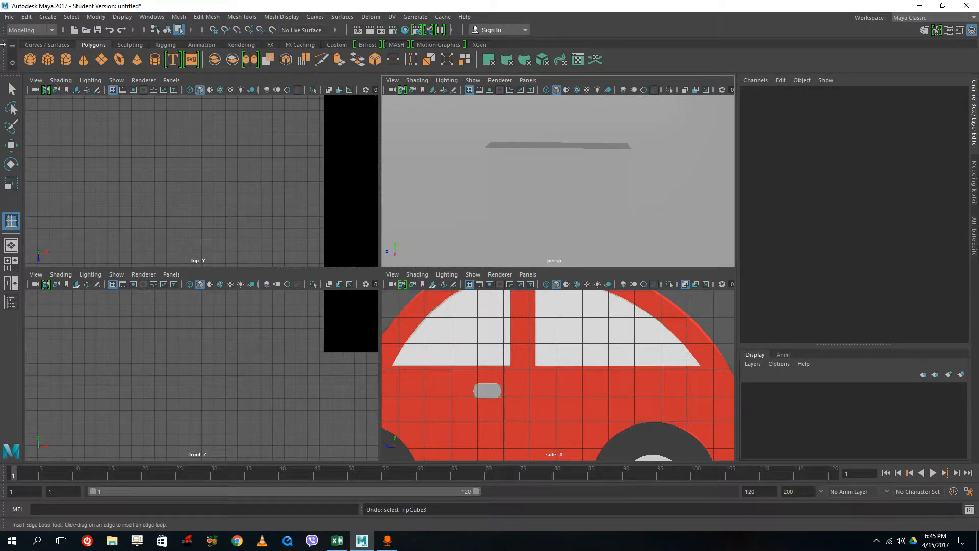
key(ctrl+z)
click(12, 88)
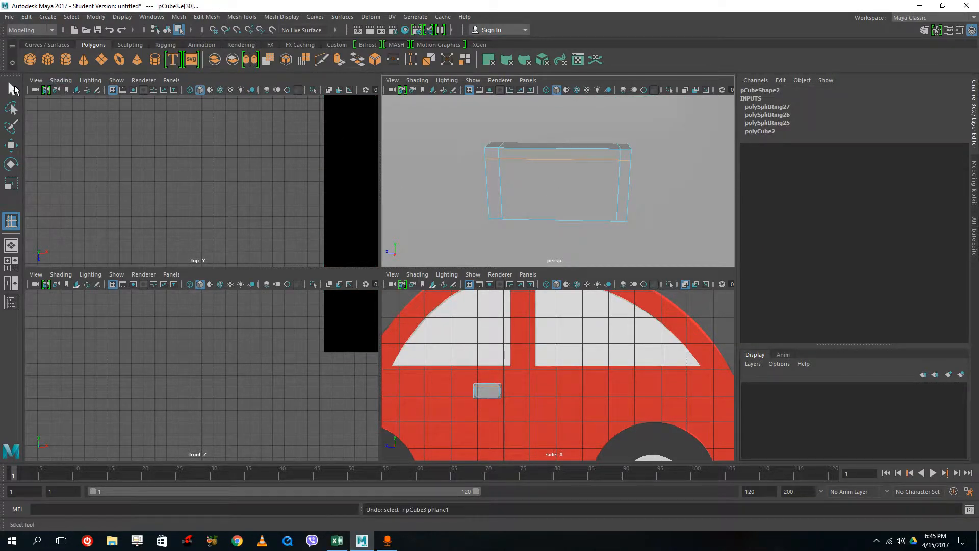
key(ctrl+z)
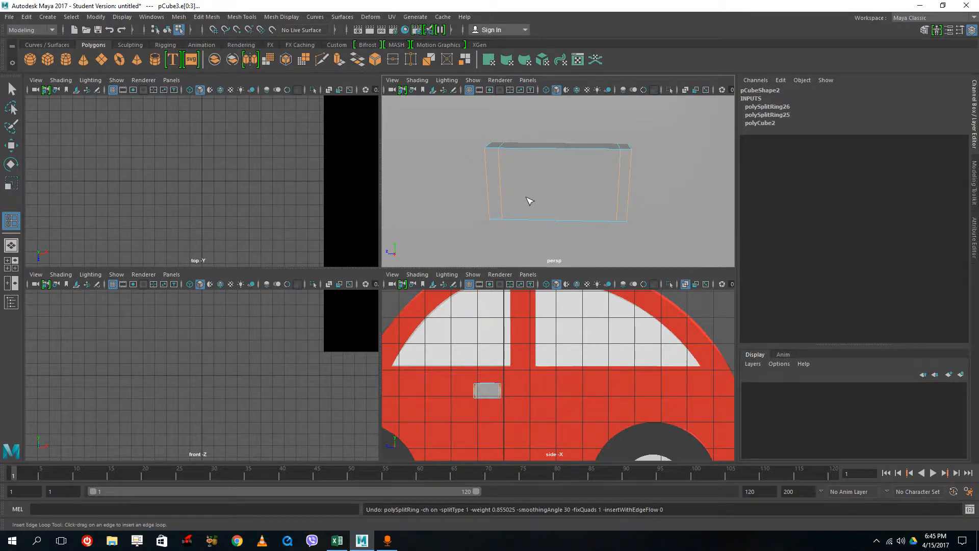
- Display the door handle with smooth preview, then return it to object mode and deselect it
key(2)
alt+drag(661, 225, 581, 222)
right_click(573, 172)
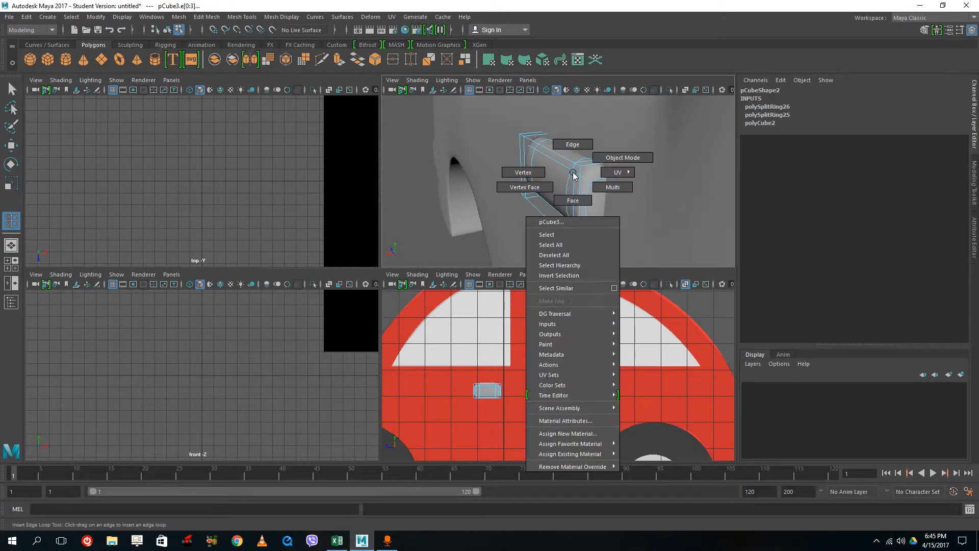
click(621, 156)
click(12, 90)
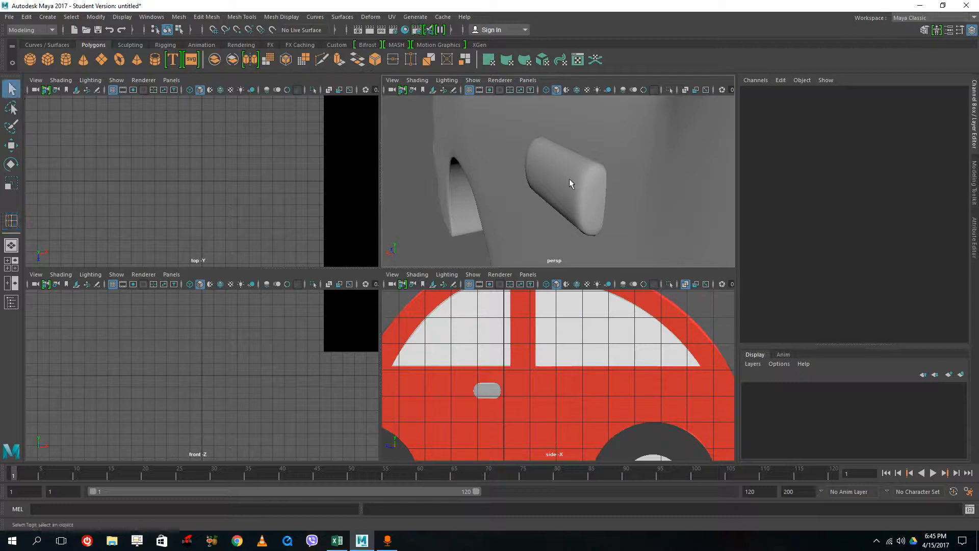
- Move the door handle along X closer to the car body, to Translate X 15.657
click(569, 178)
click(12, 146)
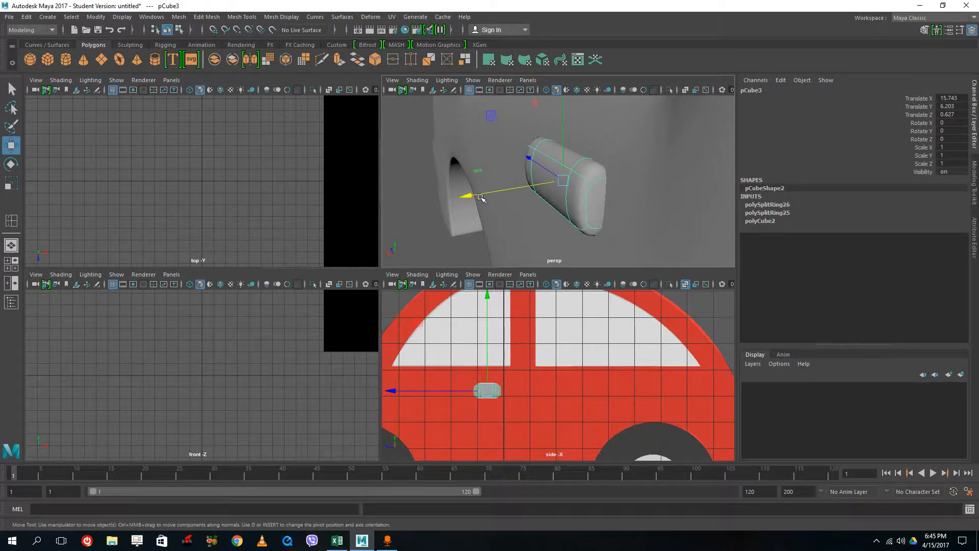
drag(479, 195, 501, 197)
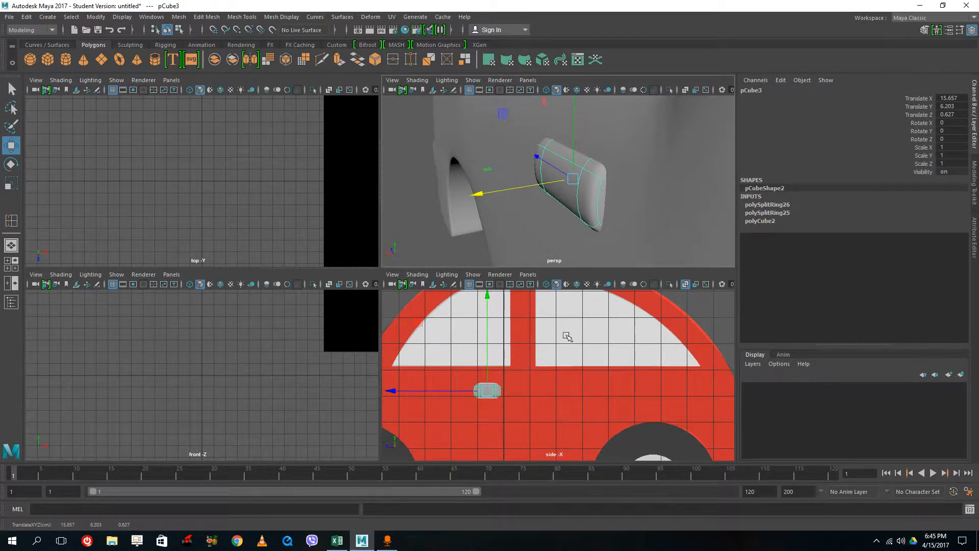
- Try mirroring the half car body and door handle across the world X axis and undo the mirror
key(space)
key(space)
alt+drag(591, 219, 529, 253)
key(space)
scroll(579, 225, down, 6)
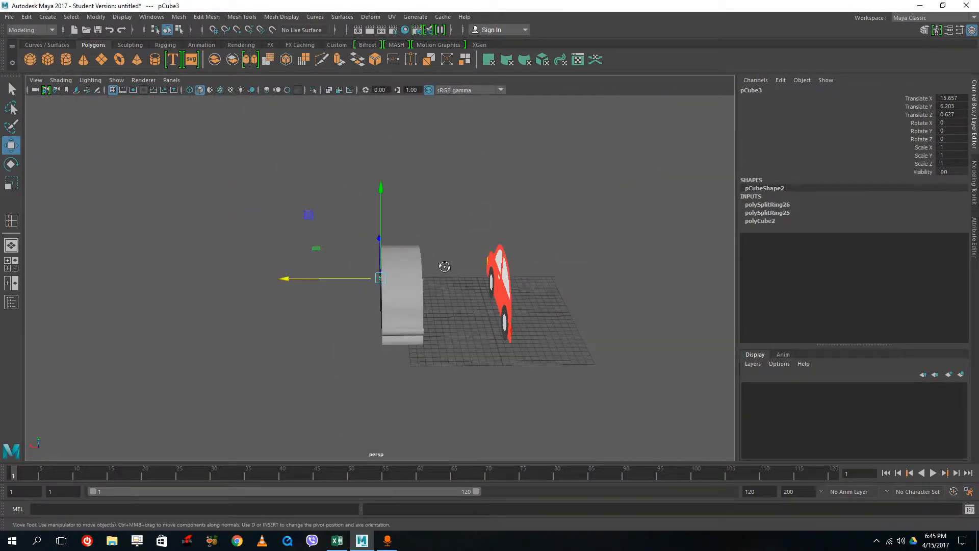
alt+drag(445, 267, 528, 350)
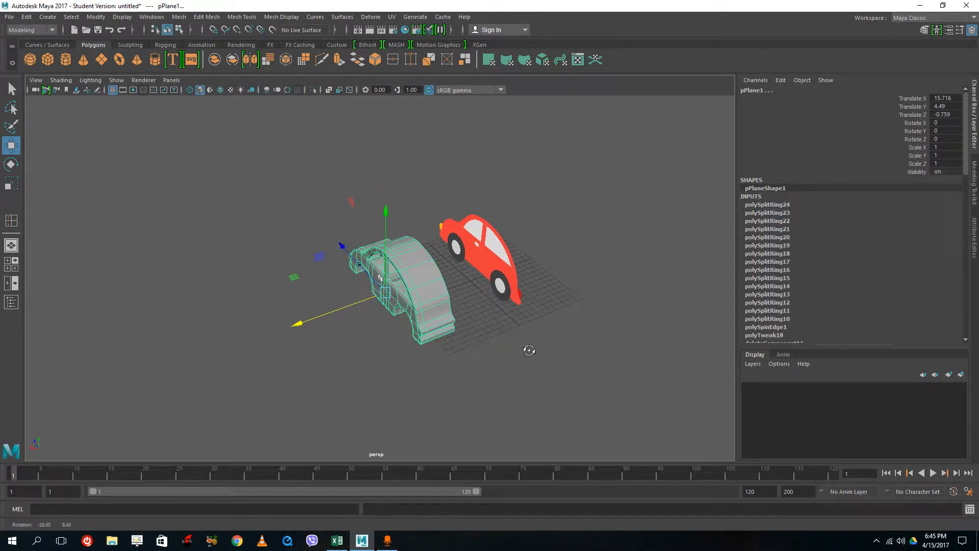
click(254, 63)
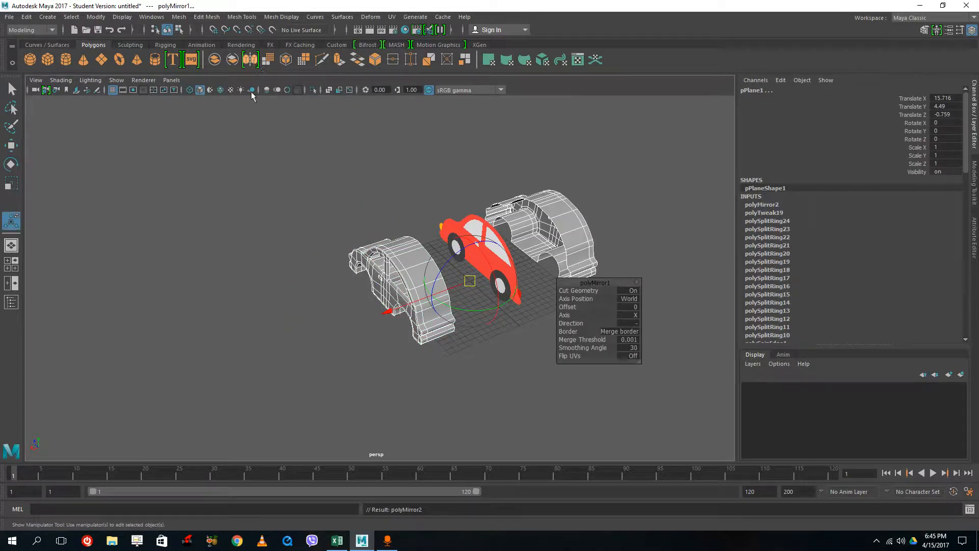
key(ctrl+z)
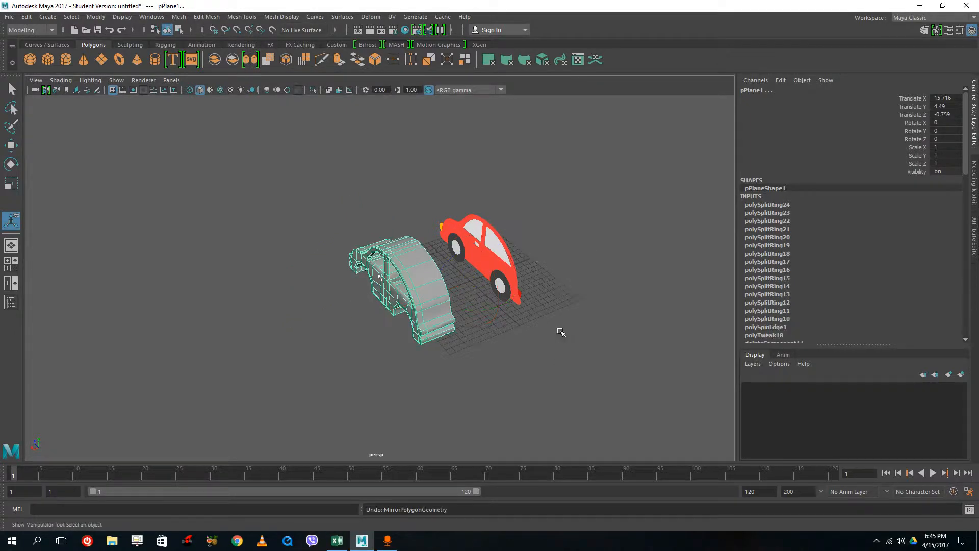
- Move the half body and door handle together along X toward the grid centre, to Translate X 7.551
alt+drag(500, 344, 462, 338)
scroll(463, 338, down, 2)
scroll(475, 340, up, 6)
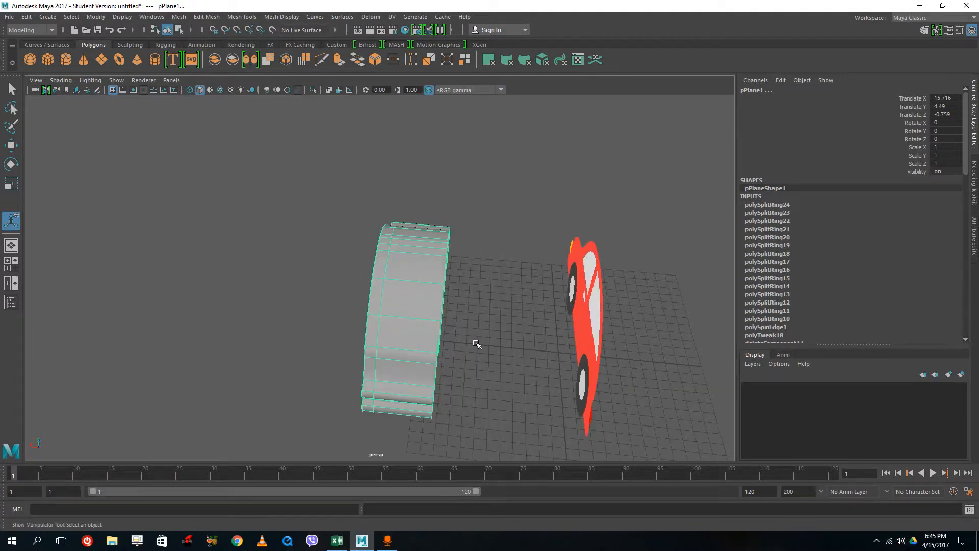
click(11, 163)
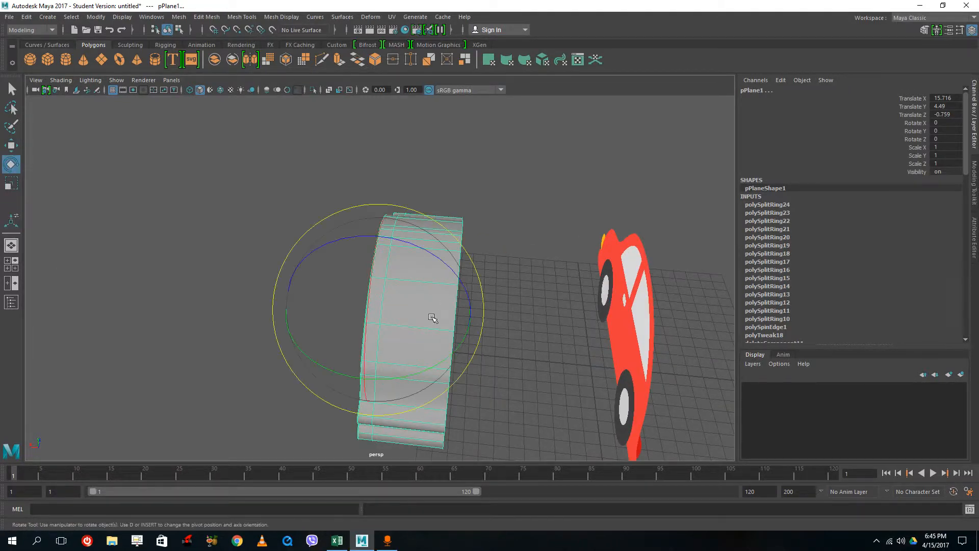
click(11, 146)
drag(343, 308, 441, 326)
- In the top view, align the half body's inner edge with the grid's centre line, at Translate X 5.285
key(space)
key(space)
scroll(273, 194, down, 5)
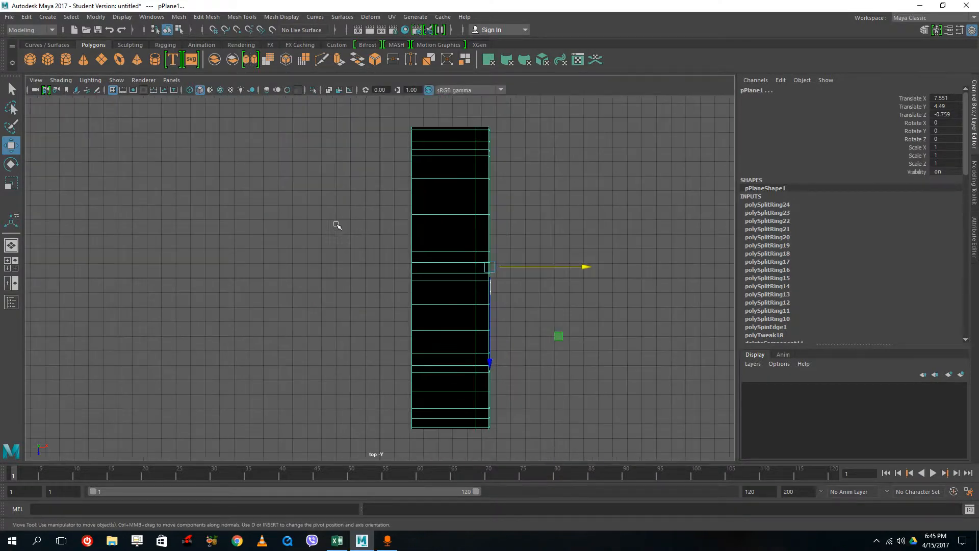
scroll(383, 283, up, 2)
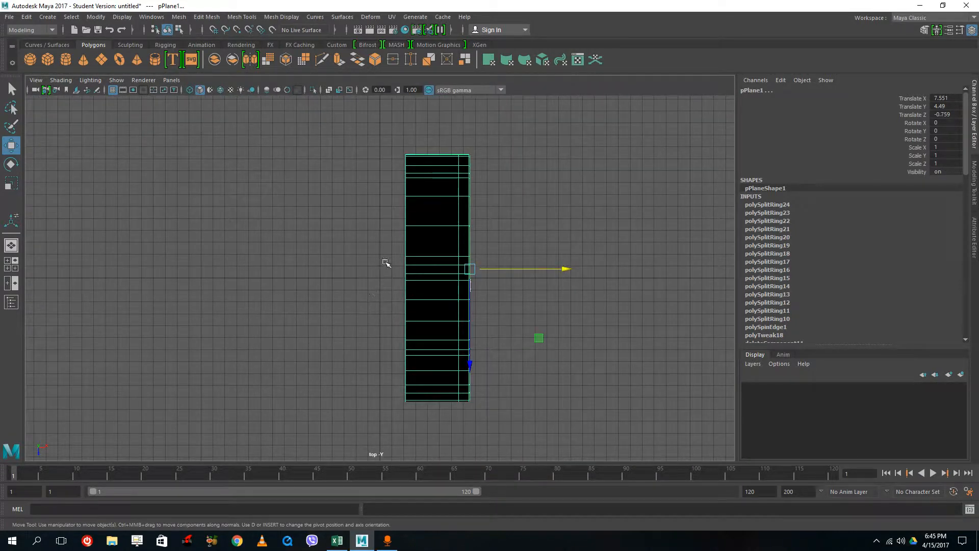
drag(559, 268, 530, 269)
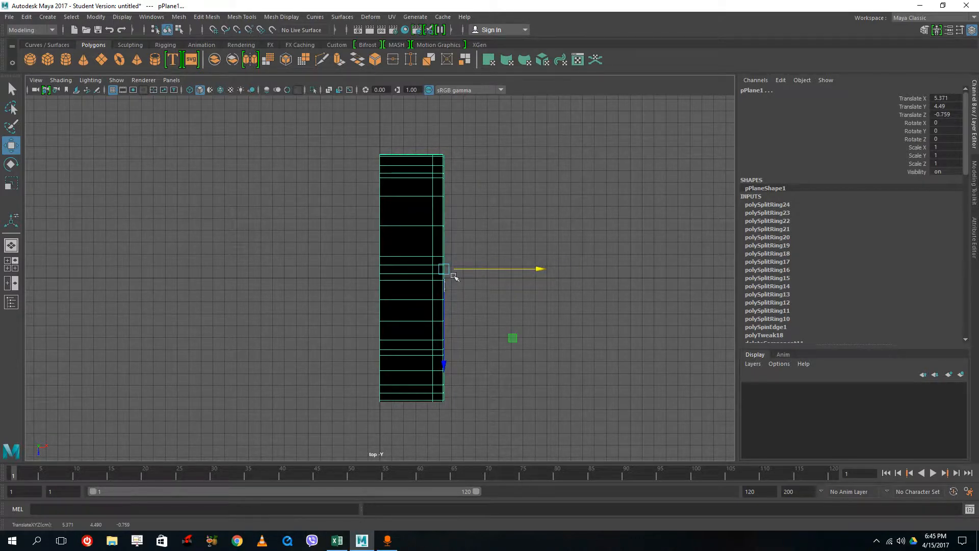
drag(475, 270, 478, 272)
- Hide the image planes in the perspective view
key(space)
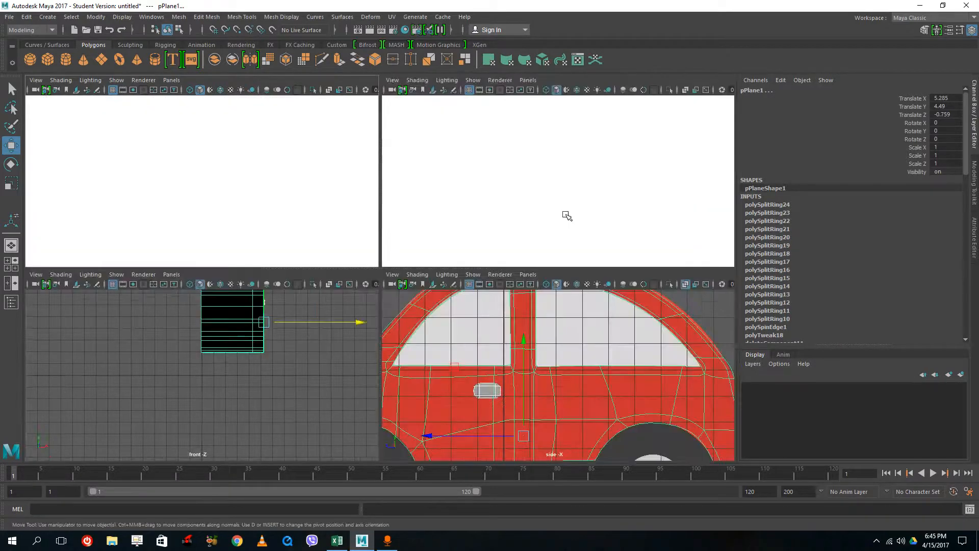
key(space)
alt+drag(495, 304, 528, 310)
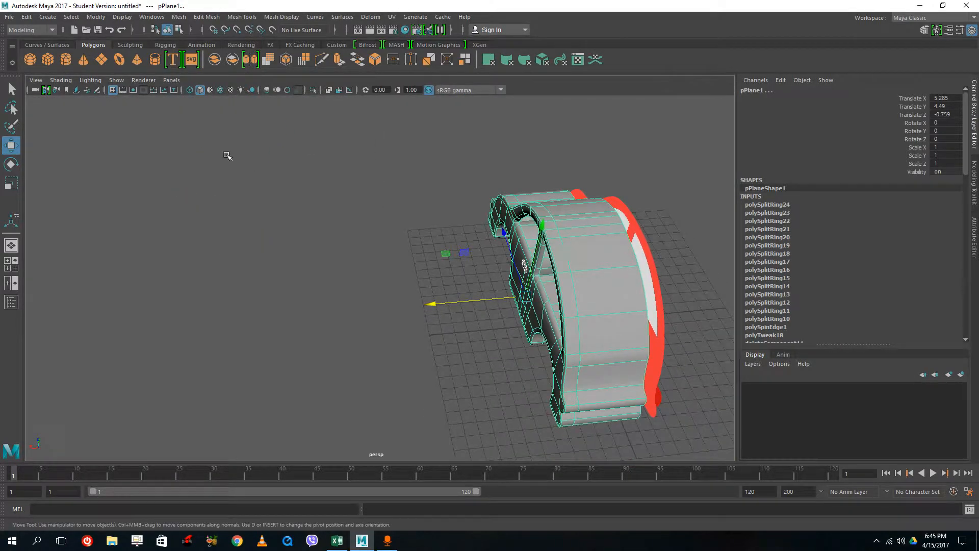
click(114, 82)
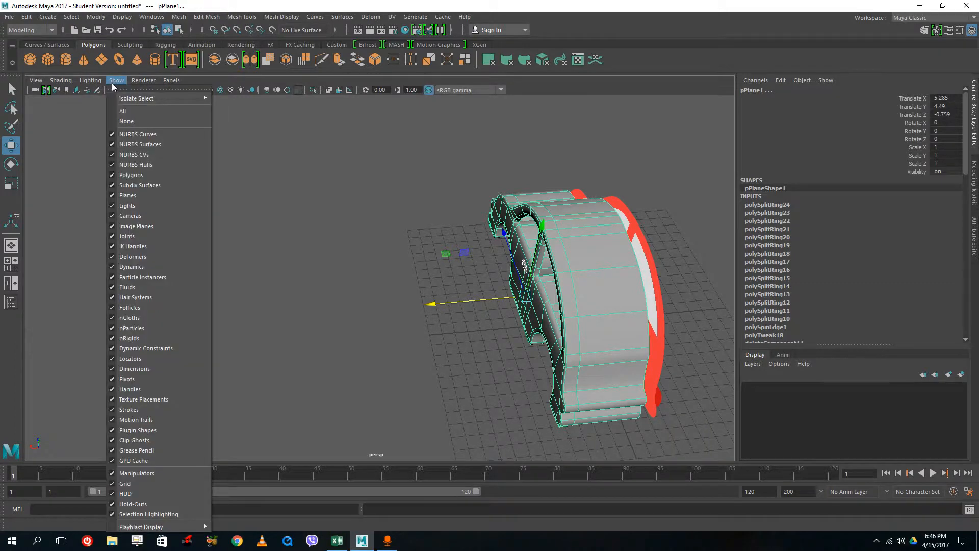
mouse_move(99, 85)
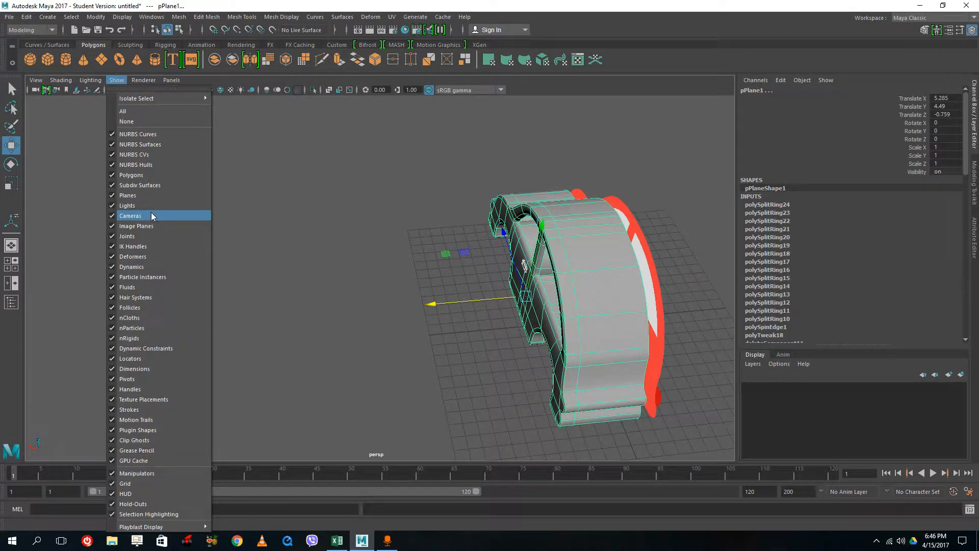
click(148, 229)
- Try mirroring the centred half body and door handle across the world X axis and undo it
mouse_move(630, 310)
alt+mouse_down()
mouse_move(551, 265)
mouse_move(641, 311)
alt+mouse_up()
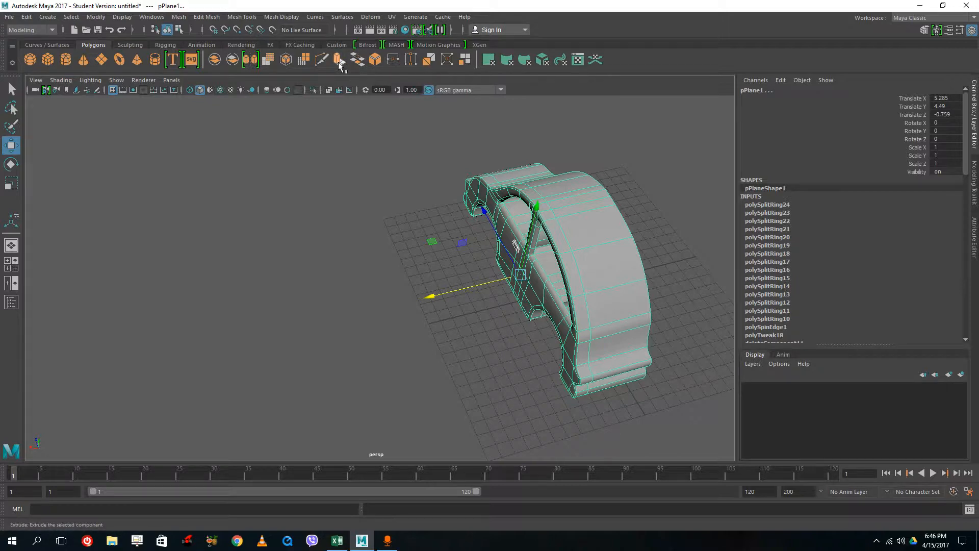
click(251, 60)
alt+drag(545, 288, 624, 302)
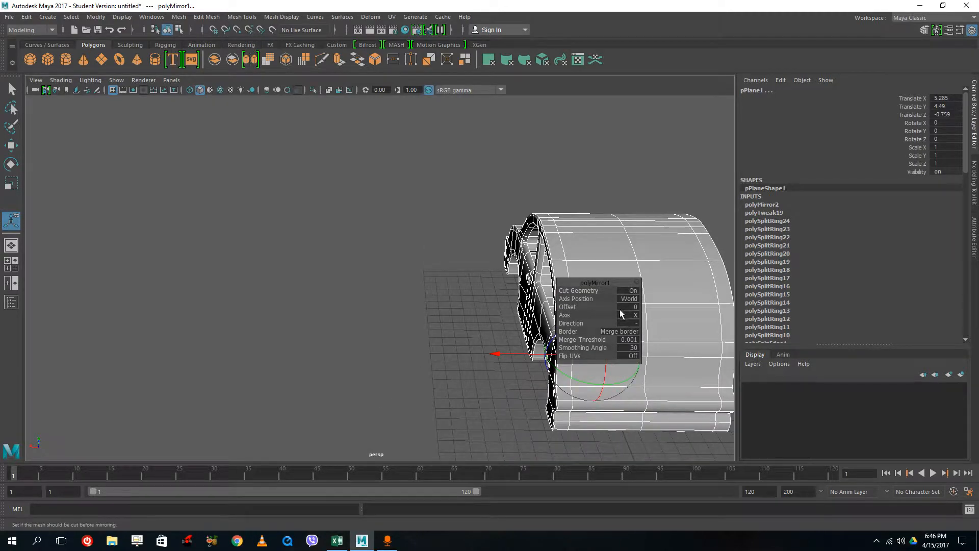
key(ctrl+z)
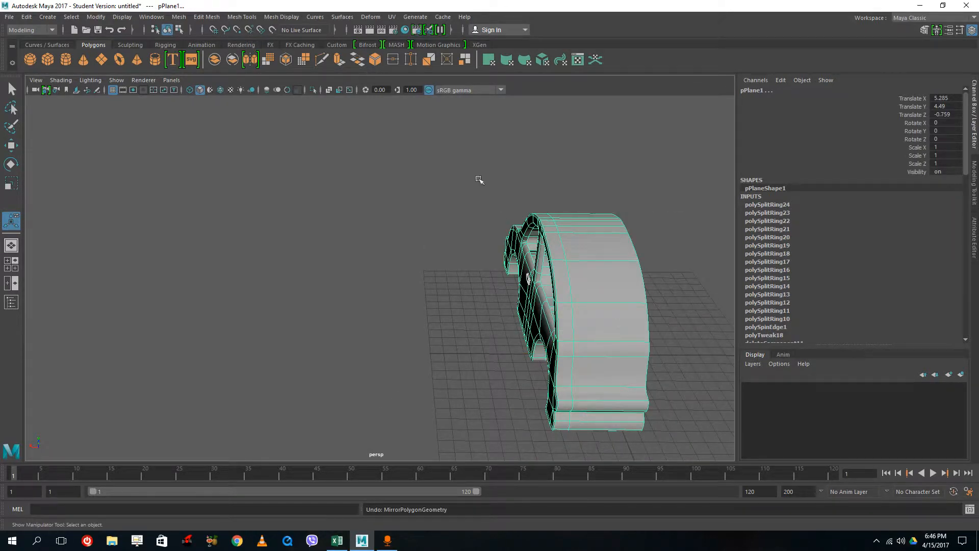
- Shift the half body and handle along X to Translate X 4.424, and test a mirror that is undone
key(w)
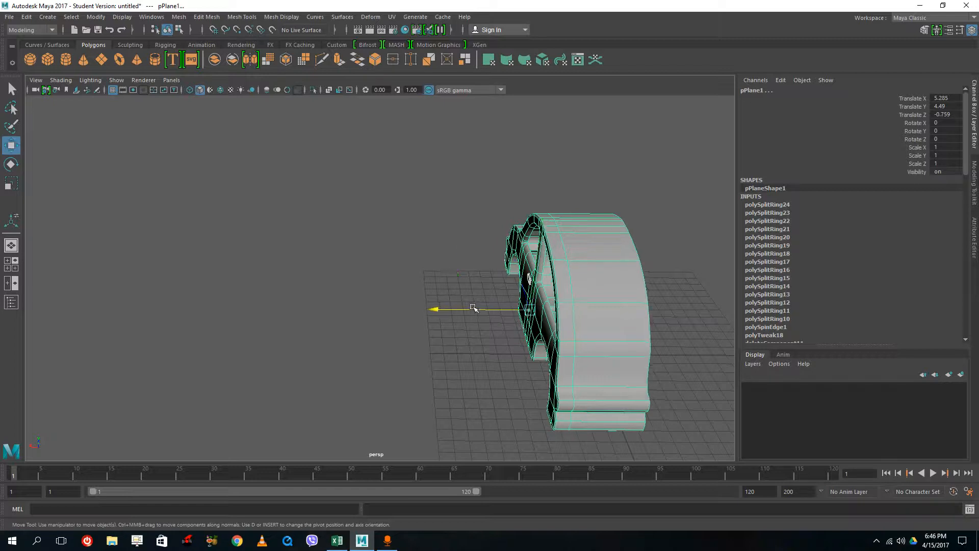
drag(473, 308, 481, 308)
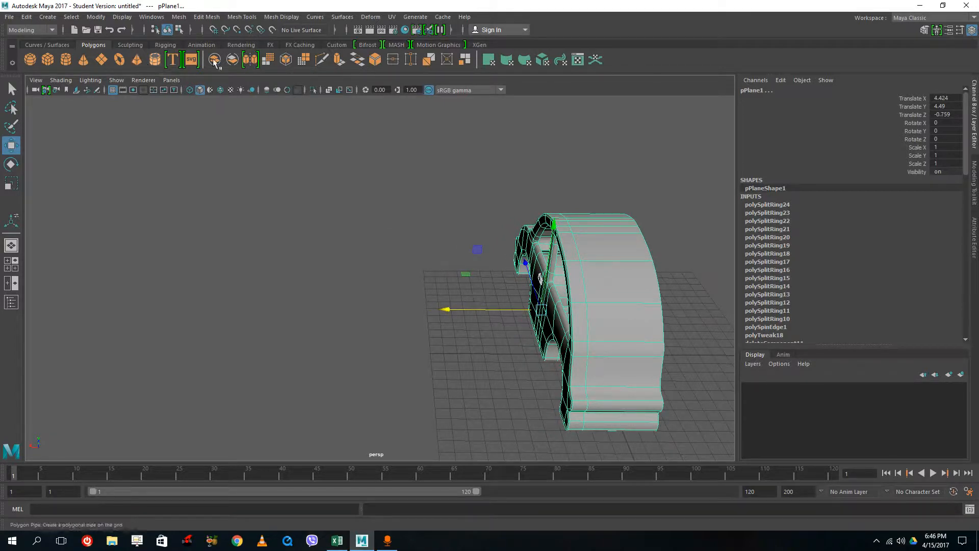
click(247, 61)
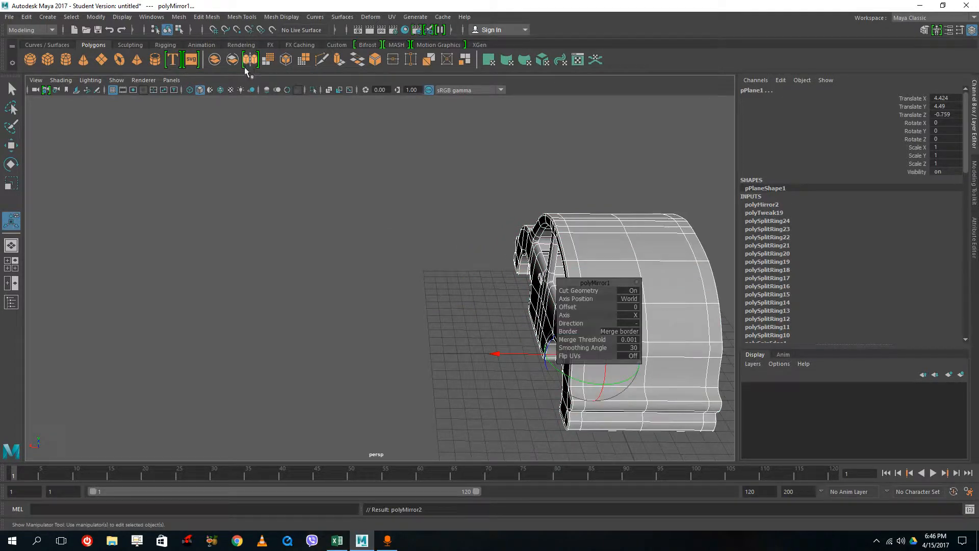
key(ctrl+z)
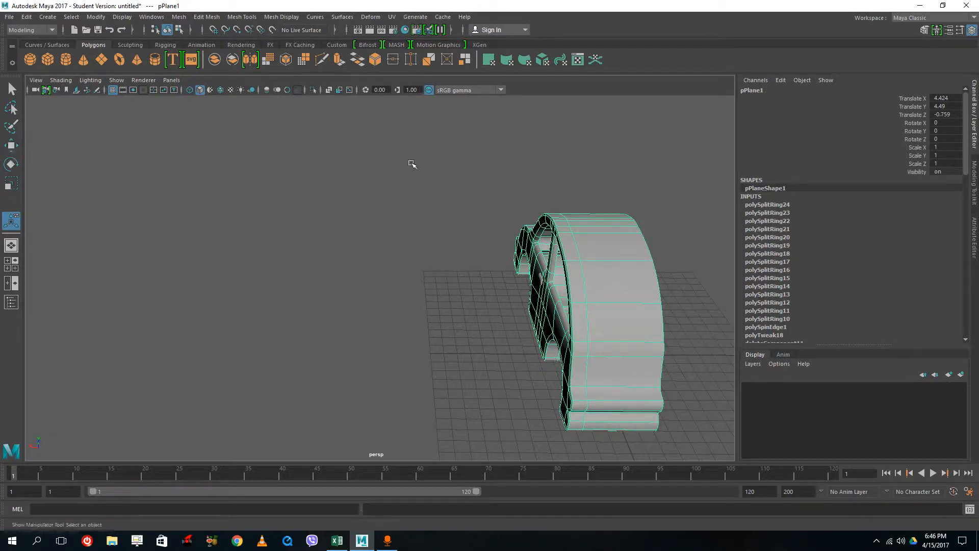
- Move the half body and handle to Translate X 4.03 and mirror them across the world X axis to complete the car body
click(10, 145)
drag(485, 307, 482, 309)
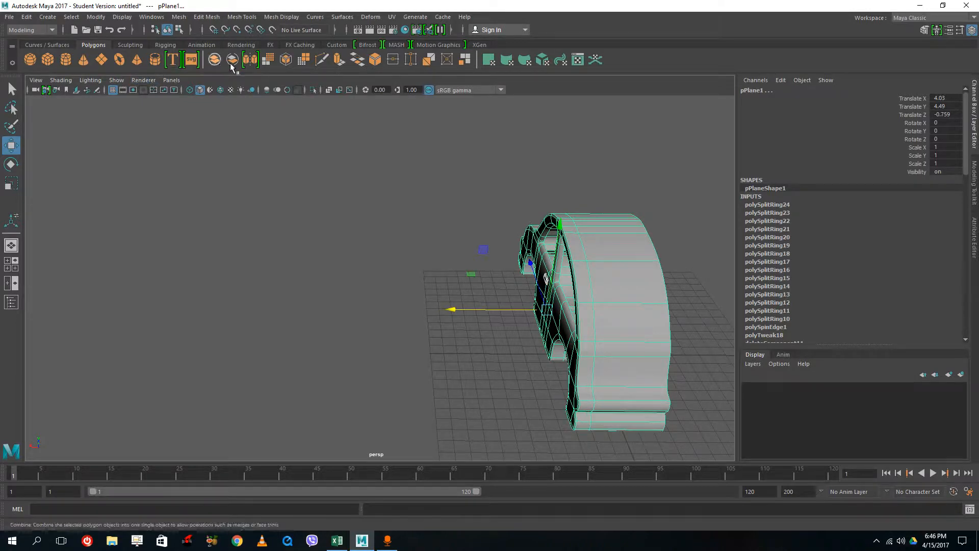
click(246, 62)
alt+drag(570, 313, 620, 274)
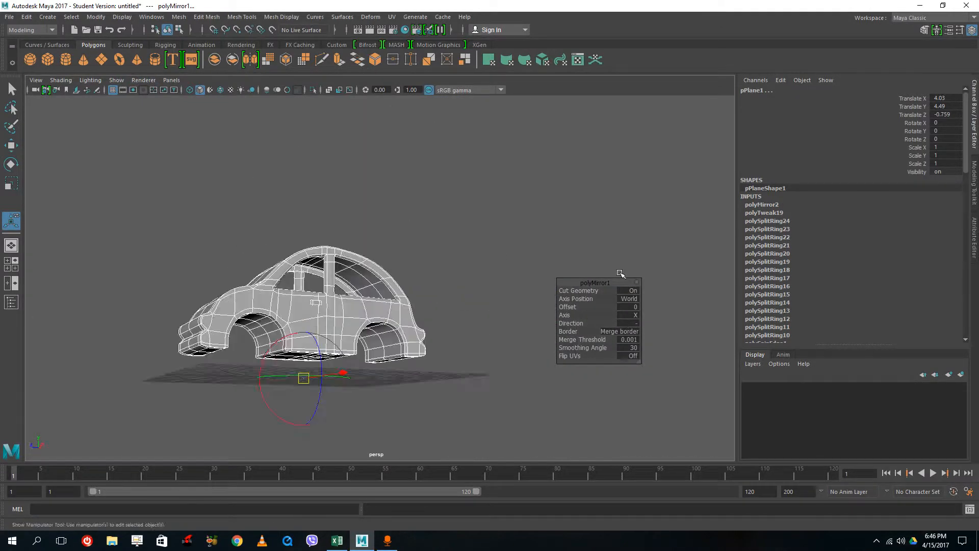
alt+drag(388, 312, 468, 253)
key(f)
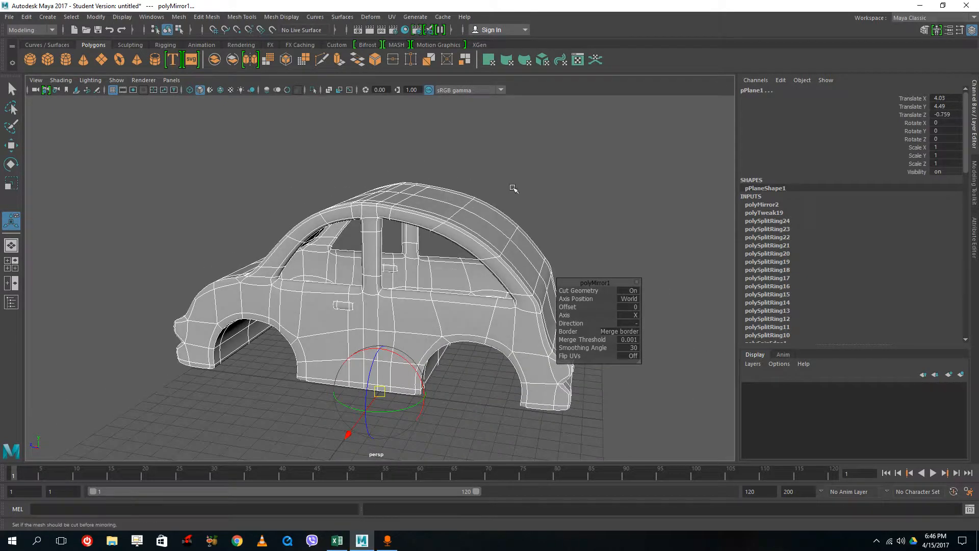
- Assign a new Blinn material to the door handles
click(530, 175)
click(500, 324)
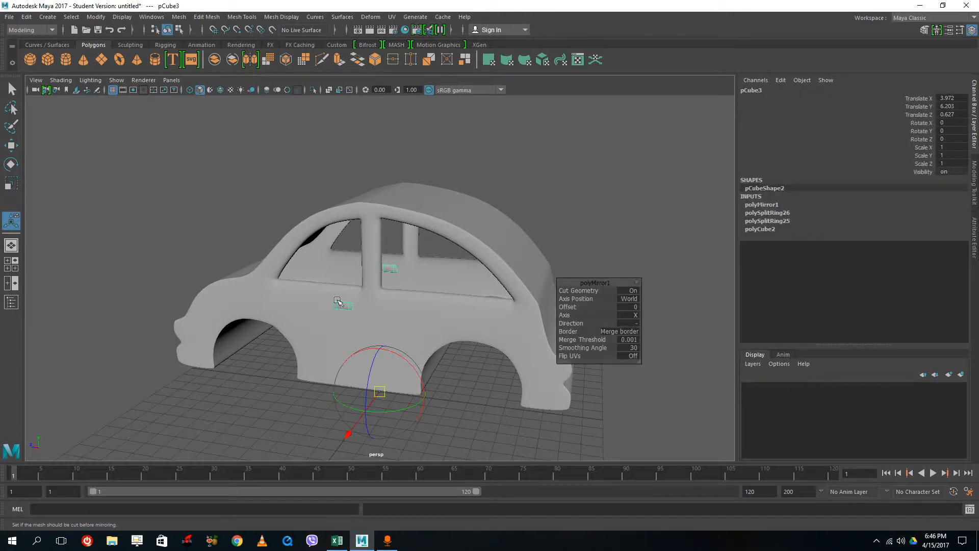
right_drag(338, 300, 333, 506)
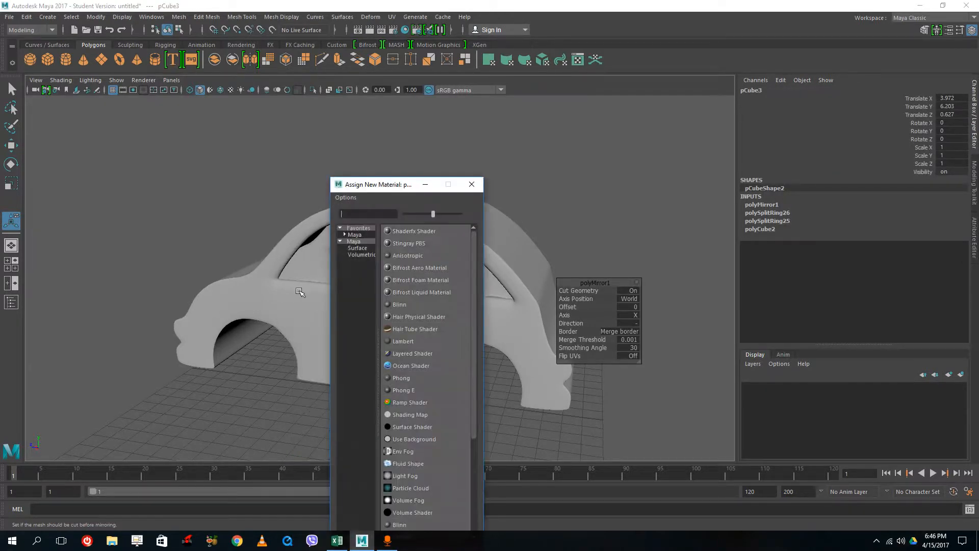
click(400, 304)
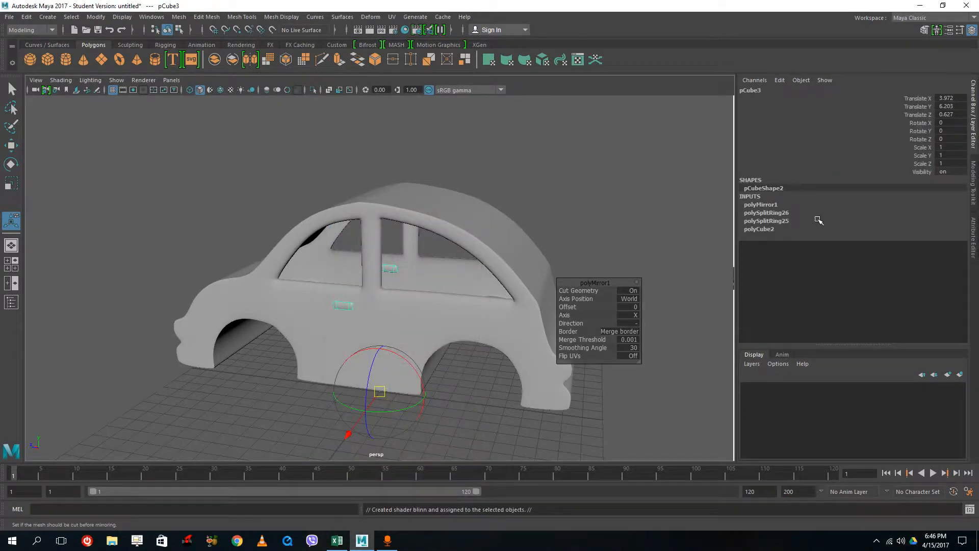
- Set the door handles' Blinn material colour to a saturated yellow
key(ctrl+a)
click(963, 101)
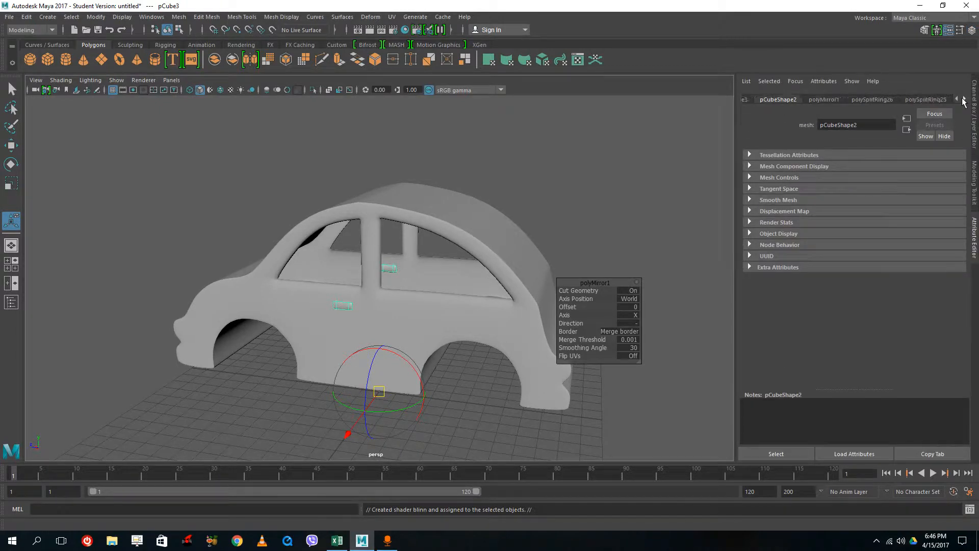
click(963, 101)
click(939, 100)
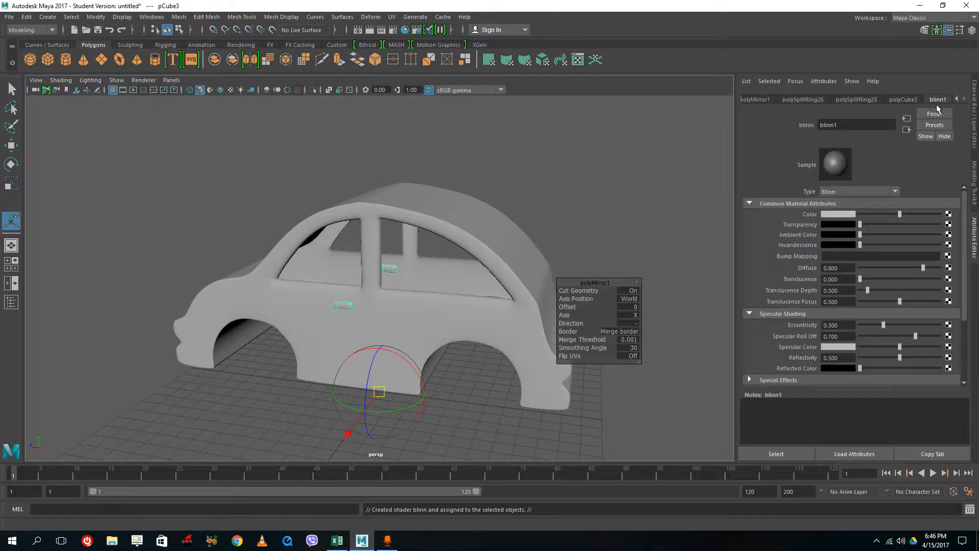
click(839, 214)
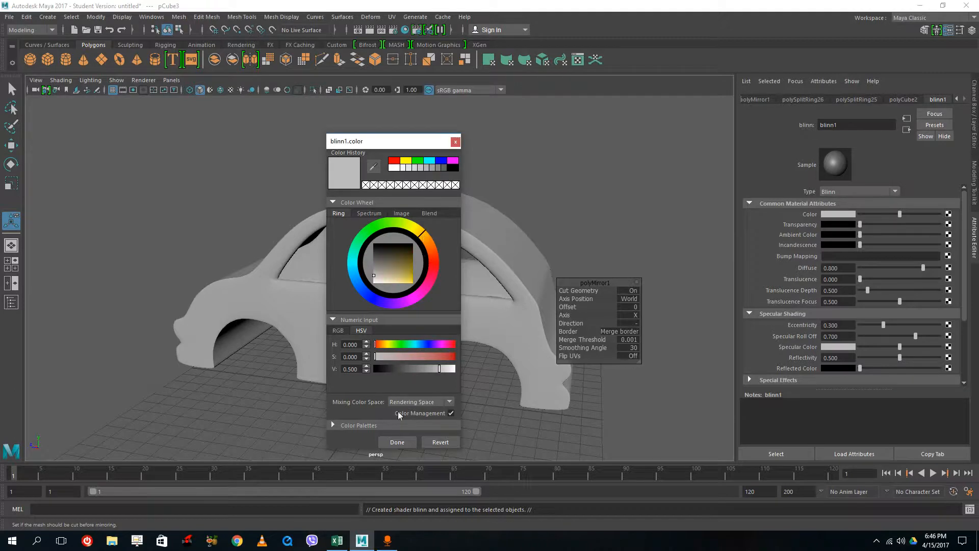
click(409, 441)
click(839, 214)
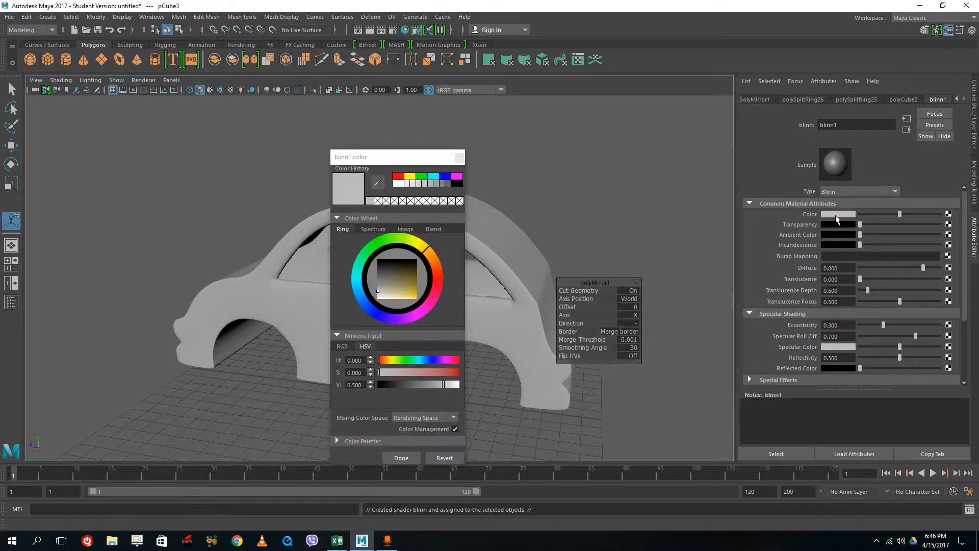
click(418, 300)
click(408, 457)
- Assign a new Blinn material to the car body
click(431, 317)
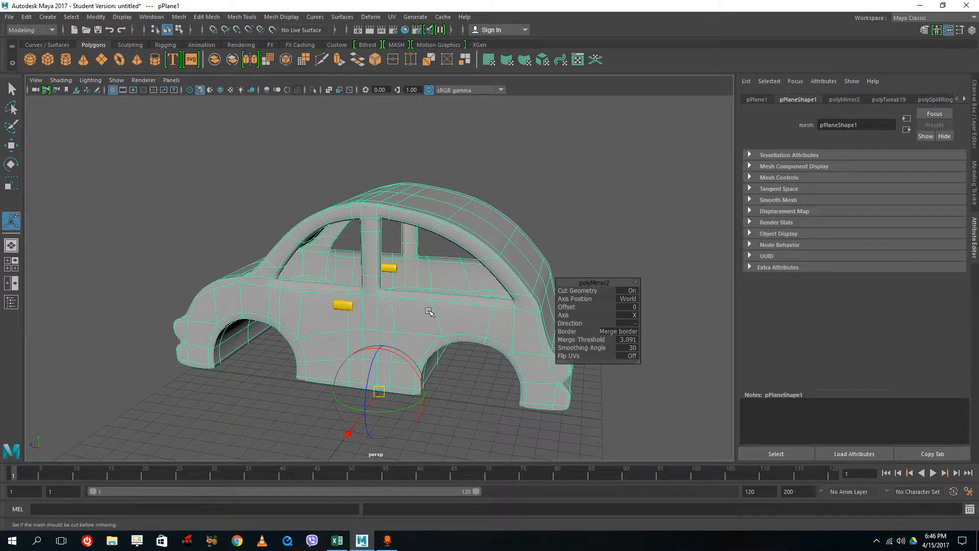
right_drag(430, 311, 426, 495)
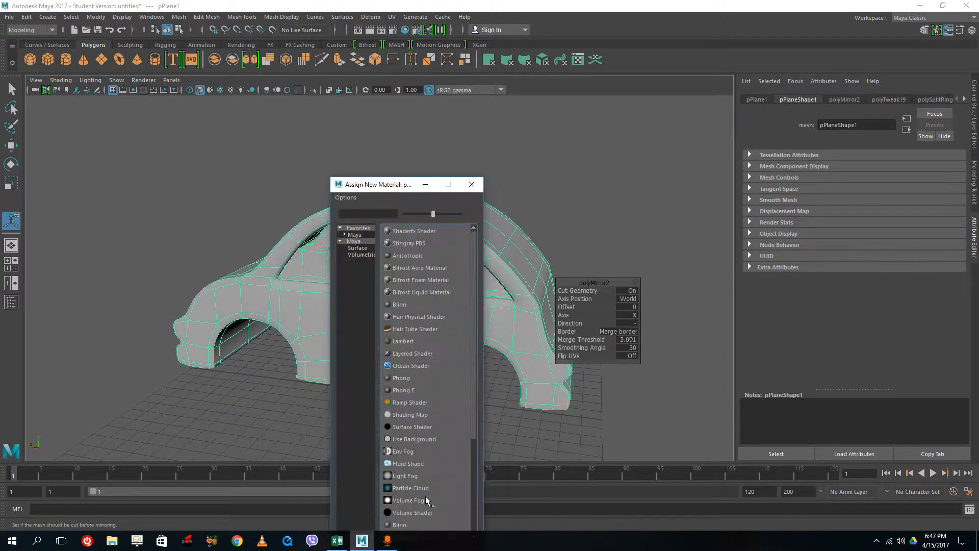
click(403, 300)
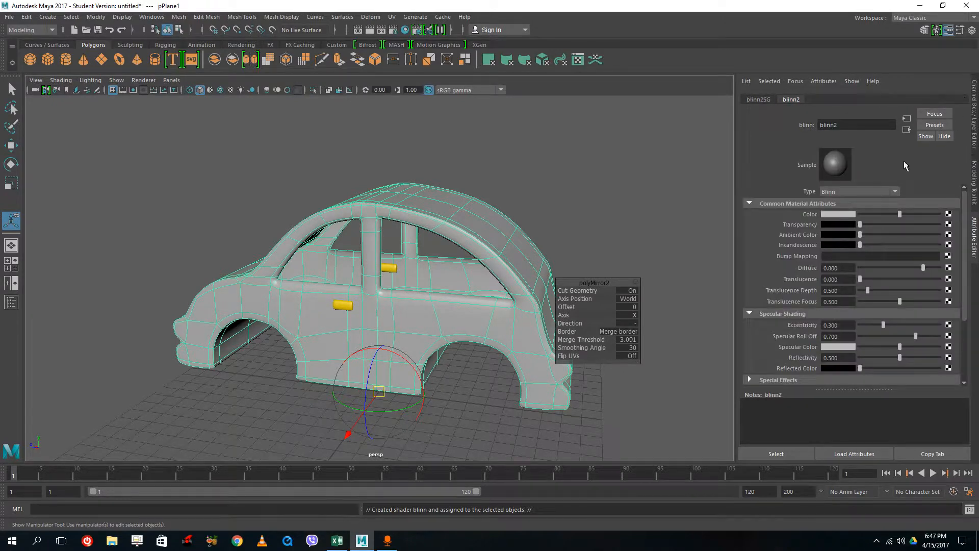
- Set the car body's Blinn material colour to a bright orange-red and deselect the body
click(836, 213)
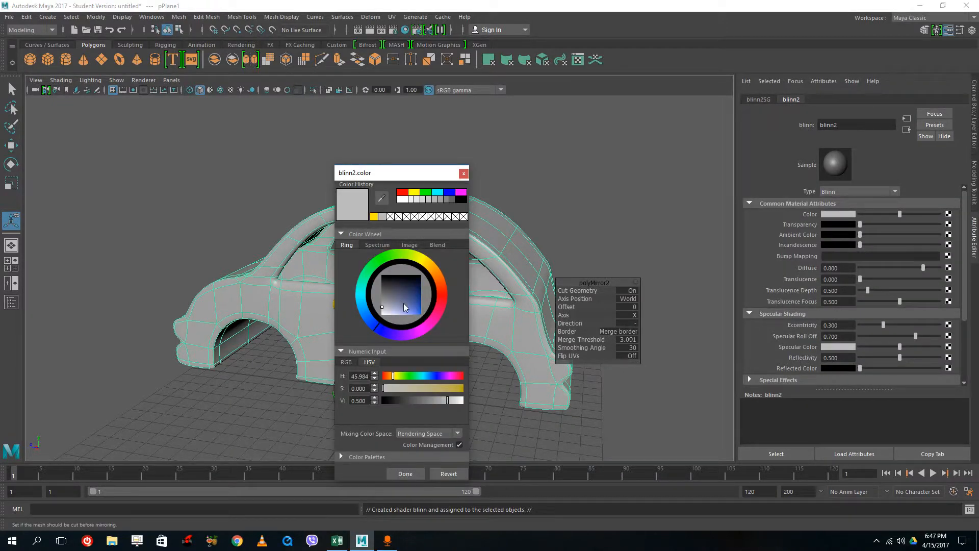
mouse_move(402, 303)
mouse_down()
mouse_move(411, 313)
mouse_move(417, 300)
mouse_move(418, 433)
mouse_up()
click(441, 293)
click(405, 473)
click(246, 389)
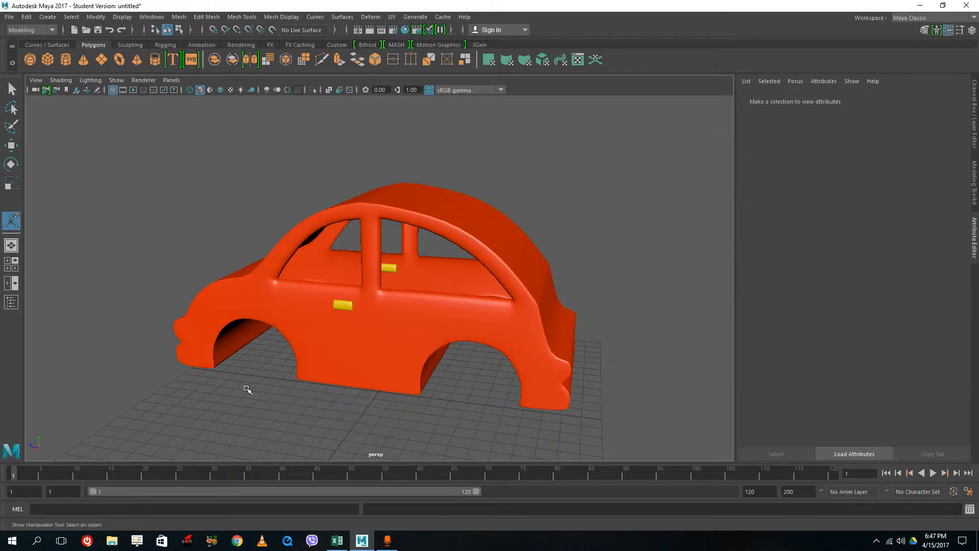
- Delete the lower and upper faces in the near half of the windshield area on the car body
alt+drag(247, 389, 361, 229)
click(359, 232)
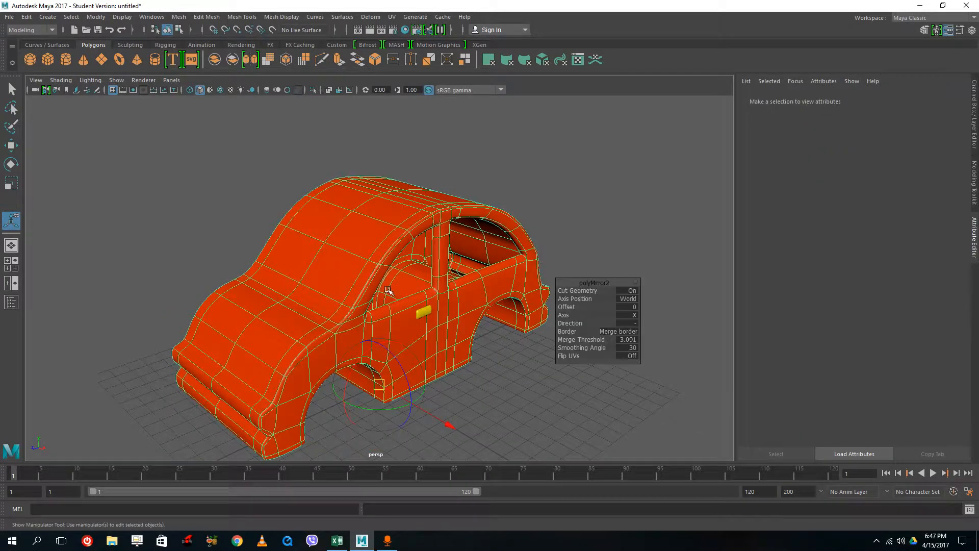
alt+drag(354, 284, 497, 280)
right_drag(393, 248, 392, 276)
click(394, 290)
alt+drag(474, 354, 433, 343)
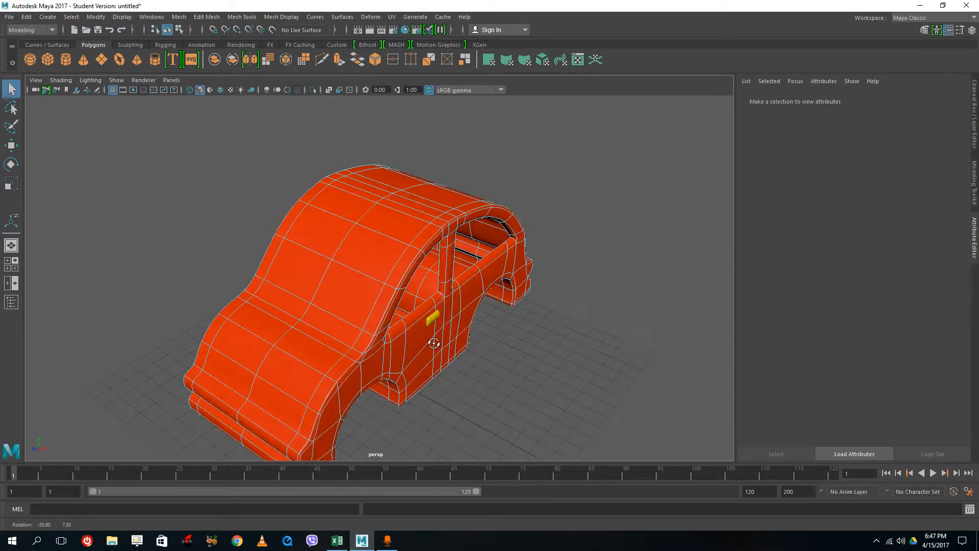
click(345, 294)
click(348, 303)
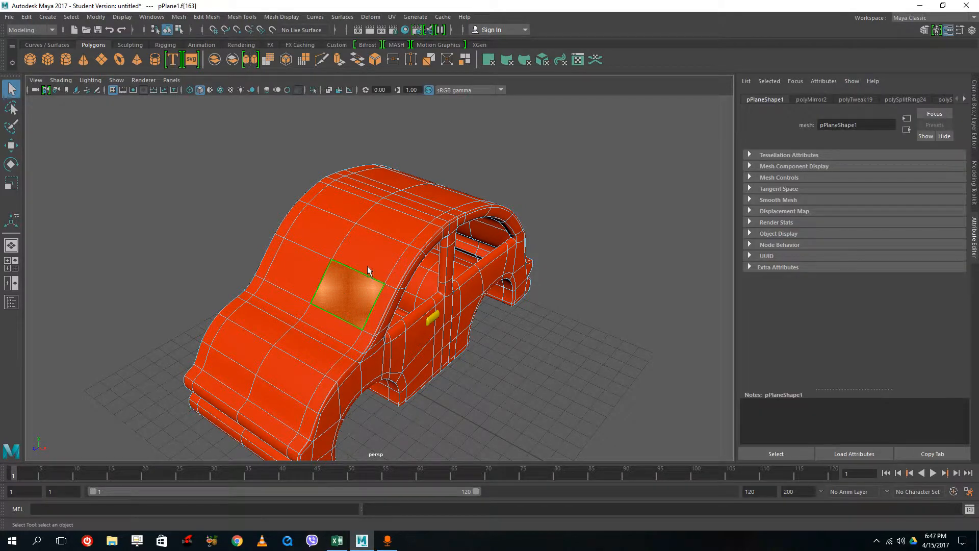
key(Delete)
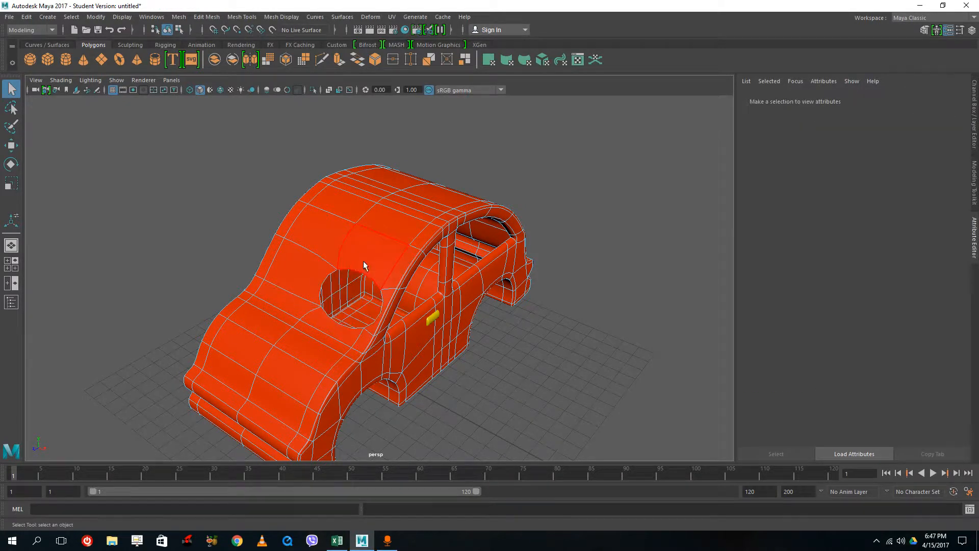
click(322, 248)
key(Delete)
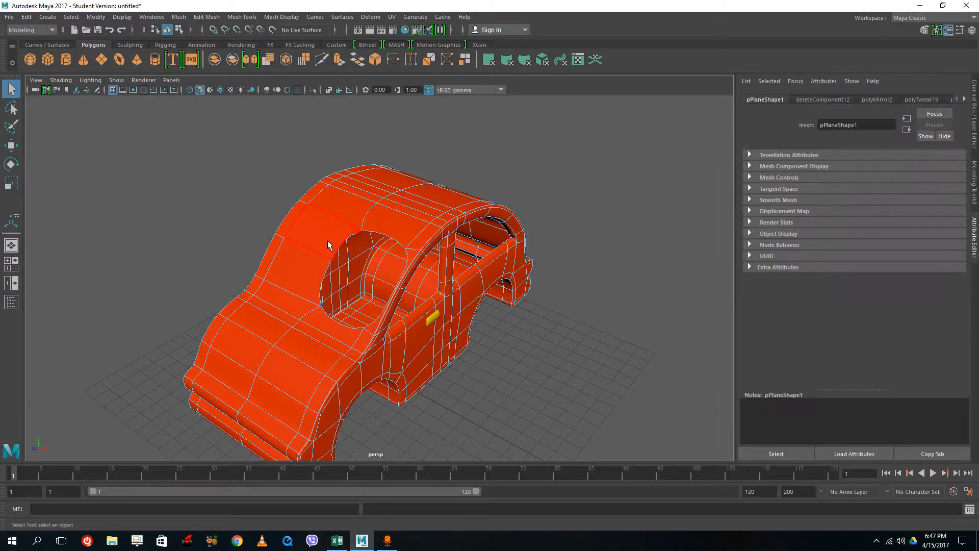
- Delete the two remaining faces in the far half of the windshield area
click(326, 242)
key(Delete)
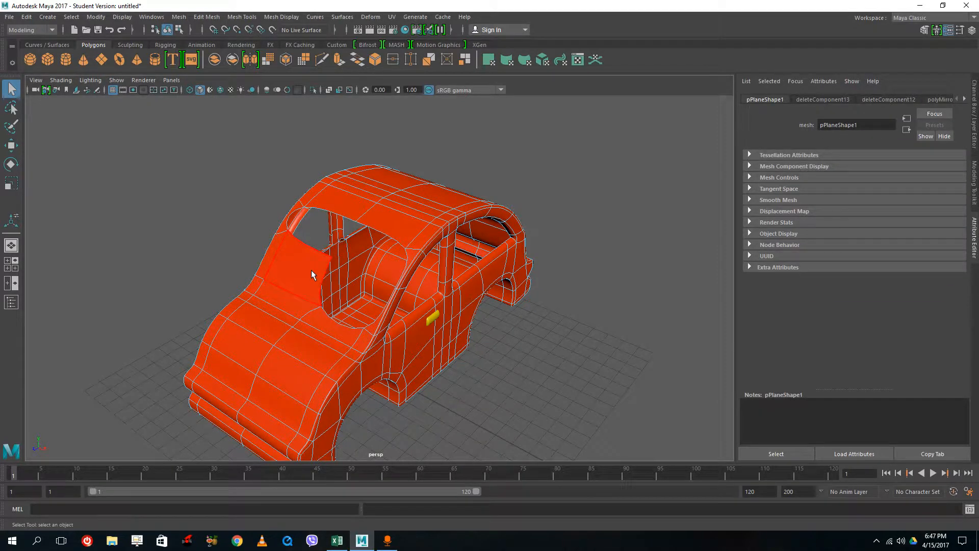
click(316, 270)
key(Delete)
- Delete the two adjacent large faces at the back of the car body to open the rear window
alt+drag(551, 246, 379, 234)
click(377, 260)
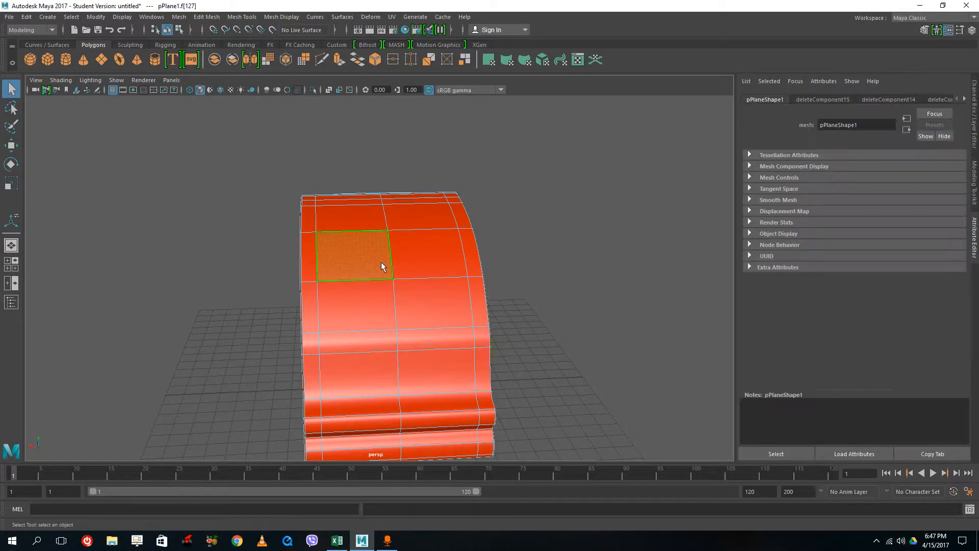
key(Delete)
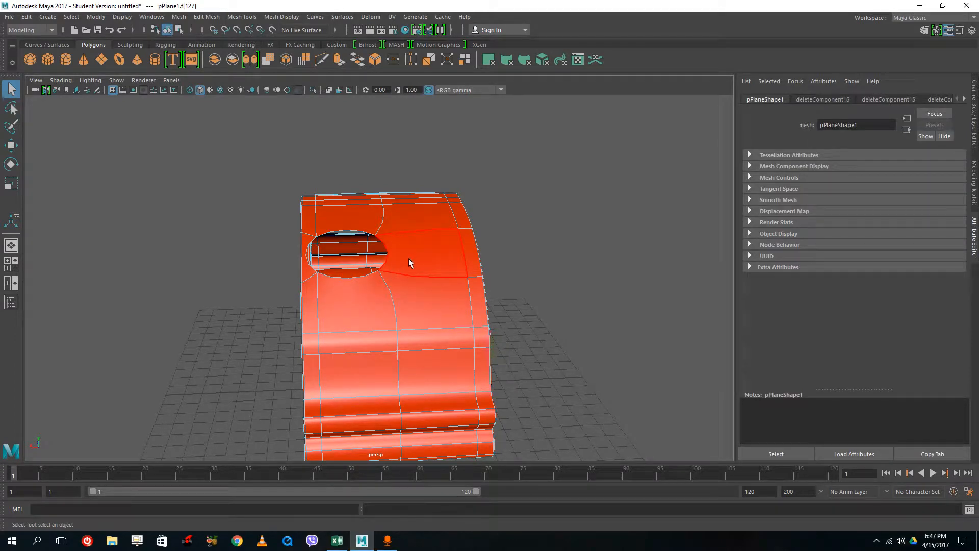
key(Delete)
alt+drag(452, 329, 597, 311)
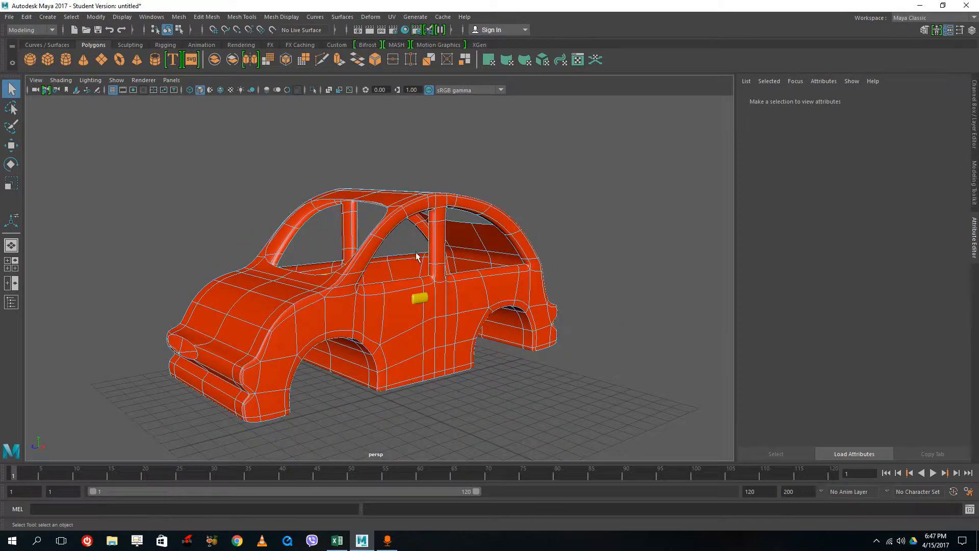
right_click(398, 199)
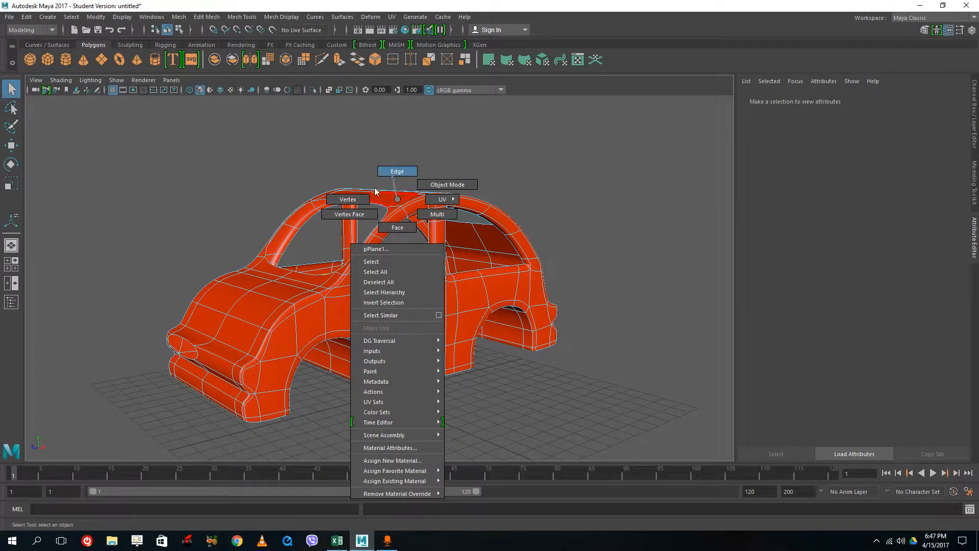
right_drag(398, 228, 398, 228)
alt+drag(376, 210, 388, 207)
right_drag(389, 207, 378, 183)
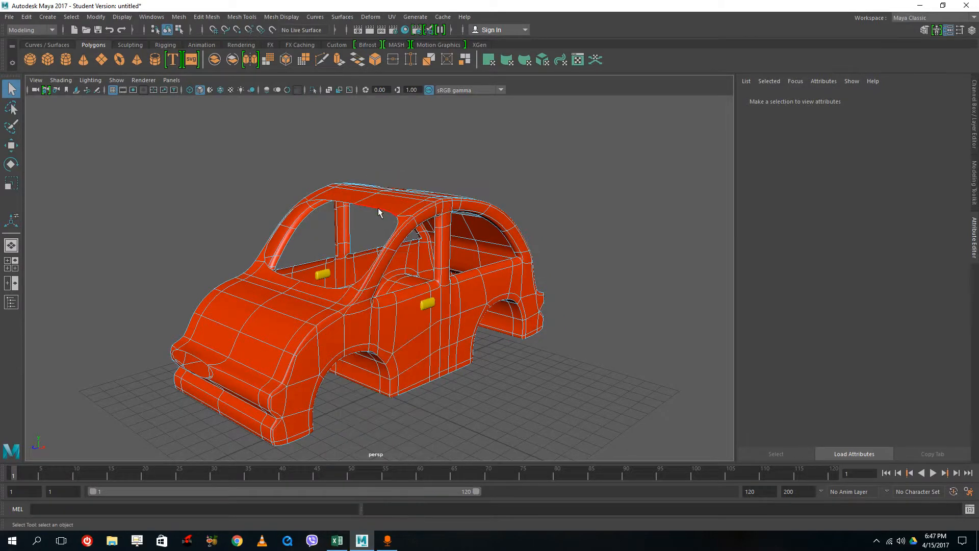
click(346, 206)
alt+drag(365, 203, 345, 217)
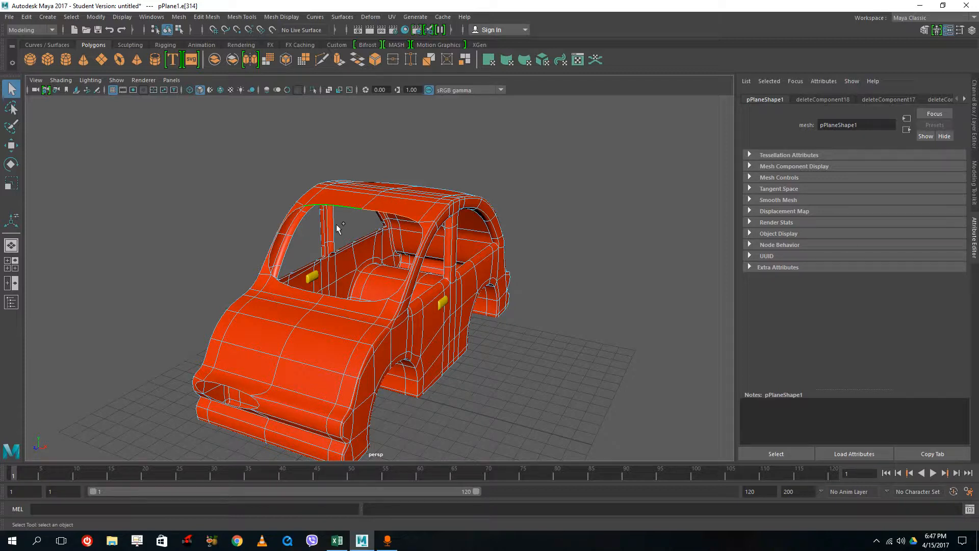
scroll(380, 250, up, 2)
scroll(359, 234, up, 4)
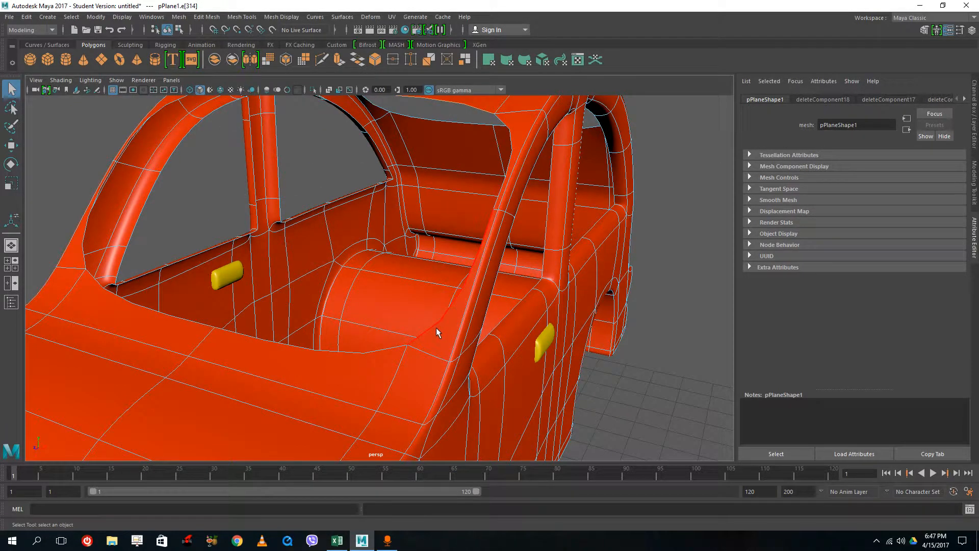
double_click(436, 327)
click(357, 357)
scroll(359, 322, down, 3)
click(586, 334)
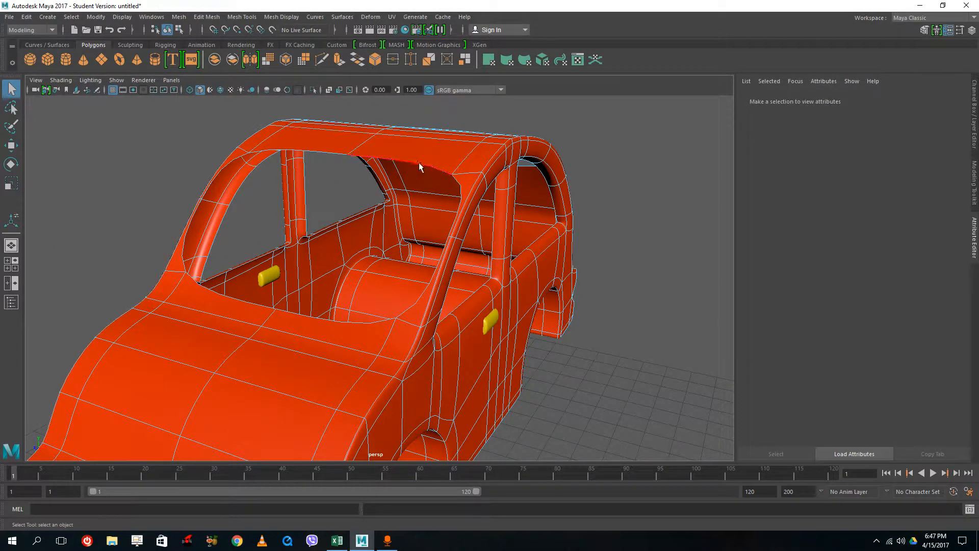
- Examine the car body in object mode from several angles, including straight on from the front
alt+drag(377, 170, 292, 221)
scroll(397, 228, down, 5)
scroll(398, 231, up, 3)
alt+drag(367, 251, 306, 275)
right_drag(440, 203, 507, 187)
click(691, 248)
alt+drag(691, 248, 332, 240)
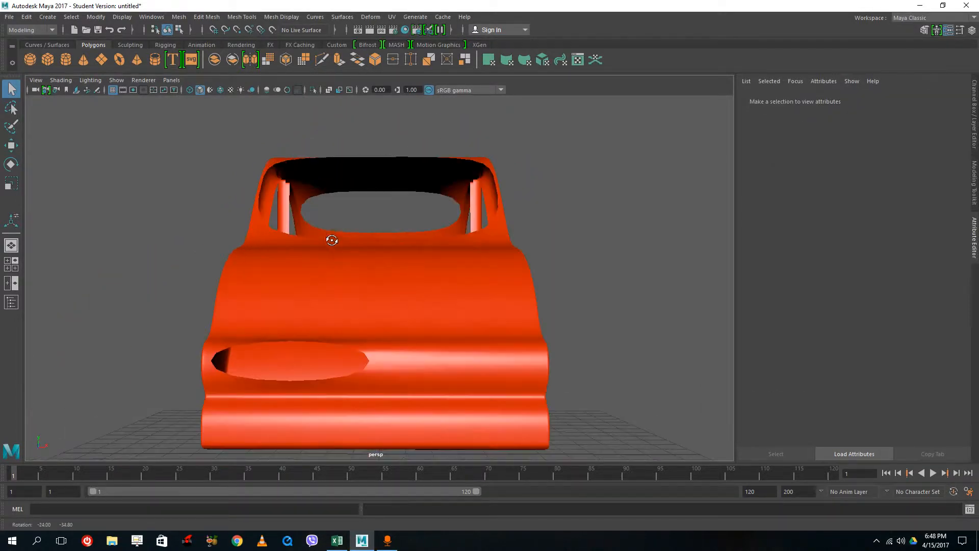
click(396, 371)
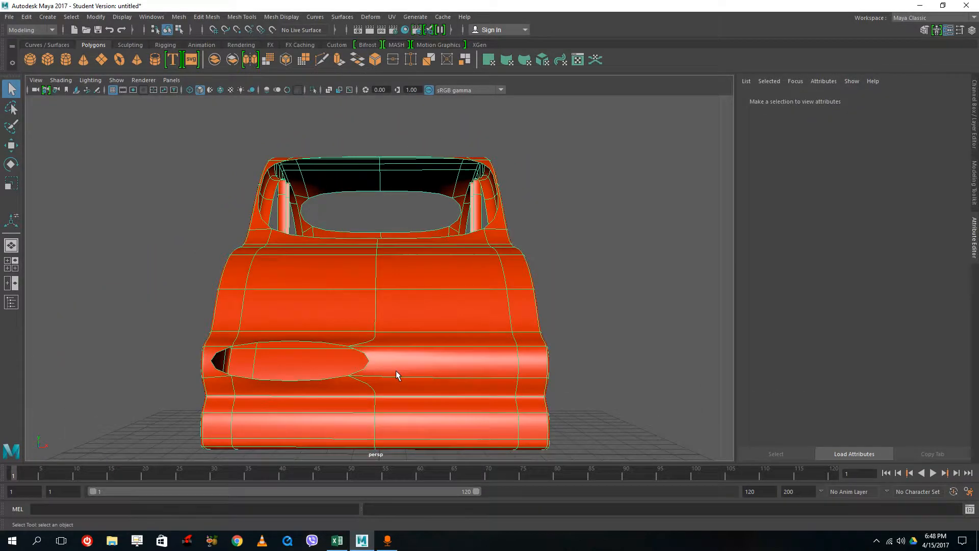
click(332, 361)
key(ctrl+z)
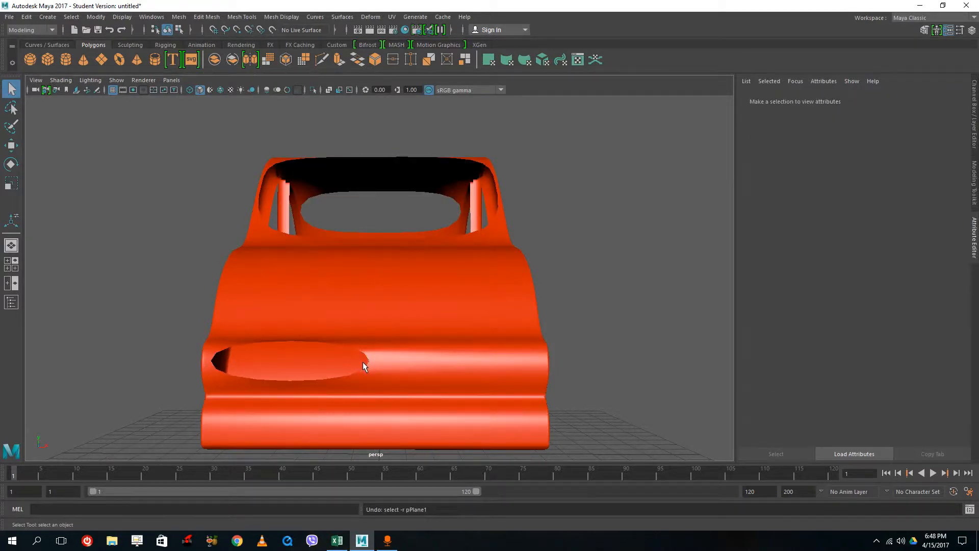
key(ctrl+z)
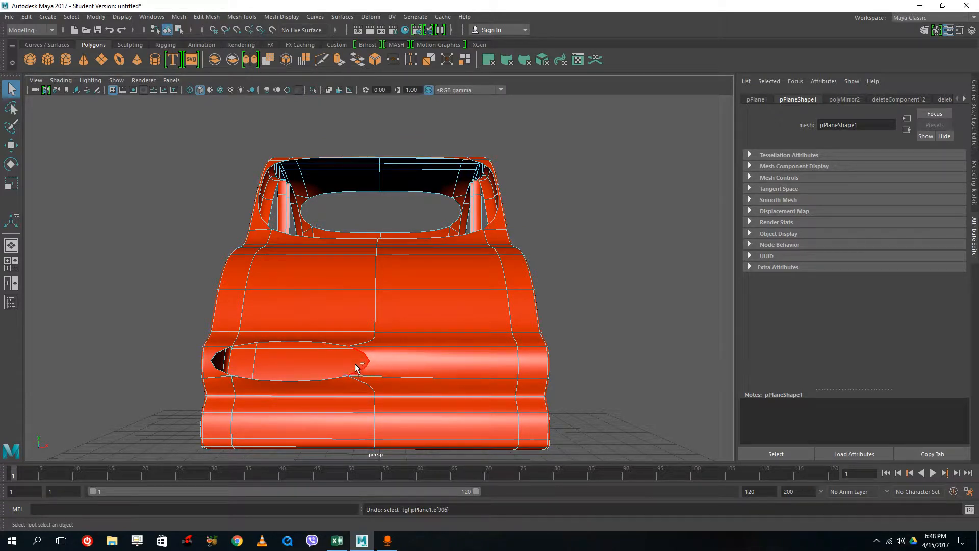
- Select the border edges of the oval opening above the front bumper and close it with Fill Hole
right_drag(369, 351, 426, 228)
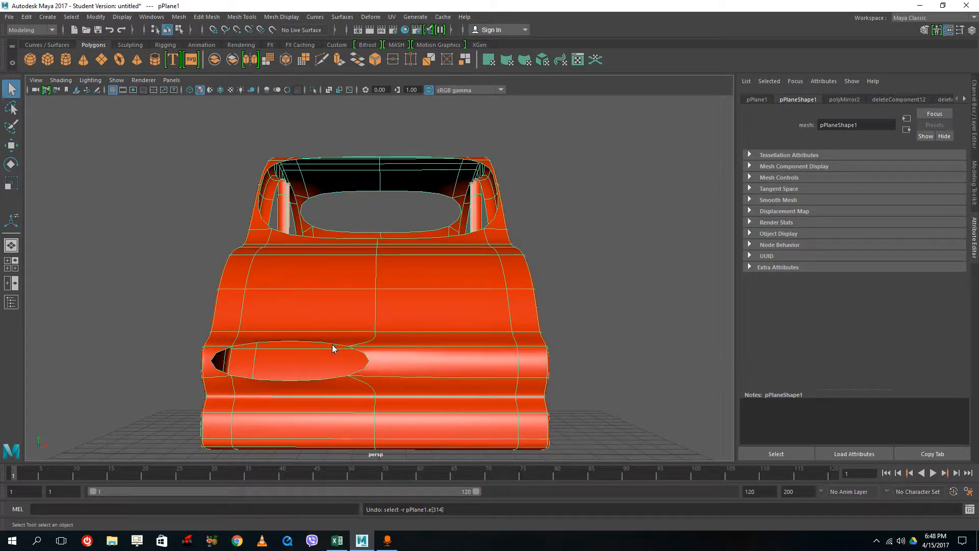
right_drag(332, 333, 332, 220)
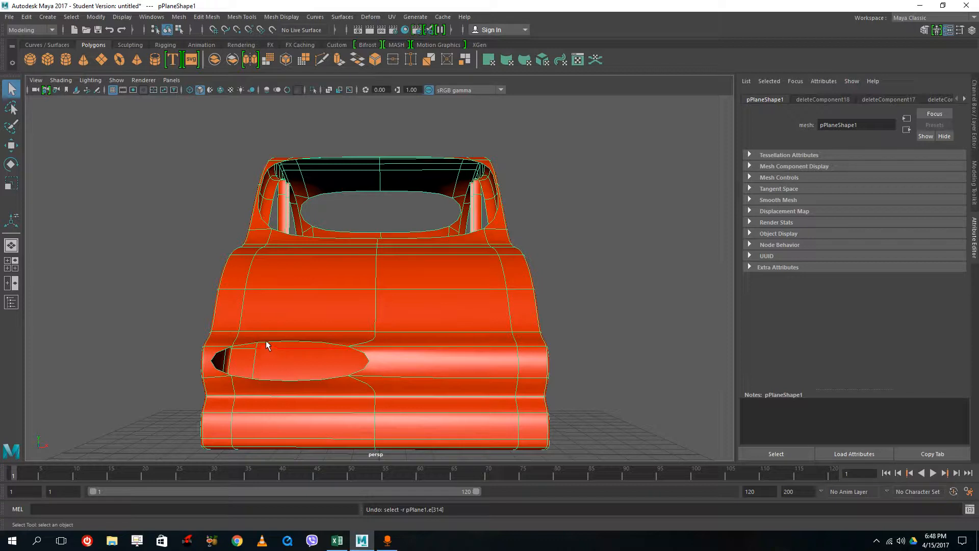
click(267, 341)
click(272, 342)
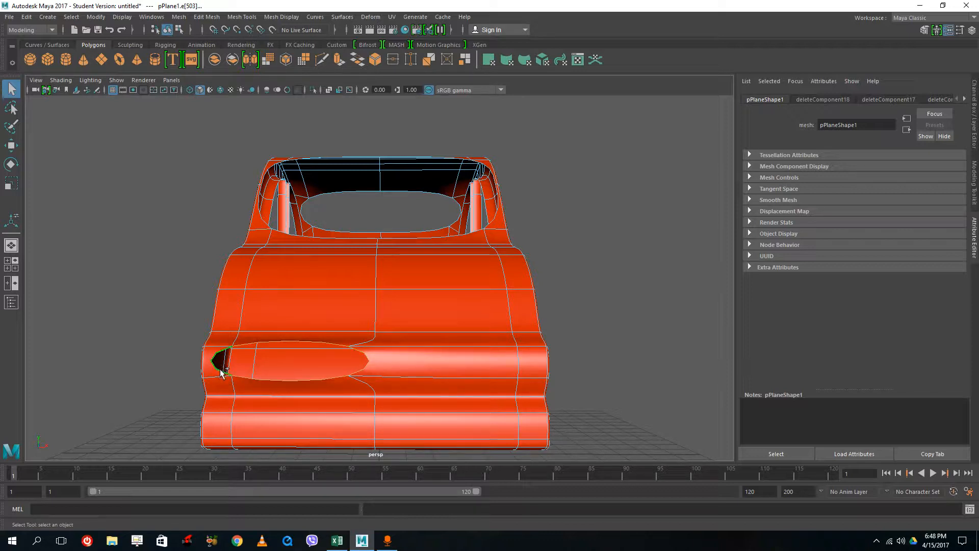
shift+right_click(250, 379)
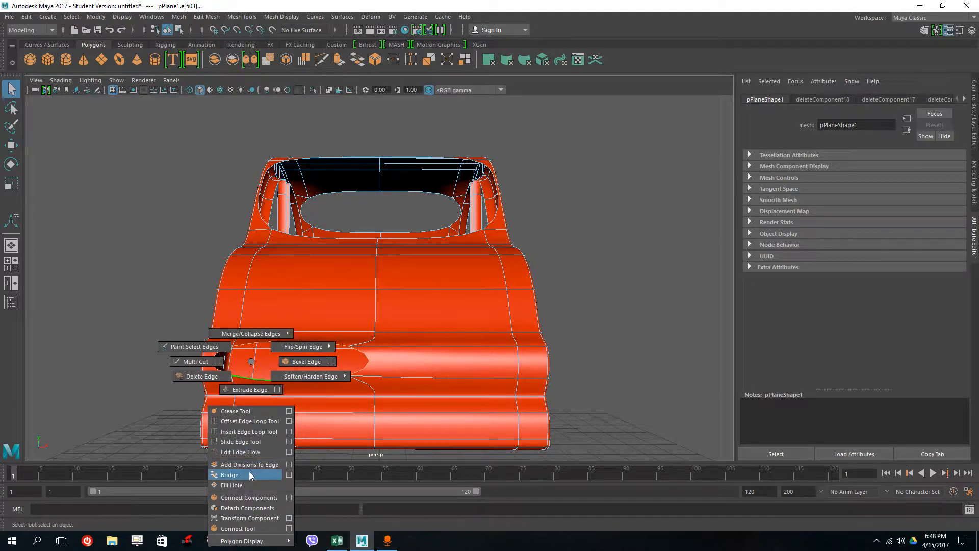
click(244, 483)
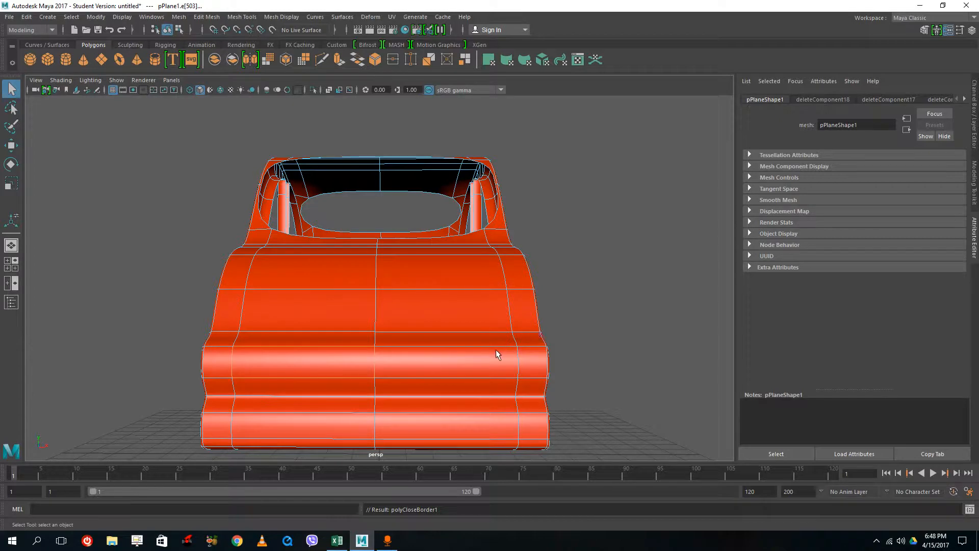
- Return the car body to object mode and clear the selection
alt+drag(497, 355, 495, 246)
right_drag(495, 247, 496, 274)
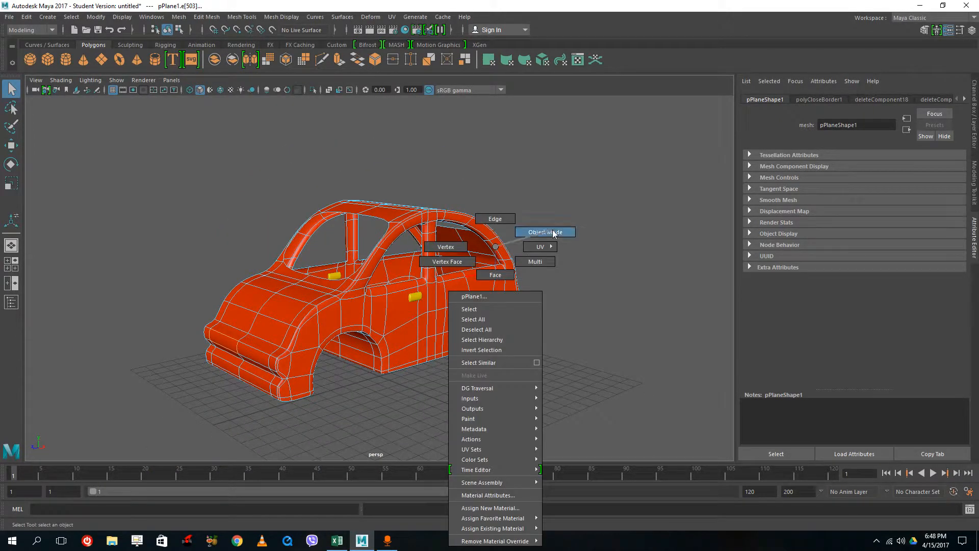
right_drag(553, 233, 554, 233)
click(579, 345)
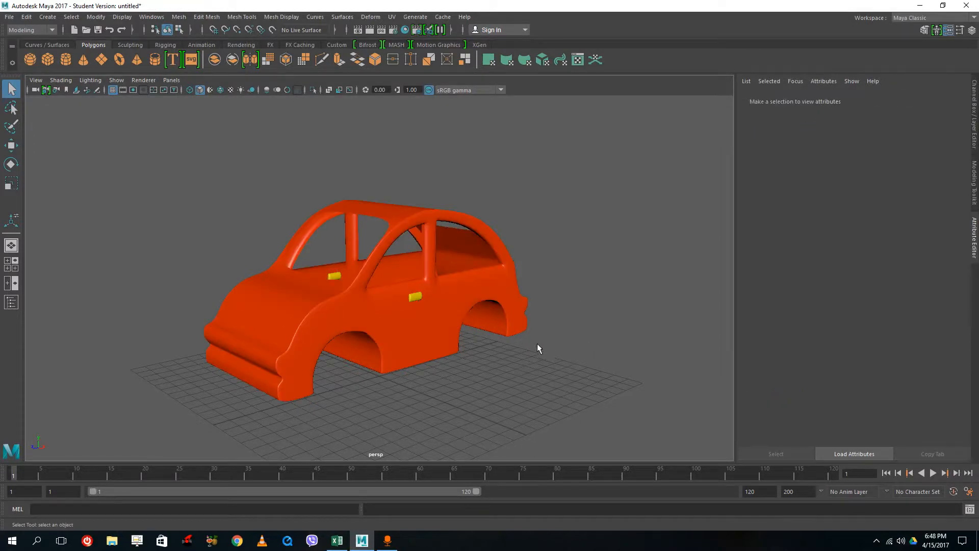
- Draw a polygon plane in the side view that covers the car's front side window, from its lower front corner to its upper rear corner
alt+drag(537, 344, 369, 361)
alt+drag(412, 331, 402, 292)
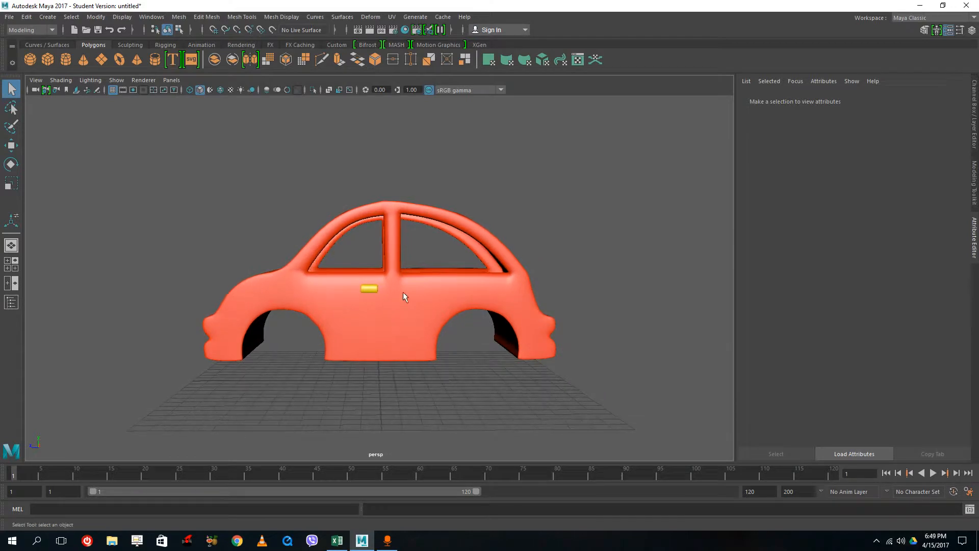
key(space)
key(space)
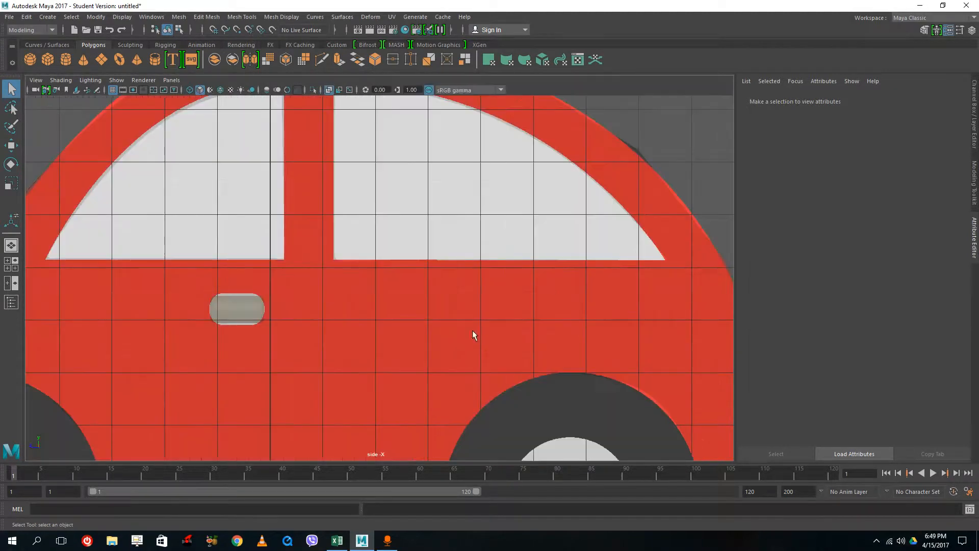
alt+right_drag(274, 249, 271, 214)
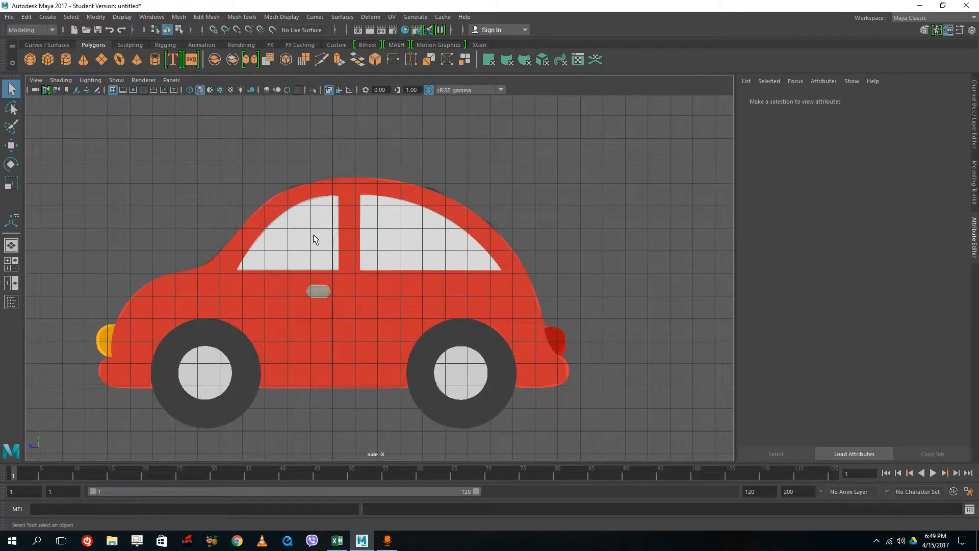
alt+middle_drag(318, 237, 395, 266)
scroll(395, 264, up, 5)
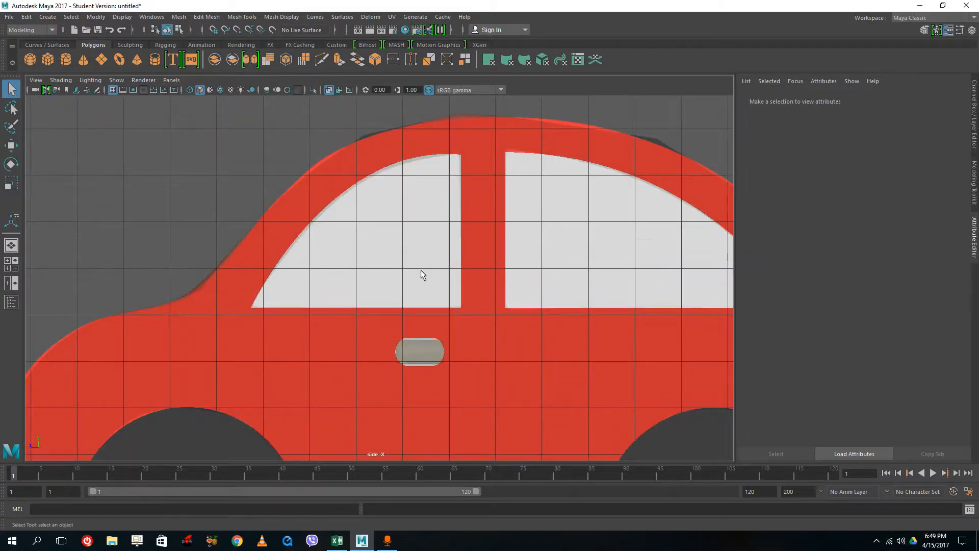
click(101, 59)
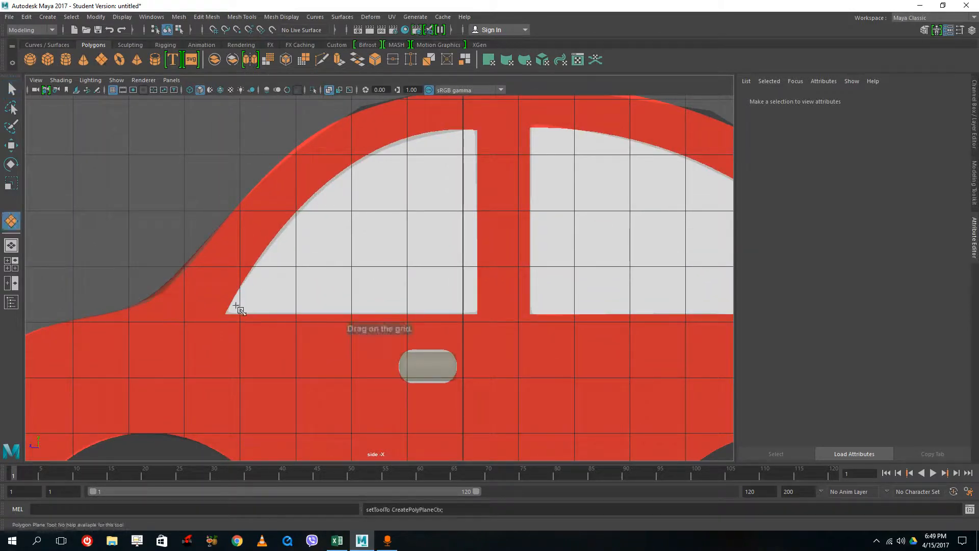
drag(233, 310, 477, 130)
- Move the upper front corner vertex of the new plane onto the curved edge of the front side window
click(328, 179)
right_drag(327, 180, 289, 171)
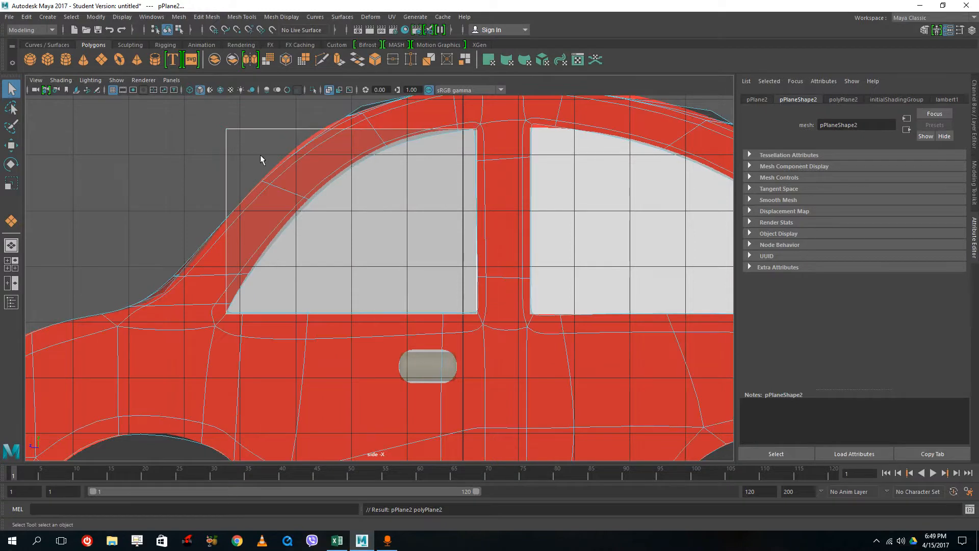
click(256, 146)
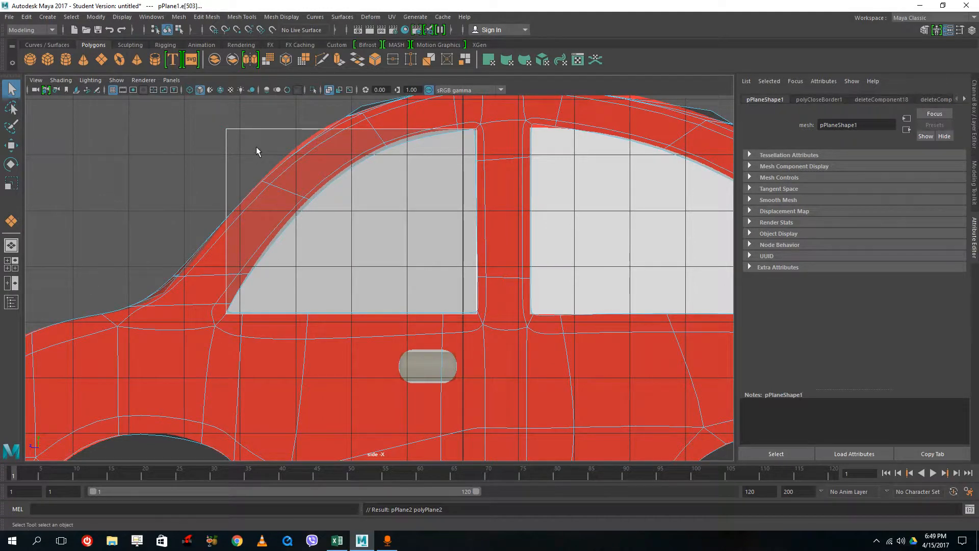
right_drag(256, 146, 235, 144)
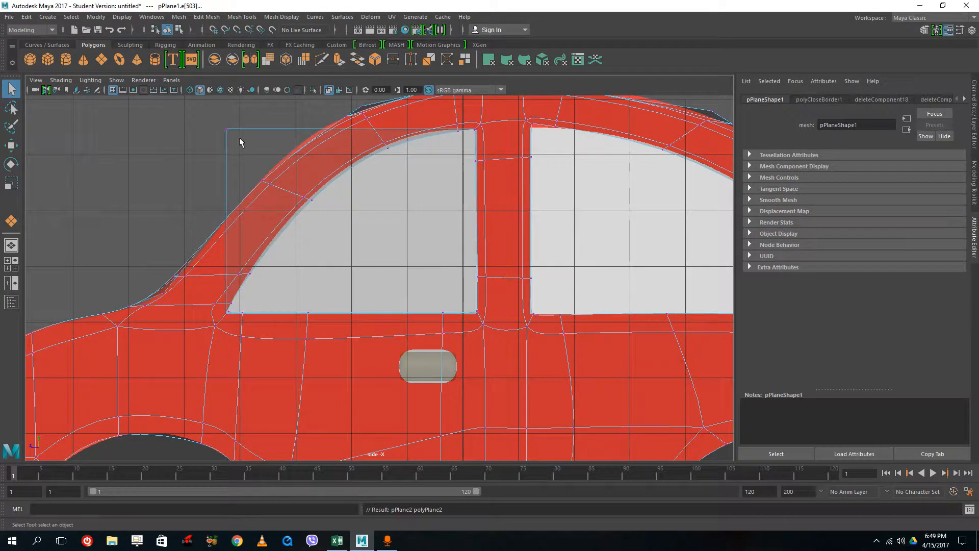
drag(197, 113, 319, 201)
click(13, 147)
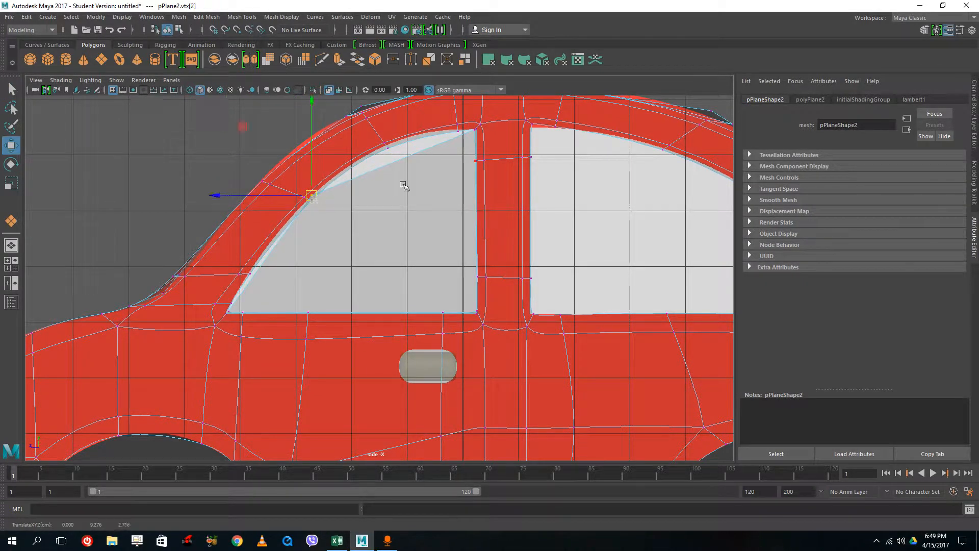
- Insert one roughly vertical and one roughly horizontal edge loop through the middle of the front window plane
right_drag(404, 184, 383, 200)
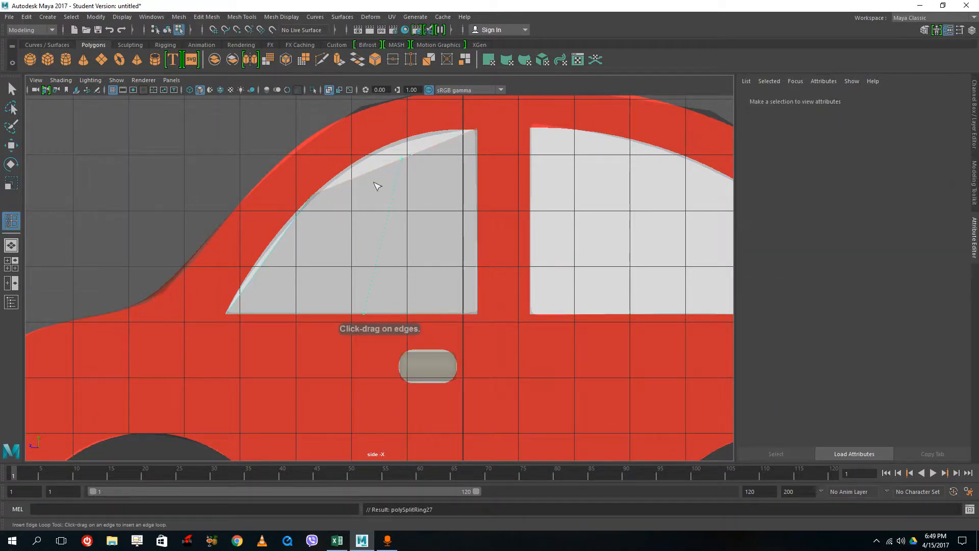
drag(295, 218, 275, 250)
right_drag(315, 236, 288, 233)
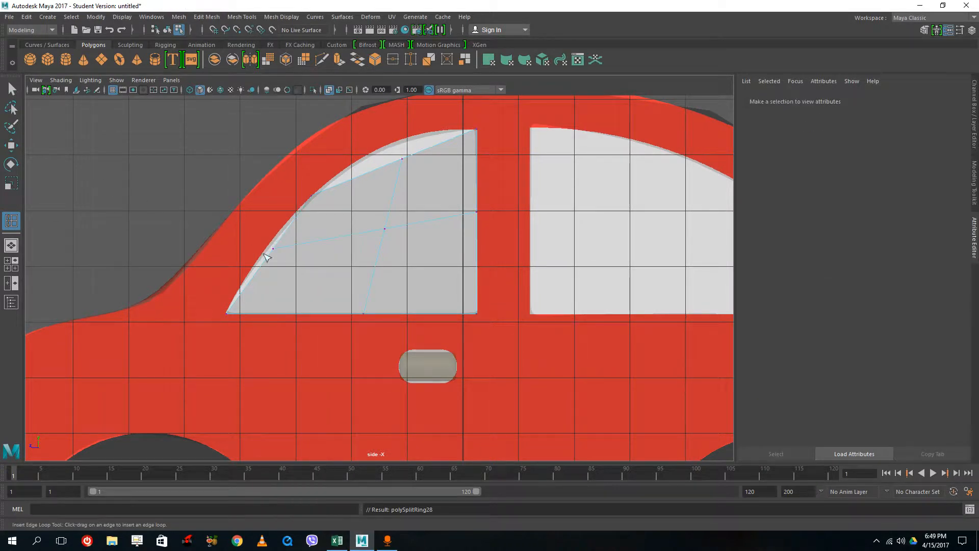
- Move the new front-edge and upper-edge vertices of the front window plane onto the window's curve, and return to object mode
click(10, 89)
click(273, 249)
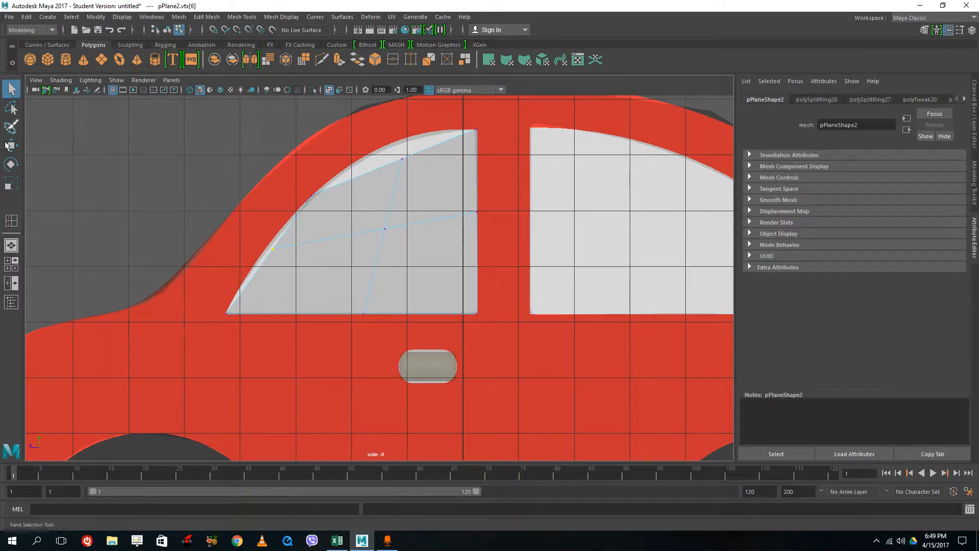
key(w)
drag(273, 252, 265, 251)
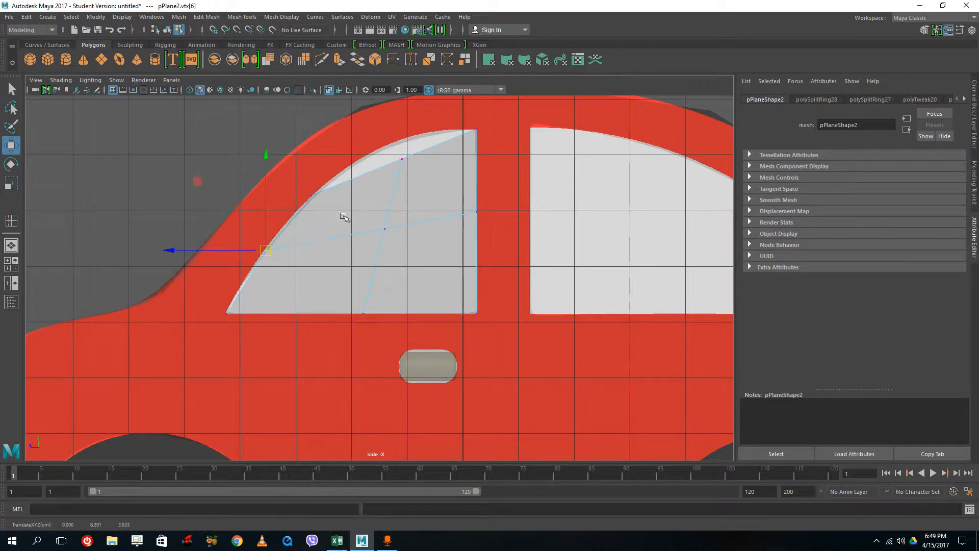
click(402, 158)
drag(401, 158, 389, 144)
right_drag(421, 222, 474, 200)
- Draw a second polygon plane in the side view that covers the whole rear side window
alt+middle_drag(607, 225, 425, 239)
scroll(248, 193, down, 1)
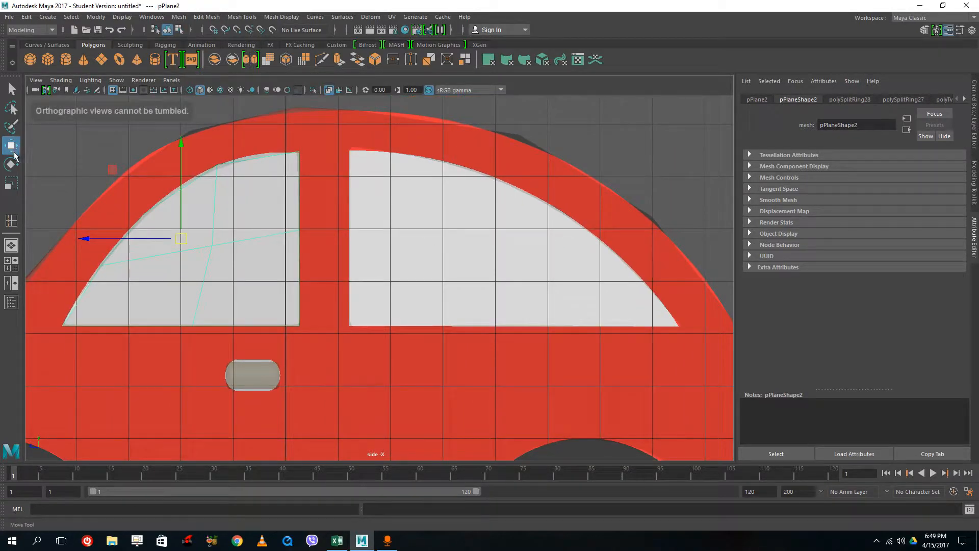
click(101, 60)
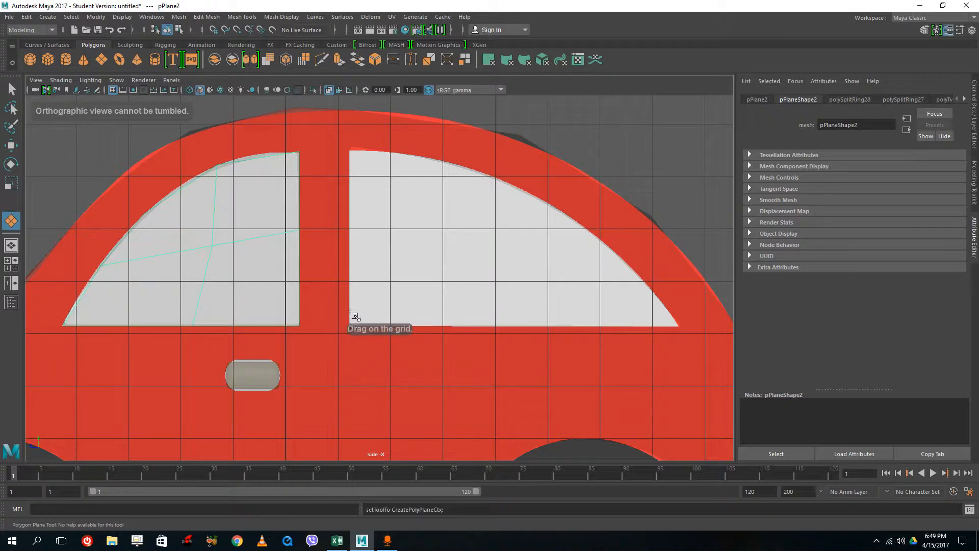
drag(351, 324, 680, 150)
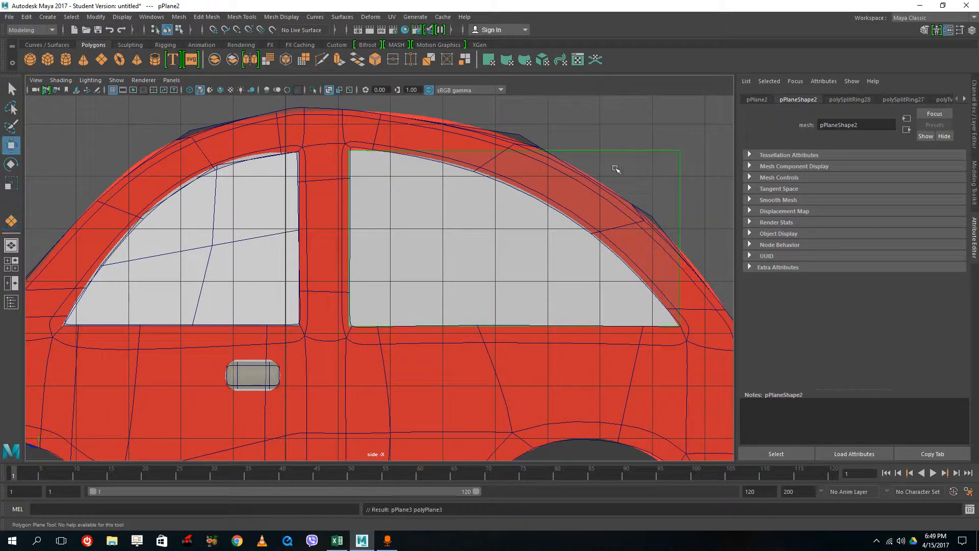
- Insert one vertical and one horizontal edge loop near the middle of the rear side window plane
right_click(571, 162)
shift+right_drag(565, 154, 525, 169)
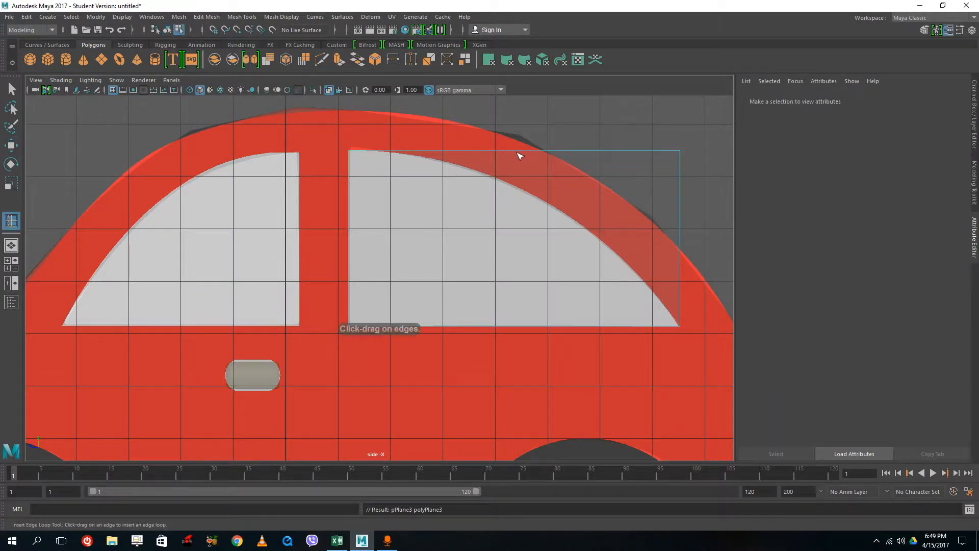
drag(515, 152, 513, 151)
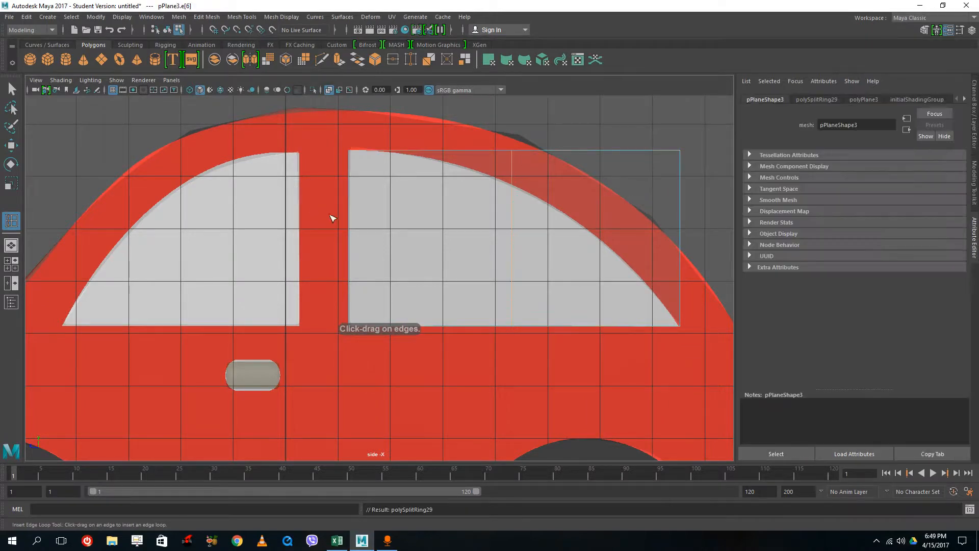
click(349, 234)
- Move the rear window plane's upper middle vertex onto the window's curve and shift its centre vertex forward and down
right_drag(481, 211, 442, 211)
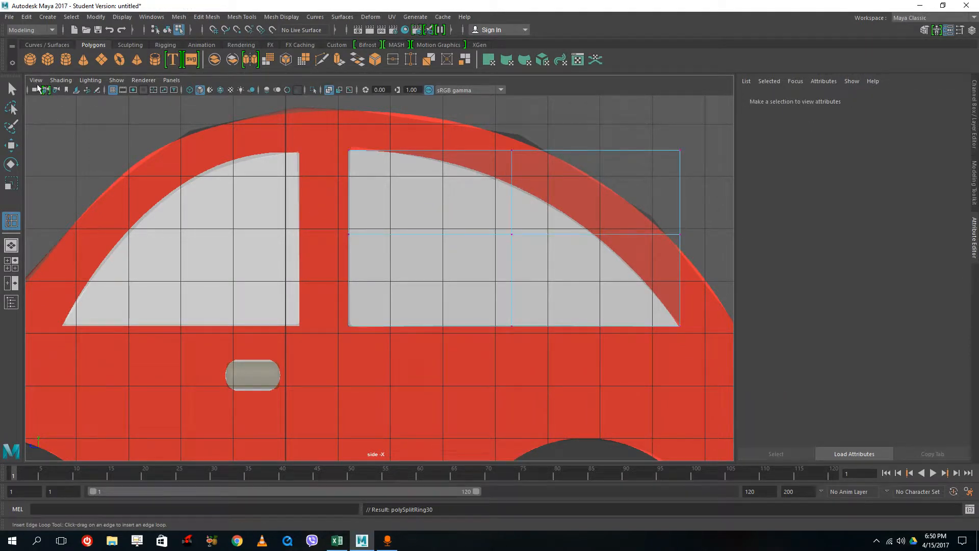
key(q)
drag(530, 122, 455, 162)
key(w)
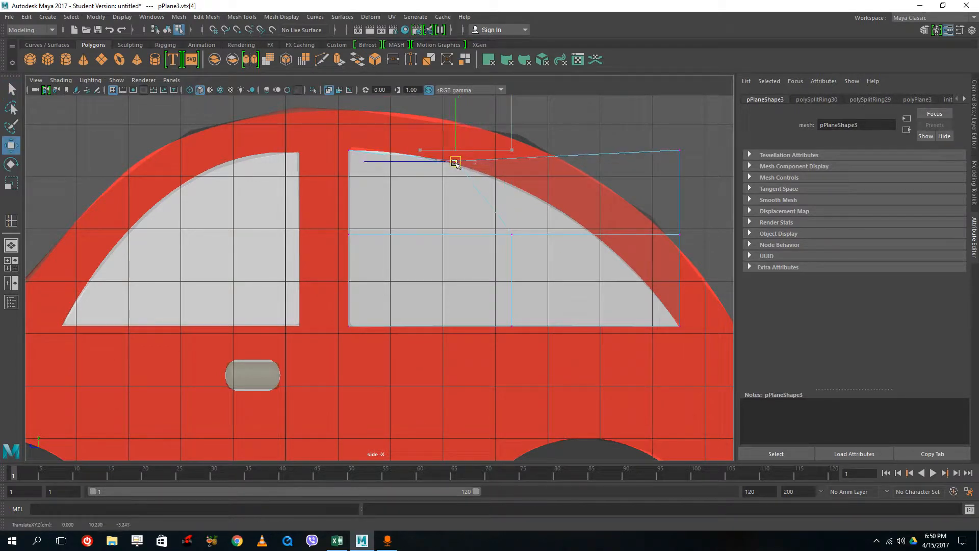
drag(493, 210, 523, 261)
drag(511, 235, 467, 255)
- Fit the rear window plane's upper rear corner and rear-edge vertices to the window's curve, and return to object mode
drag(641, 131, 739, 200)
drag(680, 152, 561, 212)
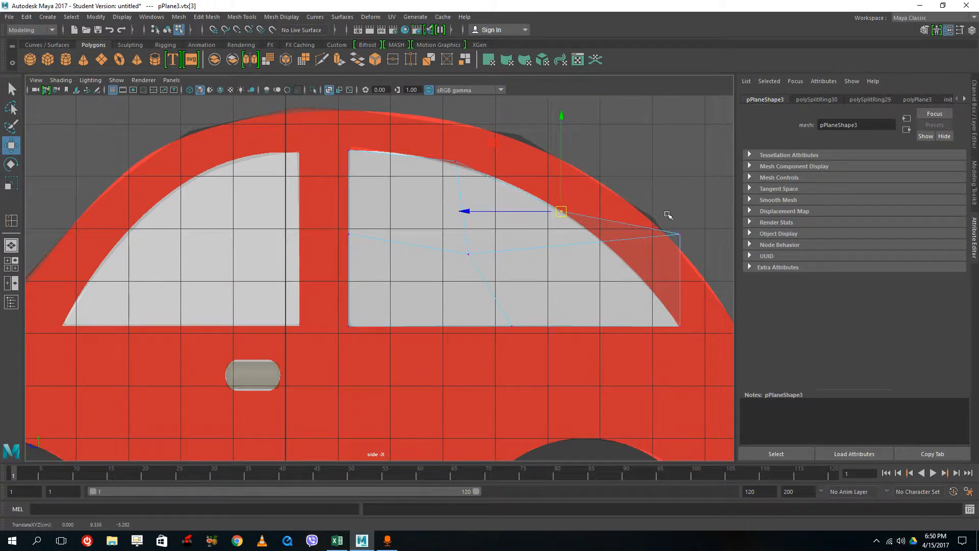
drag(666, 212, 638, 275)
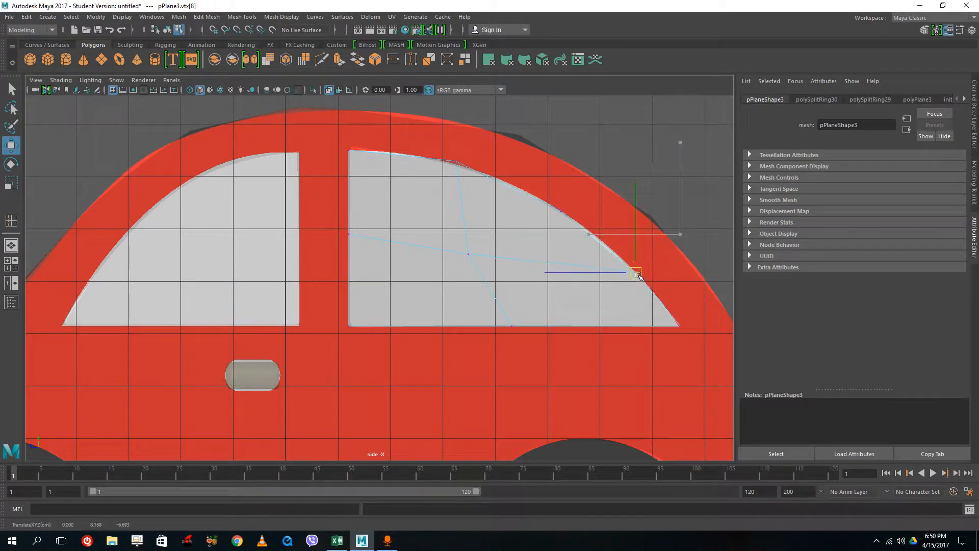
drag(509, 166, 564, 212)
drag(395, 125, 461, 174)
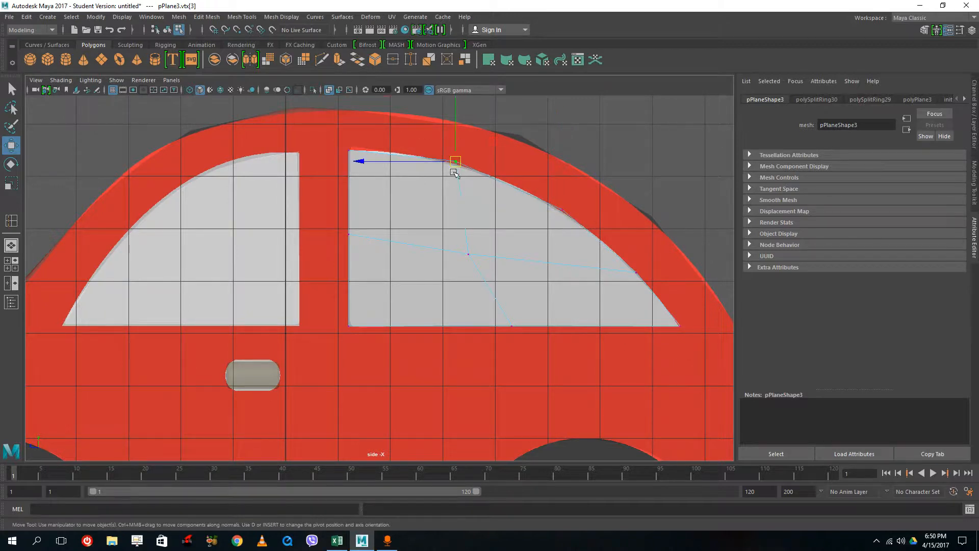
drag(336, 141, 351, 152)
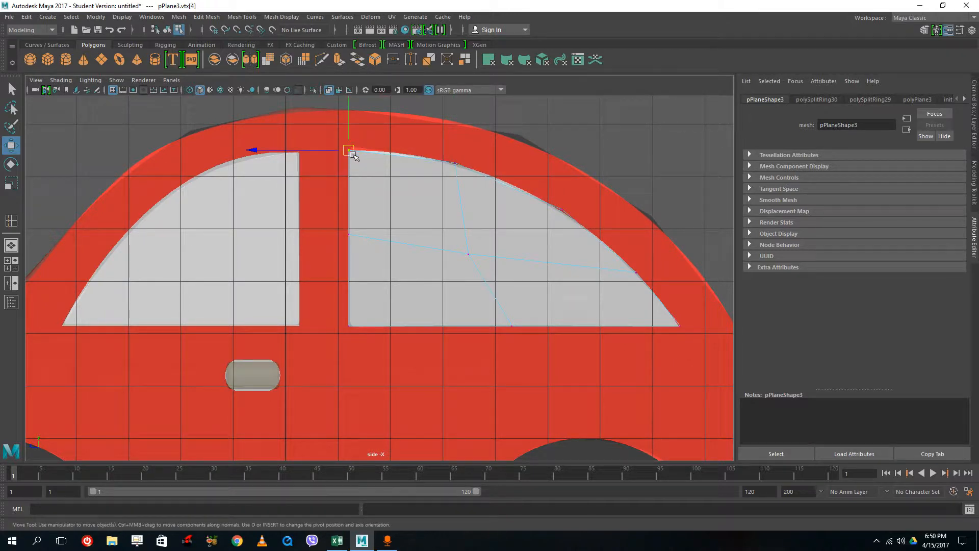
right_drag(420, 198, 462, 176)
- Select both side window planes in the perspective view and move them sideways out of the car body
key(space)
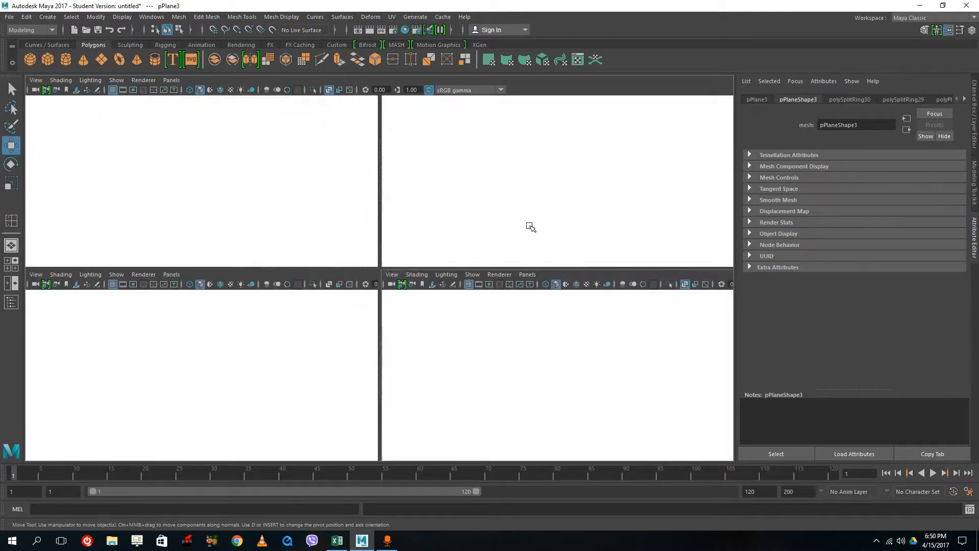
key(space)
mouse_move(529, 229)
alt+mouse_down()
mouse_move(533, 265)
mouse_move(531, 247)
alt+mouse_up()
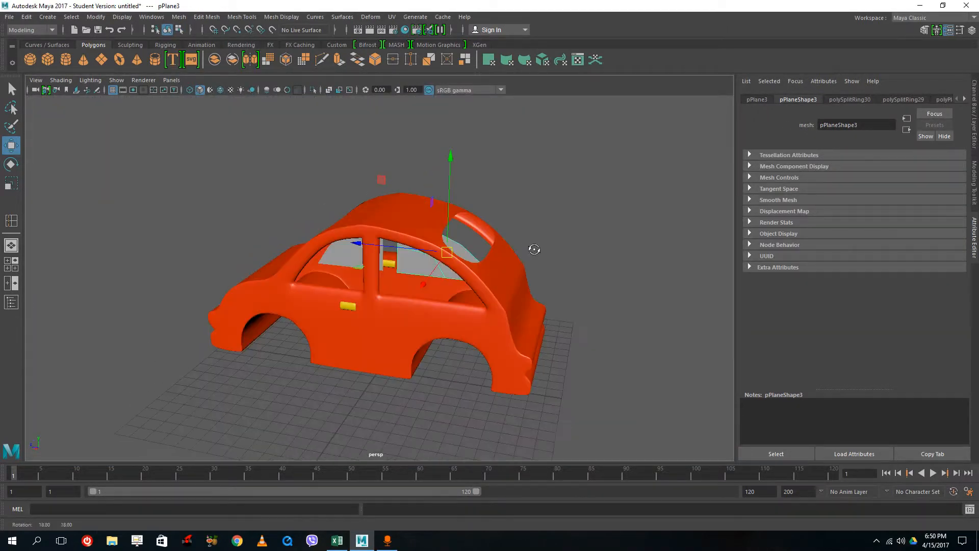
click(348, 254)
drag(323, 263, 259, 322)
- Extrude all faces of the rear side window plane with a Local Translate Z of -0.201
alt+drag(441, 340, 202, 289)
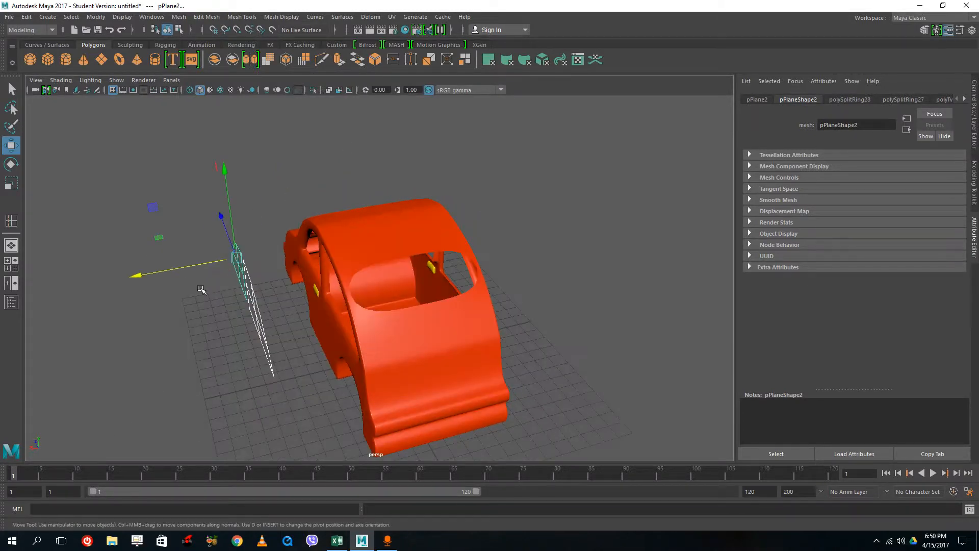
alt+drag(258, 312, 234, 293)
right_click(235, 290)
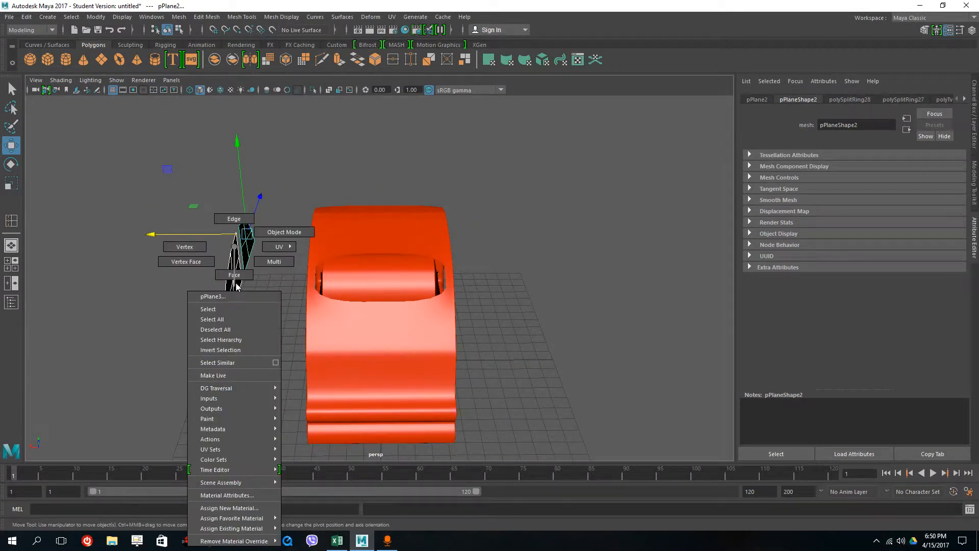
right_drag(236, 287, 235, 275)
drag(167, 169, 226, 249)
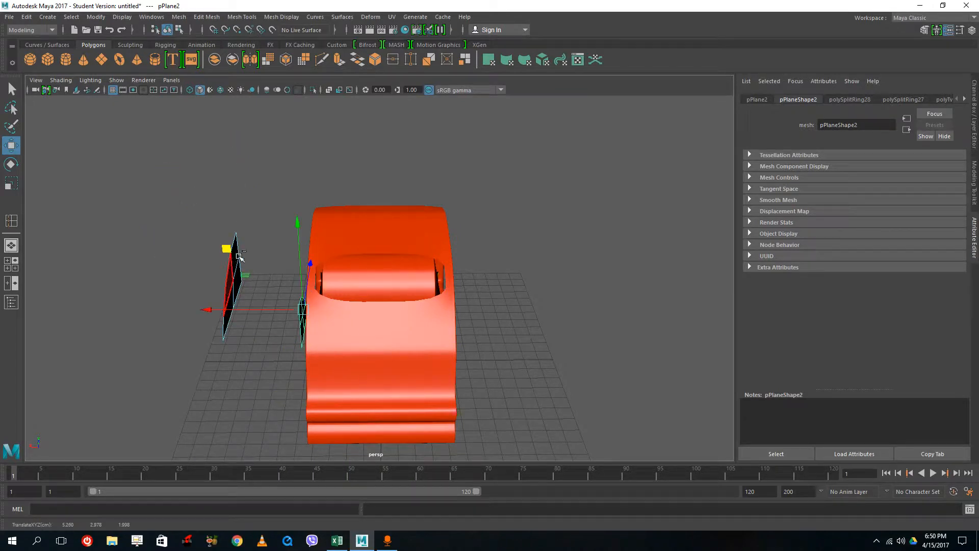
key(ctrl+z)
drag(209, 184, 271, 377)
click(338, 60)
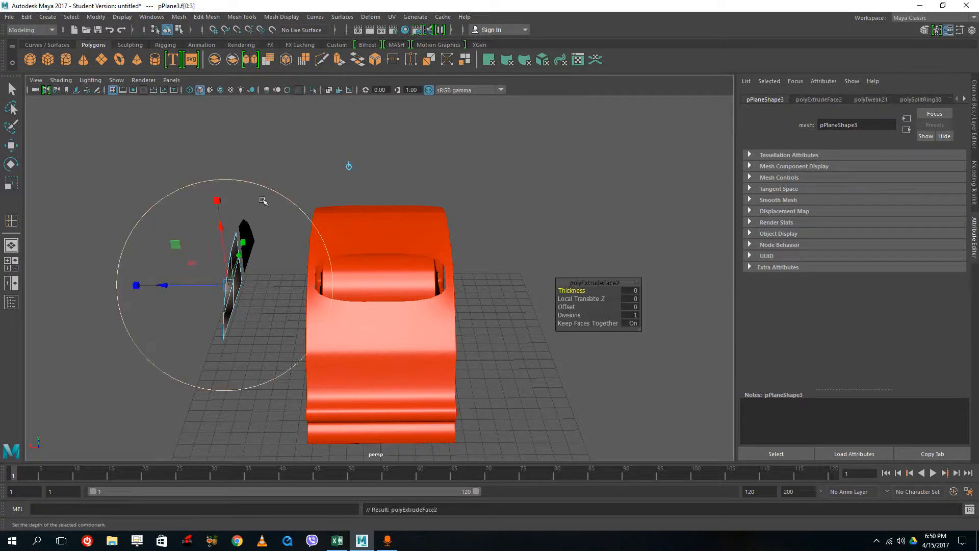
drag(197, 286, 180, 289)
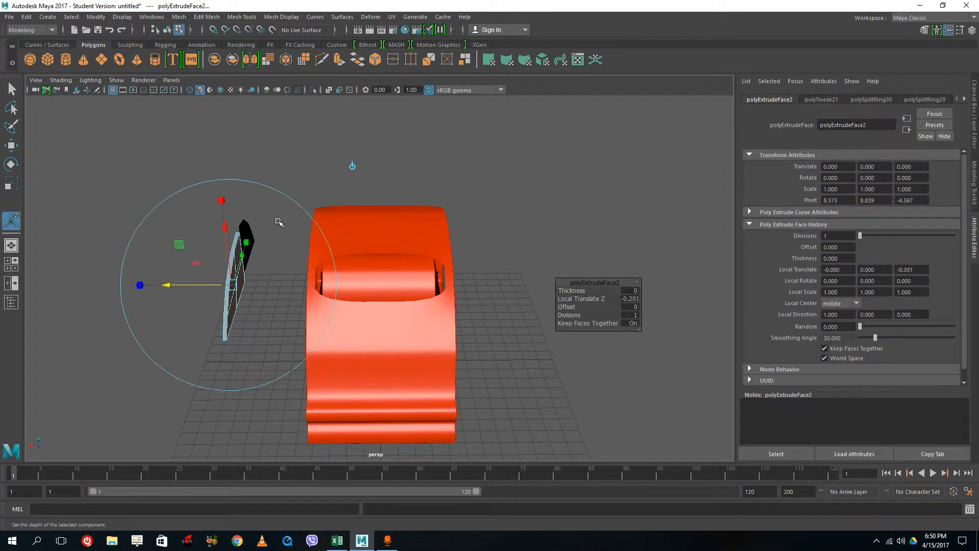
- Extrude all faces of the front side window plane to give it a thin thickness
click(300, 142)
drag(225, 188, 297, 296)
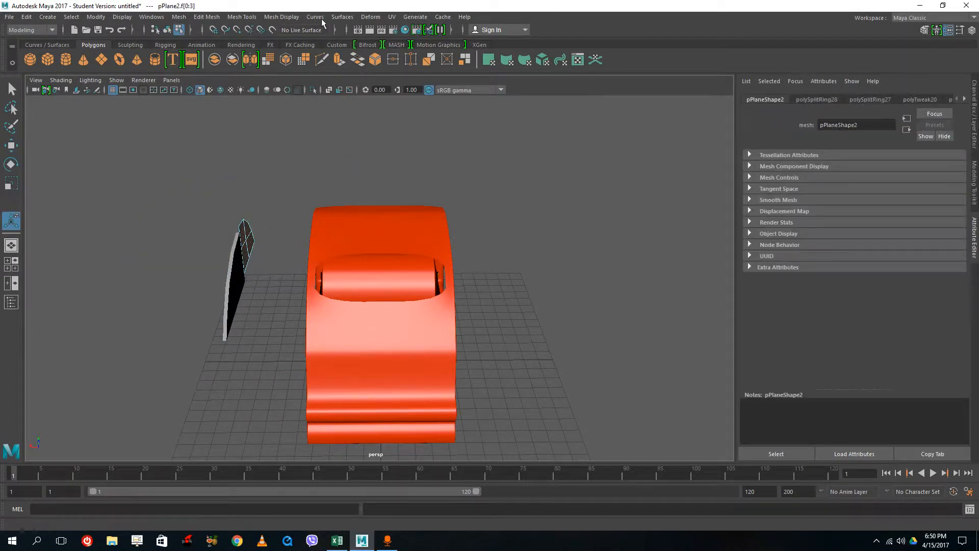
click(338, 59)
drag(221, 234, 252, 271)
- Insert edge loops close to the outer borders of the front side window pane and preview the pane smoothed
key(f)
alt+drag(409, 321, 363, 322)
mouse_move(468, 231)
right_down()
mouse_move(497, 208)
mouse_move(504, 215)
mouse_move(450, 234)
right_up()
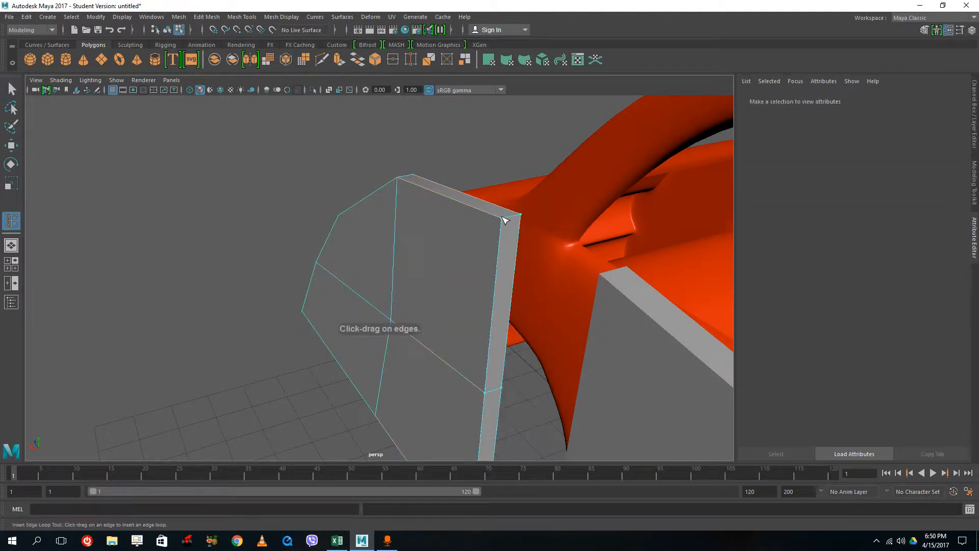
drag(502, 219, 502, 219)
alt+drag(296, 294, 380, 303)
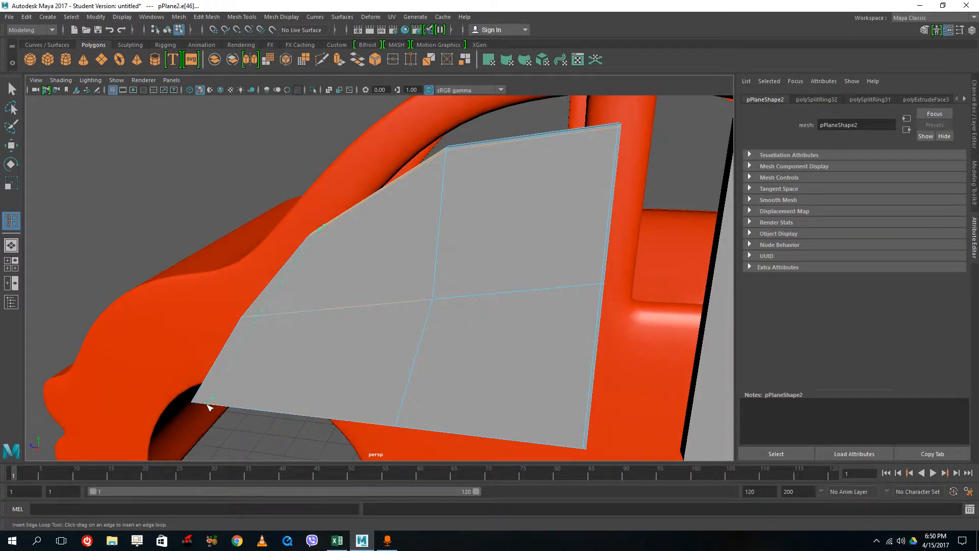
drag(196, 404, 198, 399)
alt+drag(625, 411, 622, 418)
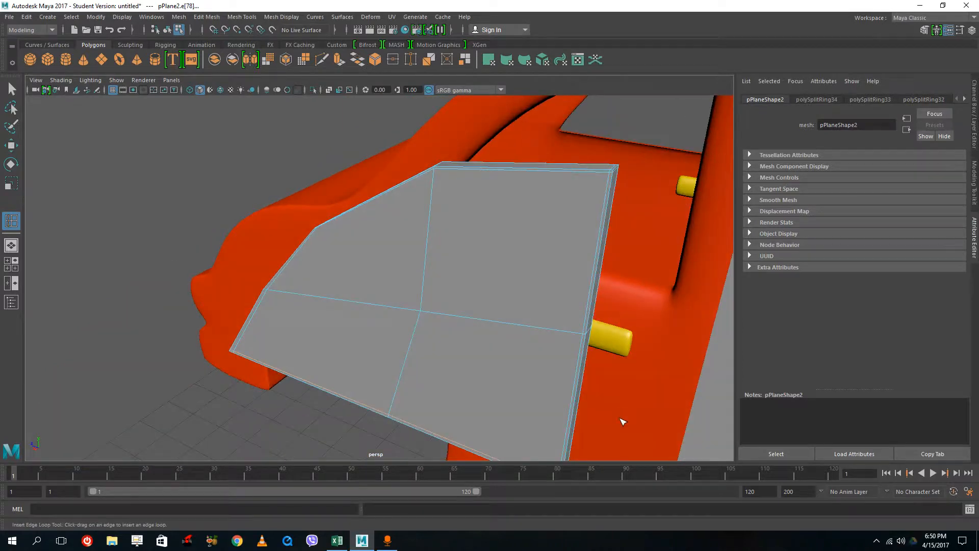
key(2)
scroll(505, 339, down, 3)
alt+drag(472, 311, 467, 349)
- Insert edge loops along the borders of the rear side window pane, preview it smoothed, and return to object mode
click(437, 386)
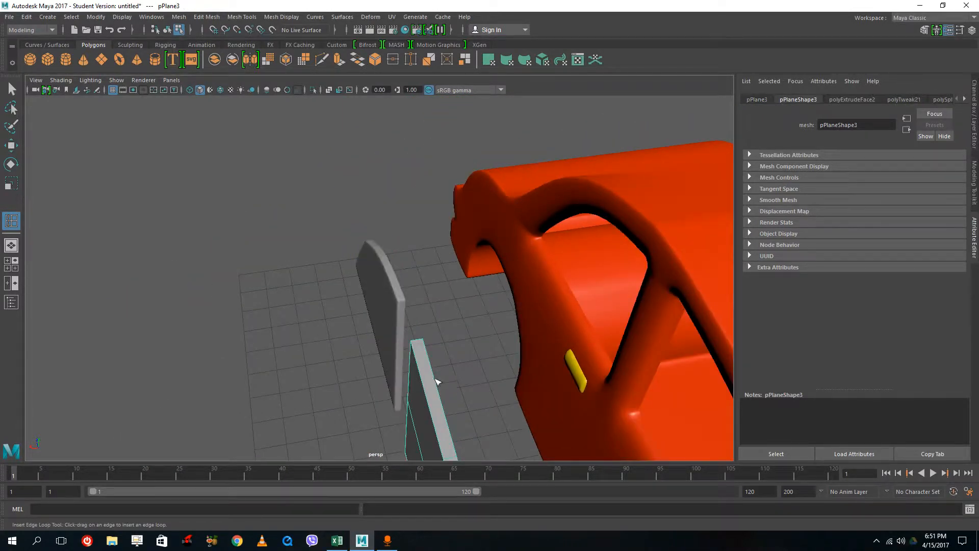
alt+drag(413, 324, 406, 285)
click(403, 285)
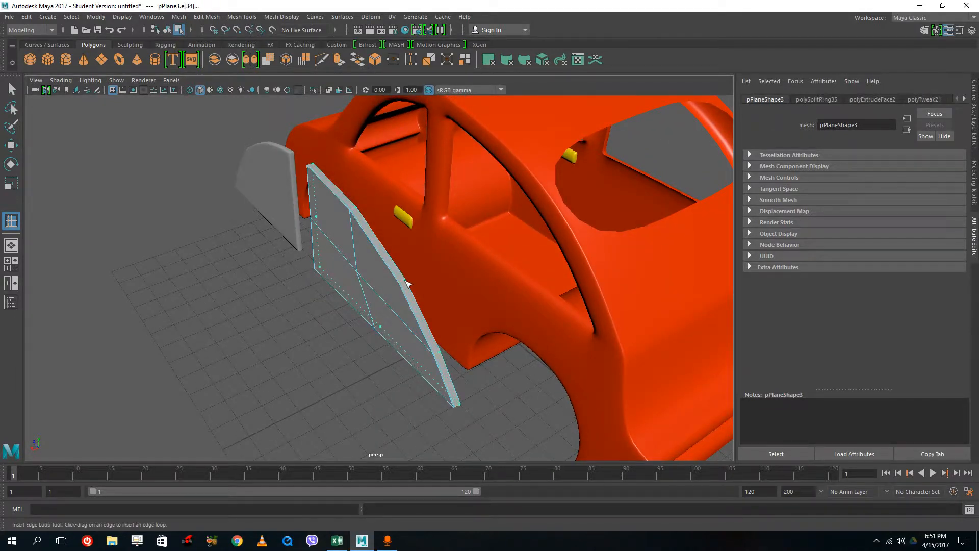
click(453, 400)
click(455, 405)
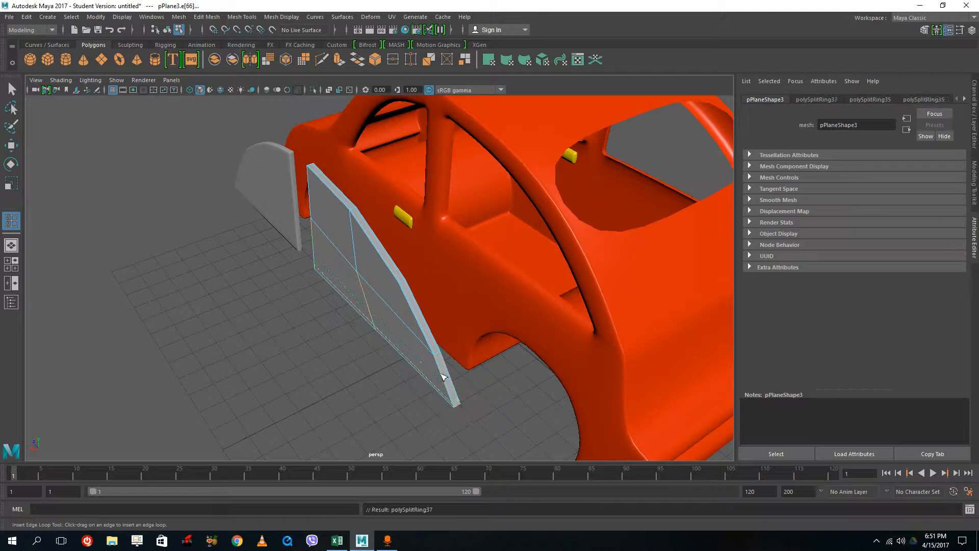
click(431, 352)
alt+drag(343, 358, 412, 328)
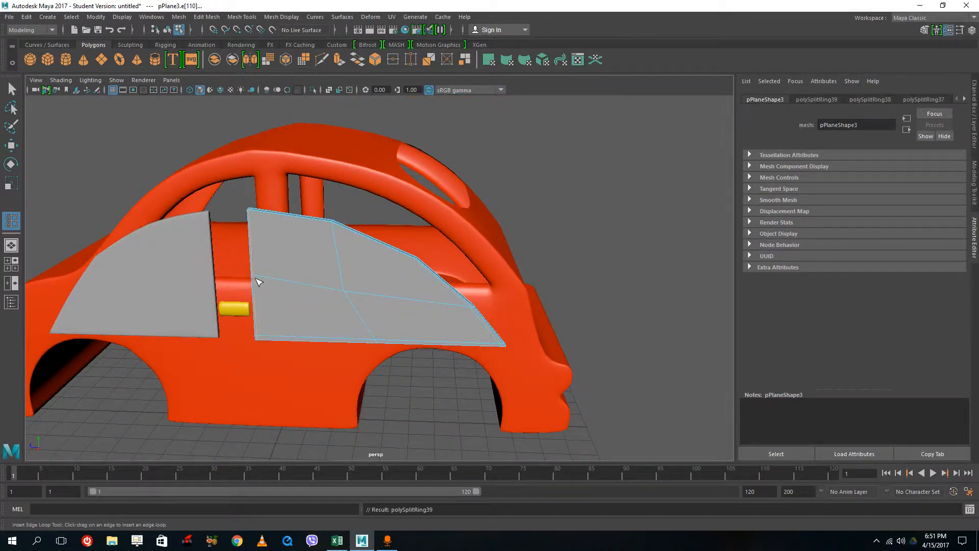
click(256, 281)
alt+drag(412, 256, 354, 247)
right_click(354, 247)
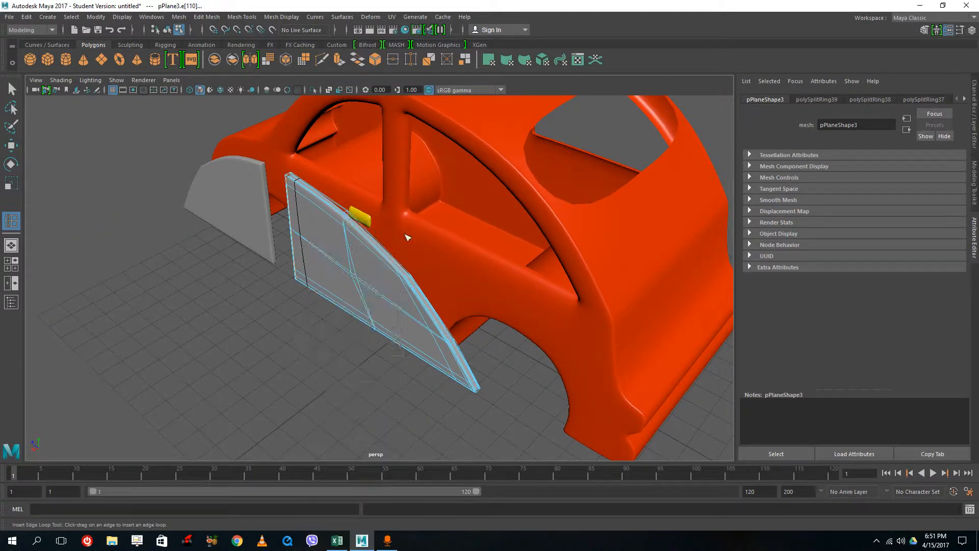
click(90, 117)
- Select both side window panes and move them sideways into the window openings of the car body
click(11, 90)
click(311, 249)
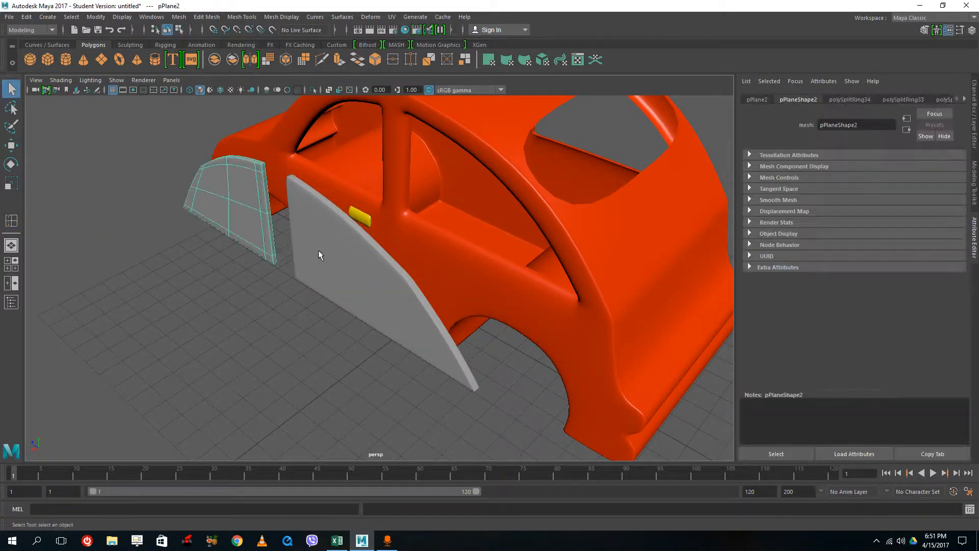
click(12, 145)
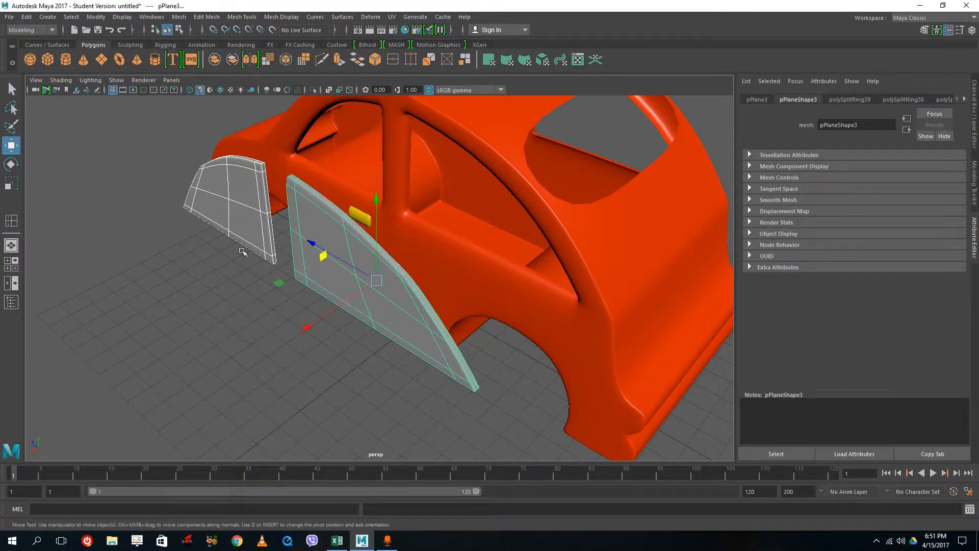
drag(319, 325, 702, 302)
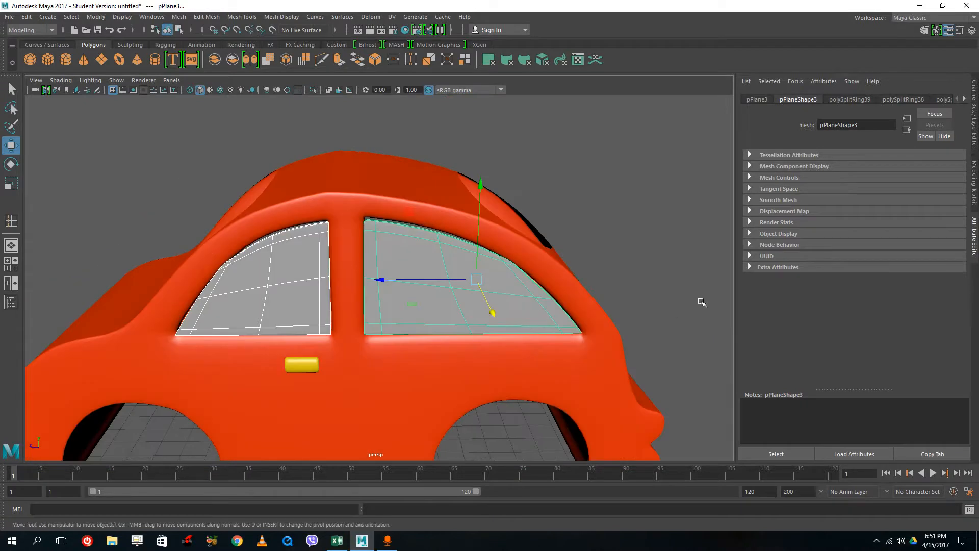
click(702, 302)
- Scale the rear side window pane up uniformly to fill its opening and adjust its sideways position
click(518, 304)
click(12, 184)
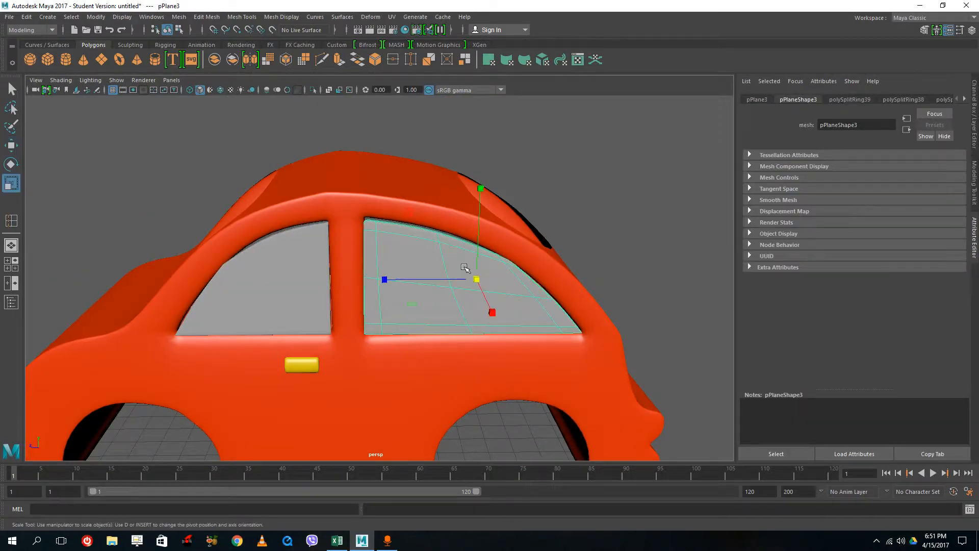
drag(477, 280, 490, 282)
click(11, 146)
alt+drag(438, 311, 446, 334)
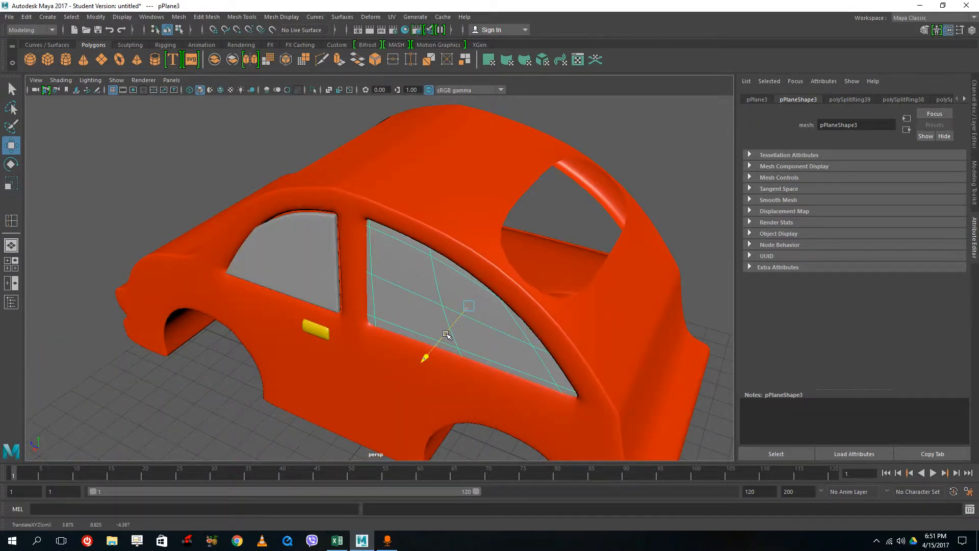
- Scale the front side window pane up uniformly by about 1.14 and adjust its position in the opening
click(271, 260)
alt+drag(292, 287, 337, 273)
click(11, 190)
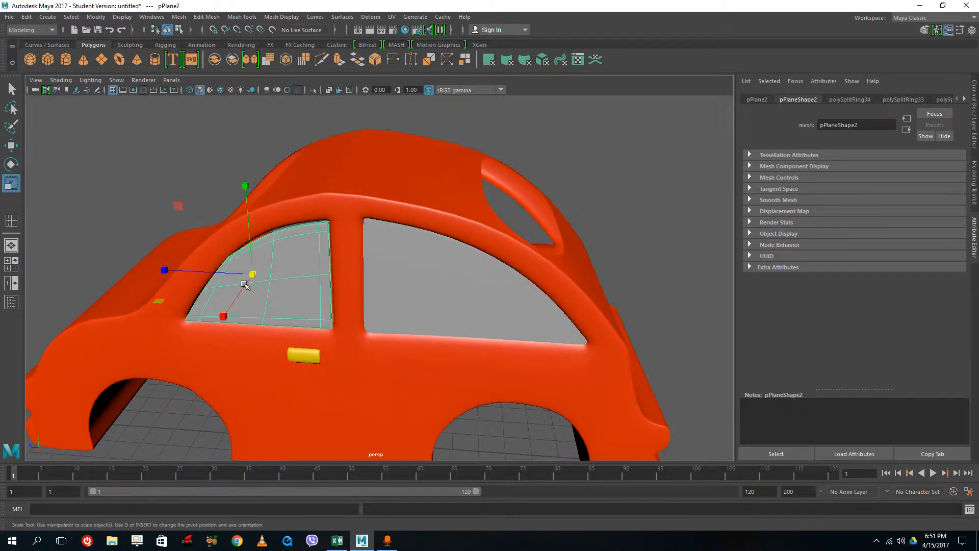
drag(244, 284, 268, 277)
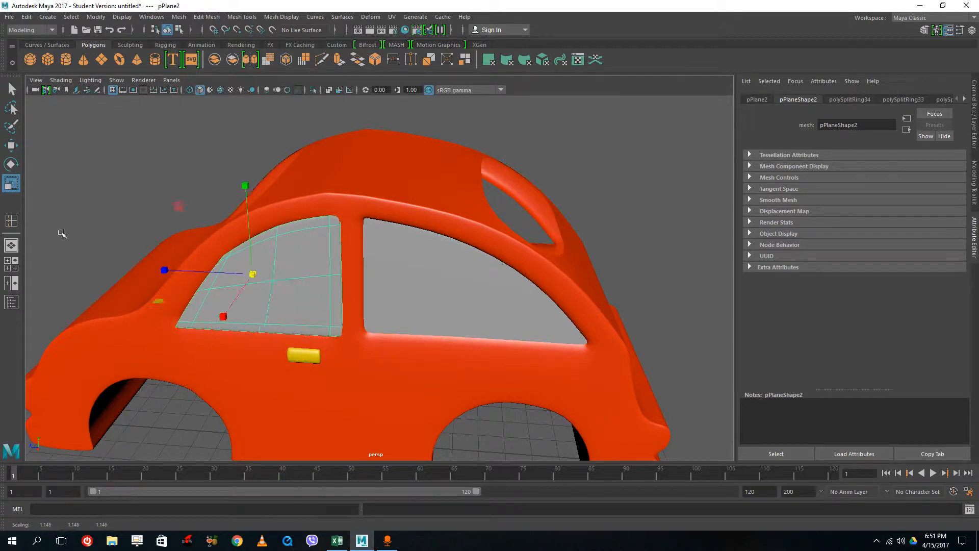
click(11, 146)
alt+drag(320, 323, 296, 340)
drag(224, 299, 224, 300)
- Duplicate both side window panes and move the copies across into the openings on the opposite side of the car
click(395, 296)
shift+click(291, 263)
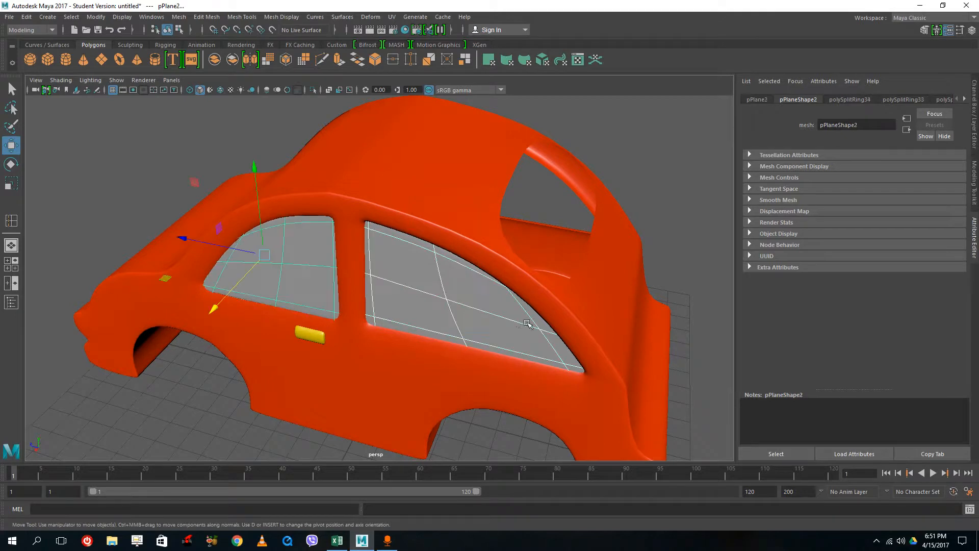
alt+drag(531, 325, 459, 330)
key(ctrl+d)
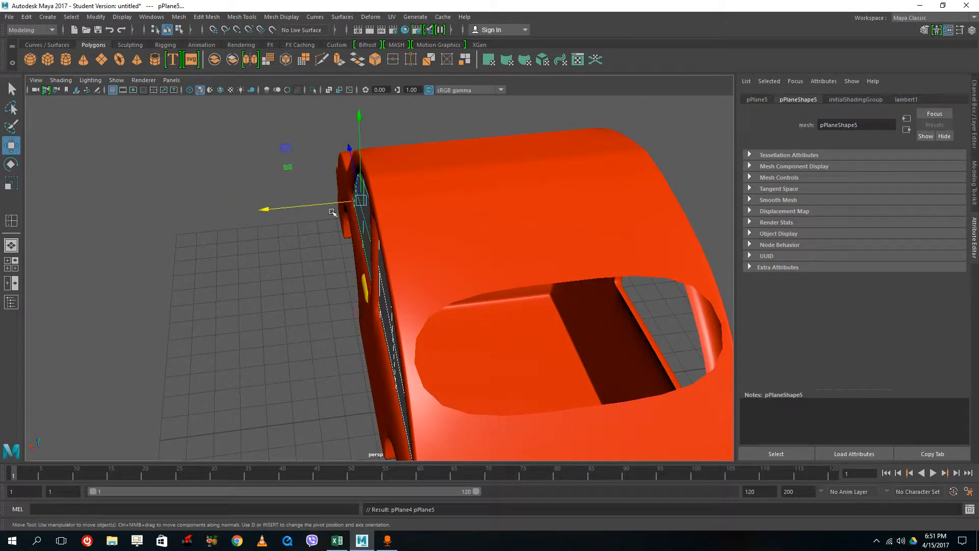
drag(332, 212, 547, 295)
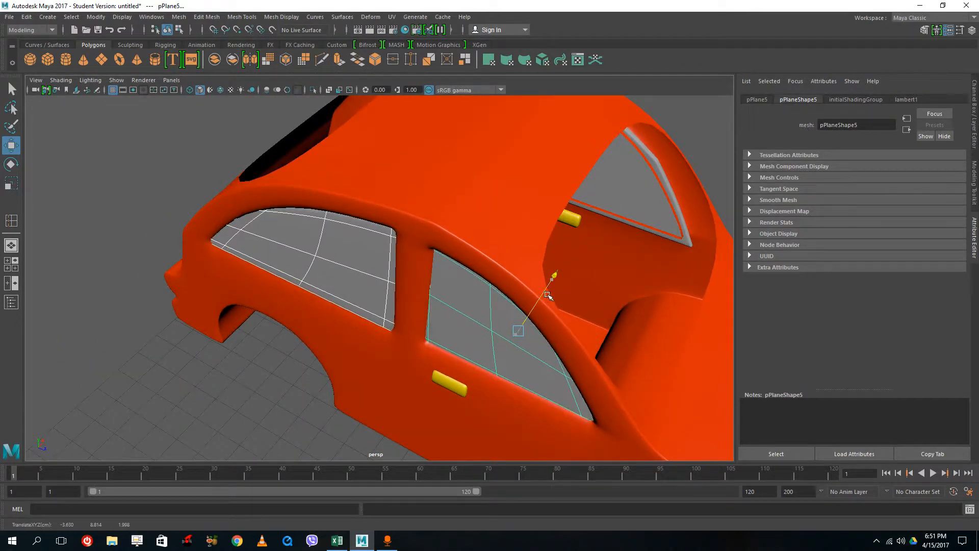
alt+drag(350, 310, 397, 308)
scroll(396, 308, down, 8)
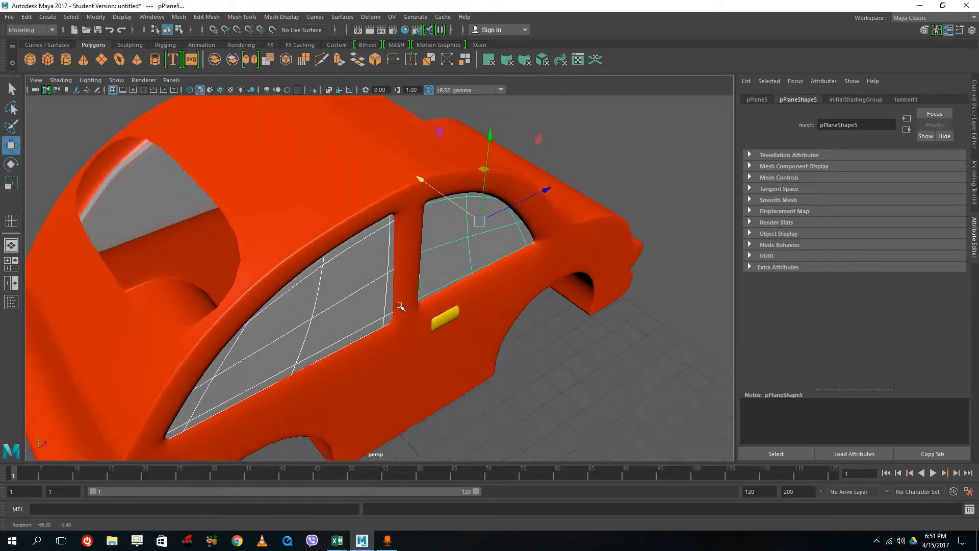
scroll(274, 281, up, 5)
click(596, 286)
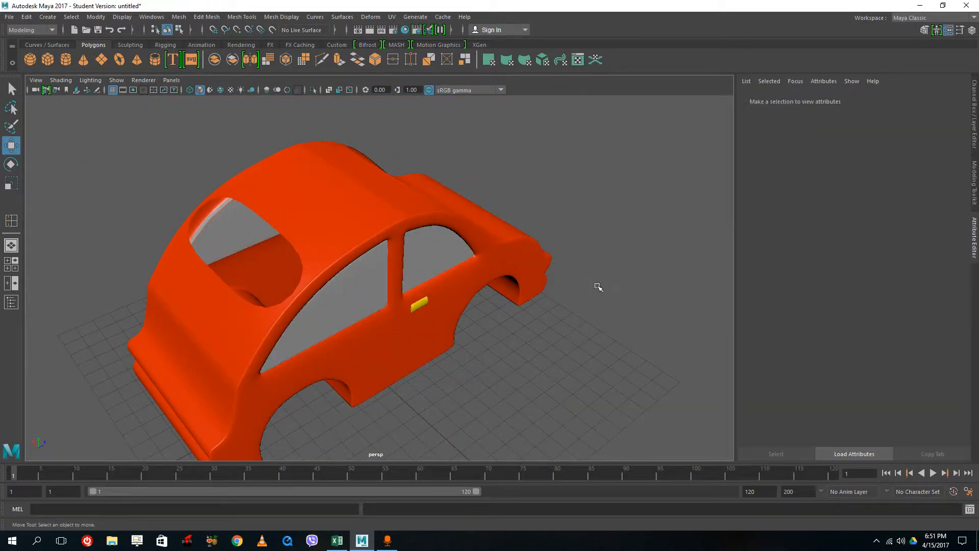
- Select all four side window panes and assign a new Blinn material to them
alt+drag(596, 286, 408, 328)
click(289, 313)
alt+drag(602, 319, 437, 327)
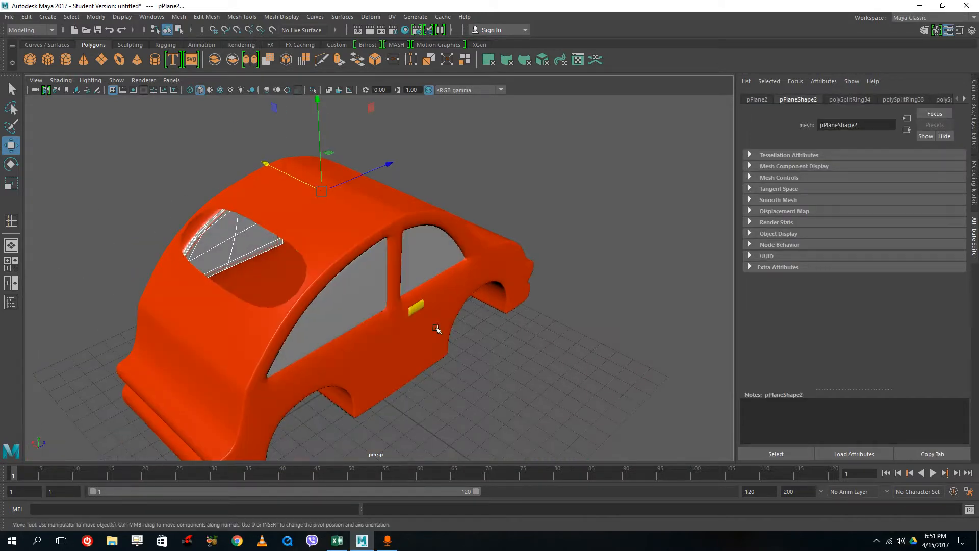
click(378, 293)
click(427, 275)
right_drag(430, 247, 431, 283)
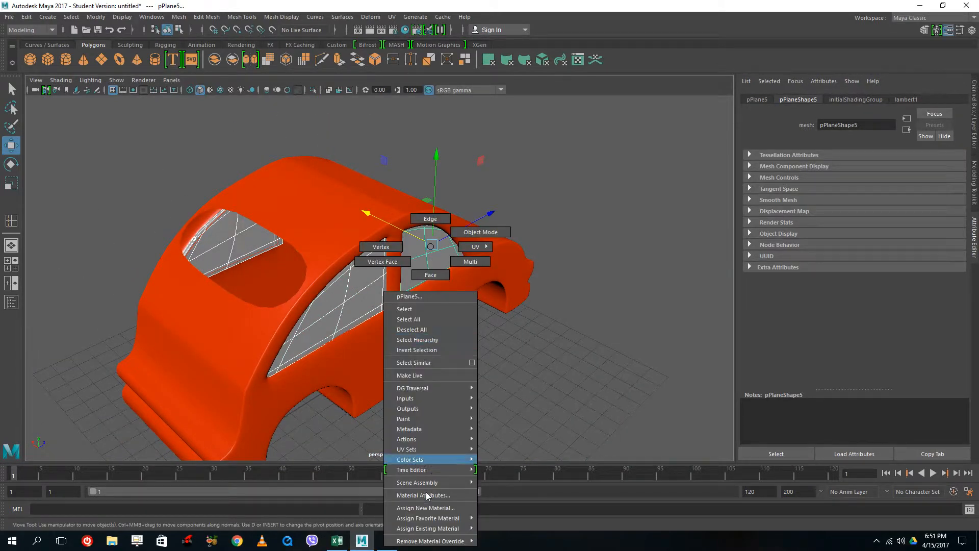
click(425, 508)
click(410, 304)
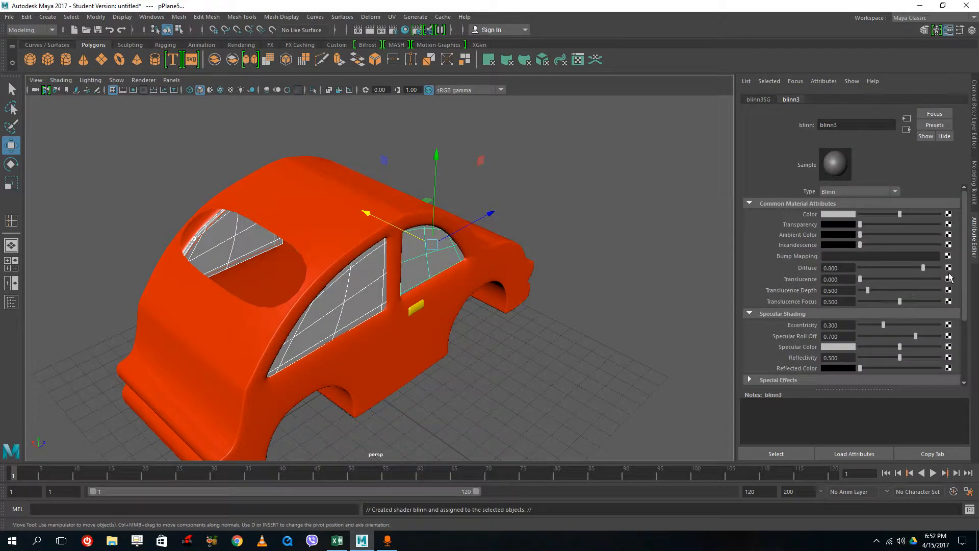
- Set the window material's colour to dark violet-blue with H 248.65, S 0.624 and V 0.187
click(836, 214)
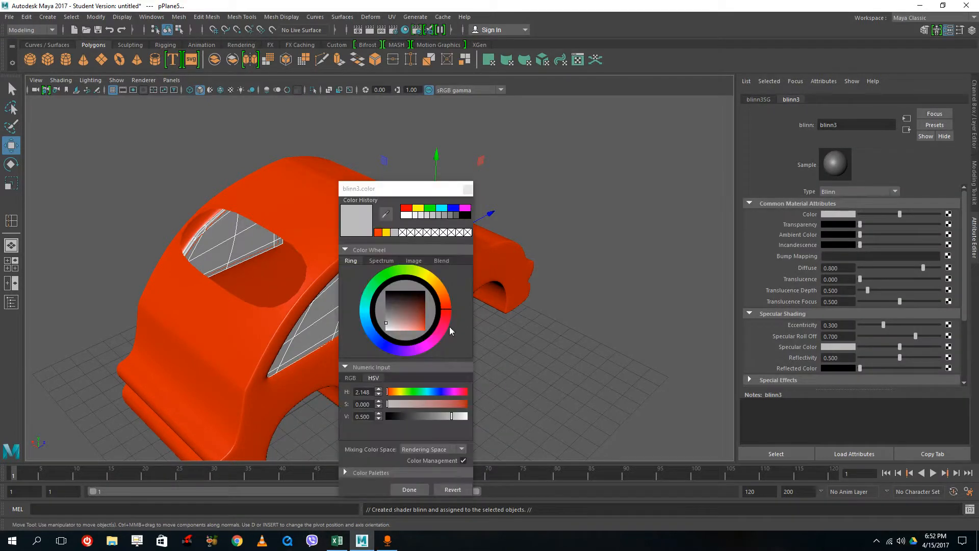
click(392, 347)
click(411, 314)
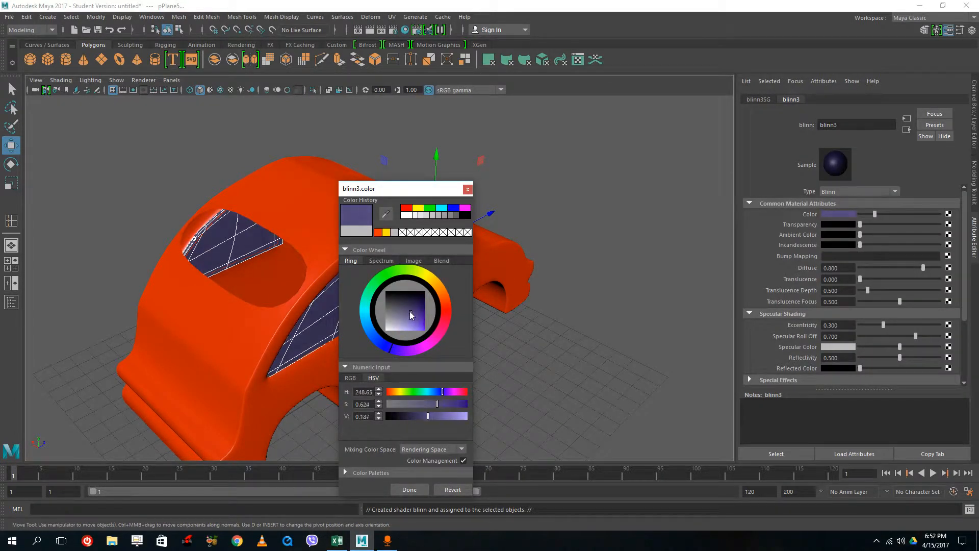
click(409, 489)
click(601, 367)
- Raise the eccentricity of the side windows' Blinn material and check the panes on the car
alt+drag(601, 367, 555, 340)
click(346, 289)
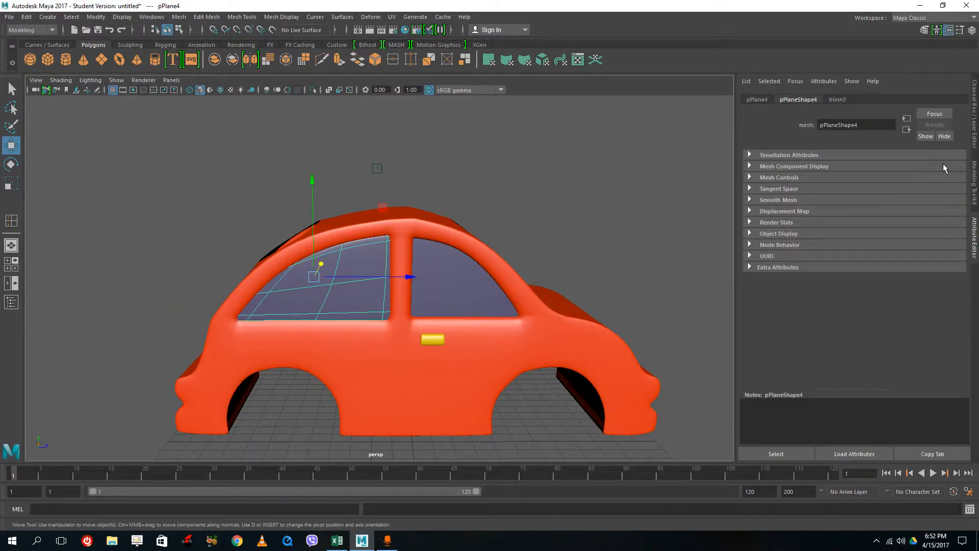
click(838, 99)
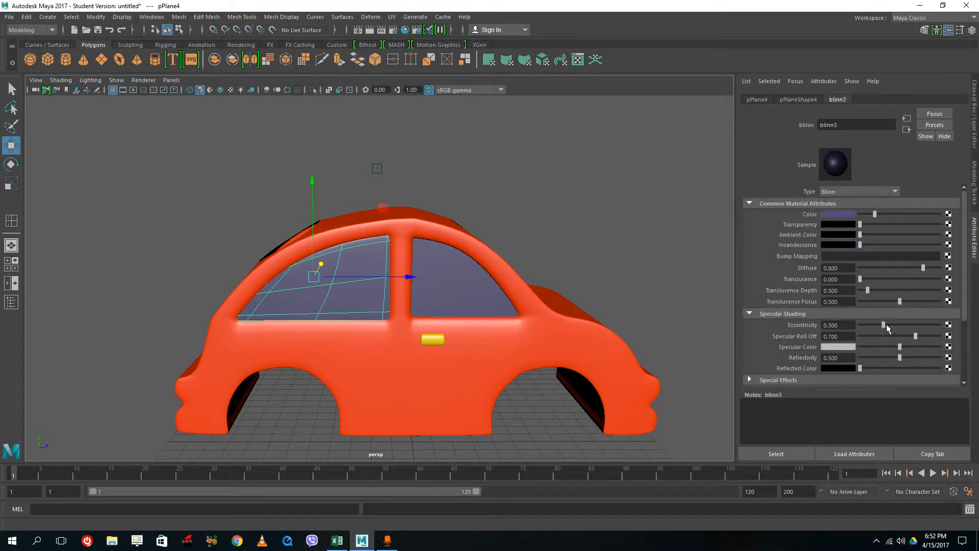
drag(885, 325, 947, 326)
alt+drag(510, 296, 321, 251)
click(537, 283)
scroll(509, 280, down, 5)
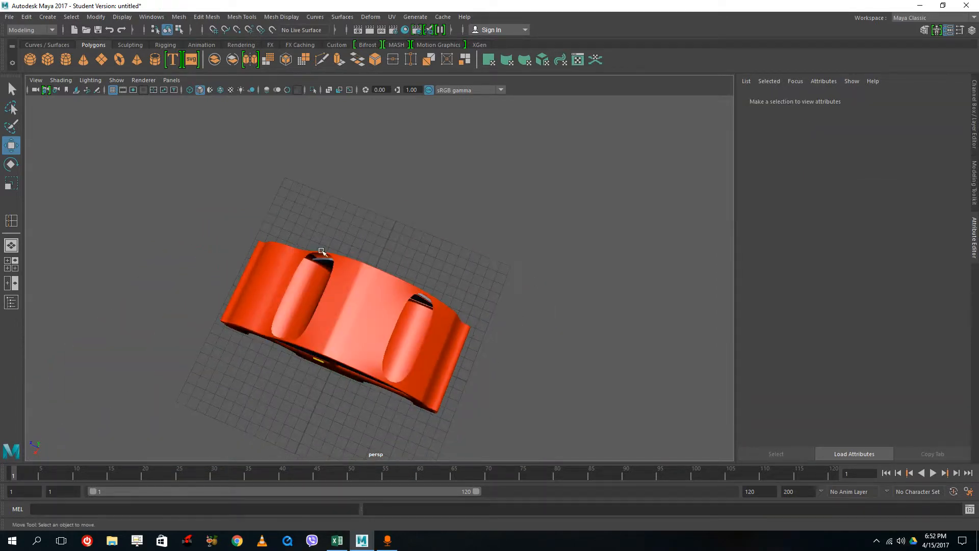
- Draw a polygon plane over the car's rear window opening in the maximised top view
key(space)
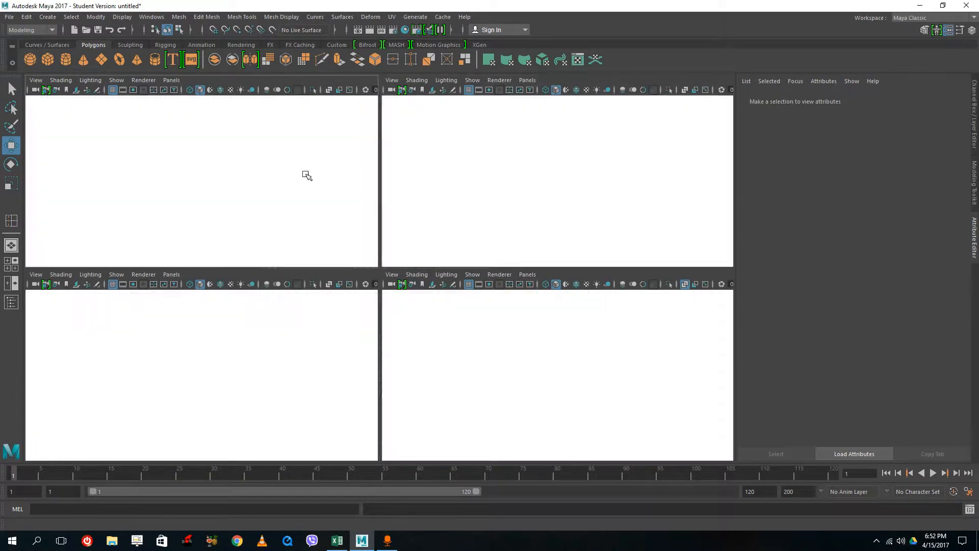
key(space)
scroll(438, 228, up, 1)
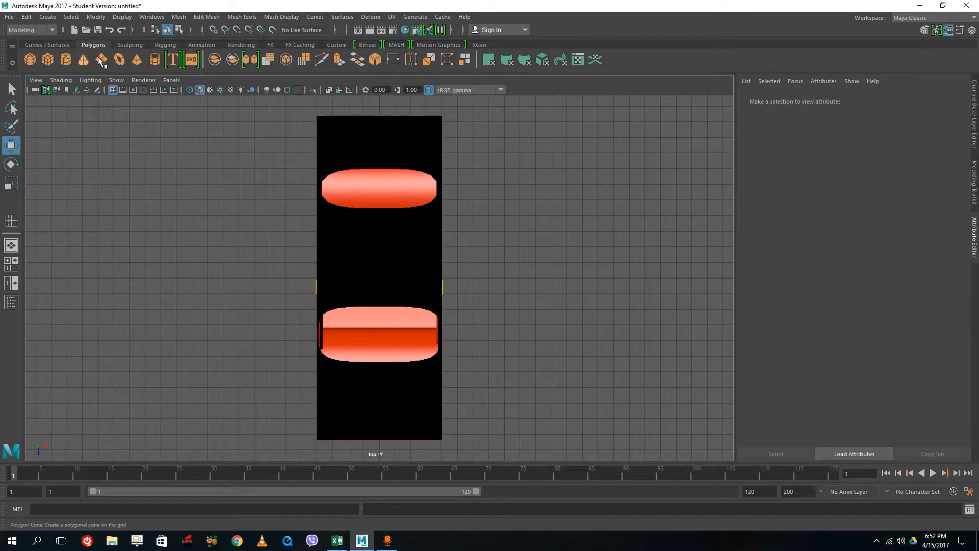
drag(326, 169, 325, 168)
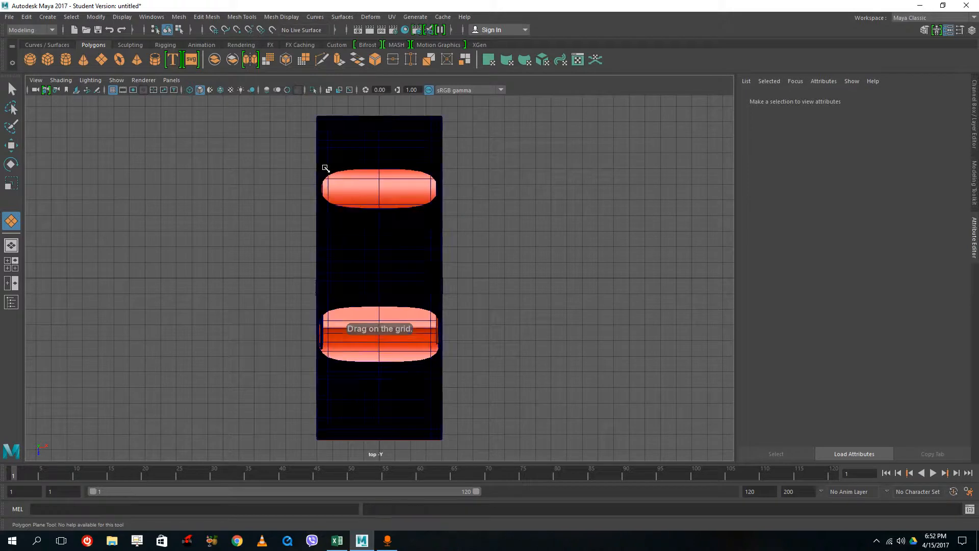
drag(395, 217, 395, 217)
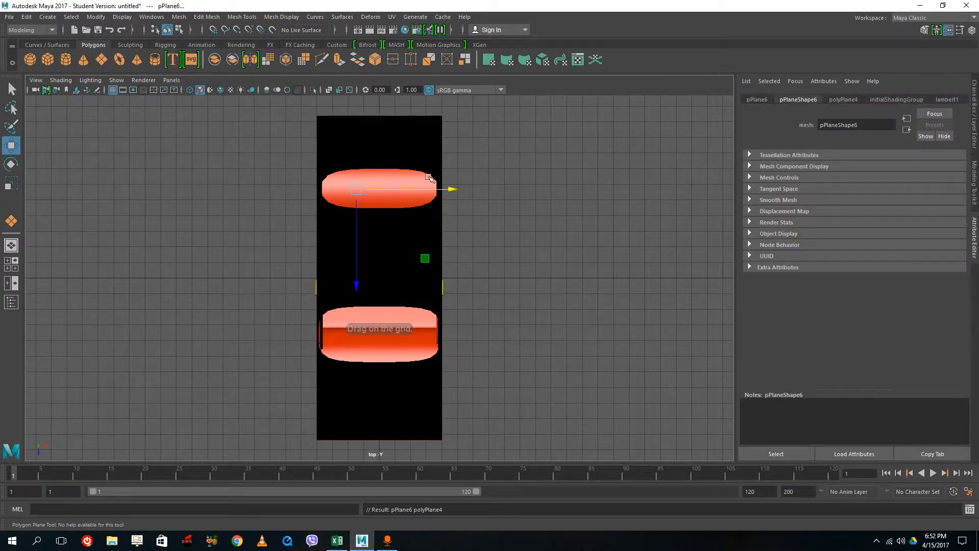
- Turn on X-ray shading in the top view and shift the rear window plane slightly sideways along X
scroll(406, 177, up, 2)
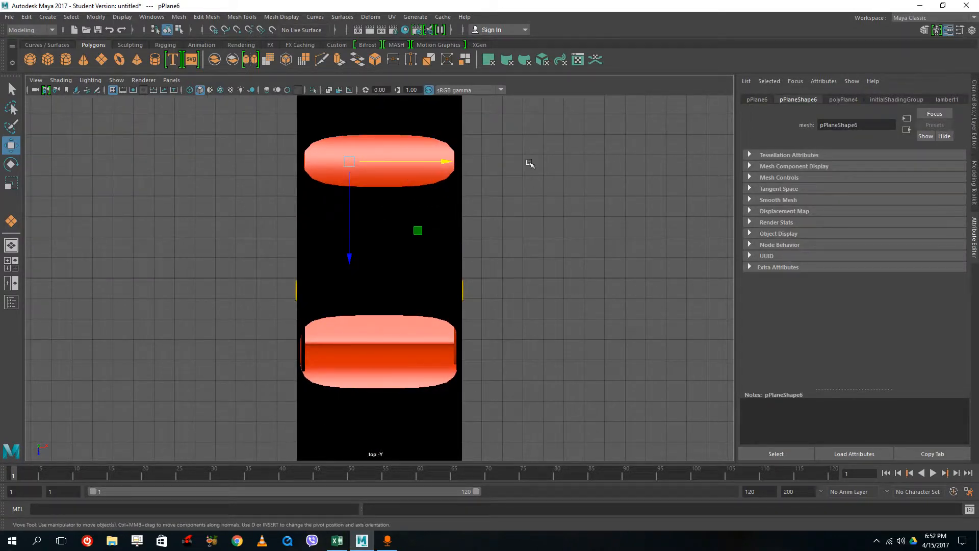
alt+drag(509, 231, 478, 207)
scroll(476, 207, down, 2)
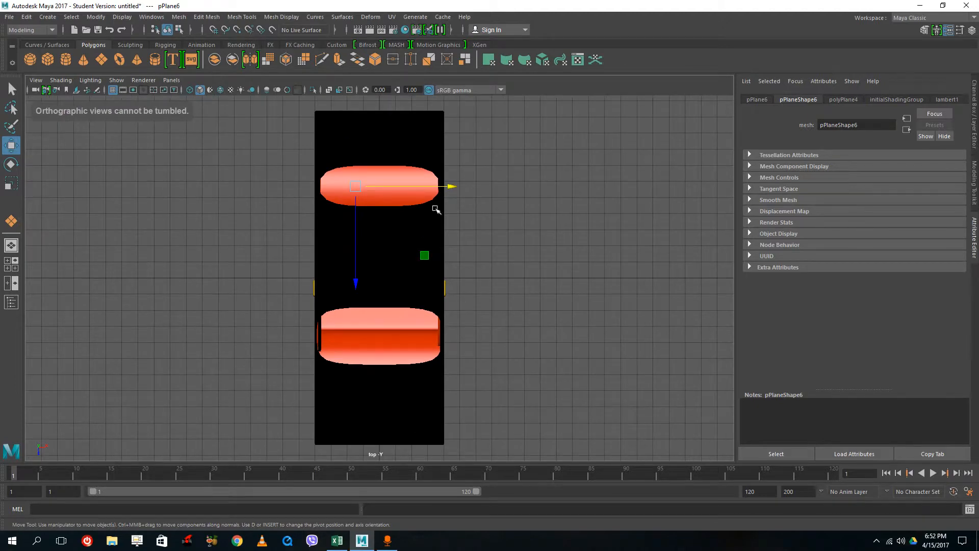
click(60, 80)
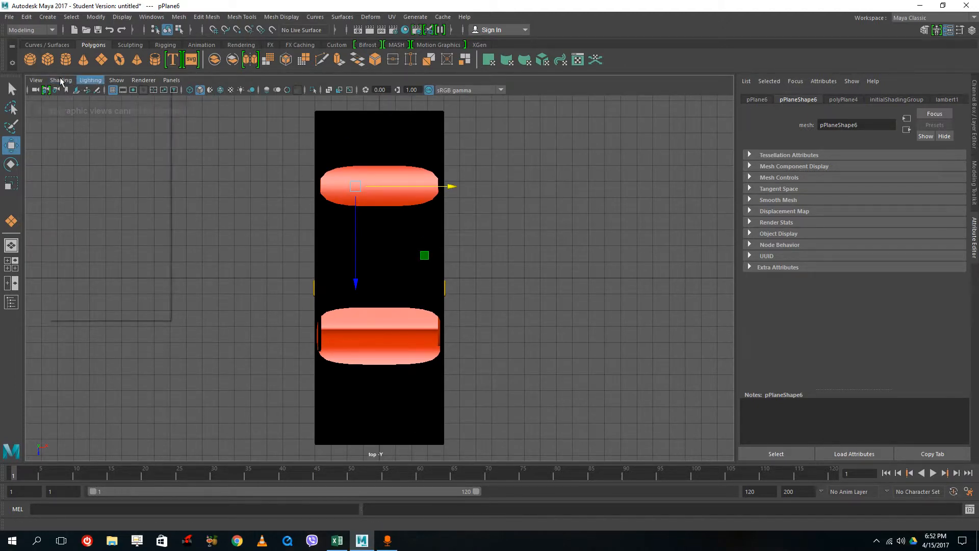
click(97, 192)
scroll(433, 168, up, 1)
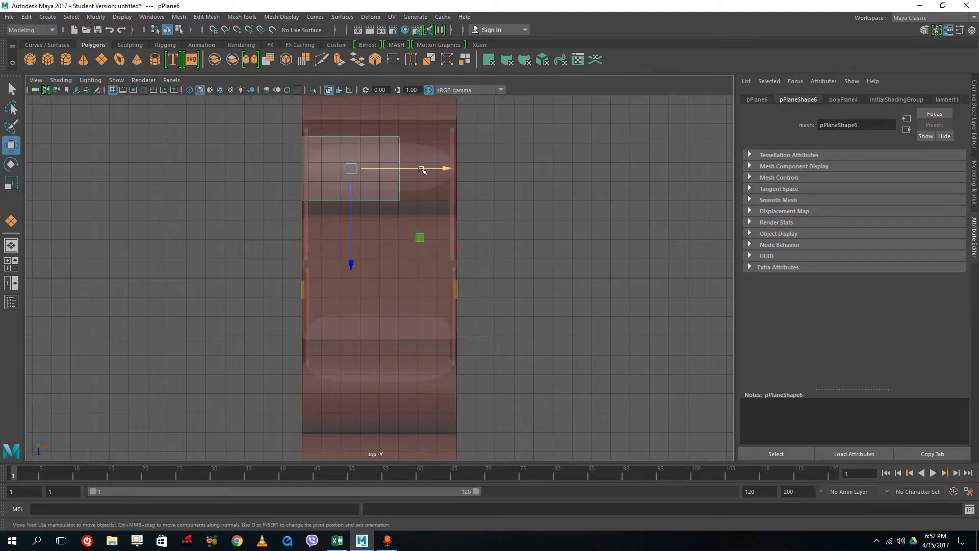
mouse_move(427, 169)
mouse_down()
mouse_move(443, 169)
mouse_move(434, 169)
mouse_up()
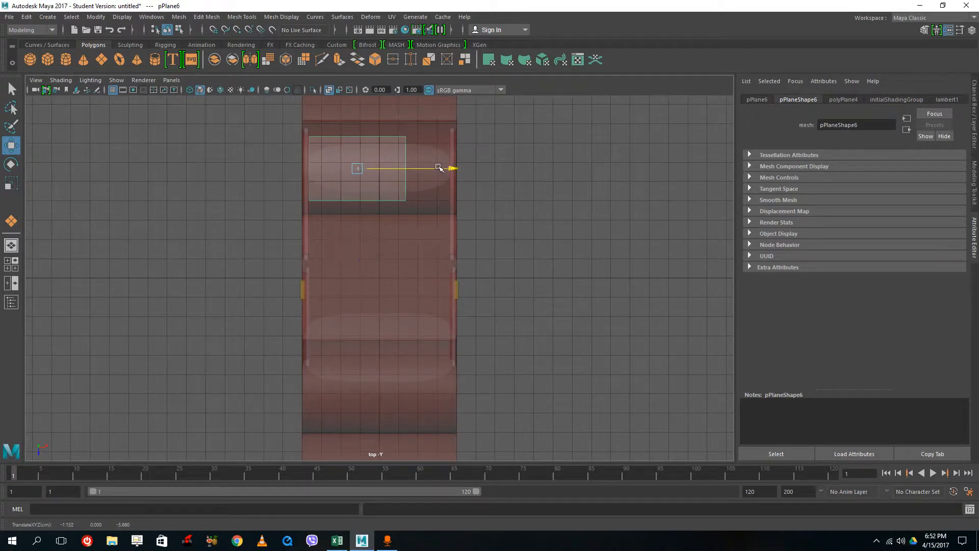
right_drag(403, 162, 410, 143)
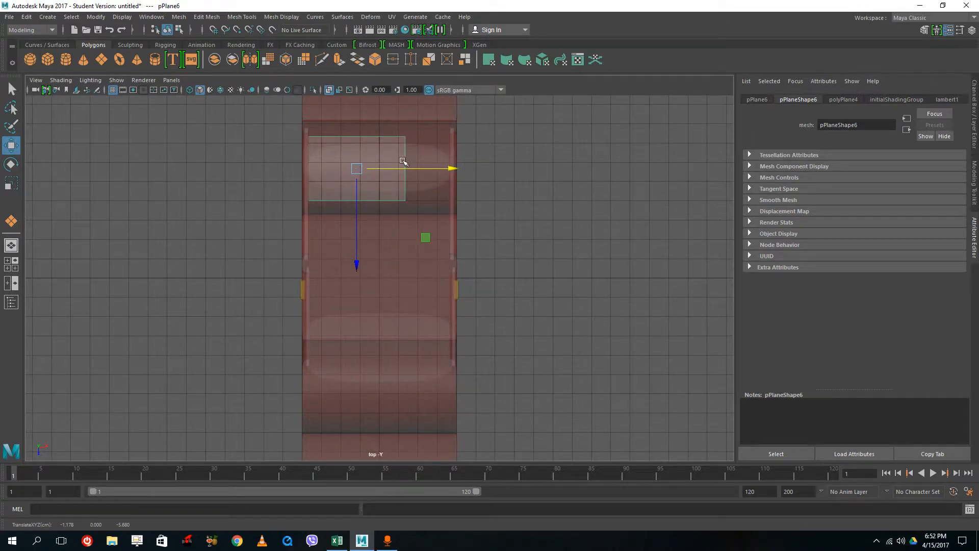
click(404, 171)
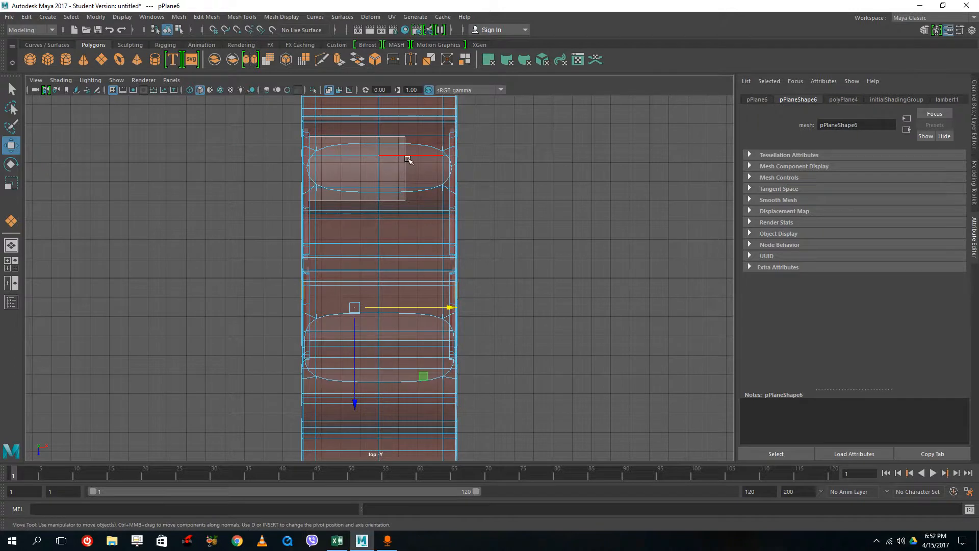
mouse_move(398, 167)
right_down()
mouse_move(438, 141)
mouse_move(407, 154)
right_up()
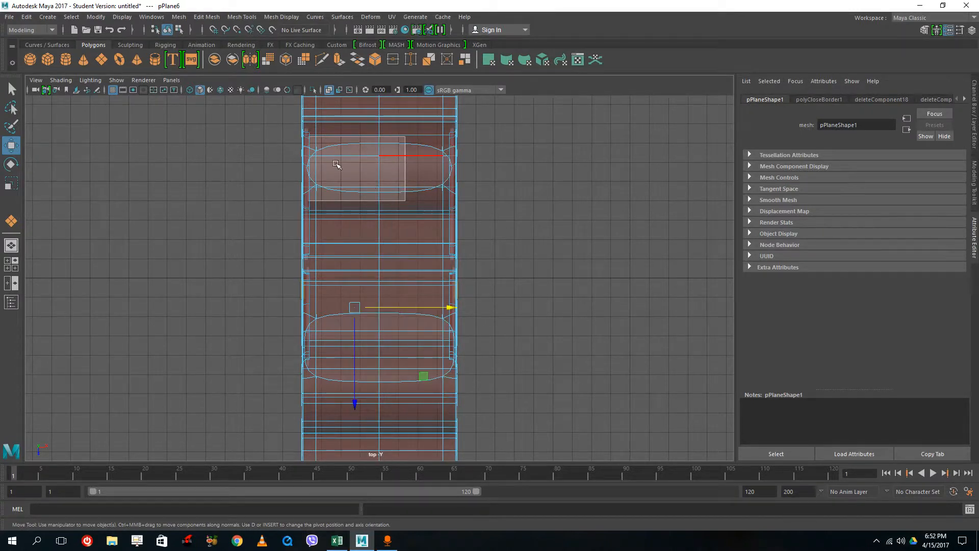
- Add the selected car body to a new display layer and set the layer to reference so the body cannot be selected
click(432, 208)
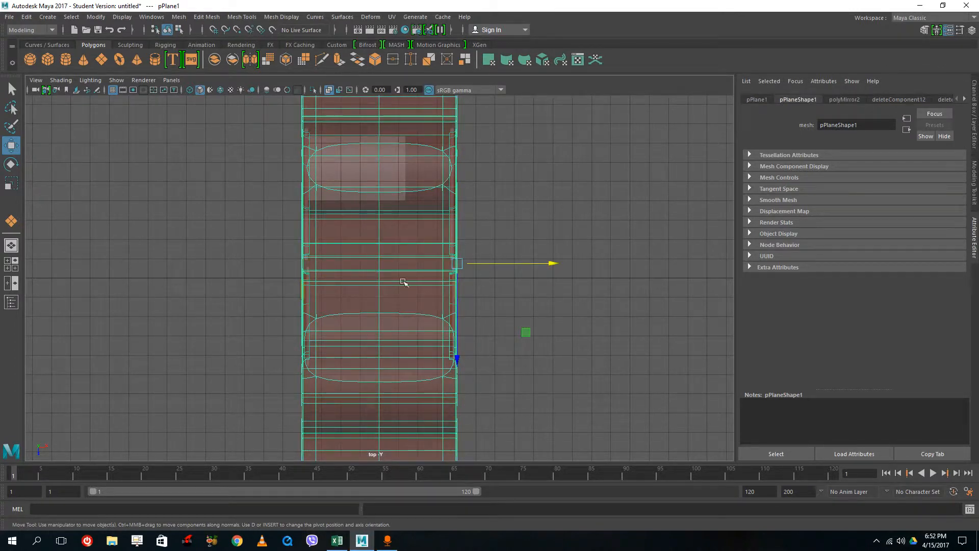
click(974, 121)
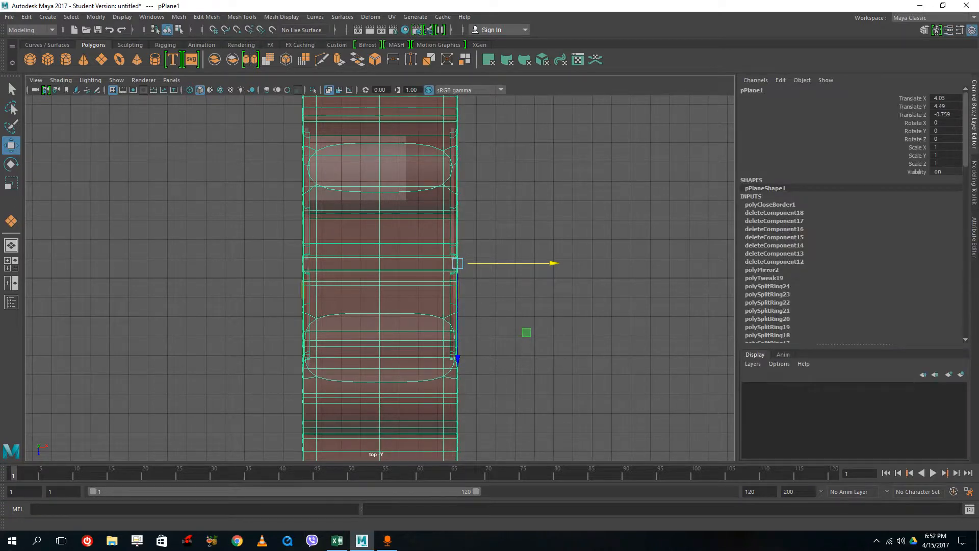
click(974, 238)
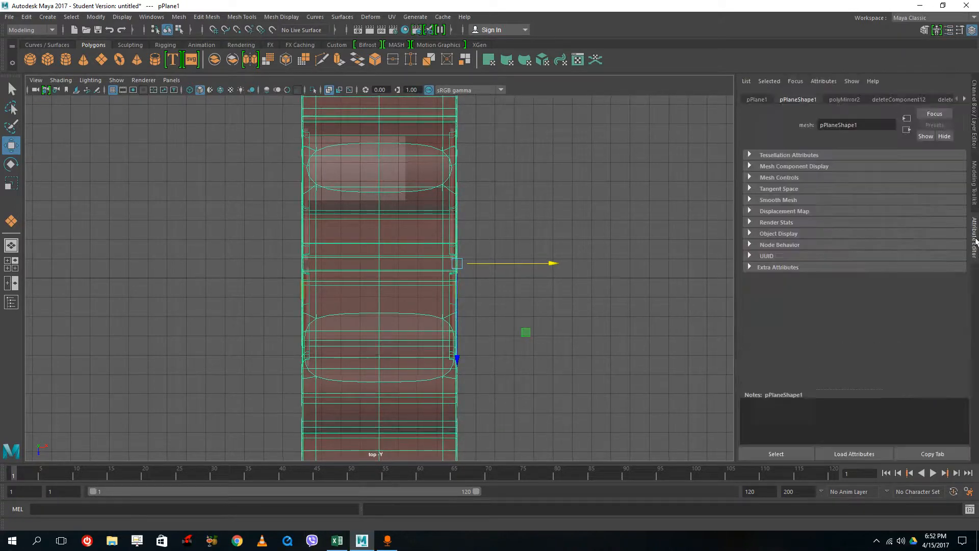
click(974, 197)
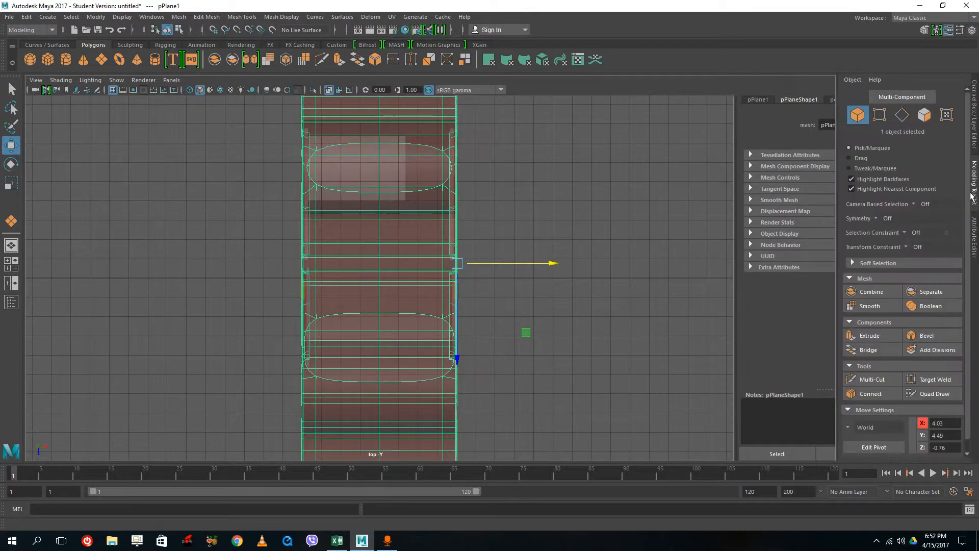
click(975, 141)
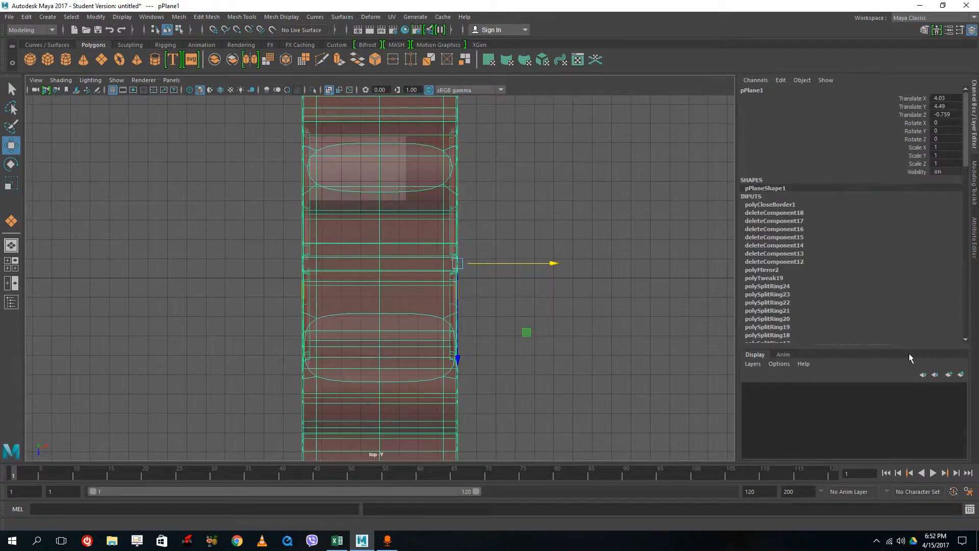
click(947, 374)
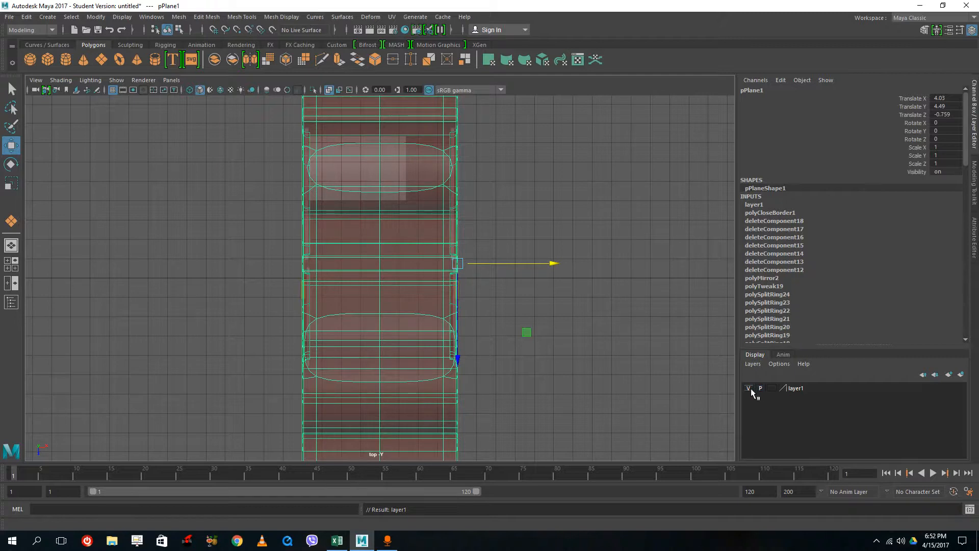
click(748, 388)
click(749, 387)
click(771, 388)
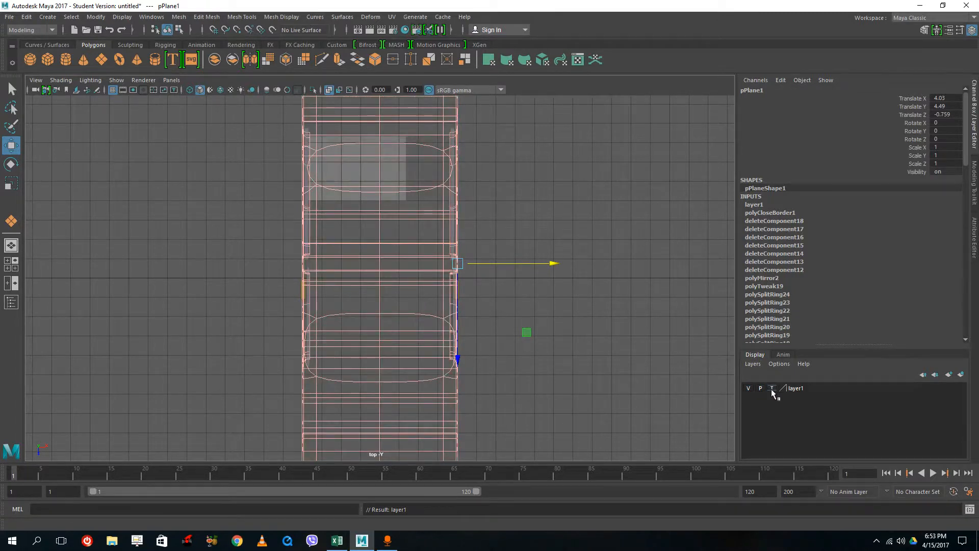
click(772, 388)
- Centre the rear window plane over the opening at X 0.115 and scale it to 0.822 along Z
click(510, 195)
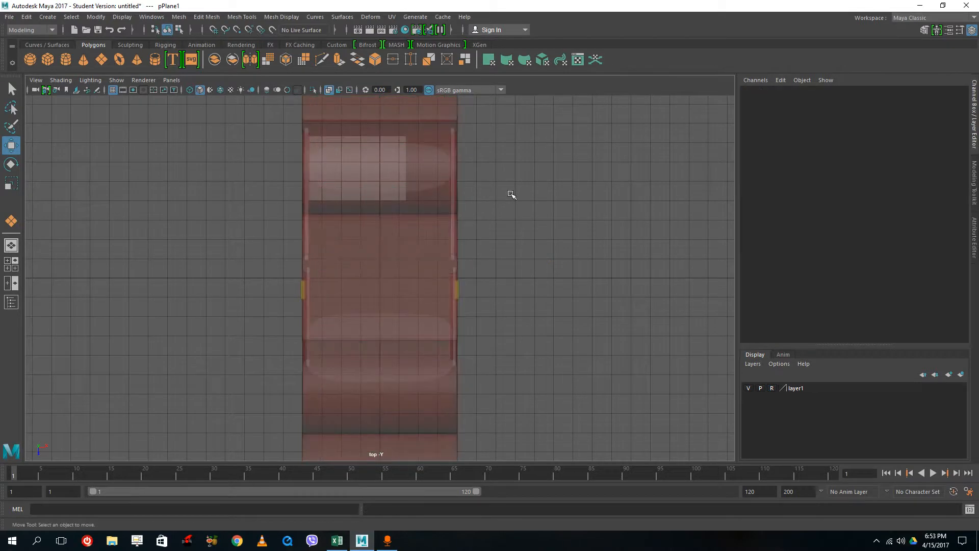
drag(329, 141, 385, 210)
drag(423, 167, 453, 171)
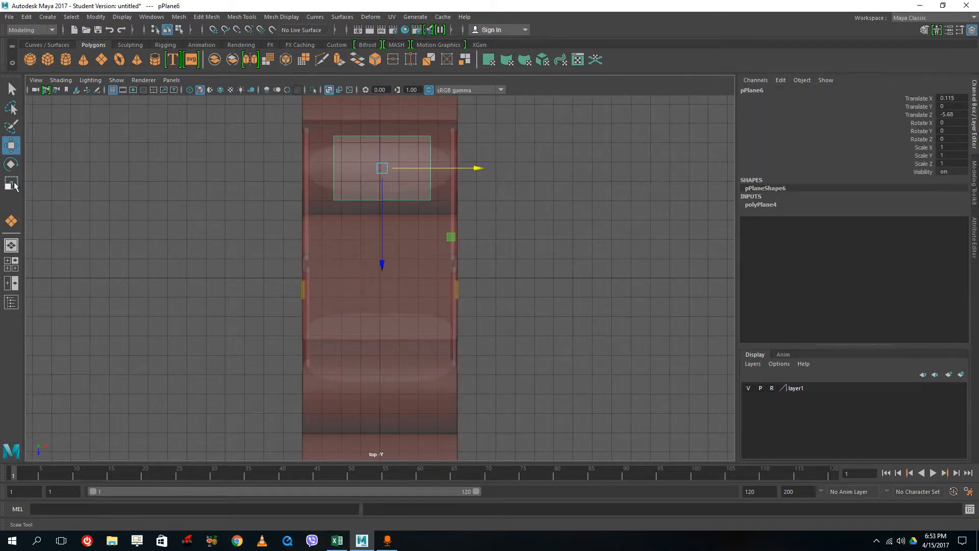
key(r)
drag(382, 261, 386, 243)
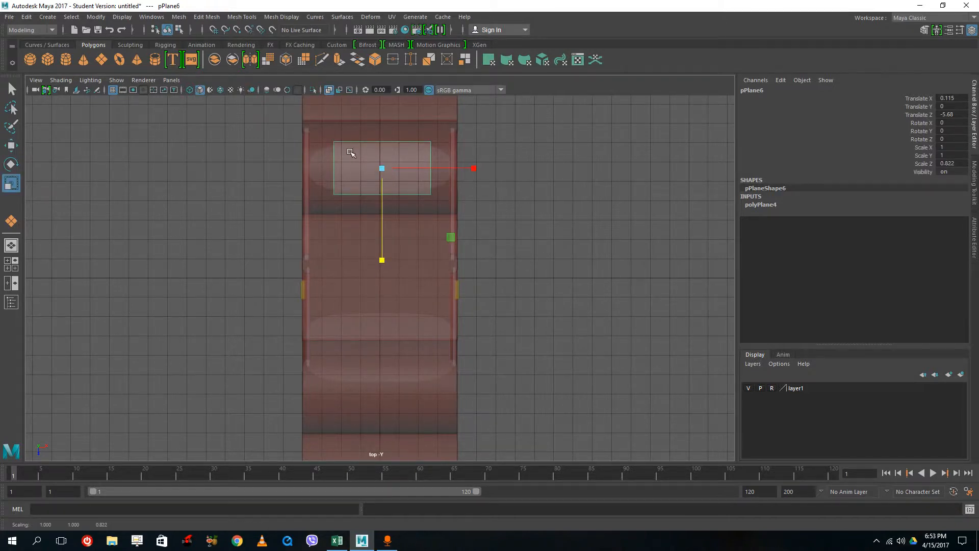
- Extrude both side edges of the rear window plane outward to the opening's width and show it with smooth preview
right_drag(350, 152, 339, 128)
click(334, 159)
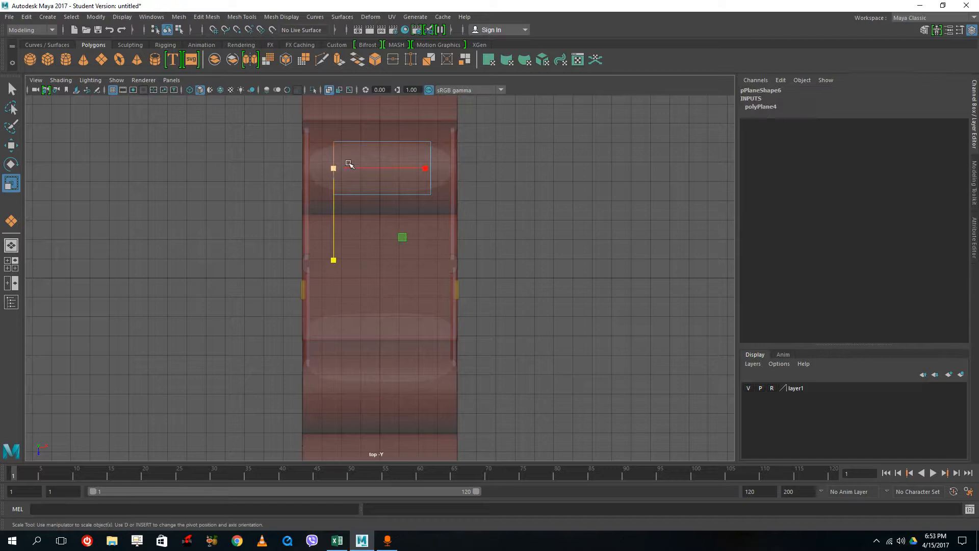
shift+click(431, 149)
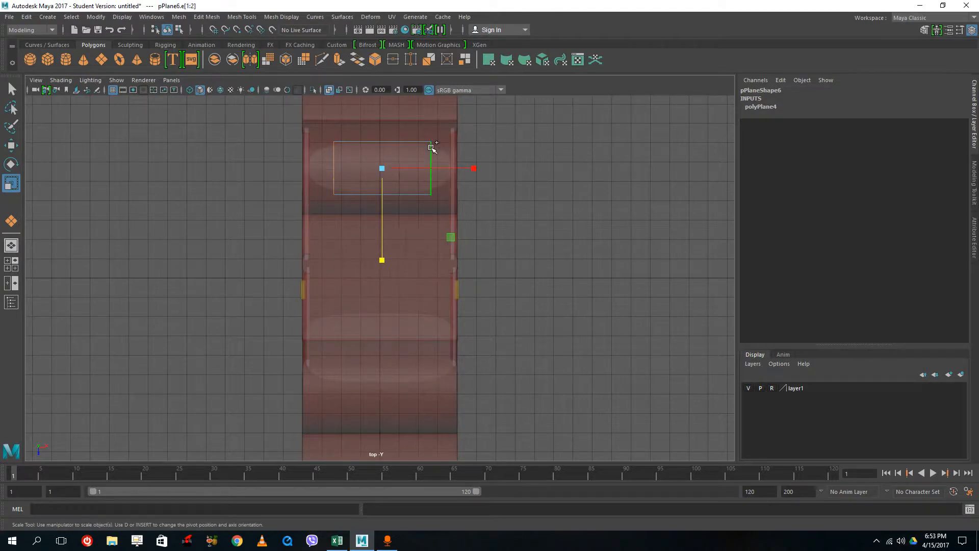
click(339, 60)
drag(298, 169, 273, 172)
key(3)
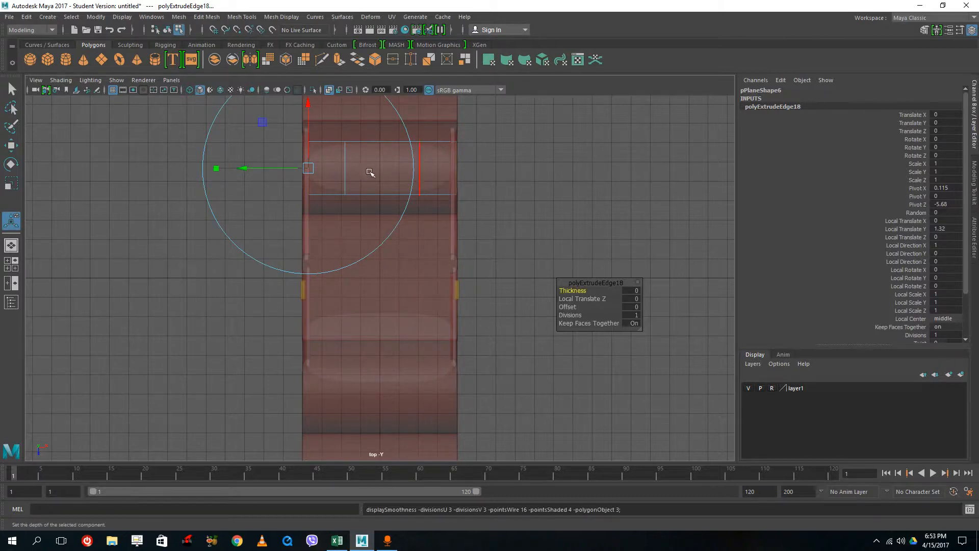
- Scale the plane's four outer corner vertices inward, mainly along Z, to follow the rounded outline of the rear window
right_drag(352, 163, 331, 144)
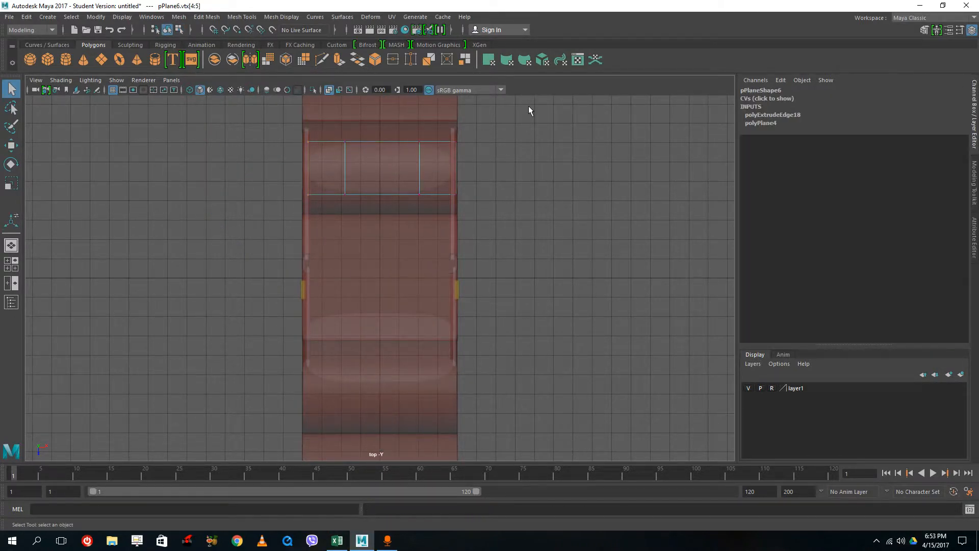
shift+drag(504, 124, 445, 202)
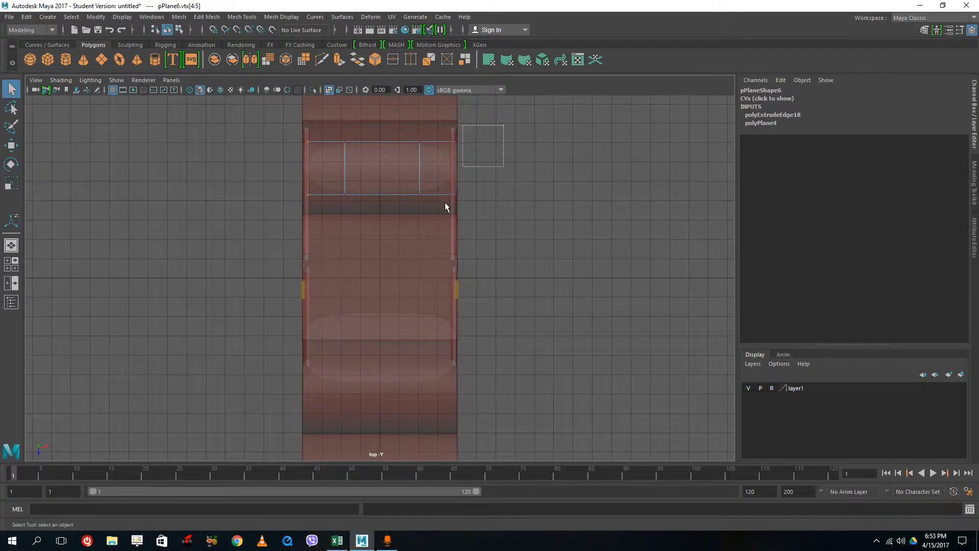
click(12, 168)
click(11, 182)
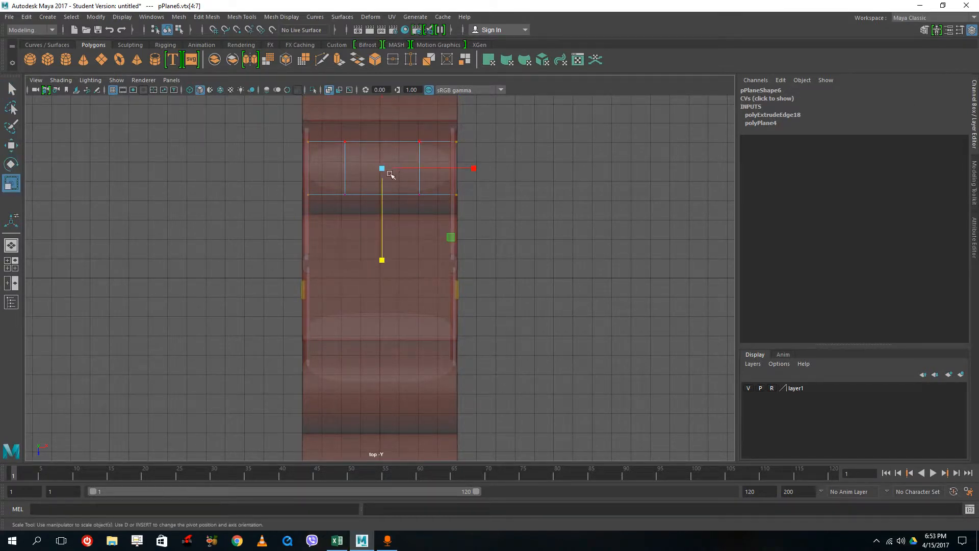
drag(390, 175, 383, 168)
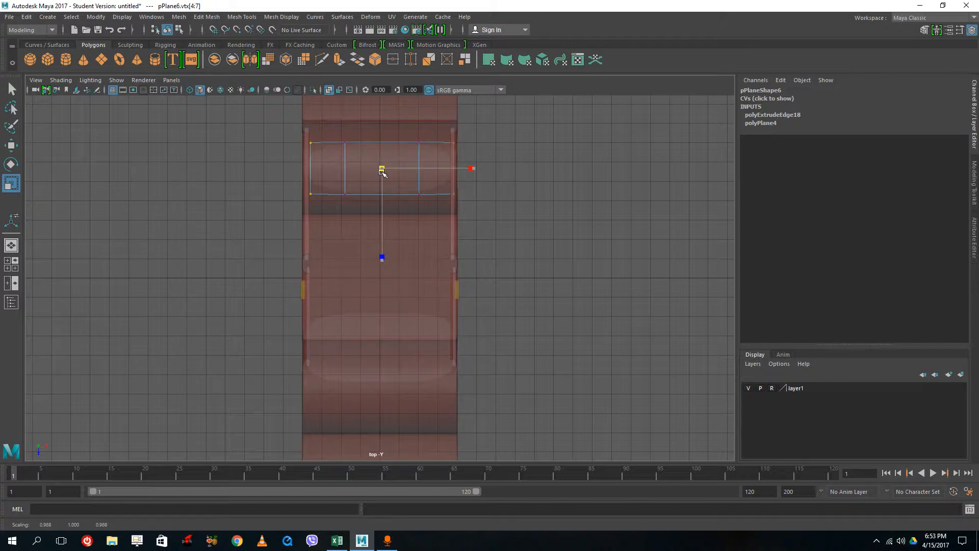
drag(382, 255, 398, 220)
- Return the rear window pane to object mode and move it to X 0.01 to line up with the opening
right_click(434, 157)
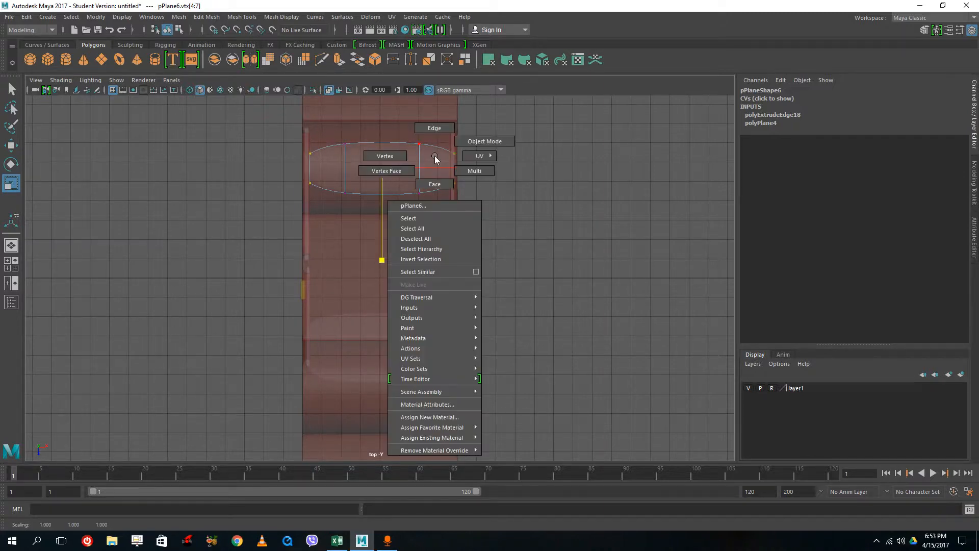
right_drag(434, 156, 482, 141)
right_click(425, 159)
click(384, 160)
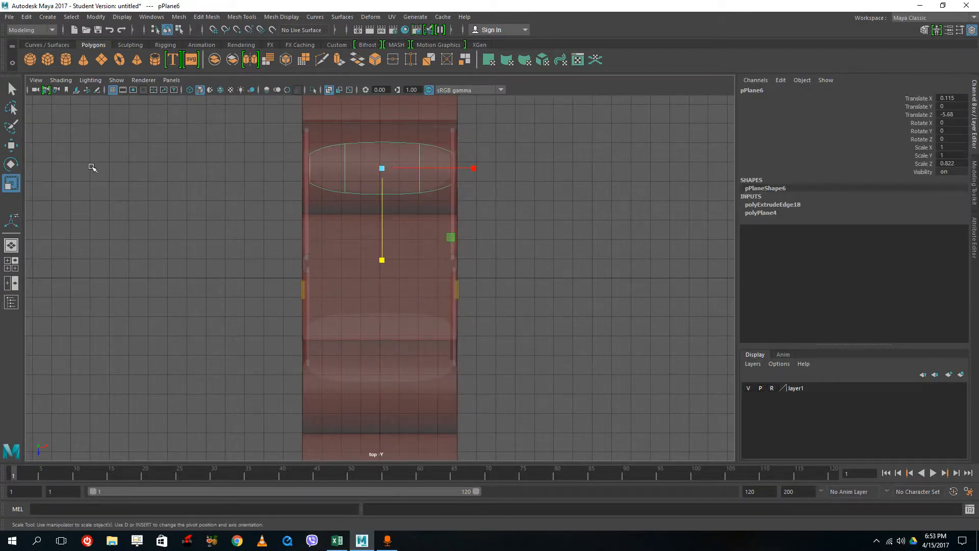
click(11, 145)
drag(467, 170, 457, 171)
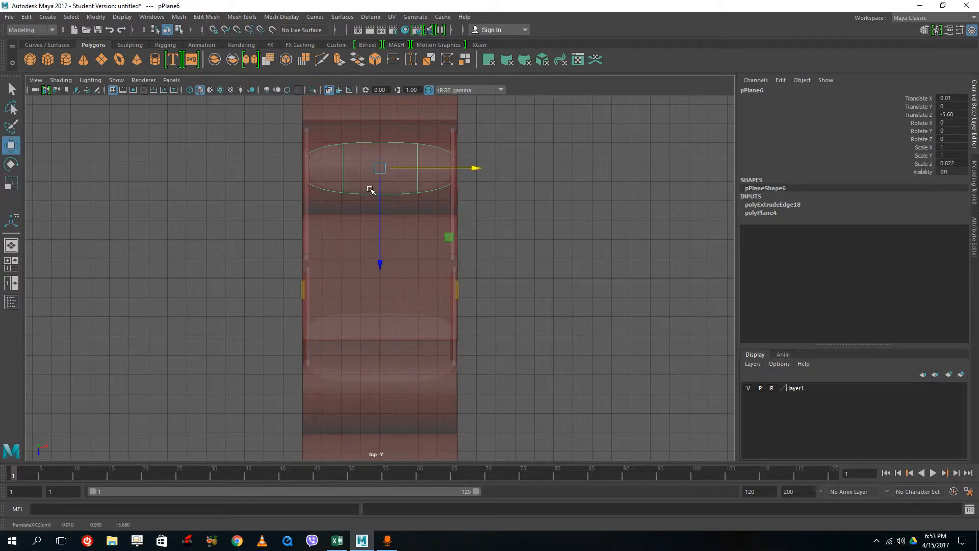
- Duplicate the rear window pane, move the copy to the windshield at Z 3.666 and scale it to 1.303 along Z
key(ctrl+d)
drag(380, 260, 377, 457)
click(11, 184)
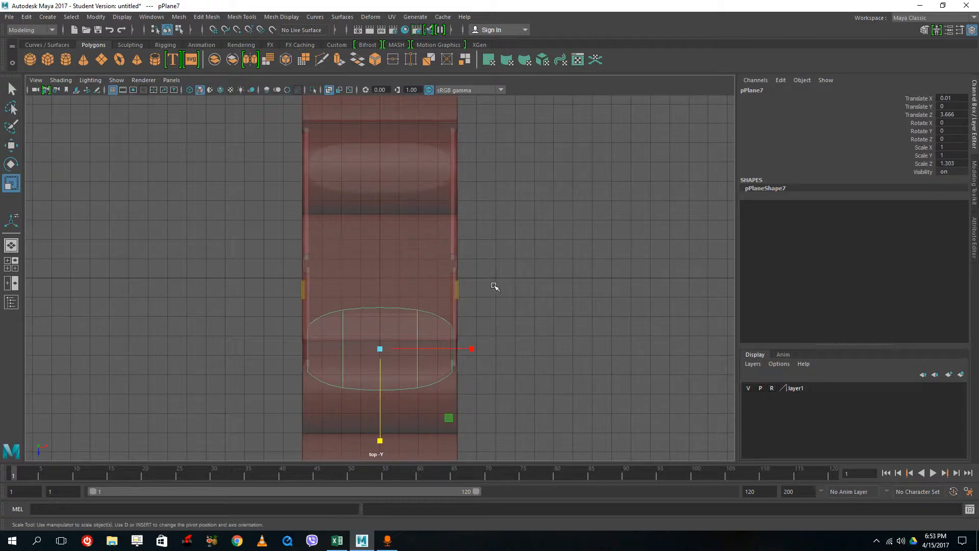
- Select both the rear window and windshield panes in the perspective view and raise them to Y 10.723 above the car body
click(446, 153)
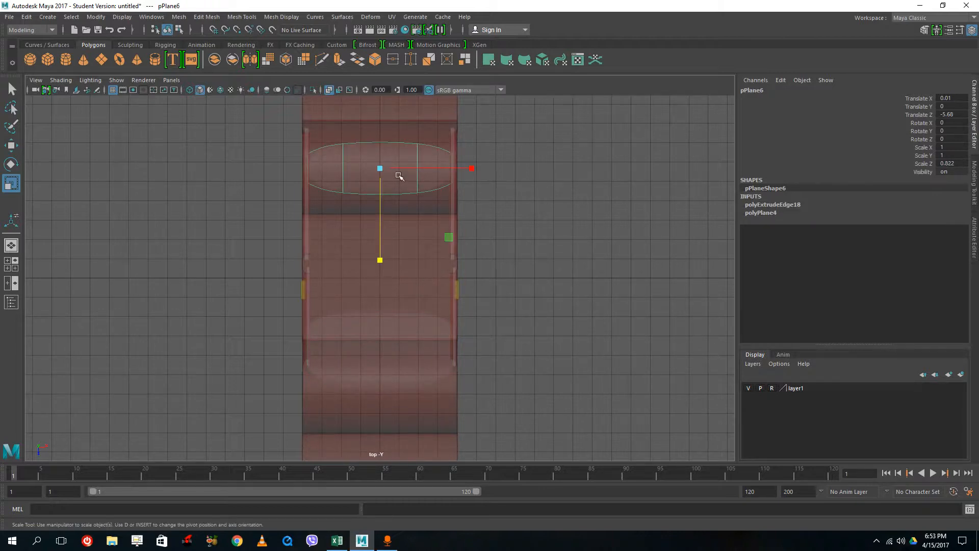
key(space)
key(space)
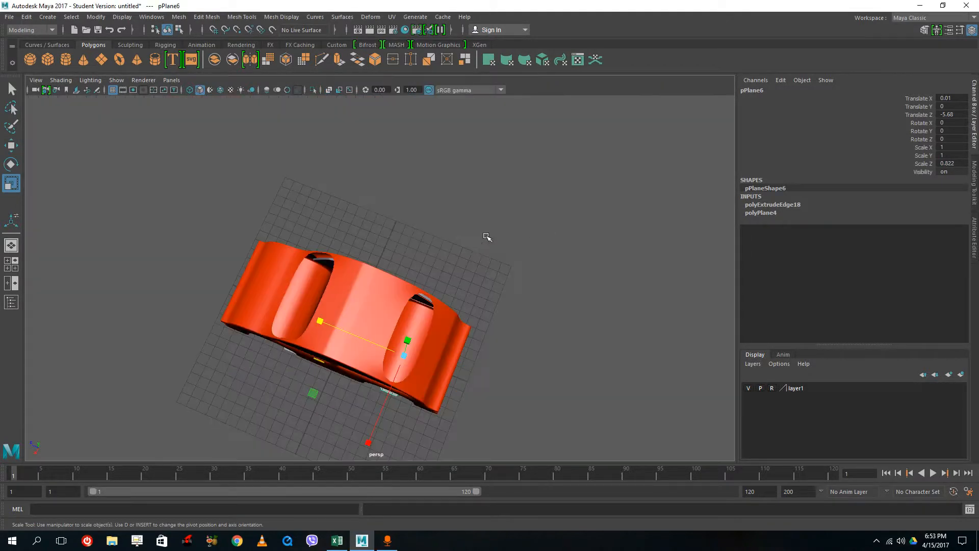
alt+drag(487, 238, 505, 192)
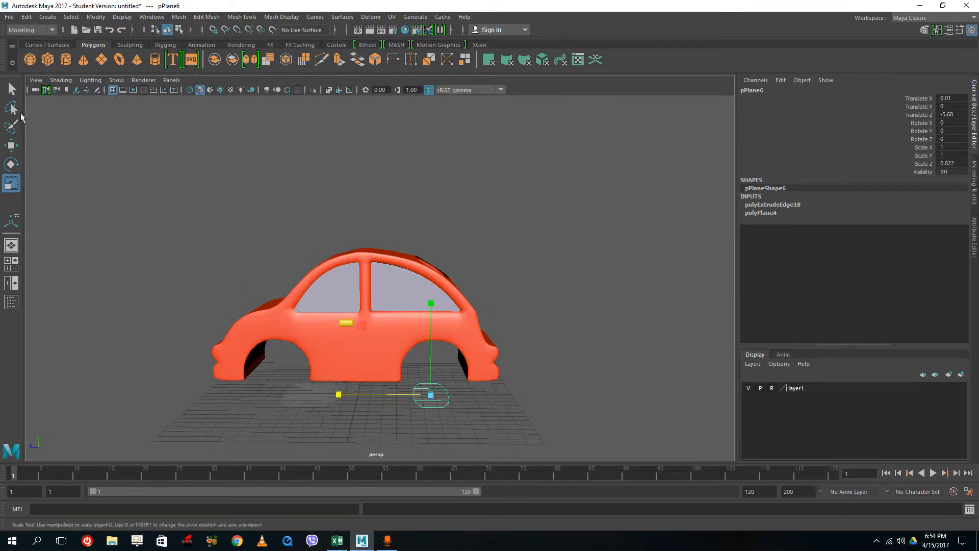
click(11, 89)
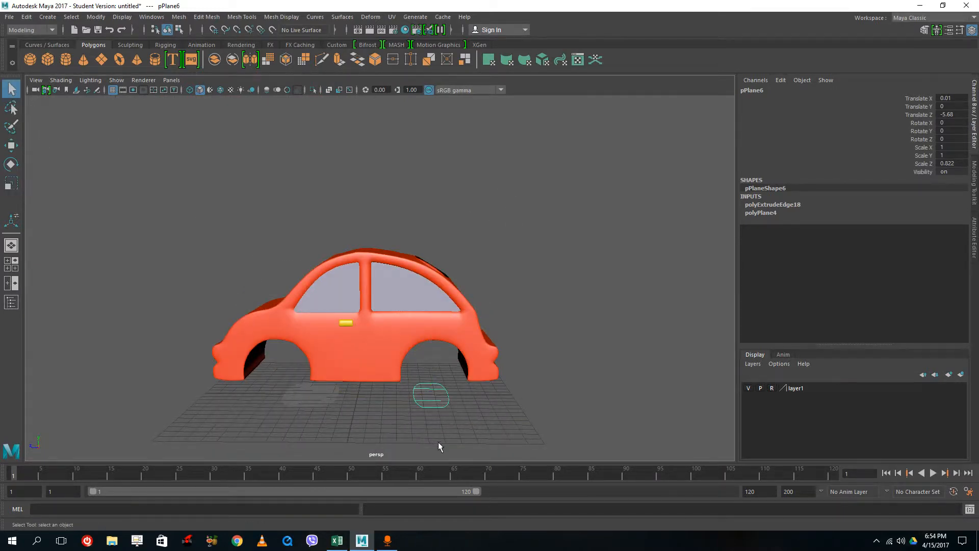
click(413, 431)
click(443, 397)
shift+click(301, 396)
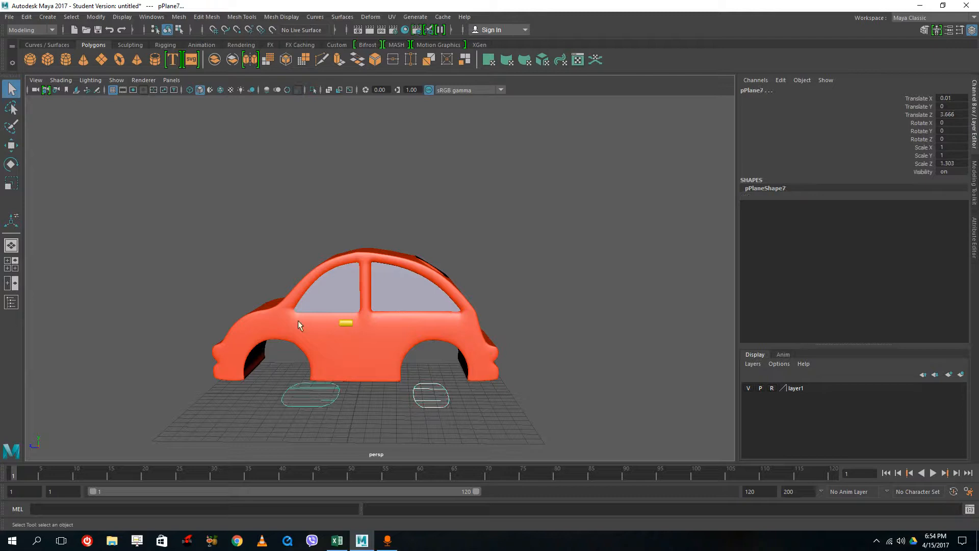
click(11, 146)
alt+drag(295, 303, 339, 197)
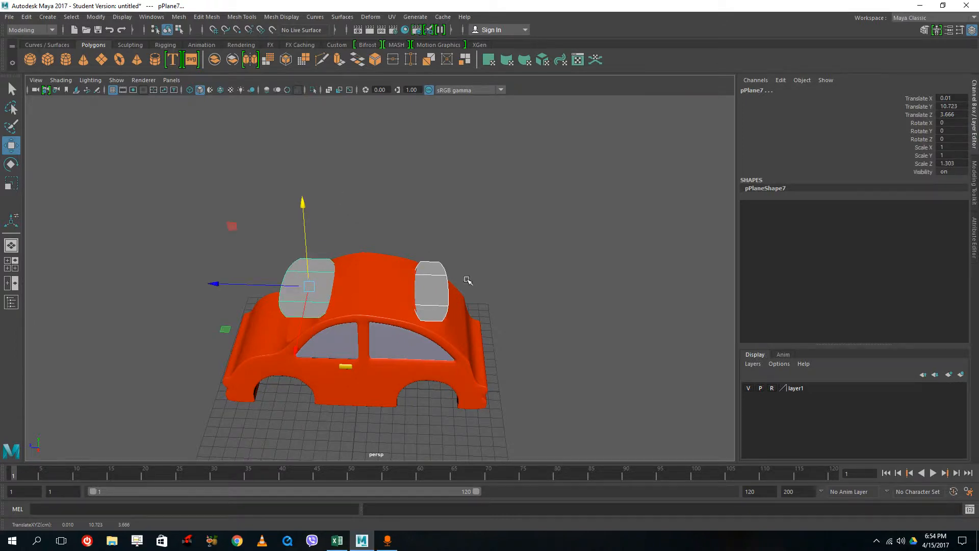
- Try to lower the windshield pane's front vertices toward the hood in the perspective view
alt+drag(468, 280, 528, 260)
right_click(327, 246)
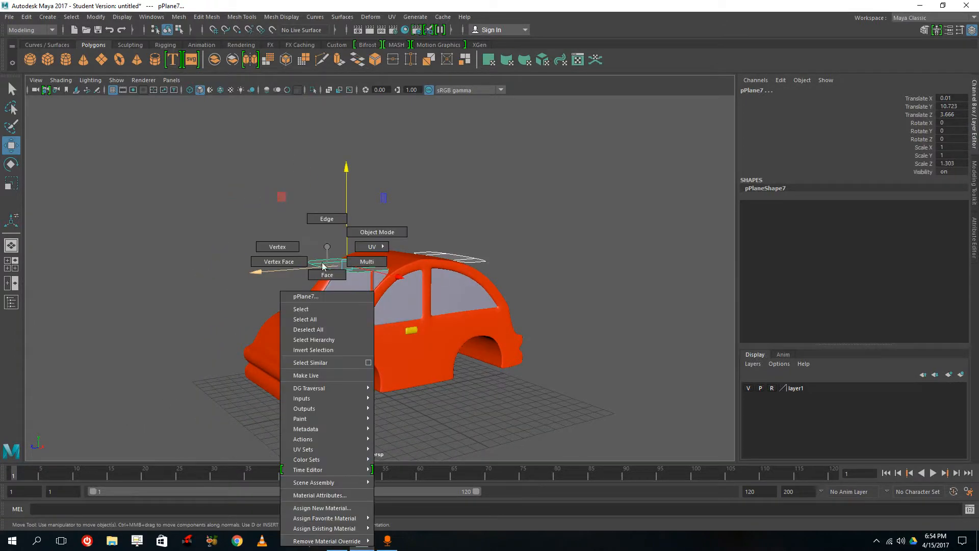
right_drag(322, 266, 265, 246)
alt+drag(427, 332, 240, 274)
drag(240, 212, 324, 298)
drag(296, 183, 283, 227)
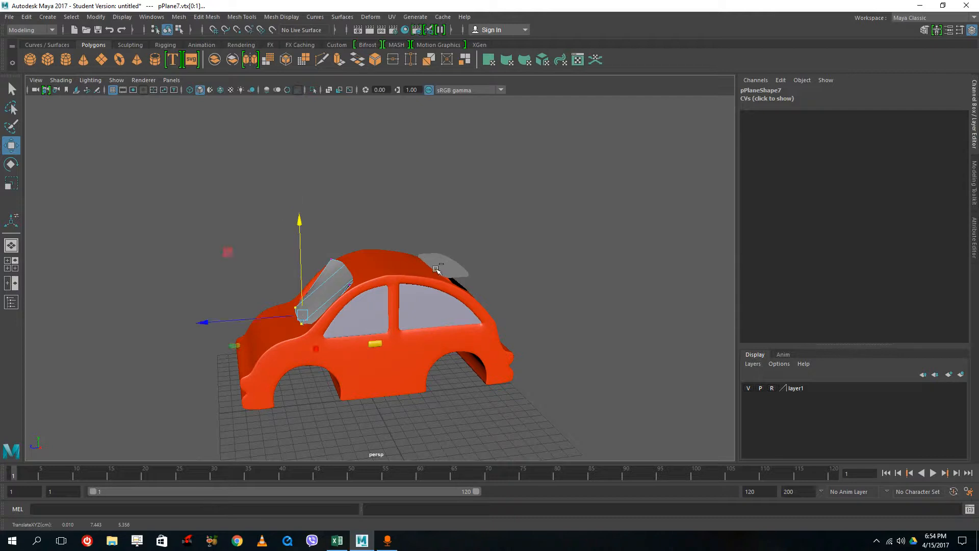
key(ctrl+z)
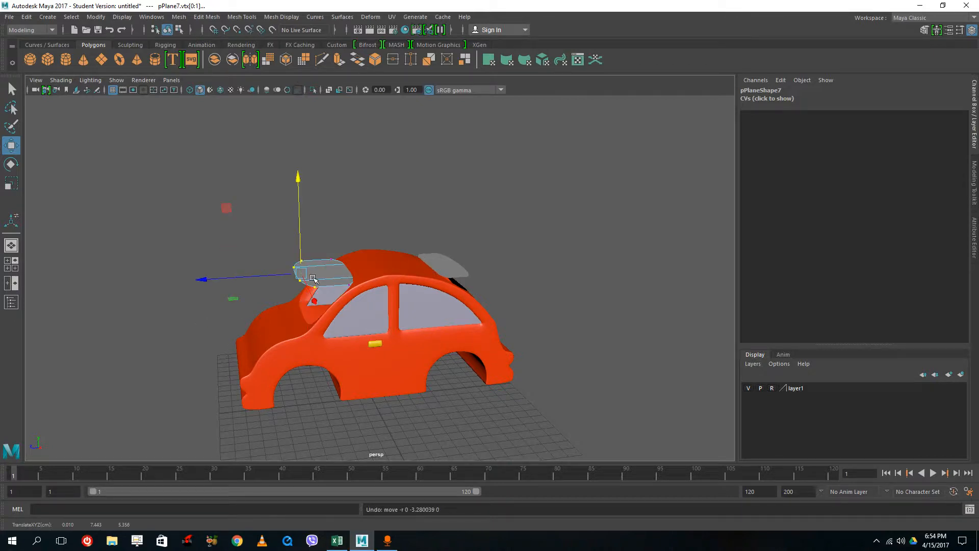
- Try to lower the windshield pane's roof-side vertices onto the car outline in the side view
mouse_move(312, 278)
alt+mouse_down()
mouse_move(309, 265)
mouse_move(304, 276)
alt+mouse_up()
key(space)
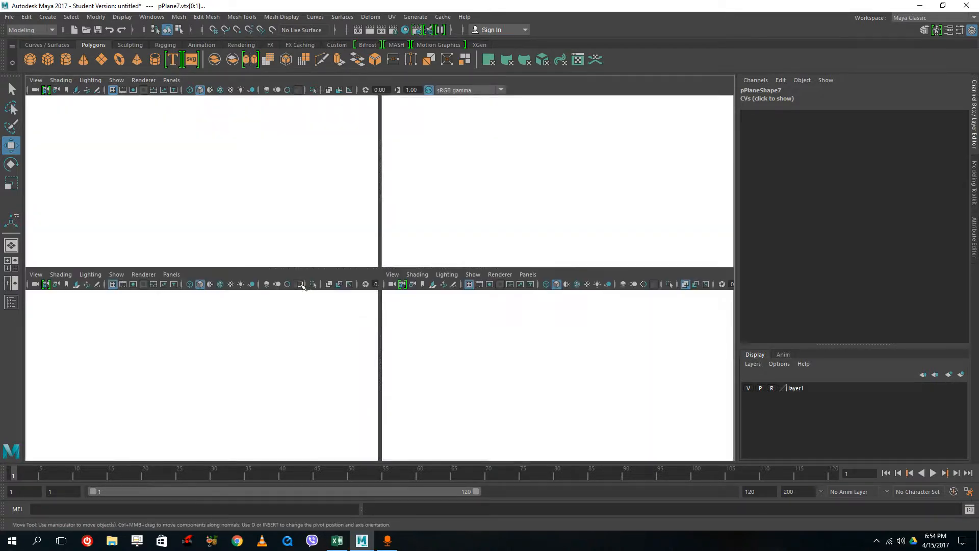
scroll(481, 343, down, 4)
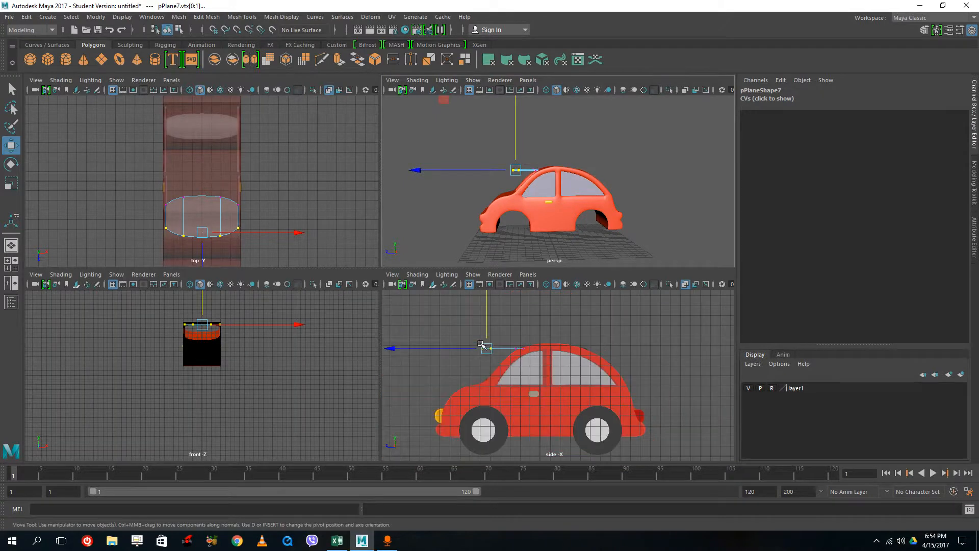
key(space)
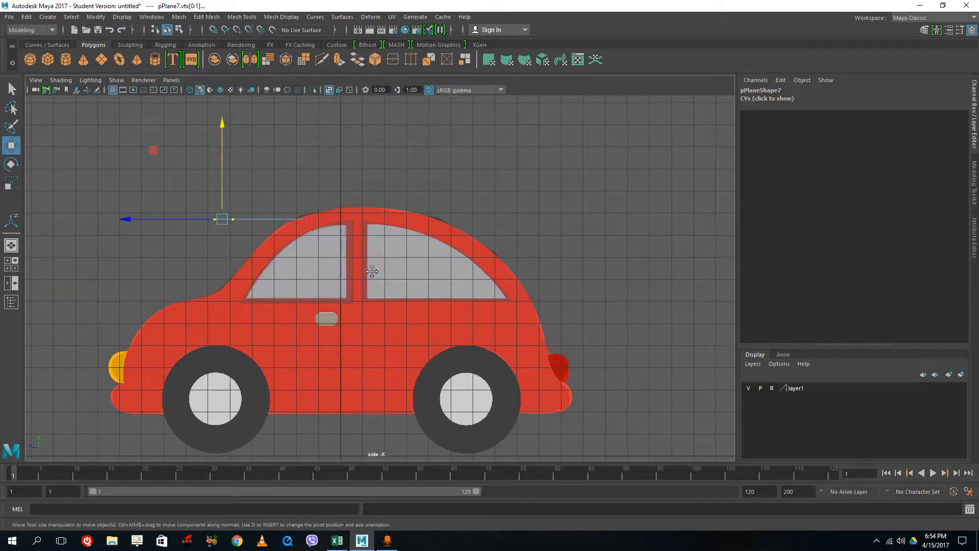
alt+middle_drag(373, 271, 373, 271)
drag(272, 170, 286, 197)
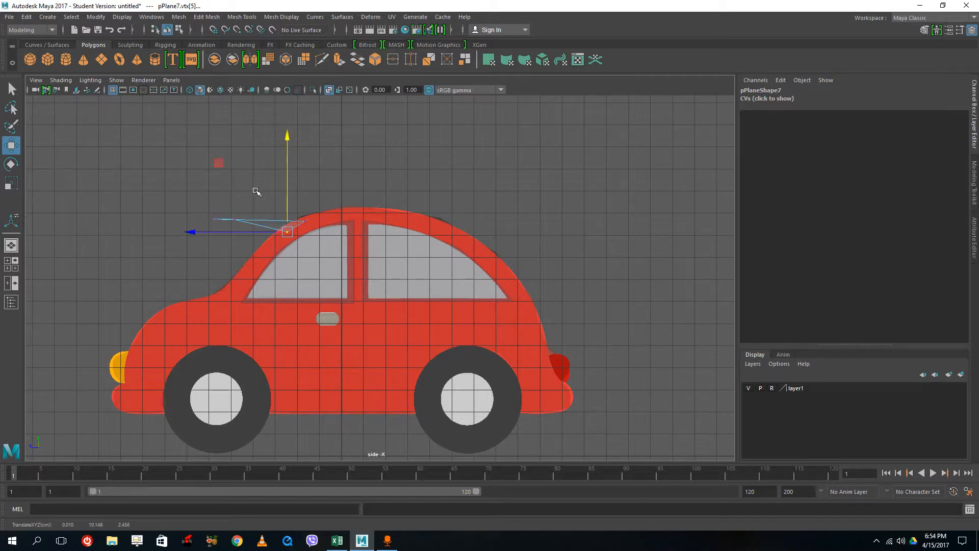
key(ctrl+z)
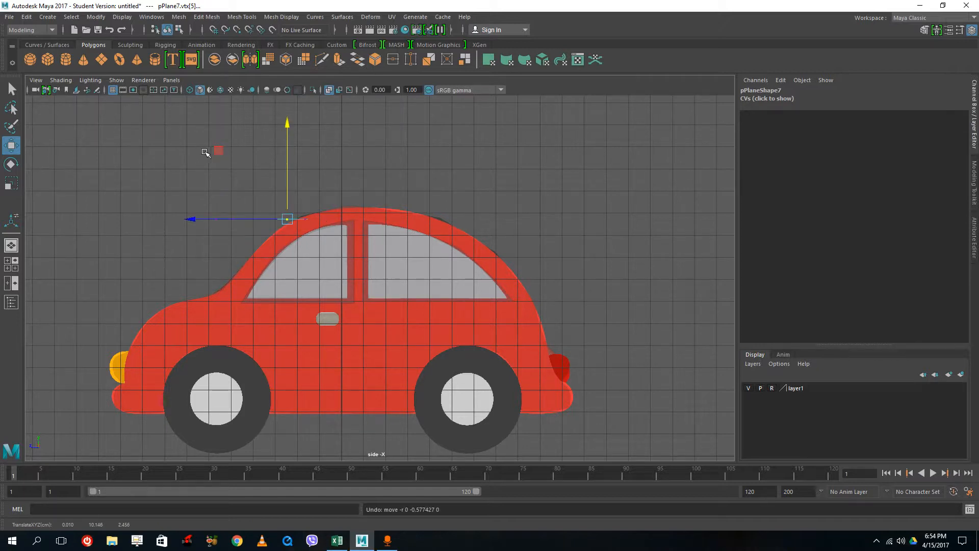
- Try to move the pane's roof-side and hood-side vertices down along the windshield slope in the side view
drag(245, 166, 295, 242)
drag(288, 153, 289, 171)
drag(231, 203, 230, 244)
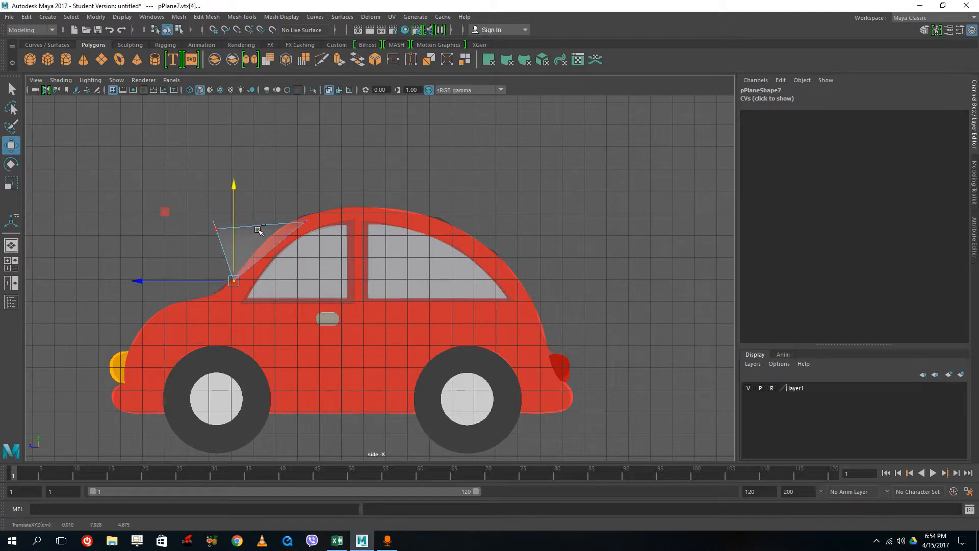
key(ctrl+z)
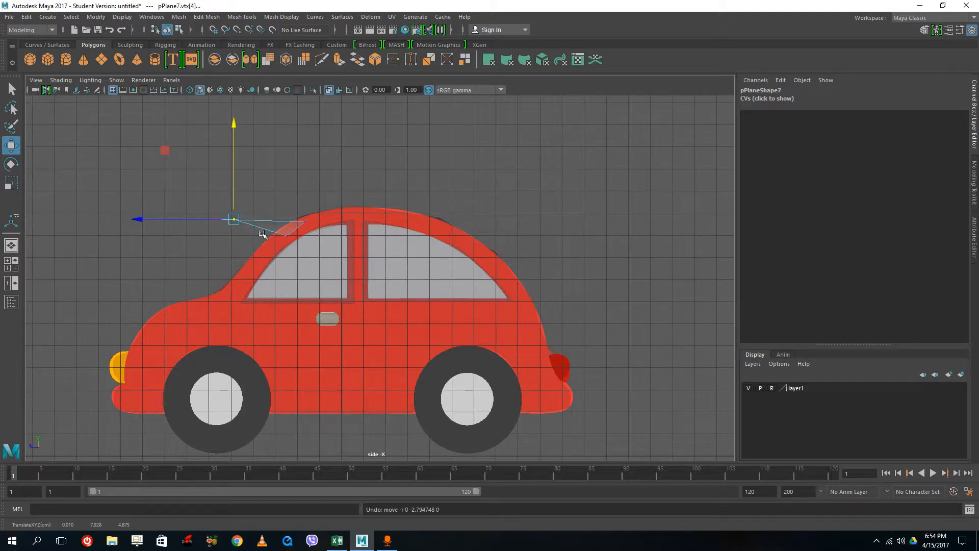
key(ctrl+z)
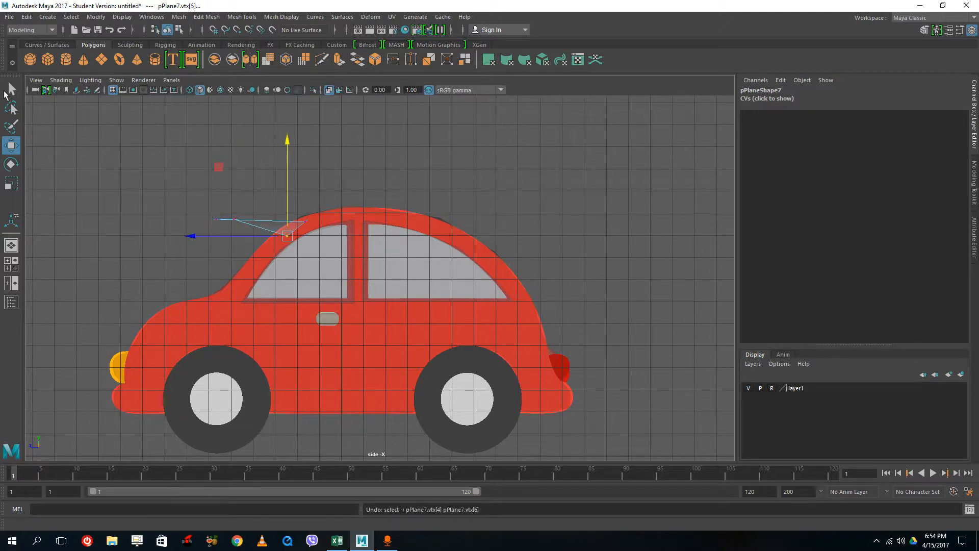
click(12, 90)
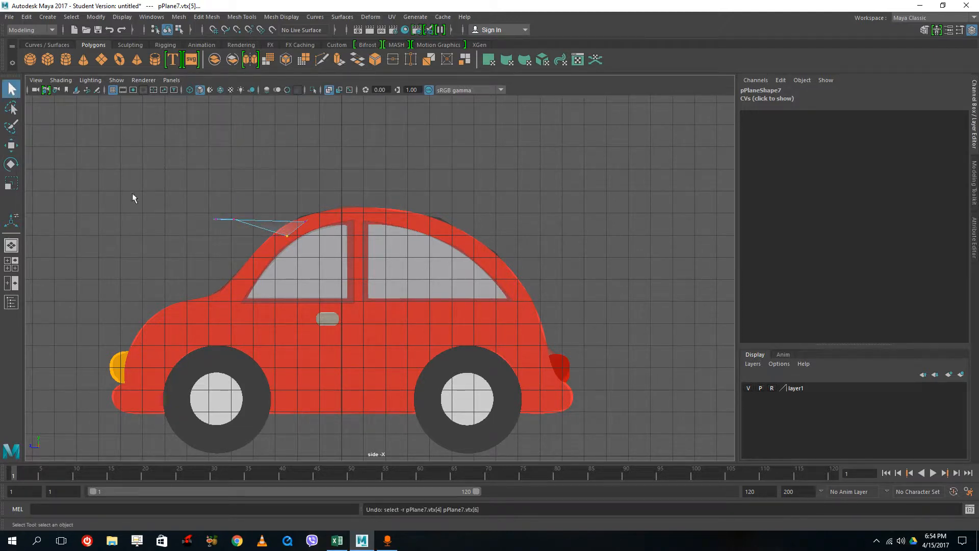
key(ctrl+z)
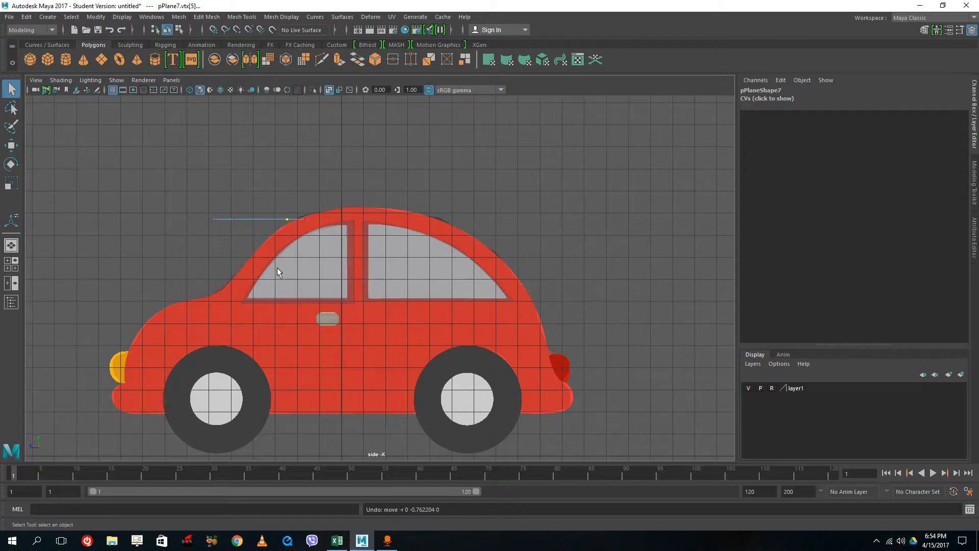
- Check the Select Tool's common selection options and compare the pane in the perspective view
double_click(11, 90)
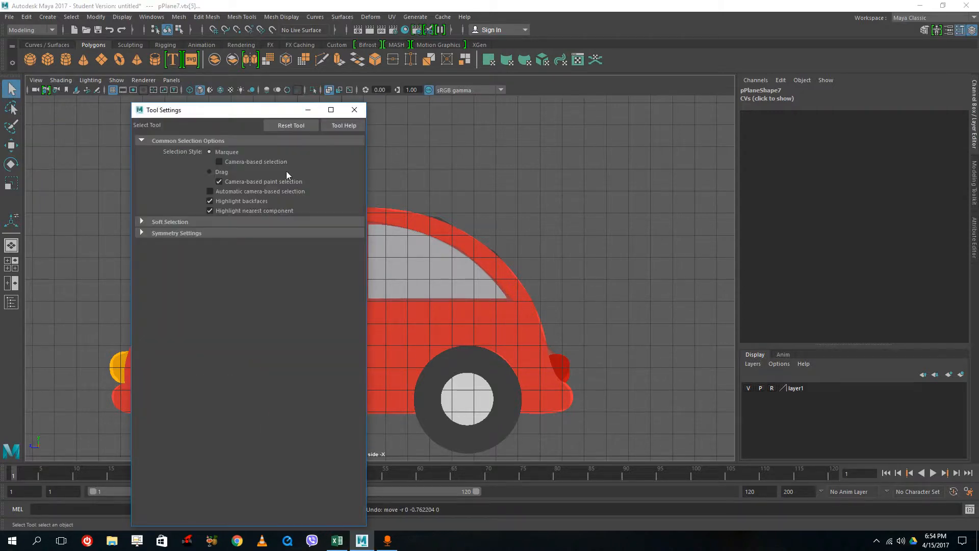
click(357, 114)
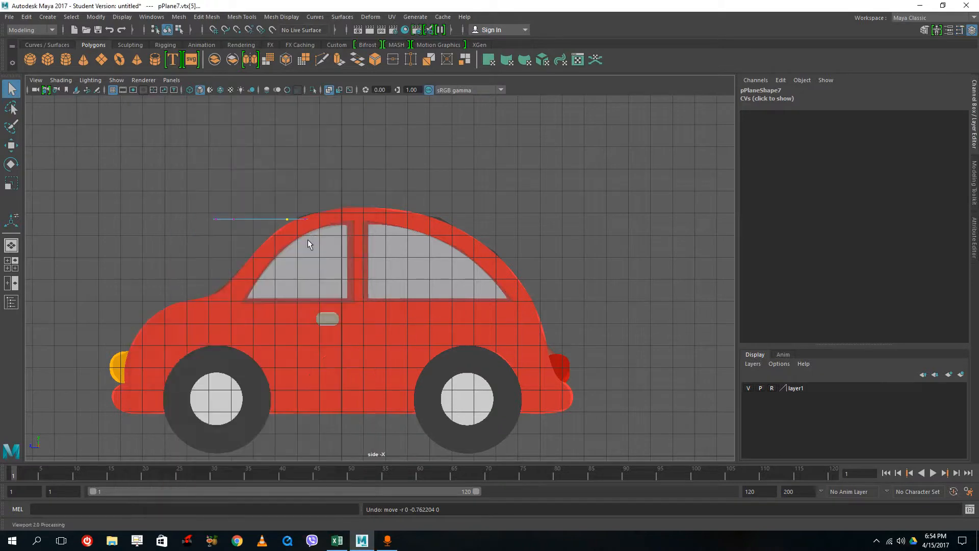
key(space)
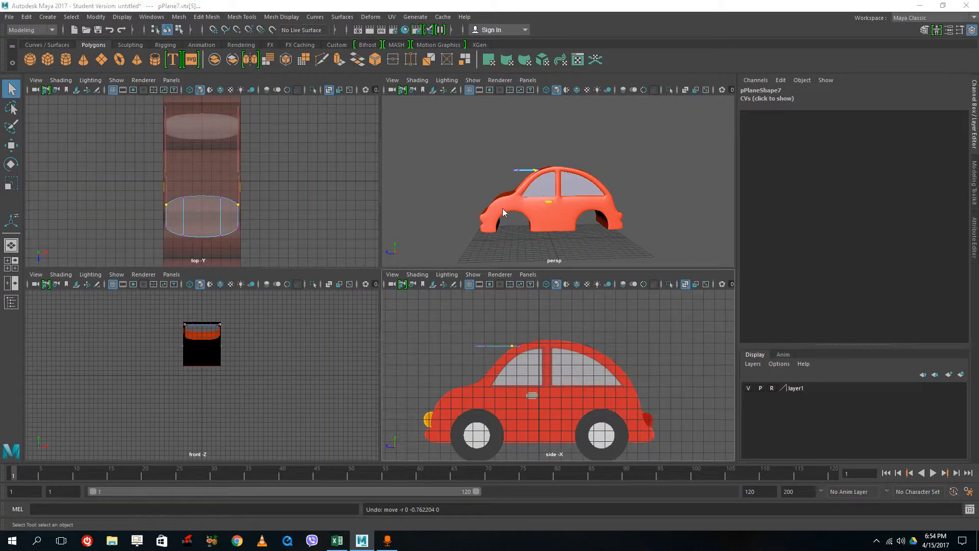
key(space)
mouse_move(409, 224)
alt+mouse_down()
mouse_move(406, 255)
mouse_move(405, 225)
alt+mouse_up()
key(space)
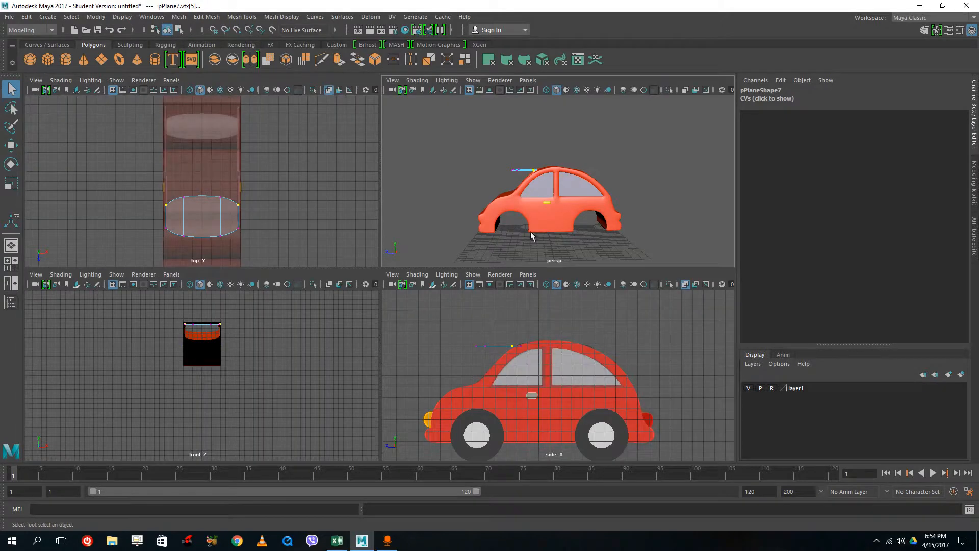
- Try moving the pane's roof-side vertices down to Y 10.215 in the side view
key(space)
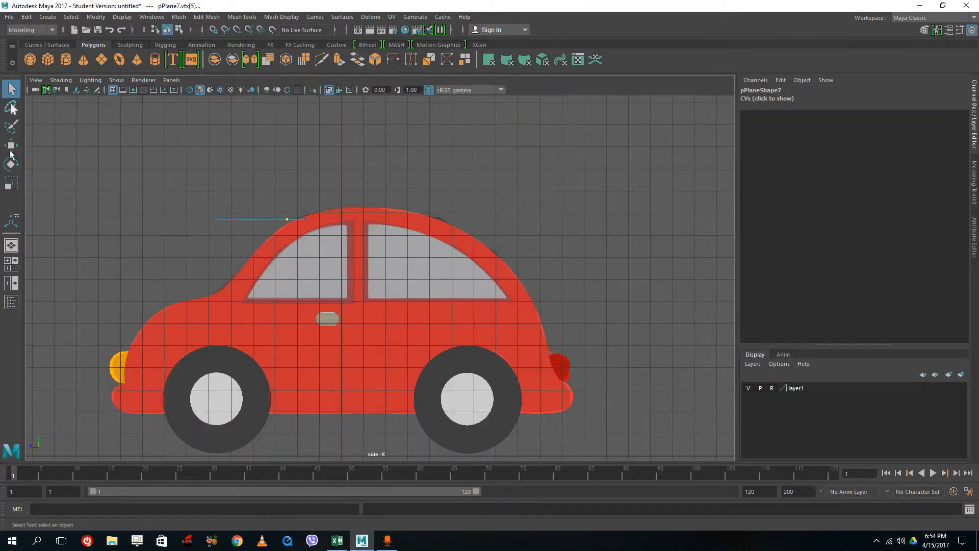
click(11, 146)
drag(288, 153, 288, 160)
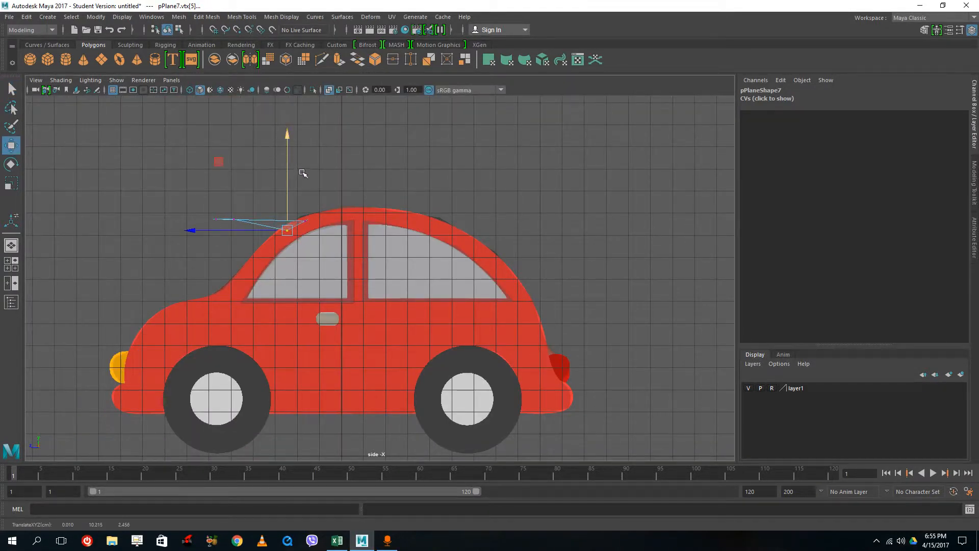
key(ctrl+z)
- In object mode, rotate the windshield pane to 45.462 about X and move it to Y 9.014, Z 3.527 along the windshield slope
right_drag(263, 220, 312, 204)
drag(210, 184, 275, 263)
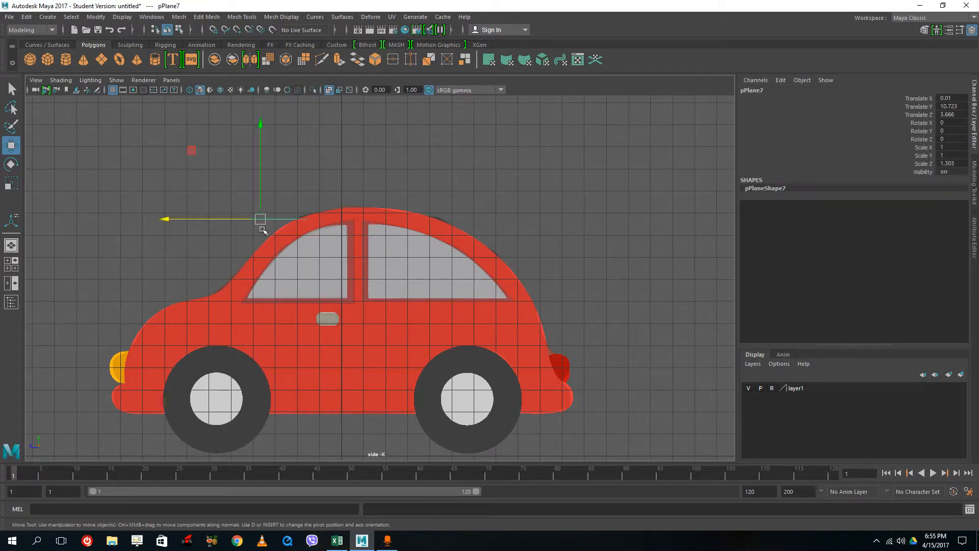
click(10, 163)
drag(319, 148, 259, 106)
click(437, 197)
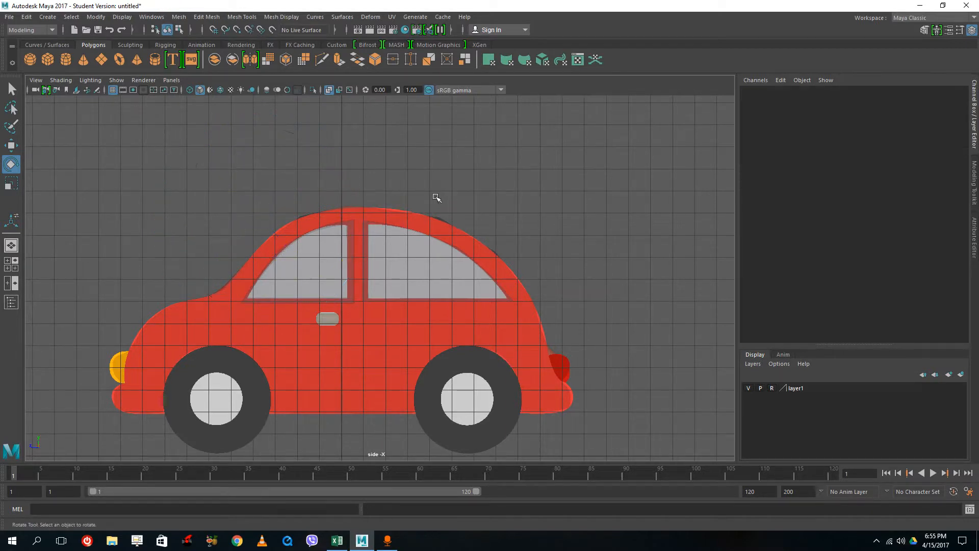
drag(266, 220, 263, 256)
click(12, 146)
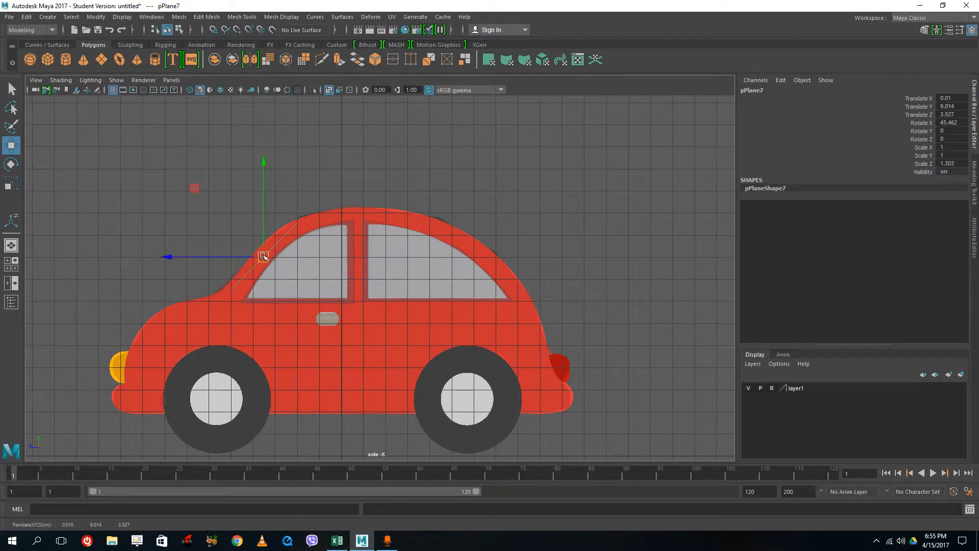
- Select all faces of the windshield pane in the perspective view and extrude them with a local Z translation of 0.579
right_drag(263, 248, 263, 276)
key(space)
key(space)
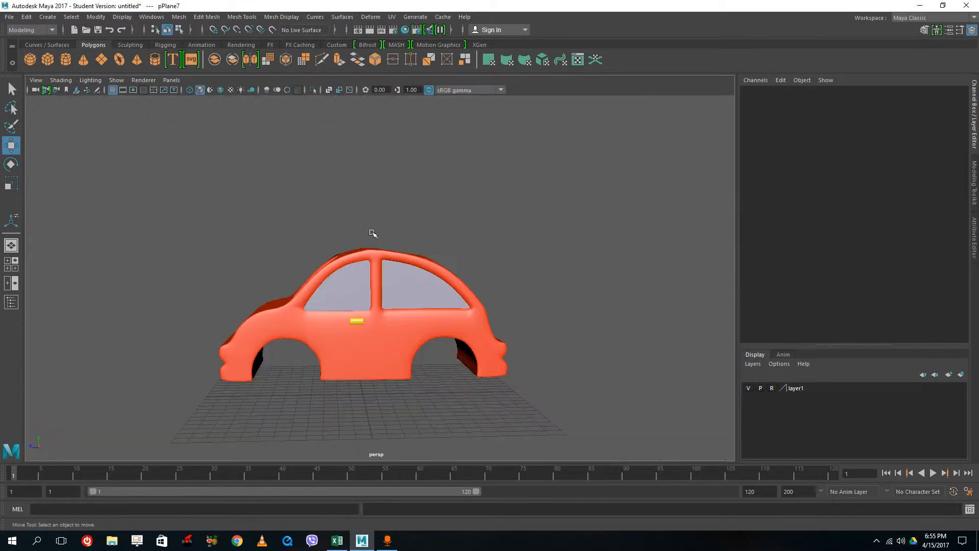
alt+drag(374, 234, 408, 250)
click(326, 289)
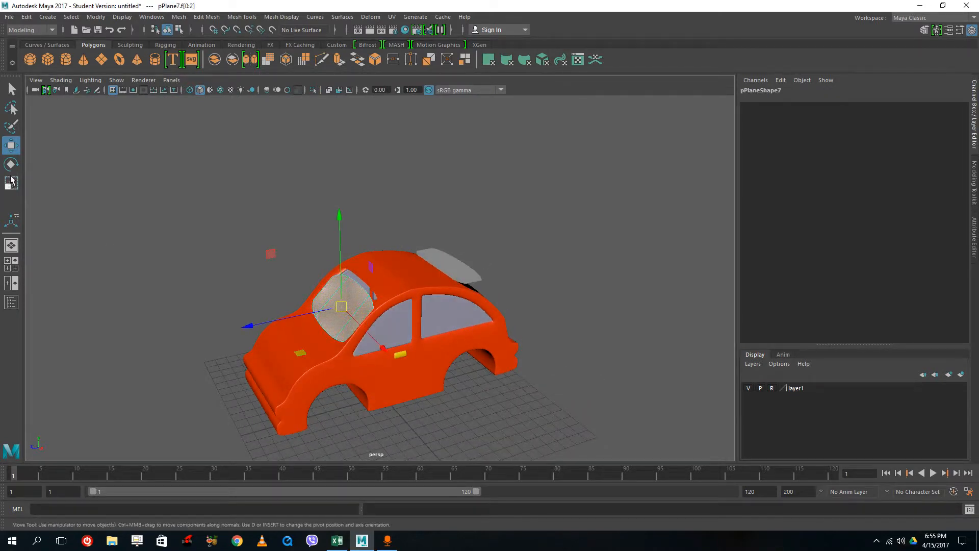
click(11, 181)
click(11, 146)
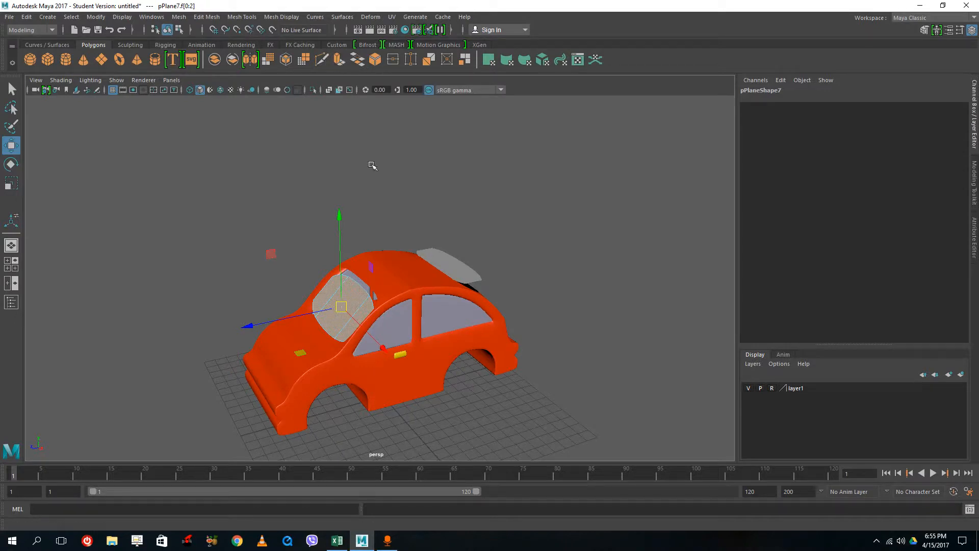
key(ctrl+e)
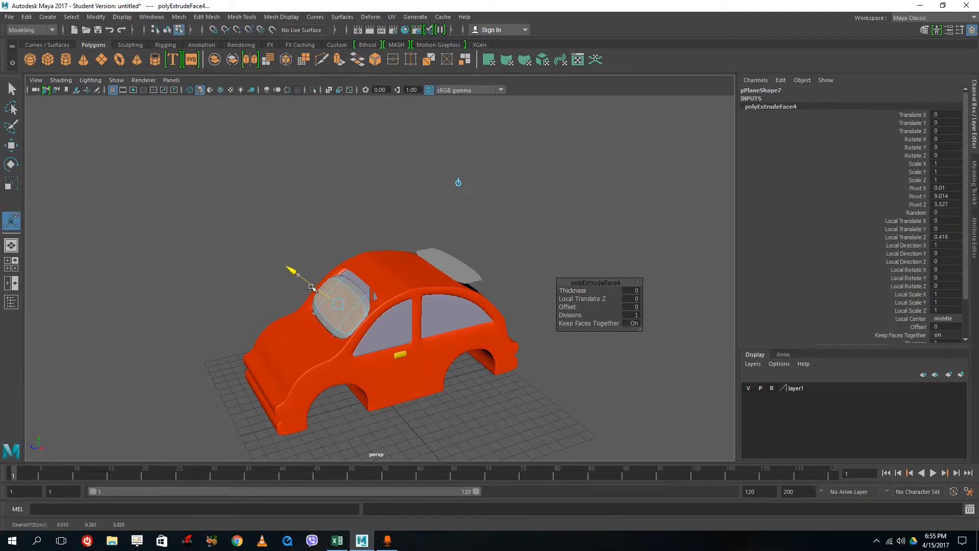
alt+drag(309, 287, 393, 325)
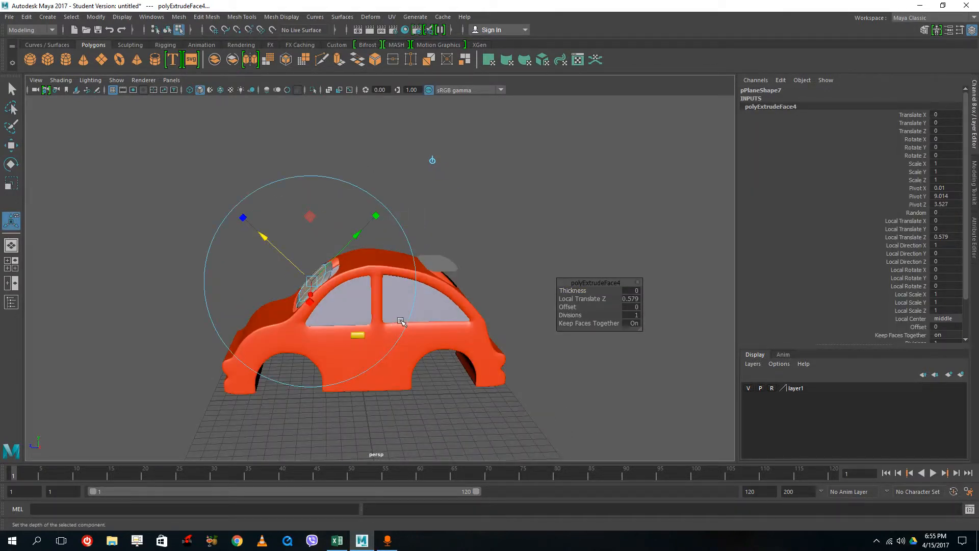
- Insert an edge loop around the extruded windshield pane's side and display the pane with smooth mesh preview
scroll(476, 323, up, 5)
right_drag(503, 227, 439, 237)
key(1)
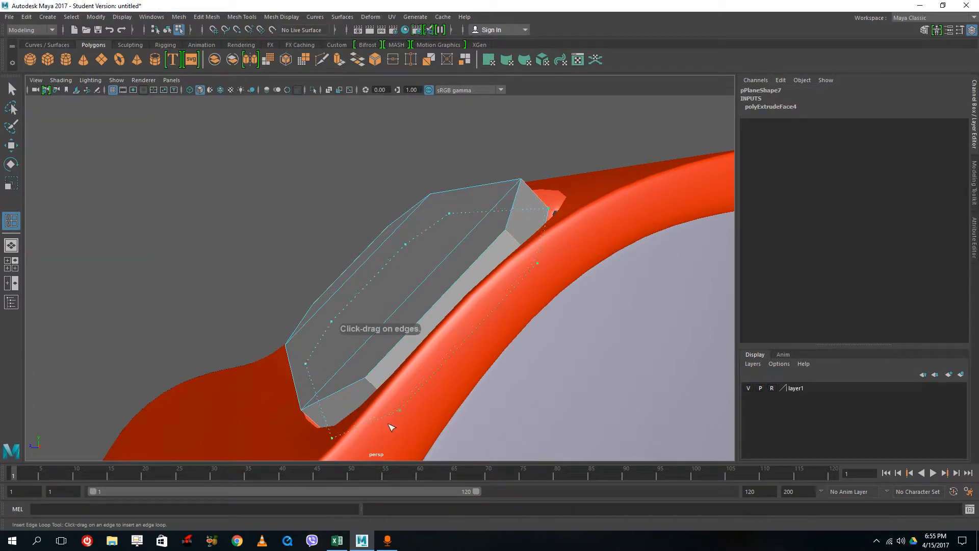
click(367, 383)
key(3)
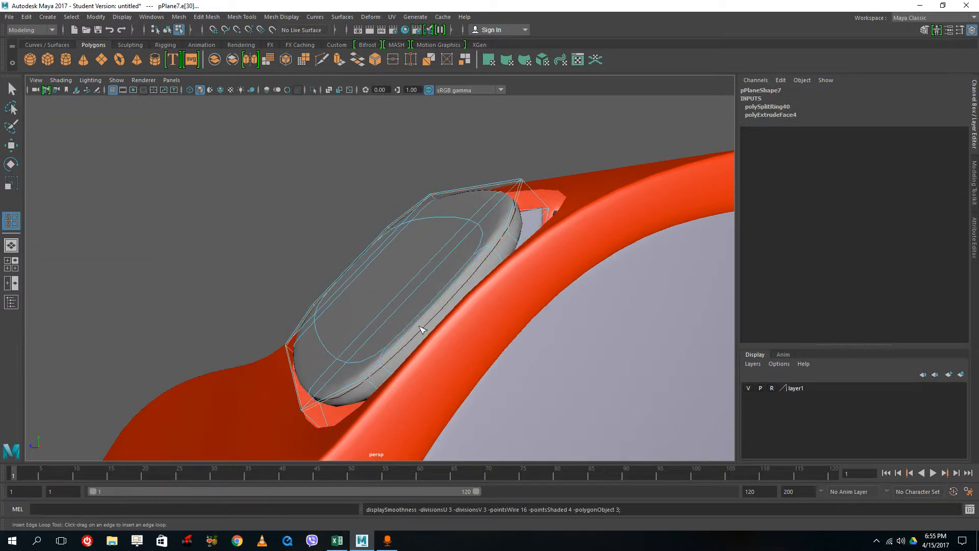
alt+drag(430, 327, 476, 343)
- Return the windshield pane to object mode and scale it to 1.619 along Z and 1.079 along X to cover the opening
right_drag(503, 212, 550, 197)
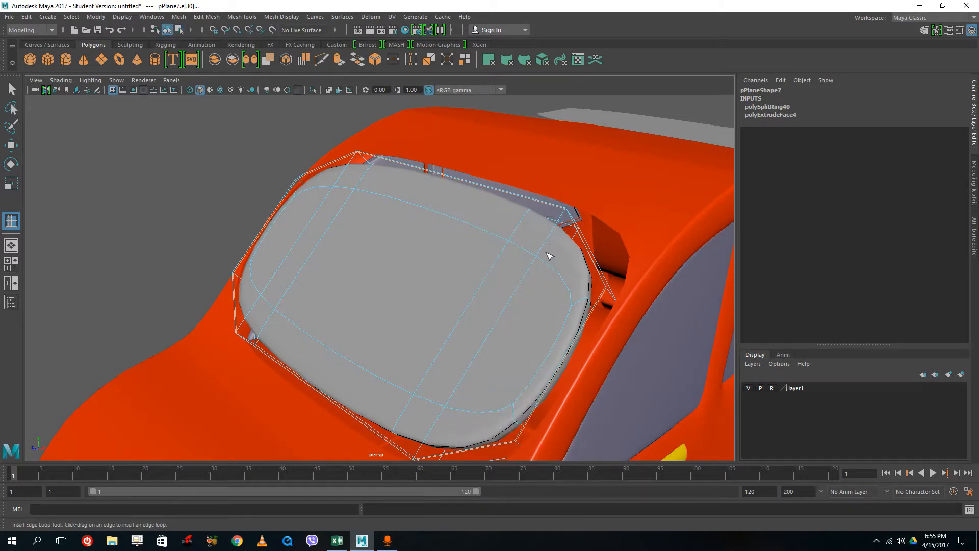
alt+drag(548, 255, 596, 247)
click(474, 264)
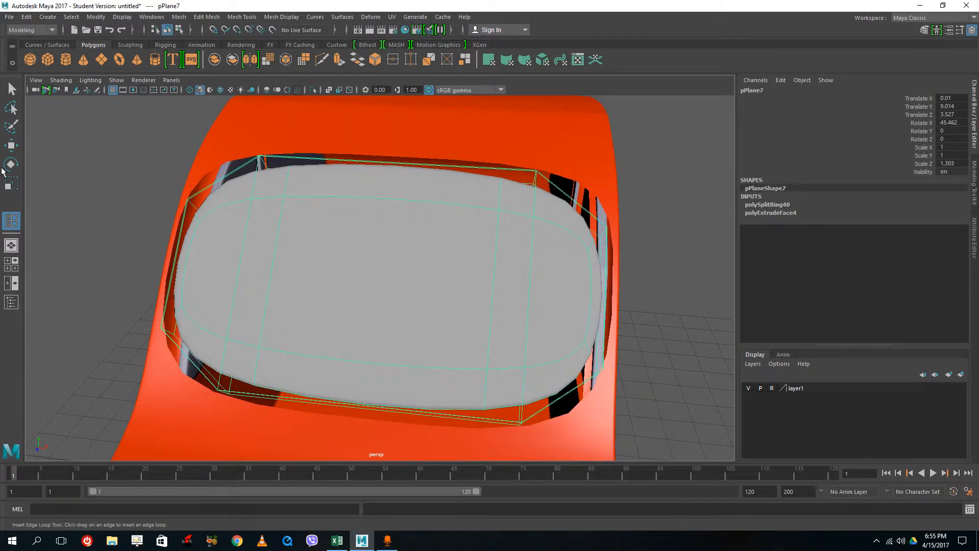
click(11, 185)
drag(374, 387, 363, 403)
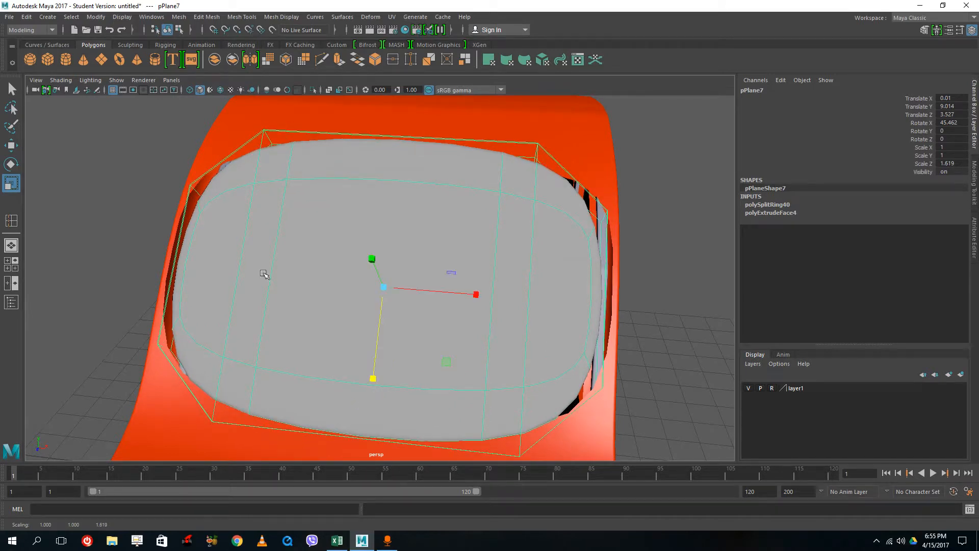
drag(475, 295, 482, 298)
- Reduce the windshield pane's X scale to 1.043 so its sides stay within the body's width
alt+drag(590, 221, 539, 222)
right_drag(545, 229, 567, 216)
click(640, 266)
alt+drag(464, 243, 558, 244)
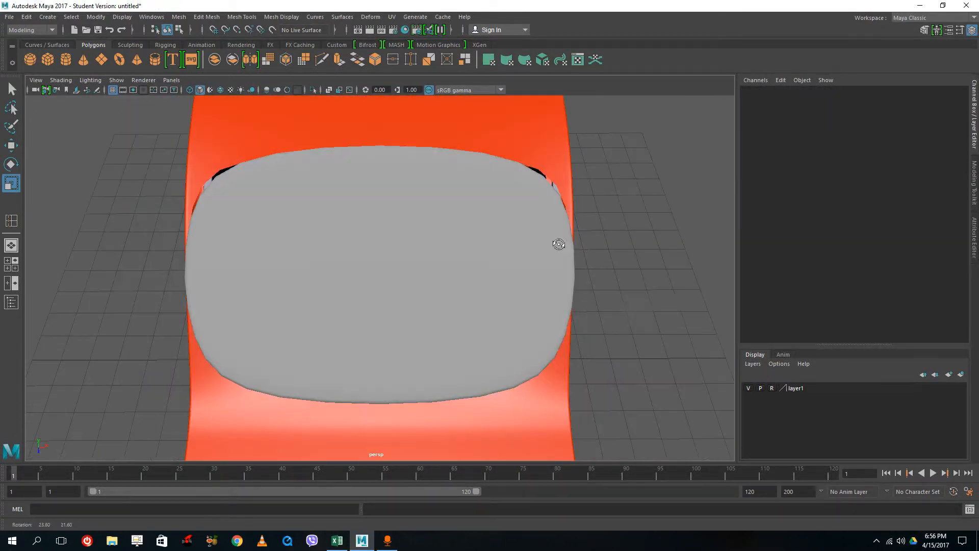
click(405, 241)
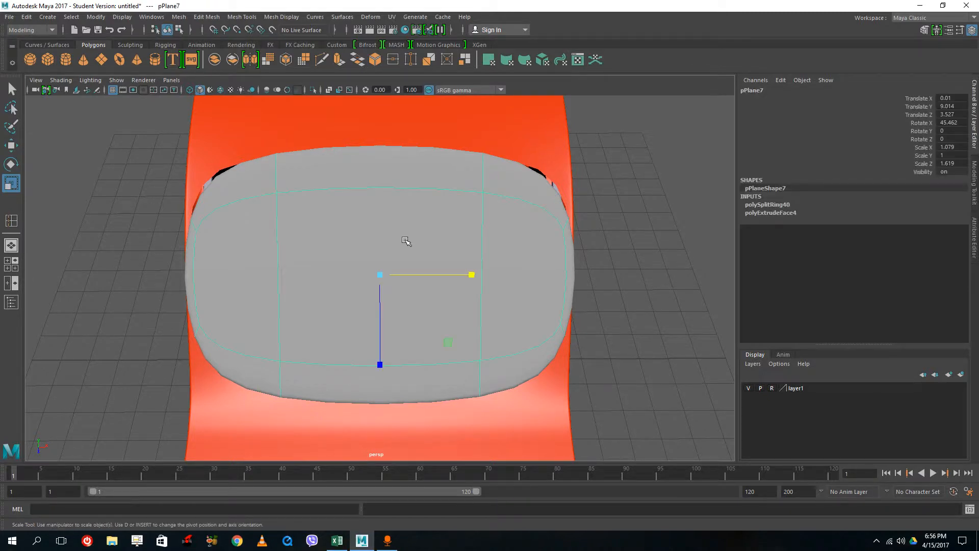
drag(474, 276, 470, 276)
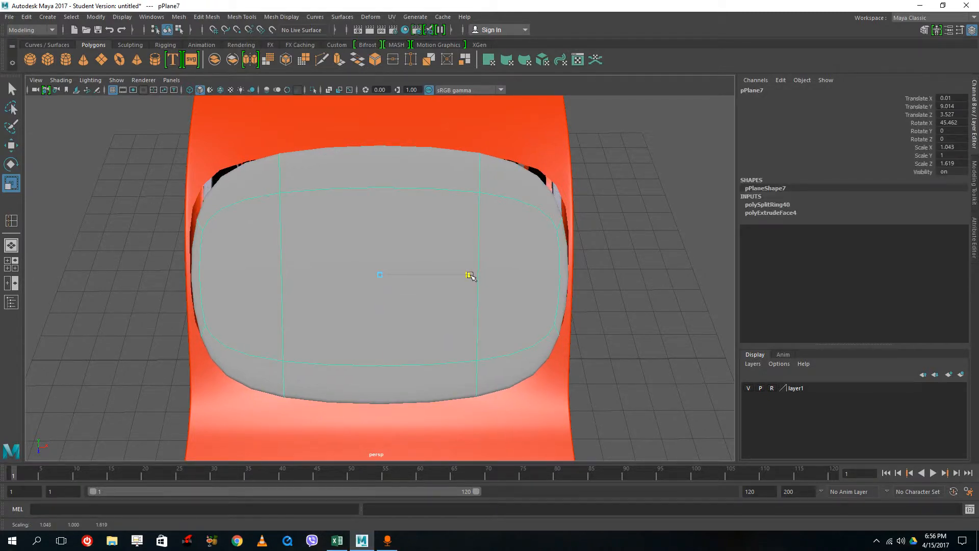
- Move the windshield pane closer into its opening, to Translate Y 8.867 and Translate Z 3.404
click(520, 136)
click(195, 129)
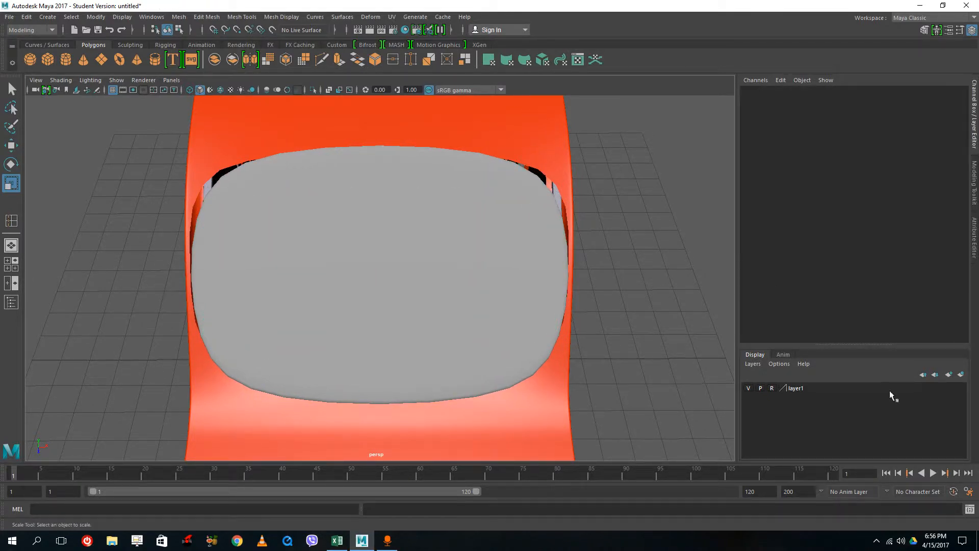
alt+drag(451, 163, 612, 226)
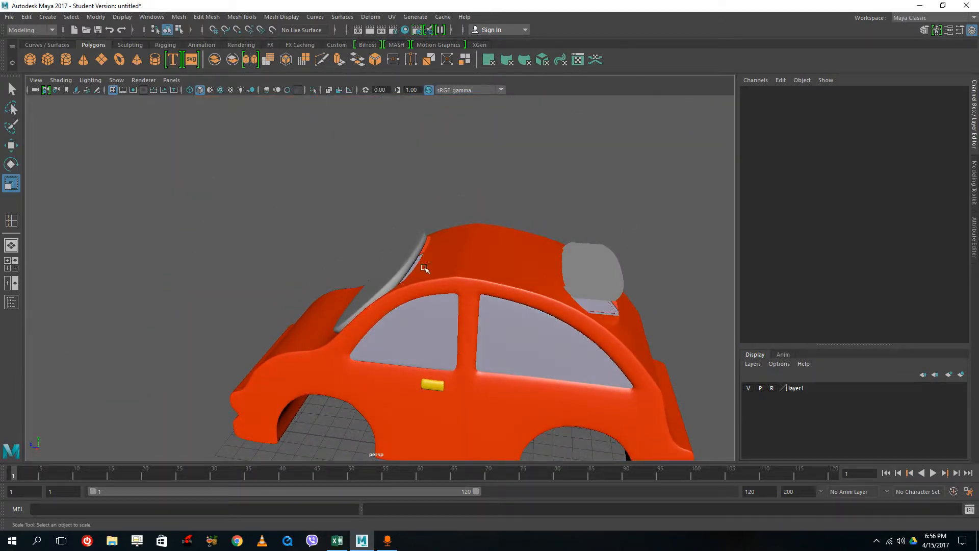
click(402, 262)
alt+drag(409, 255, 265, 220)
click(15, 146)
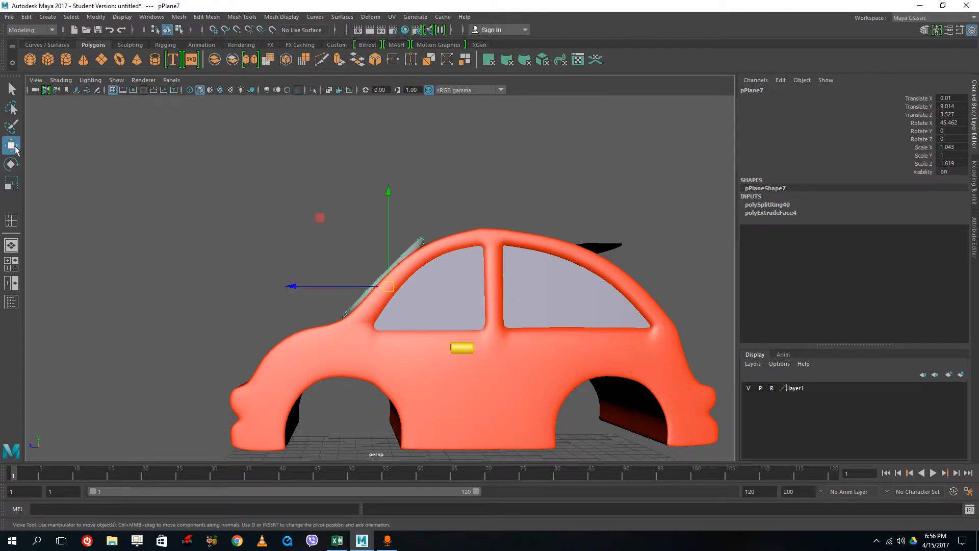
drag(398, 296, 395, 293)
alt+drag(508, 324, 392, 318)
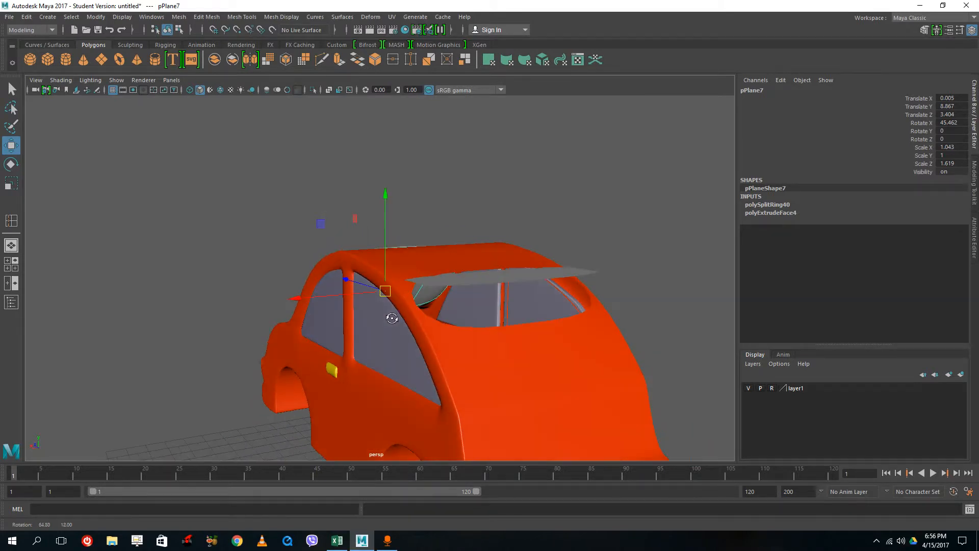
click(530, 278)
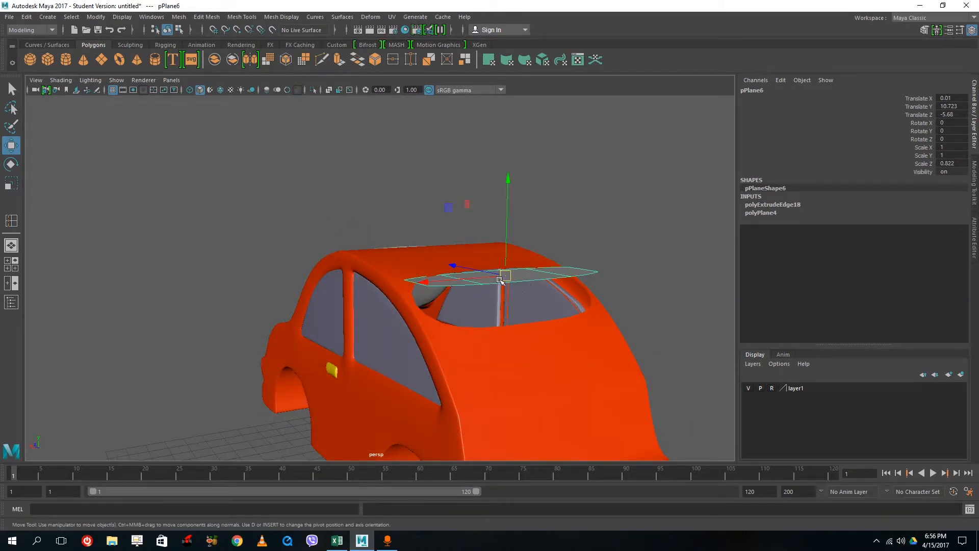
right_drag(499, 279, 436, 247)
alt+drag(607, 324, 617, 247)
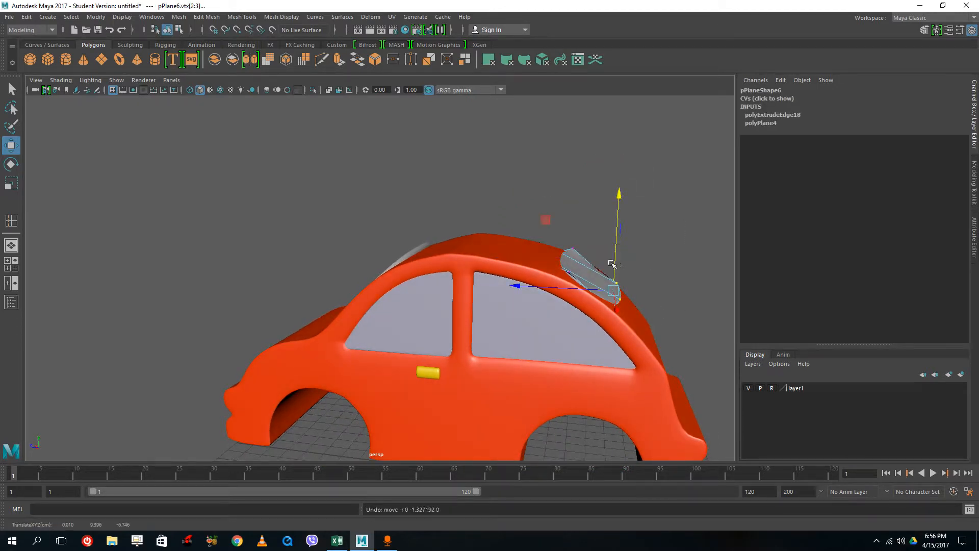
right_drag(605, 261, 656, 240)
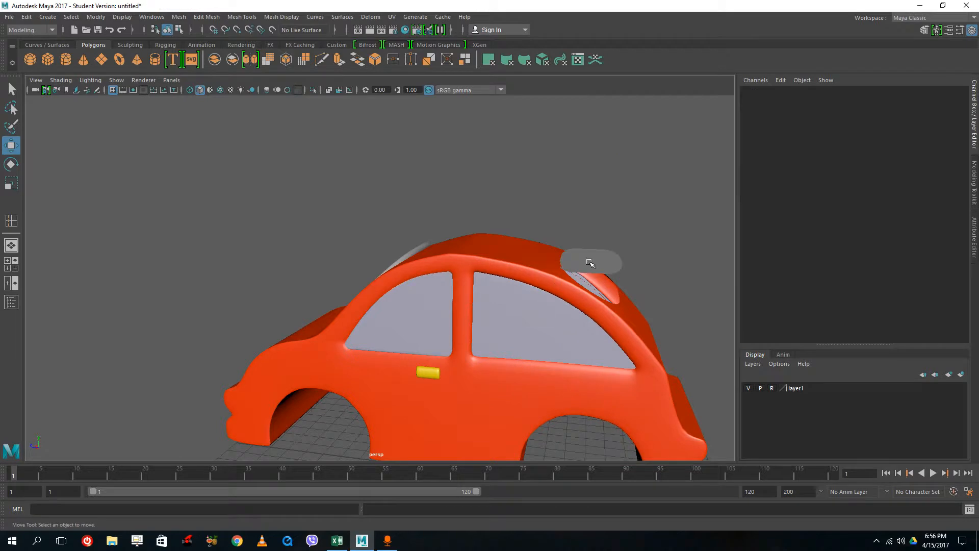
- Rotate the rear window pane to -35.472 about X and lower it to Translate Y 10.102 over the rear opening
click(590, 262)
click(14, 164)
drag(676, 209, 686, 272)
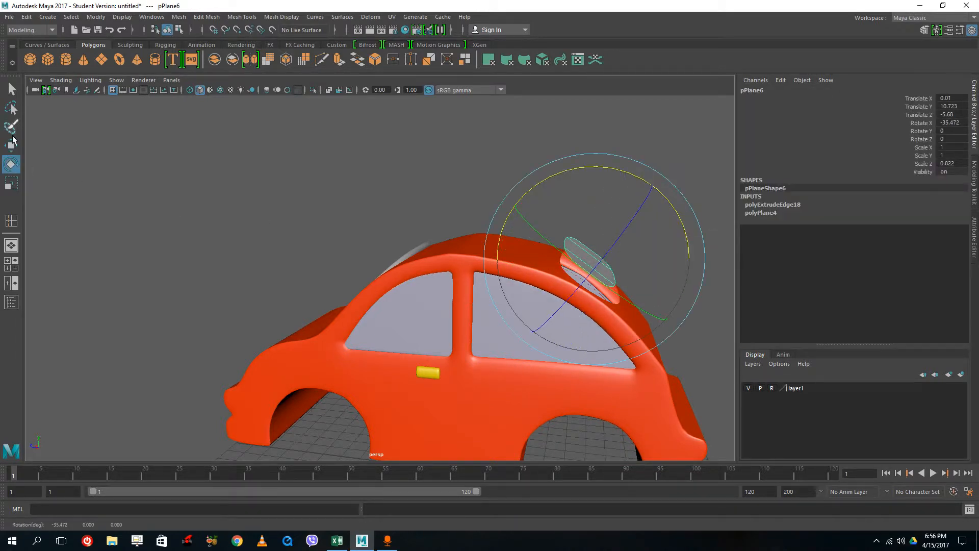
key(w)
drag(591, 203, 589, 216)
alt+drag(643, 279, 551, 330)
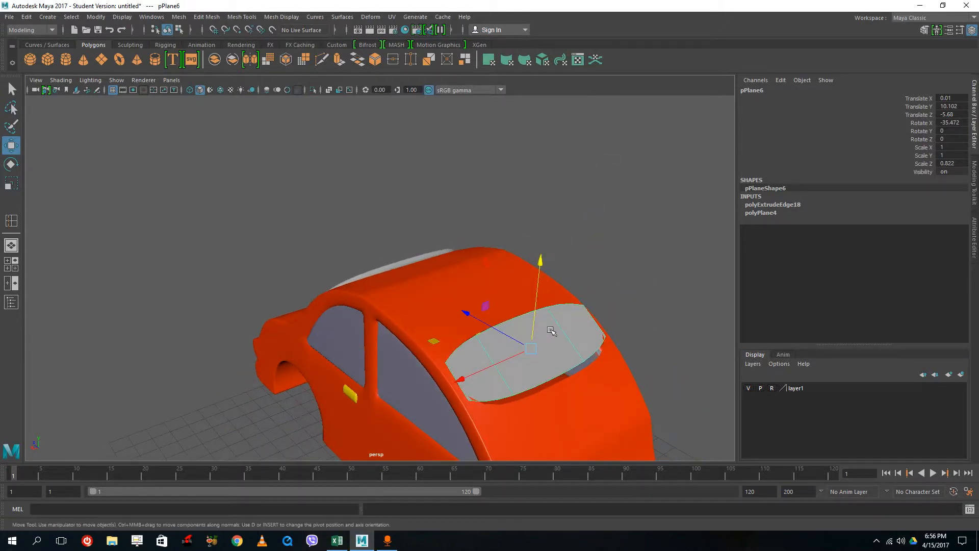
- Select all faces of the rear window pane and extrude them with a local Z translation of 0.318
right_drag(556, 332, 576, 277)
alt+drag(607, 332, 655, 365)
drag(584, 433, 434, 331)
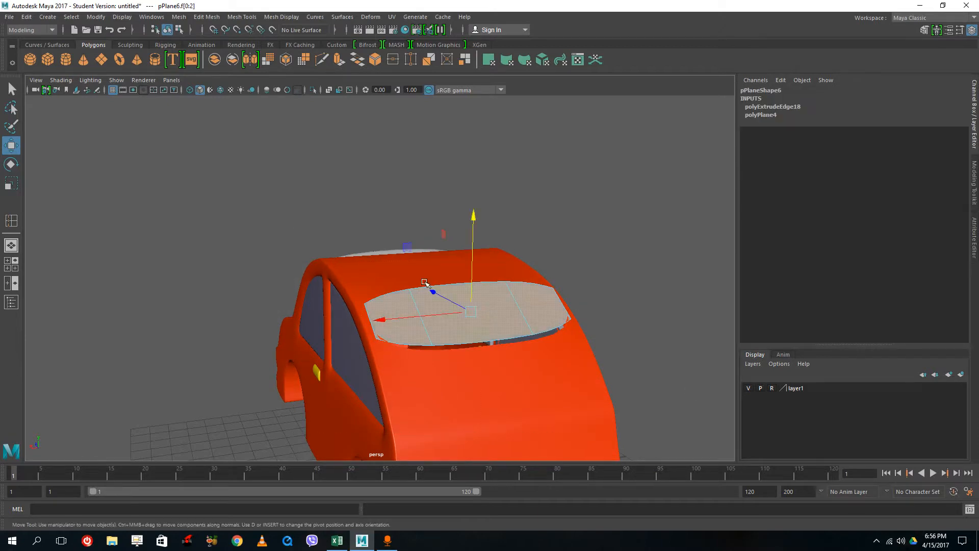
click(339, 66)
alt+drag(481, 280, 624, 235)
key(f)
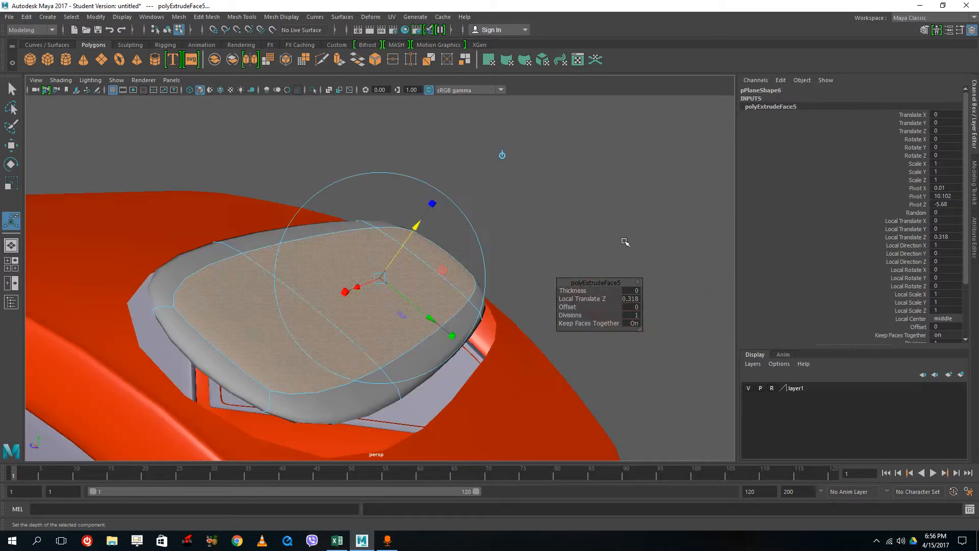
alt+drag(518, 303, 361, 252)
- Insert edge loops around the extruded rear window pane's side to sharpen its smoothed rim, and return it to object mode
right_drag(358, 246, 462, 199)
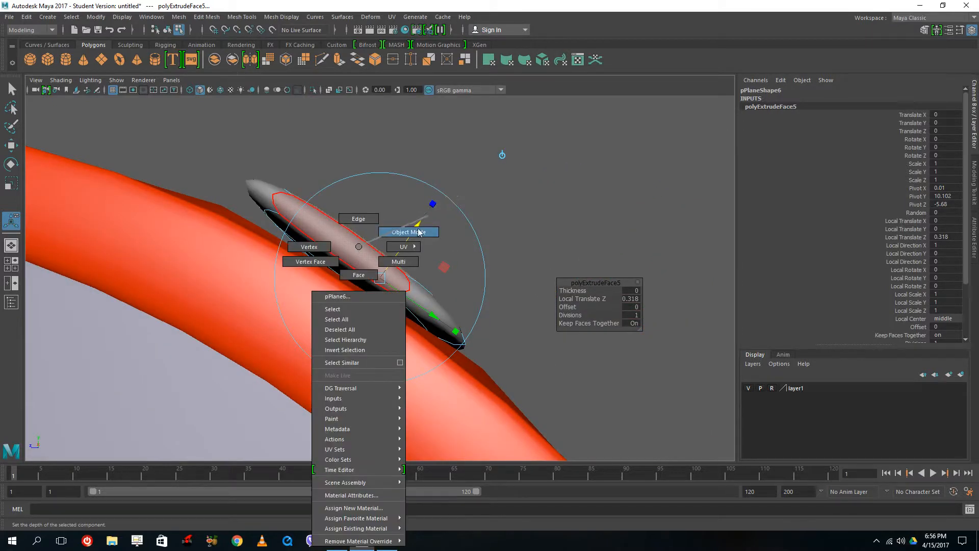
right_drag(419, 232, 418, 232)
shift+right_drag(360, 270, 319, 286)
alt+drag(373, 267, 380, 288)
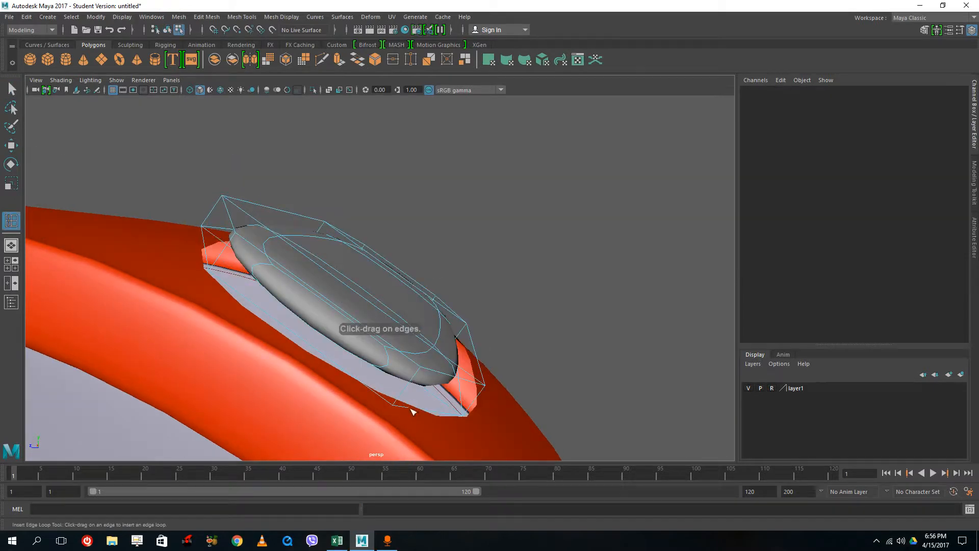
drag(399, 403, 419, 373)
scroll(412, 371, down, 4)
right_drag(405, 334, 432, 268)
right_drag(386, 297, 435, 234)
click(555, 277)
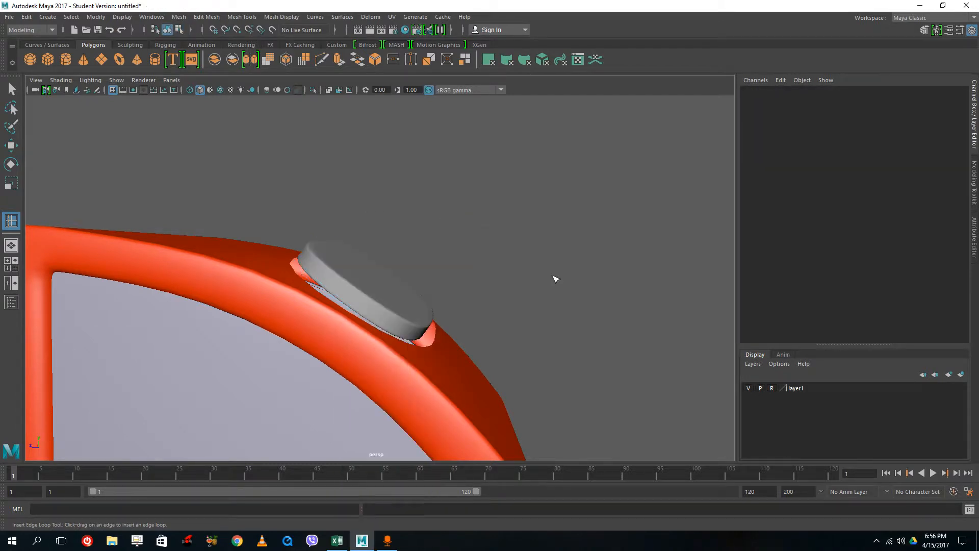
- Lower the rear window pane to Translate Y 9.808 so it sinks into the opening
alt+drag(556, 278, 510, 316)
click(403, 293)
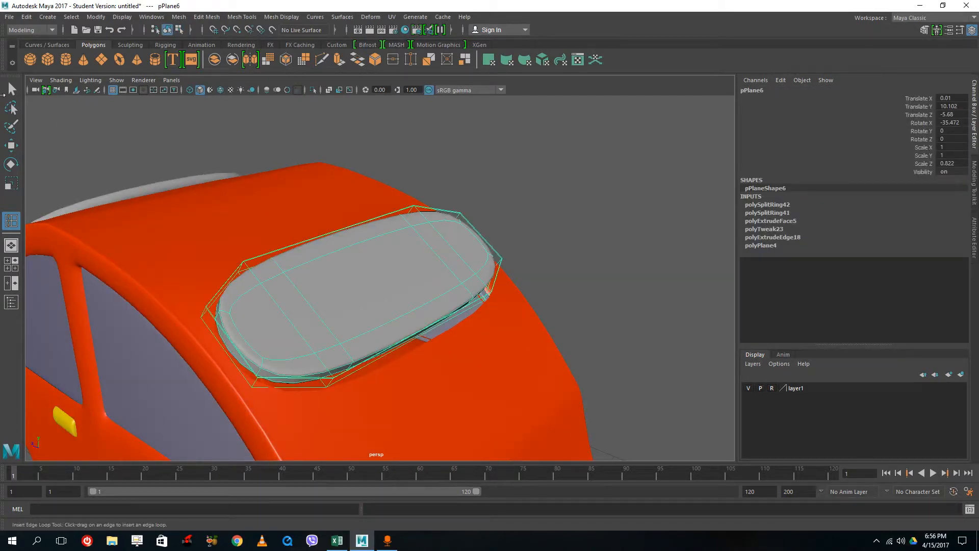
key(w)
drag(374, 216, 374, 231)
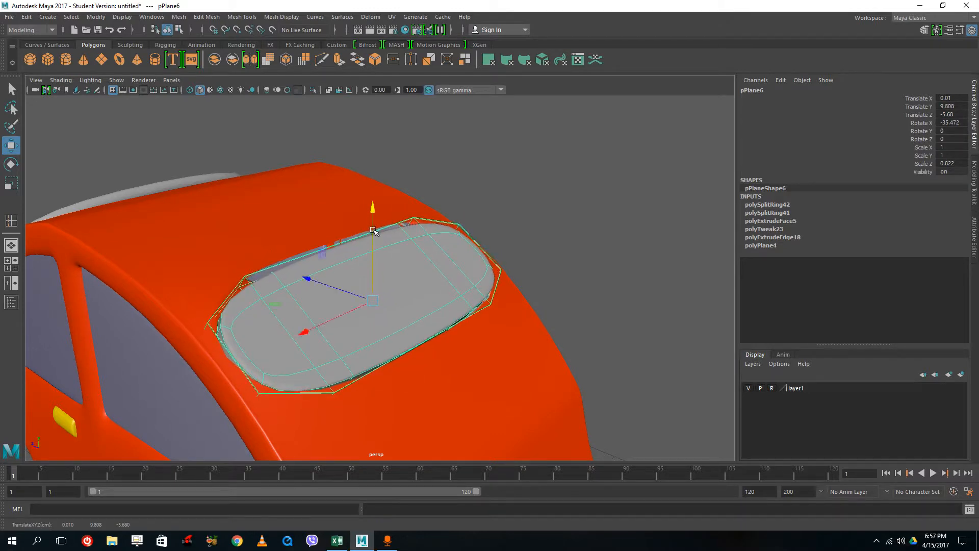
- Scale the rear window pane to 1.024 along Z and shift it to Translate Z -5.659 to fill the opening
alt+drag(439, 243, 444, 238)
key(r)
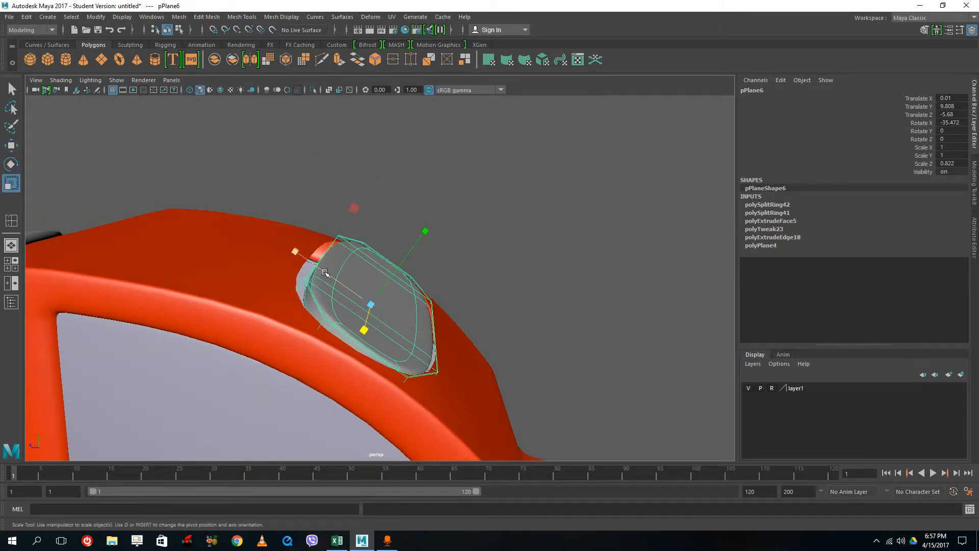
drag(325, 272, 288, 256)
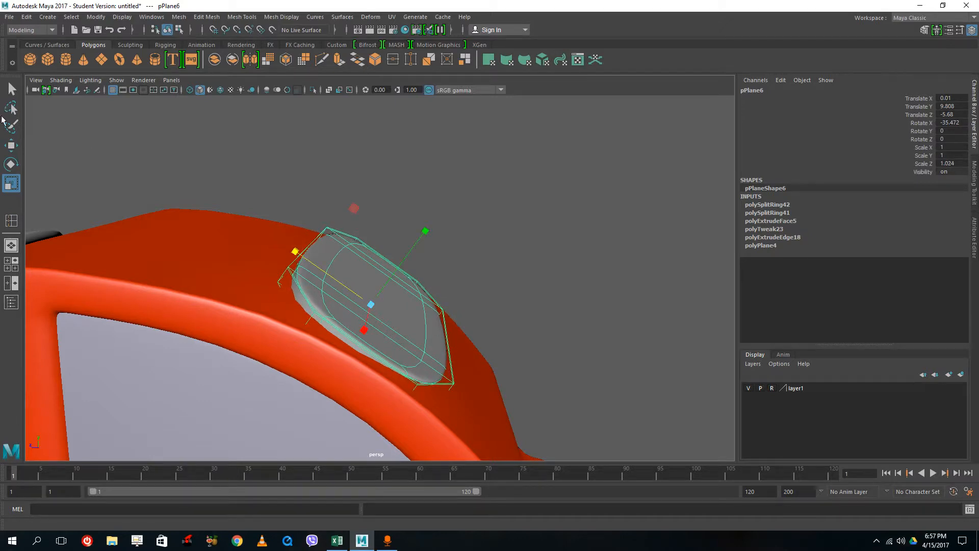
click(11, 145)
drag(352, 304, 351, 304)
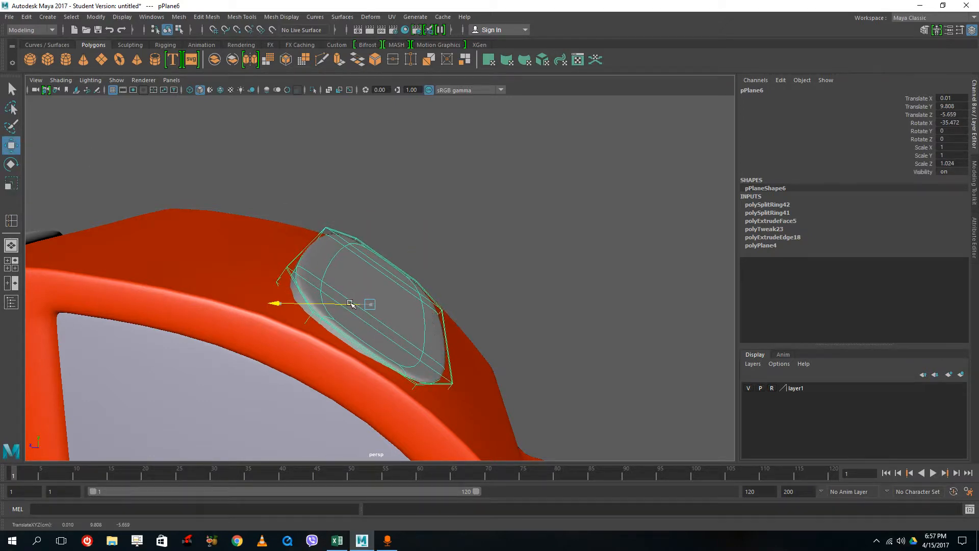
click(511, 218)
- Adjust the rear window pane's X rotation to -32.904 to follow the slope of the body
alt+drag(257, 210, 245, 230)
scroll(310, 215, down, 3)
scroll(309, 214, down, 3)
click(380, 285)
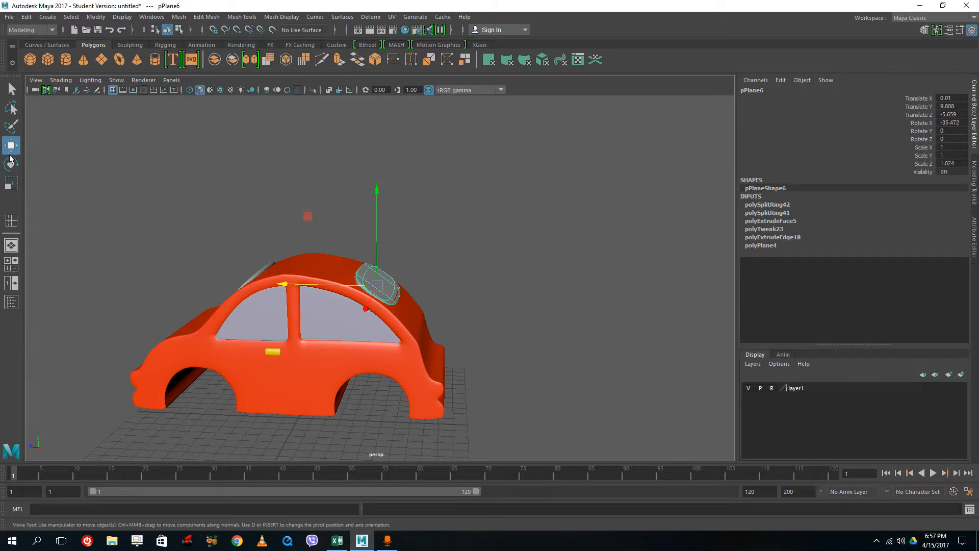
click(11, 161)
drag(464, 255, 274, 319)
click(584, 229)
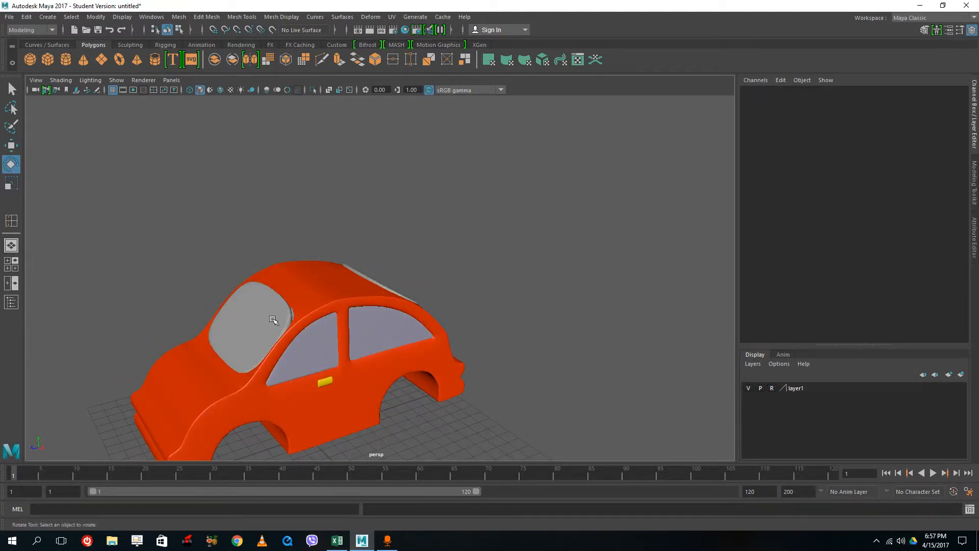
- Move the car body's vertex at the windshield opening's upper corner on the negative X side inward to close the gap beside the pane
click(274, 319)
click(476, 273)
alt+drag(280, 281, 380, 296)
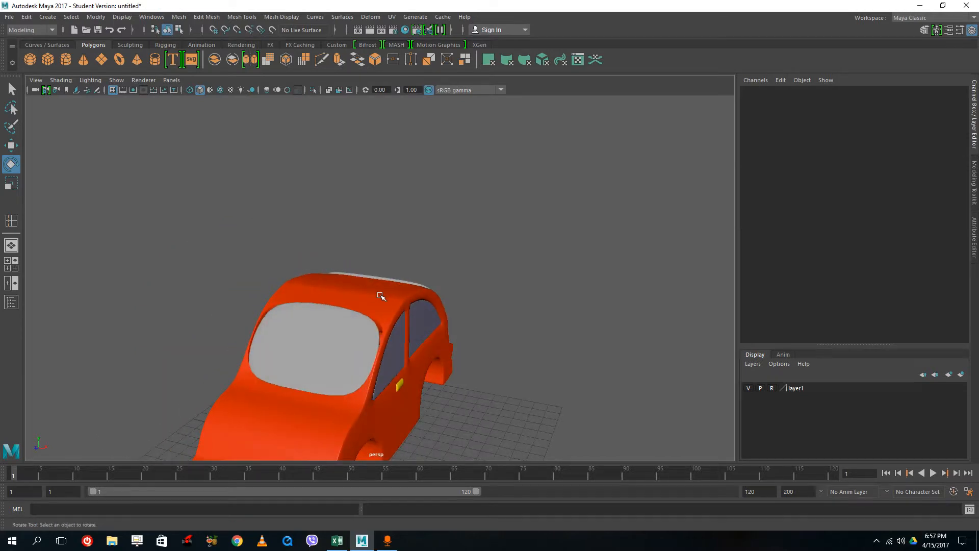
key(f)
alt+drag(275, 294, 400, 407)
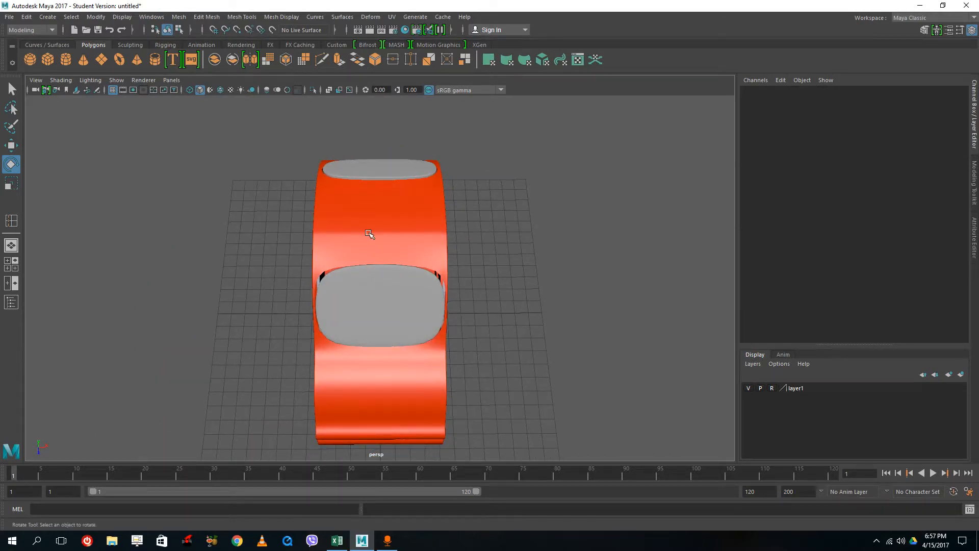
click(360, 391)
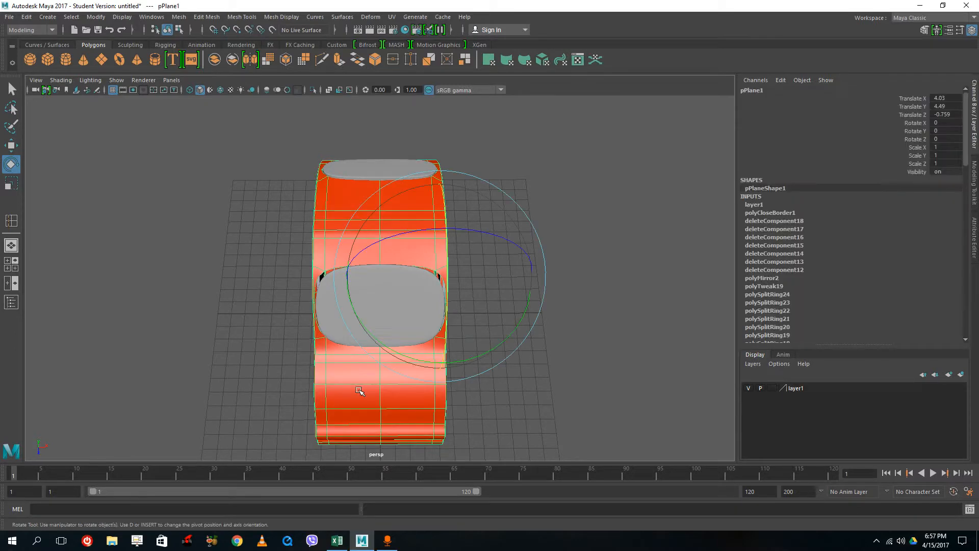
alt+drag(430, 353, 323, 352)
right_click(321, 350)
right_drag(321, 349, 279, 247)
scroll(305, 235, up, 5)
click(258, 216)
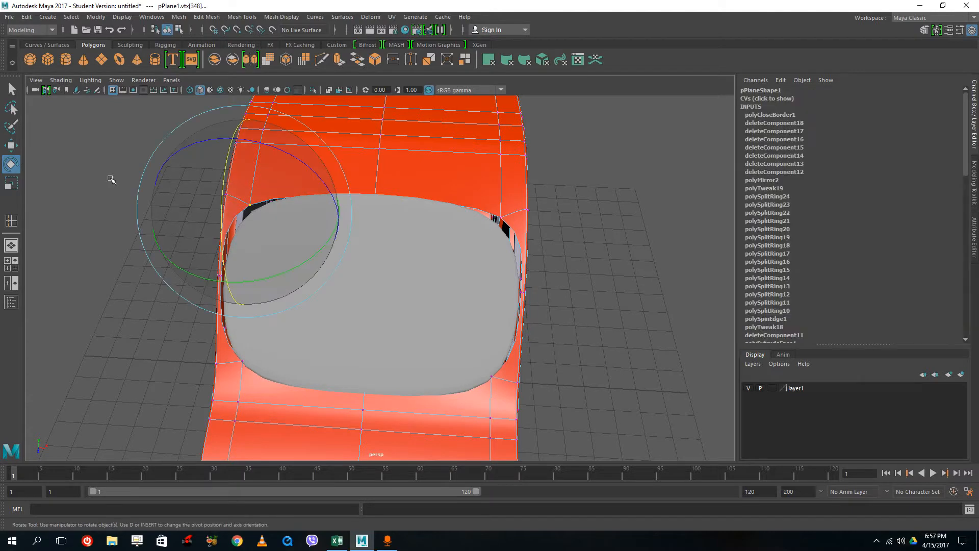
key(w)
drag(252, 219, 258, 223)
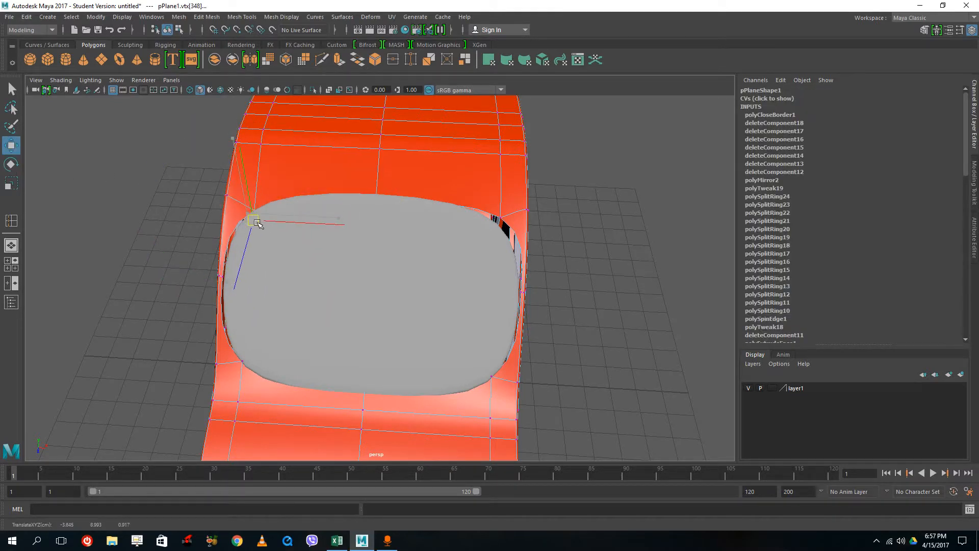
- Adjust the body vertices along the windshield opening's negative X side and lower corner so the edge meets the pane
click(225, 275)
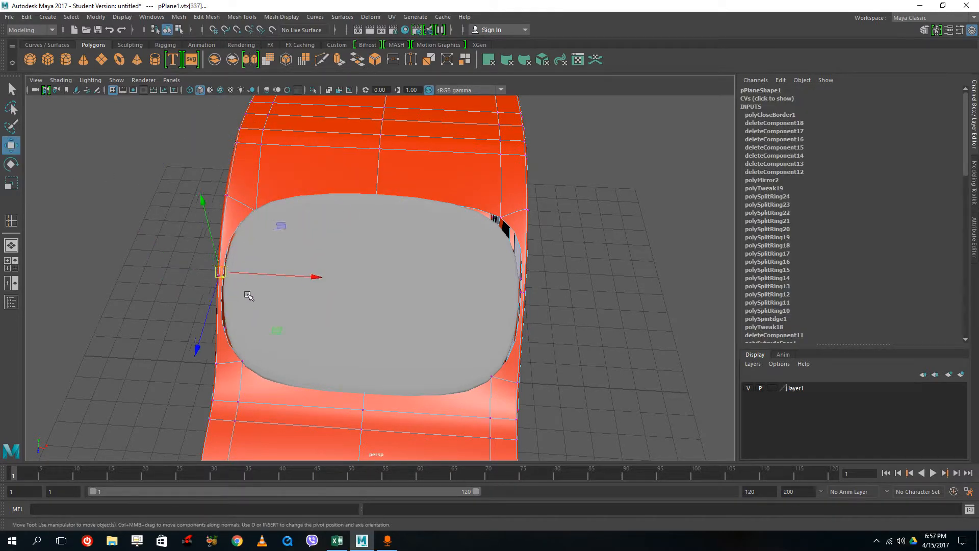
drag(226, 280, 229, 277)
drag(258, 335, 239, 376)
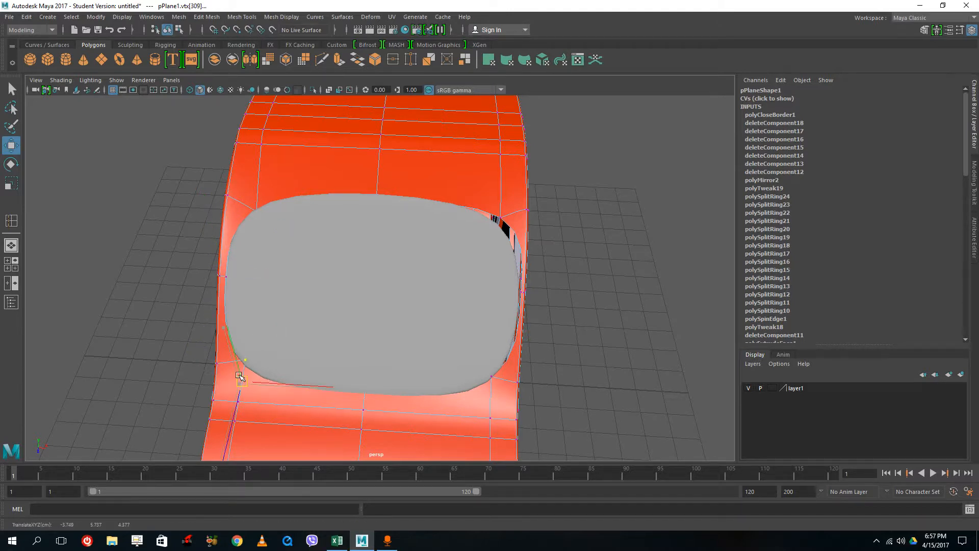
click(226, 278)
- Move the upper-corner and side vertices of the windshield opening on the positive X side to the pane's edge, and return to object mode
alt+drag(295, 284, 146, 277)
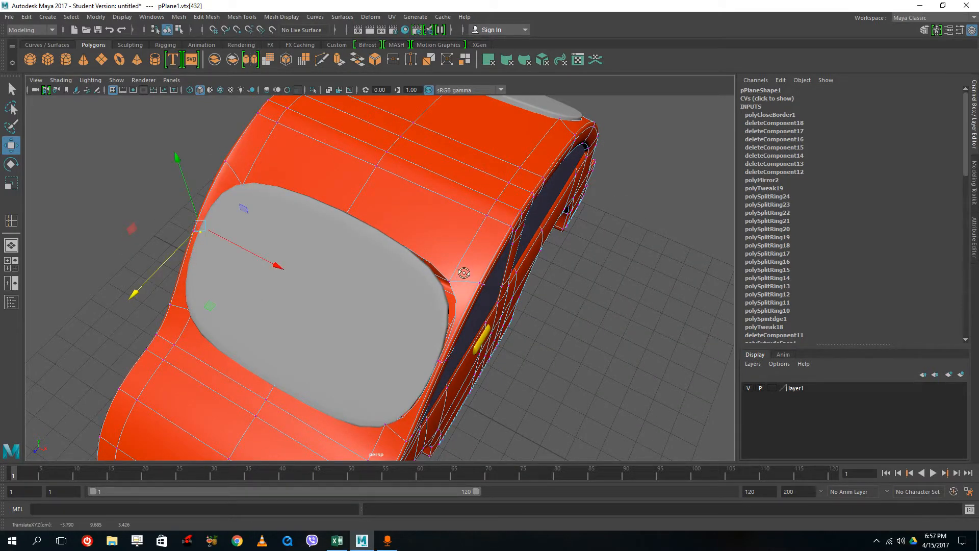
alt+drag(464, 273, 451, 257)
drag(506, 232, 486, 244)
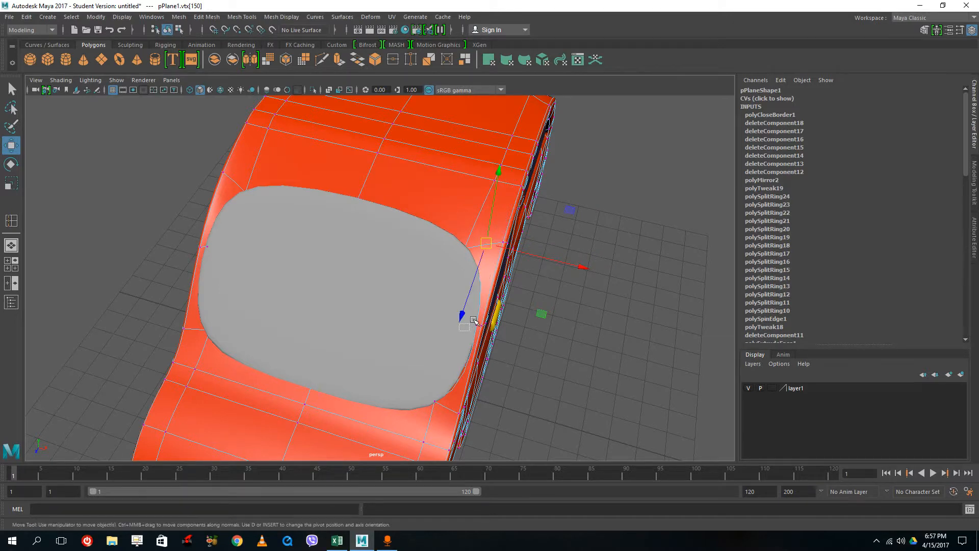
drag(478, 316, 479, 338)
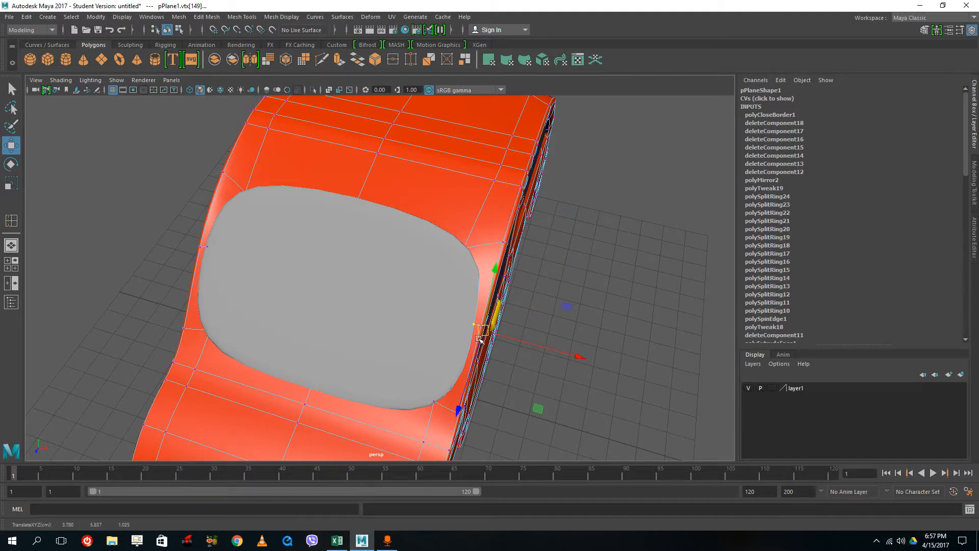
drag(470, 383, 470, 380)
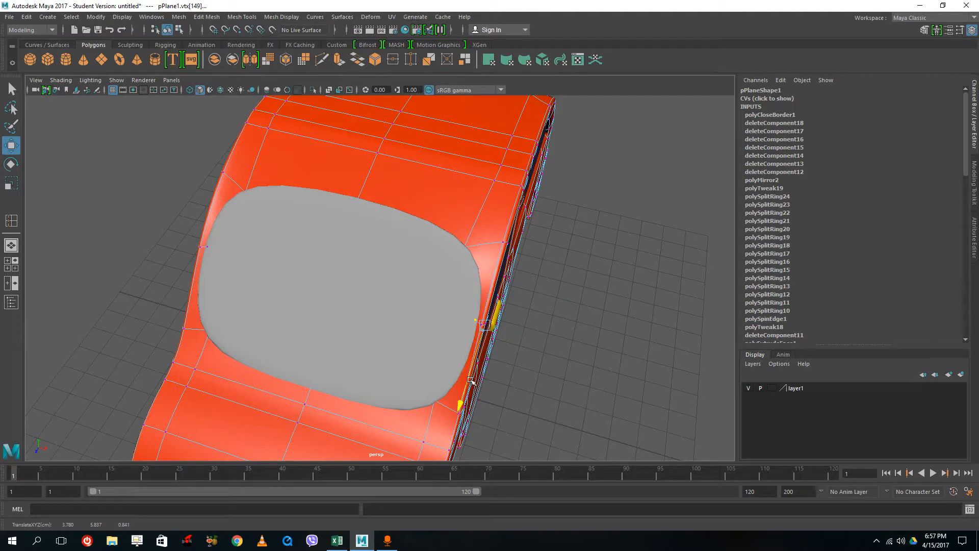
alt+drag(538, 401, 498, 369)
click(330, 186)
right_drag(350, 169, 423, 149)
click(660, 226)
alt+drag(661, 225, 580, 220)
scroll(580, 220, down, 5)
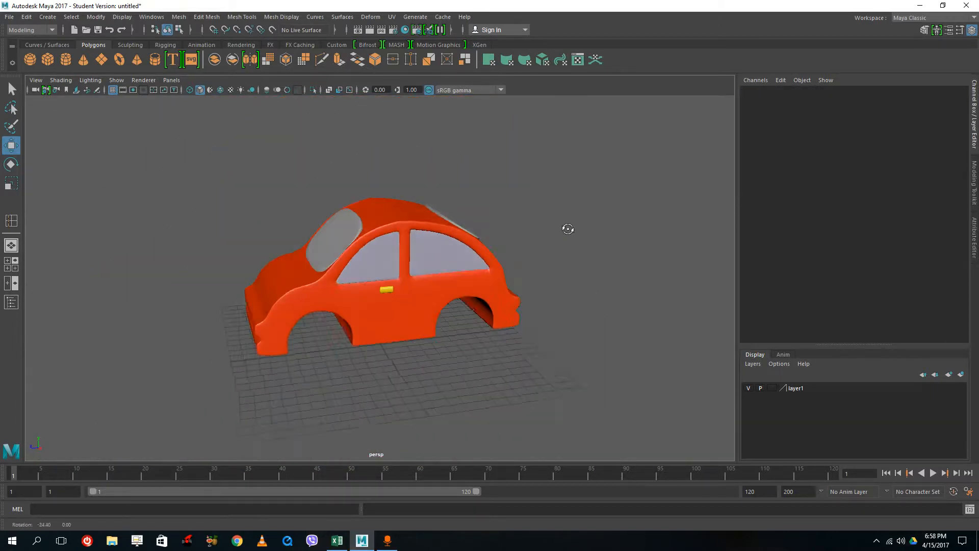
- Assign the side windows' existing material to both the windshield pane and the rear window pane
click(449, 220)
click(338, 238)
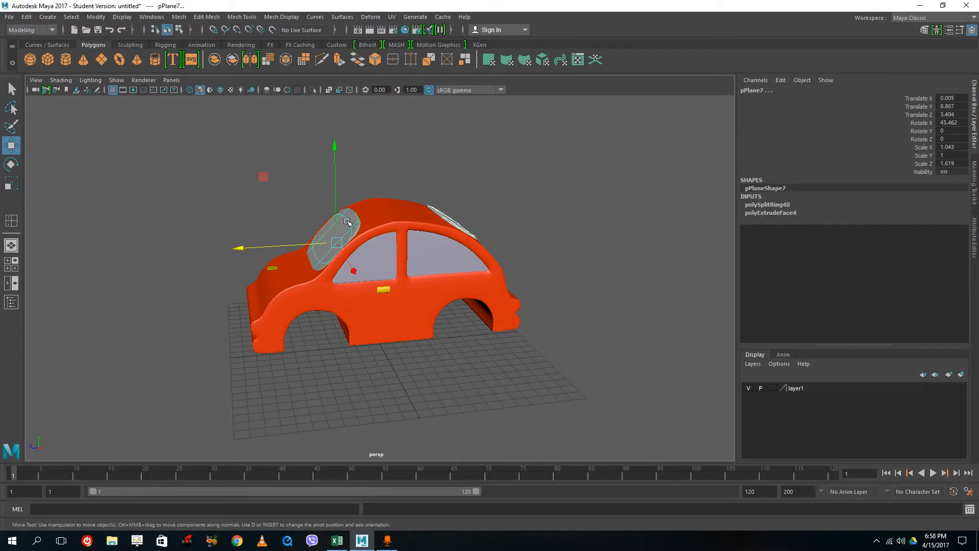
right_drag(349, 220, 426, 518)
click(496, 332)
- Seat the rear window pane deeper in its opening at about Translate Y 9.7 and Translate Z -5.58
alt+drag(439, 364, 543, 352)
click(522, 365)
alt+drag(493, 372, 408, 370)
click(450, 233)
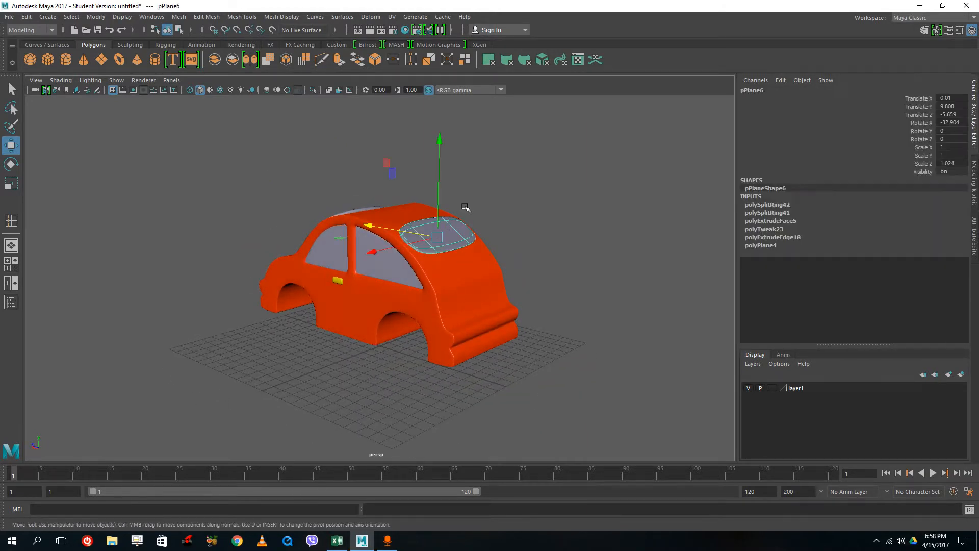
drag(439, 199, 439, 199)
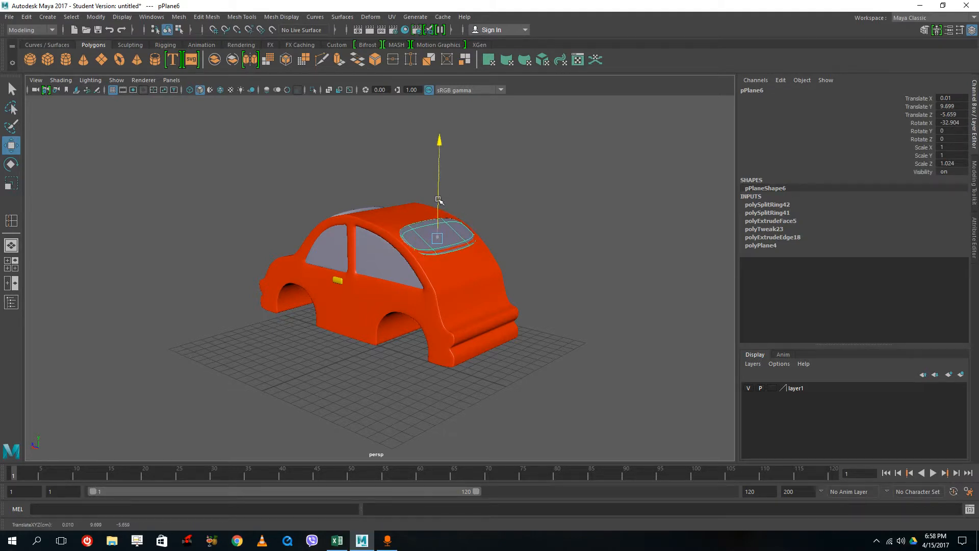
drag(406, 232, 404, 231)
alt+drag(543, 232, 456, 253)
drag(455, 214, 455, 213)
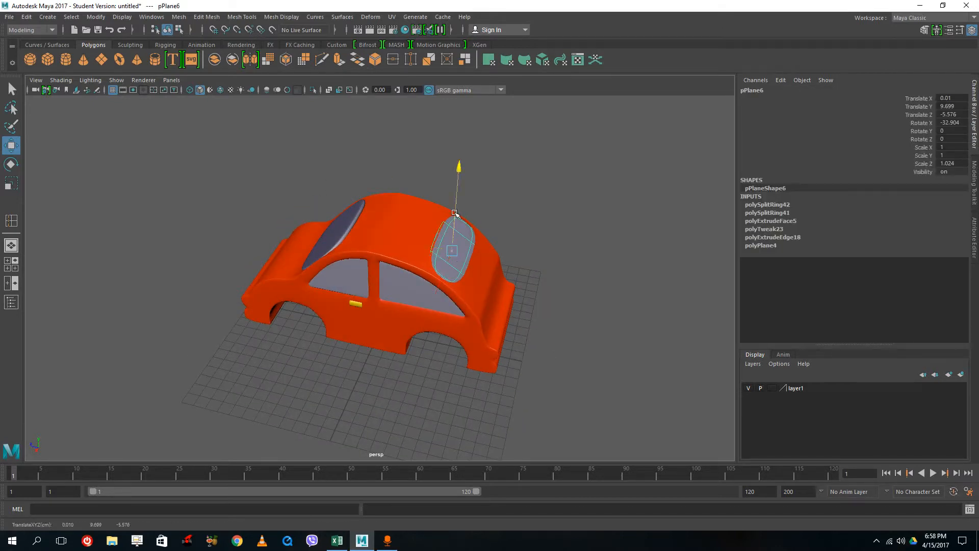
click(505, 232)
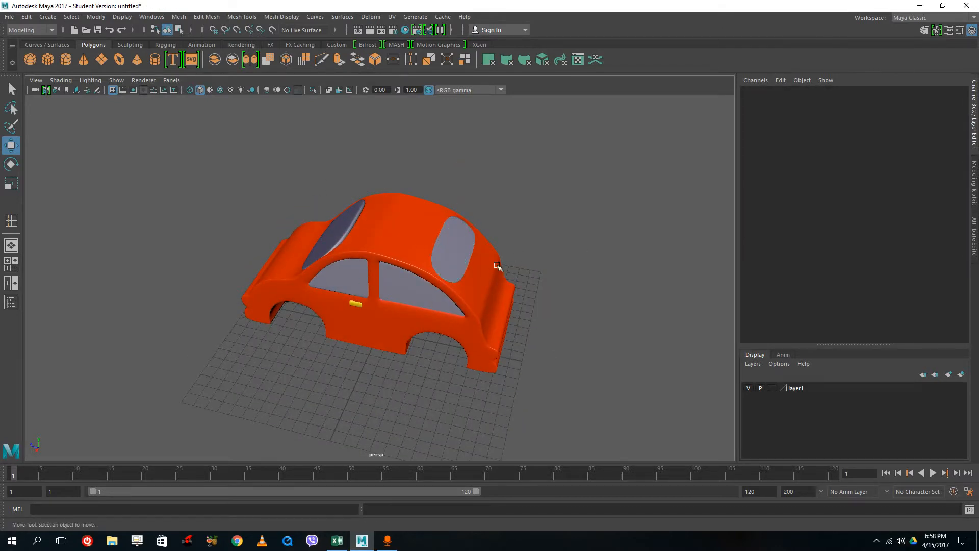
- Move the windshield pane down and back into its opening, to about Translate X 0.125, Y 8.6 and Z 3.32
alt+drag(497, 265, 493, 262)
click(332, 225)
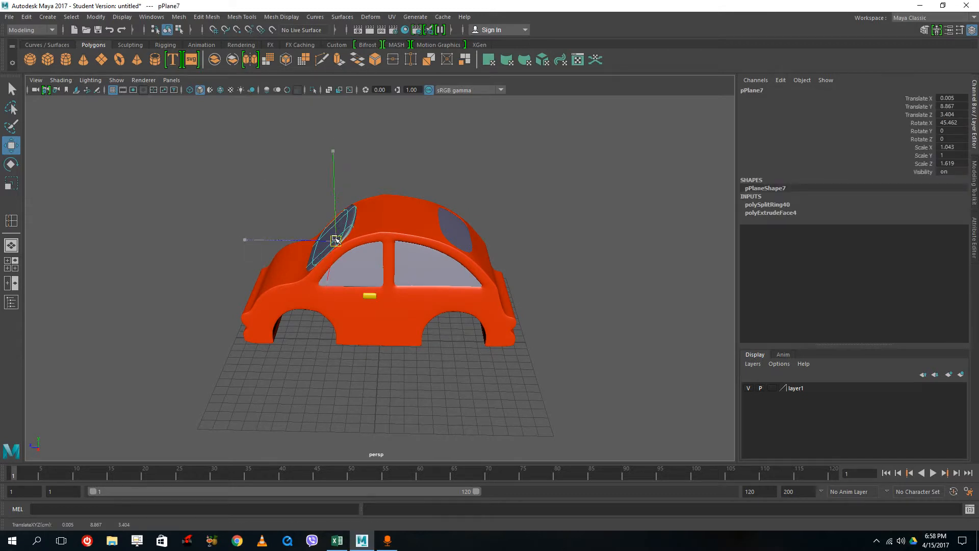
drag(338, 243, 340, 243)
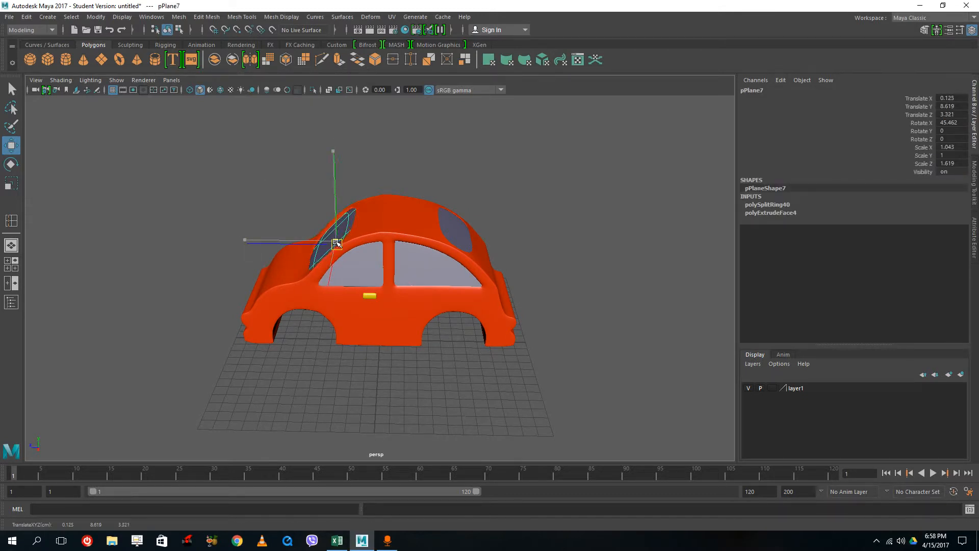
click(563, 268)
alt+drag(563, 269, 571, 306)
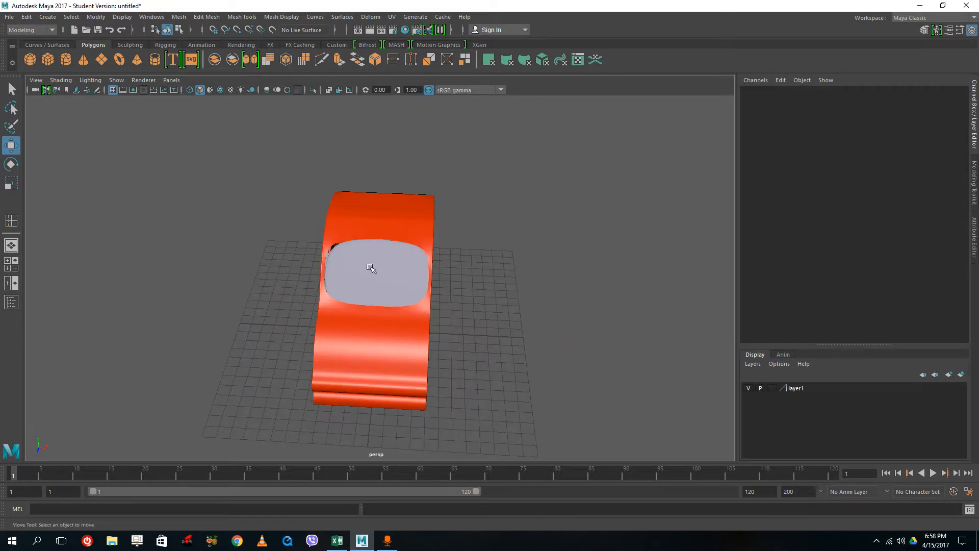
- Enlarge the windshield pane to scale 1.066, 1.022, 1.654 and shift it to about X 0.022, Y 8.573, Z 3.176
click(371, 266)
key(f)
alt+drag(479, 270, 393, 204)
click(305, 124)
alt+drag(311, 130, 429, 176)
click(429, 176)
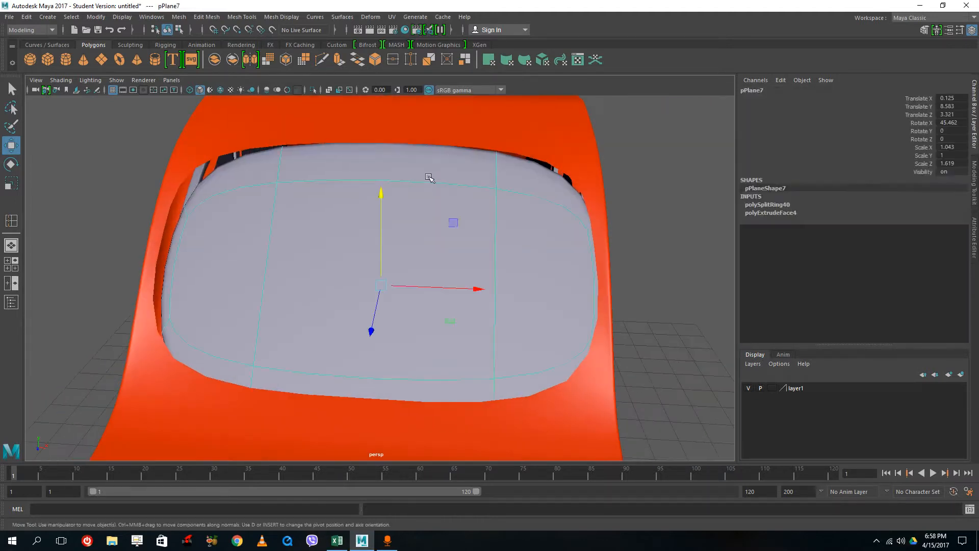
click(11, 183)
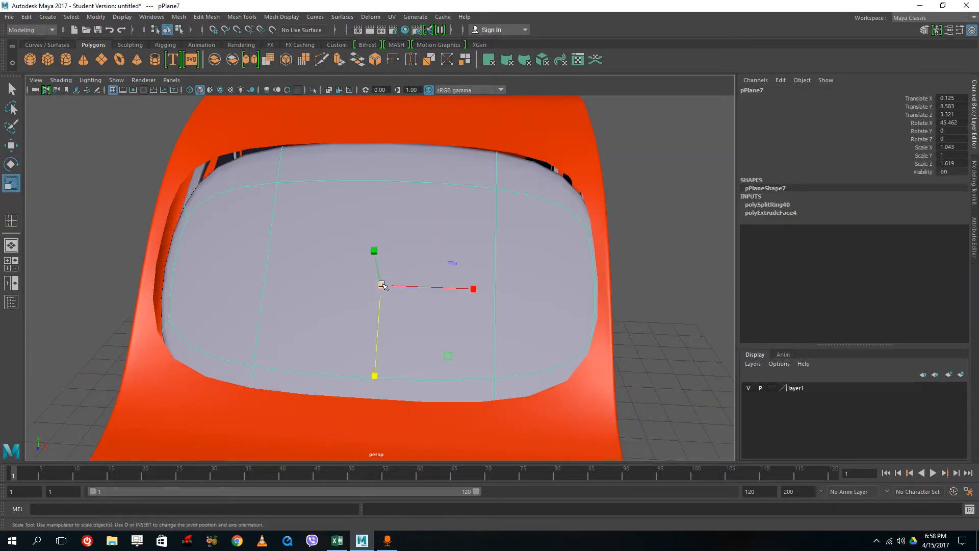
drag(383, 285, 376, 200)
key(w)
alt+drag(524, 244, 469, 230)
scroll(469, 230, down, 5)
scroll(470, 230, down, 3)
click(562, 273)
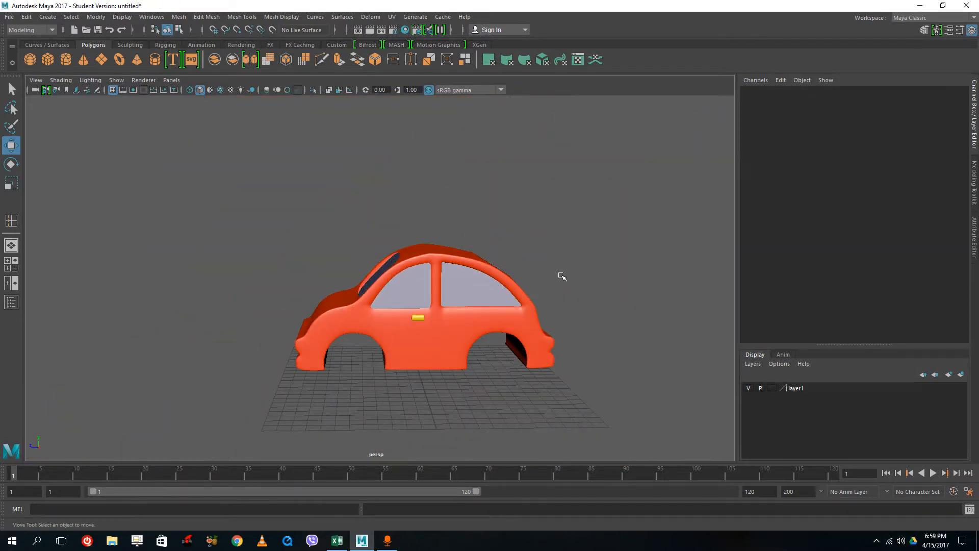
- Delete the existing windshield pane from its opening
alt+drag(562, 273, 426, 284)
click(397, 276)
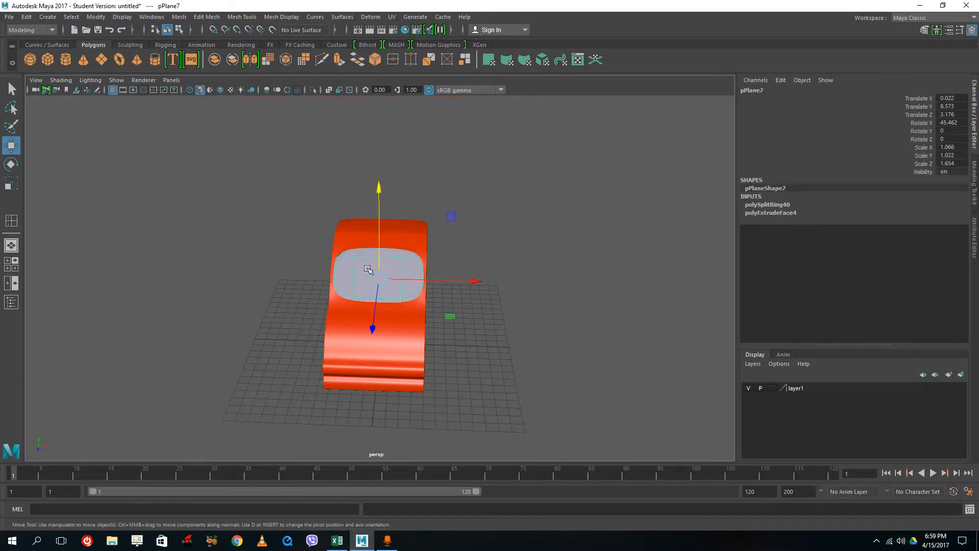
scroll(410, 255, down, 2)
scroll(405, 267, up, 8)
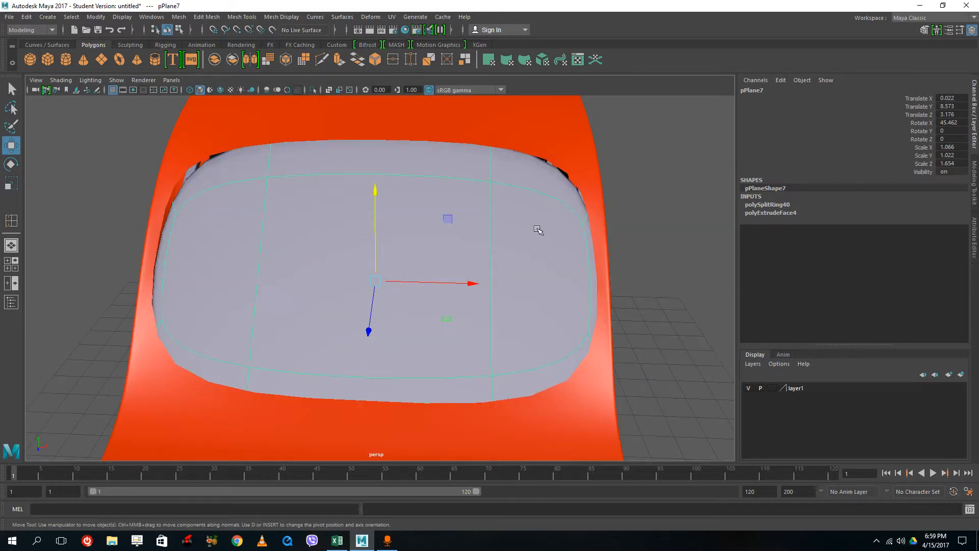
key(Delete)
- Select the border edges of the car body's windshield opening and close it with Fill Hole
click(515, 147)
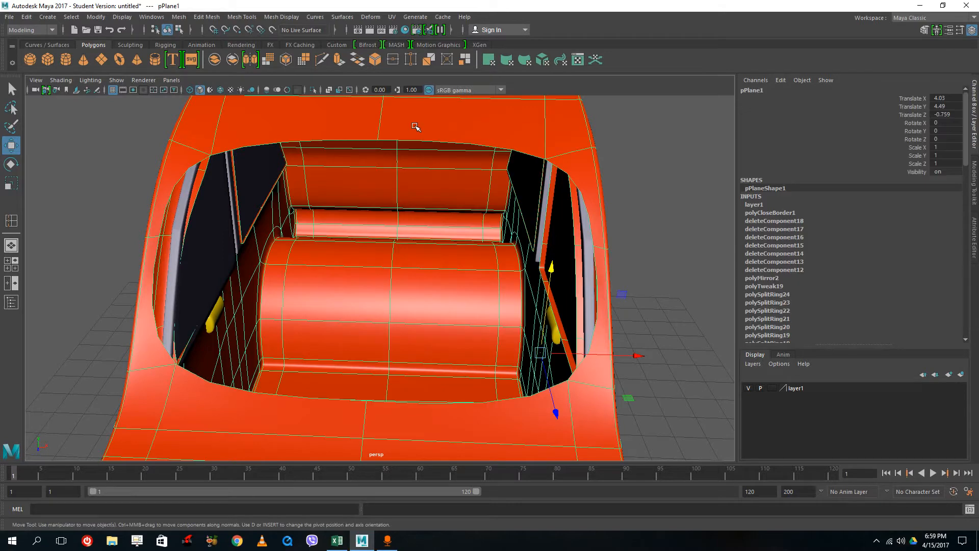
right_drag(415, 136, 418, 109)
click(357, 140)
click(354, 139)
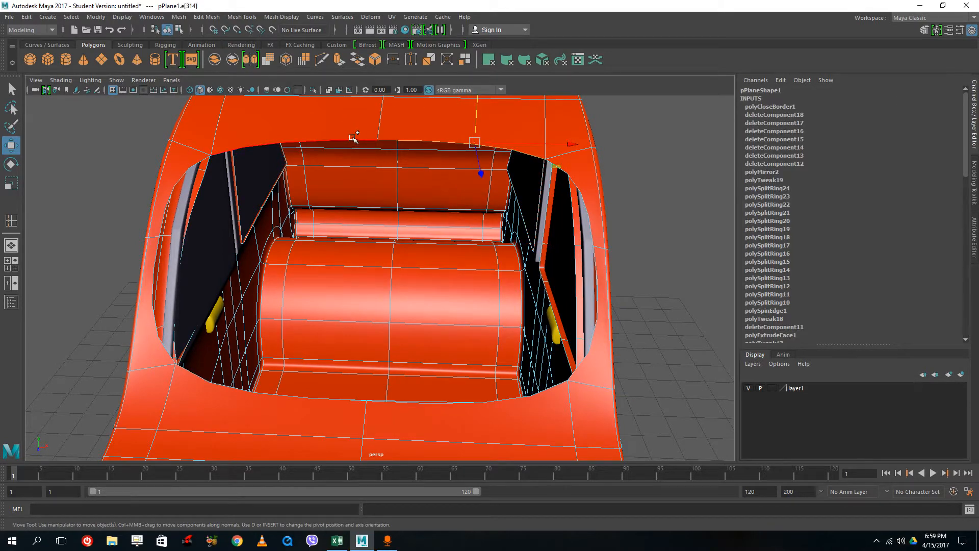
shift+right_drag(461, 145, 457, 269)
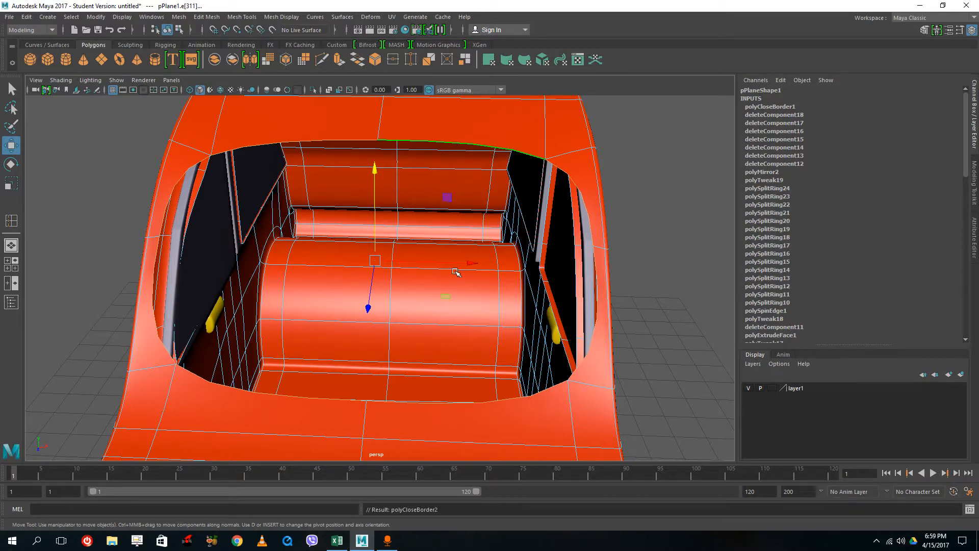
- Select the new face filling the windshield opening and extract it from the car body as a separate piece
alt+drag(524, 251, 437, 215)
right_drag(437, 216, 440, 253)
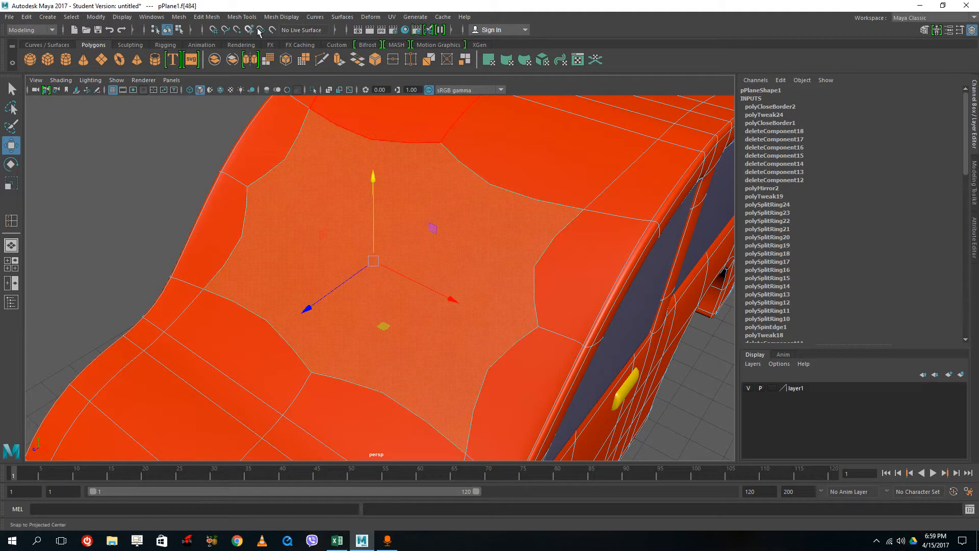
click(280, 17)
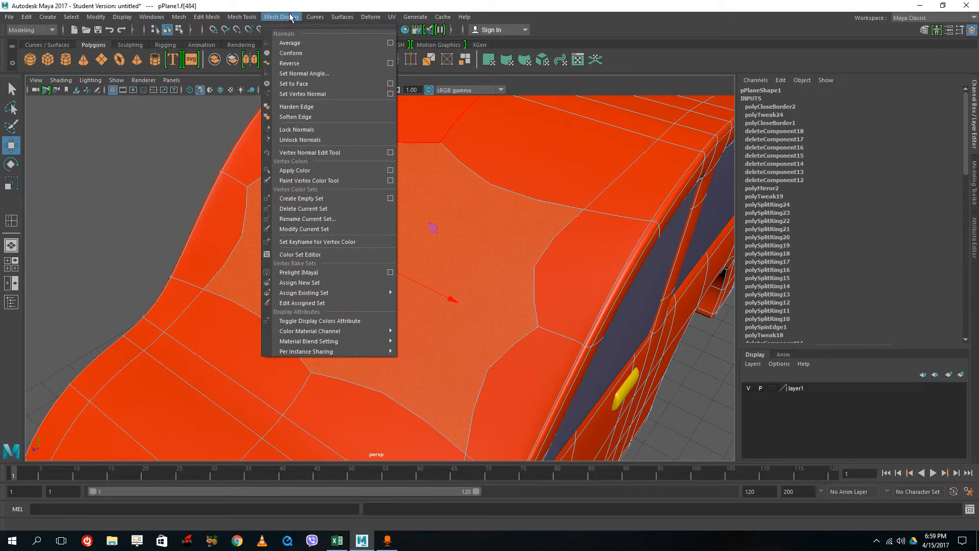
mouse_move(312, 18)
click(183, 17)
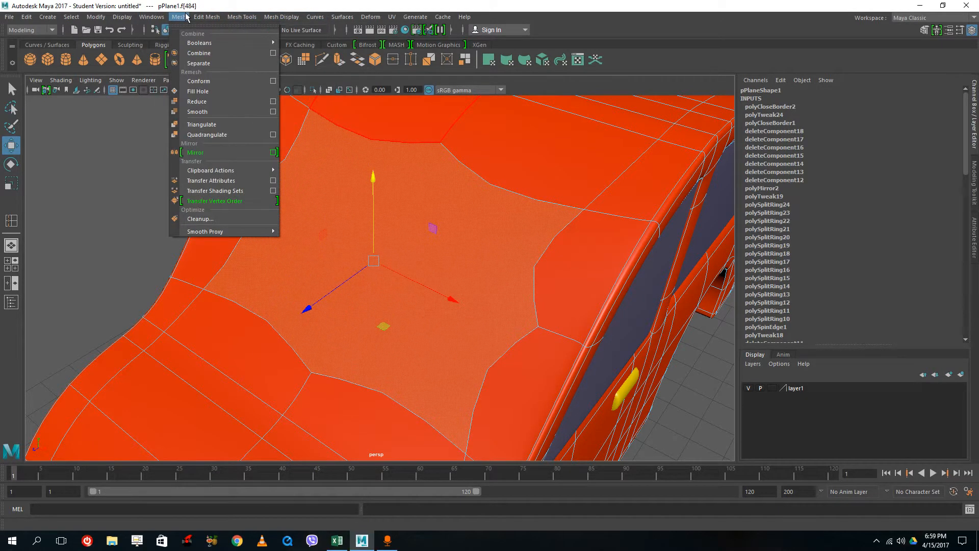
click(185, 17)
click(220, 18)
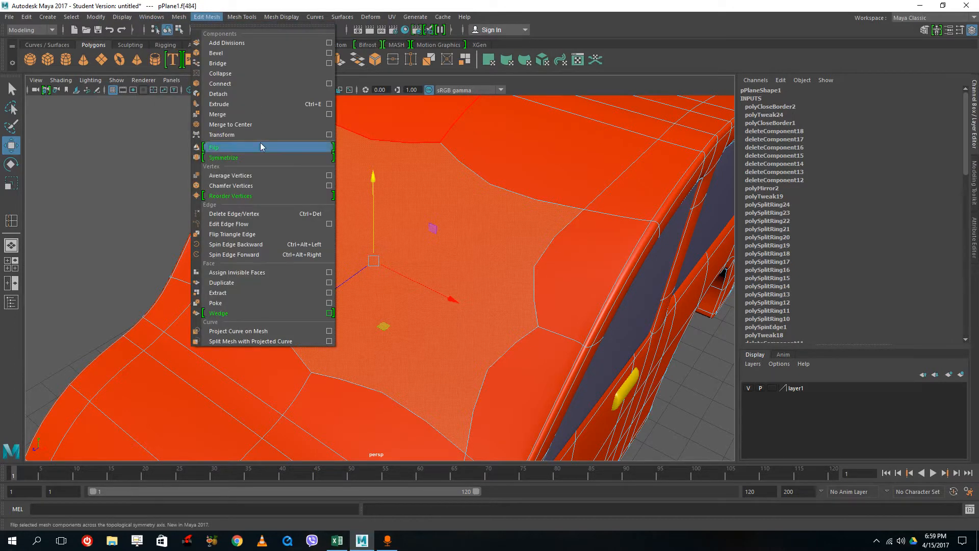
click(240, 293)
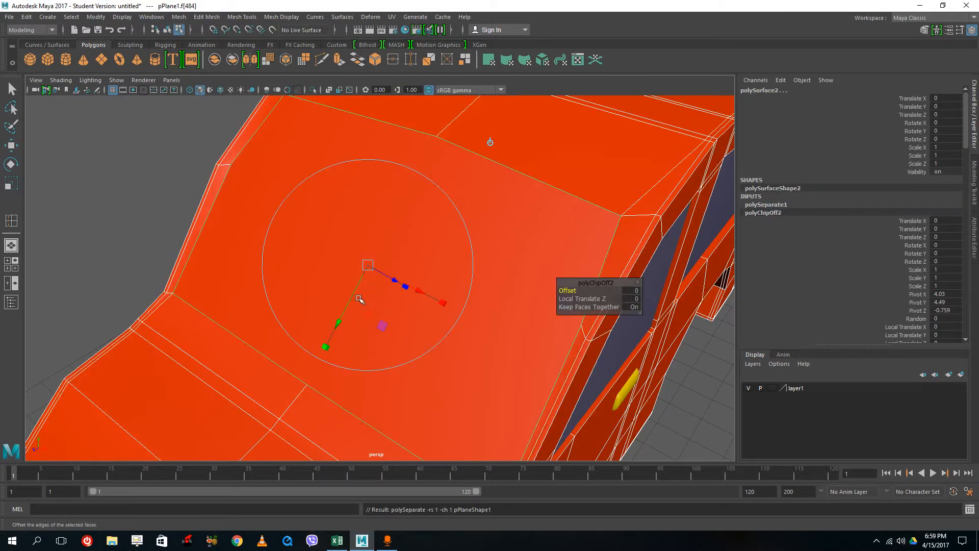
- Restore the car body's smooth preview and return to object mode with nothing selected
alt+drag(458, 289, 416, 270)
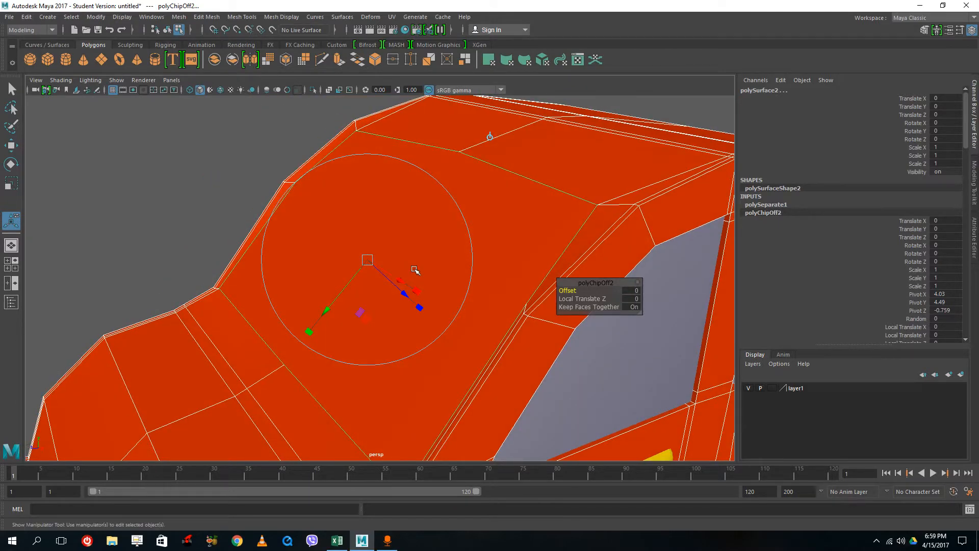
key(3)
key(1)
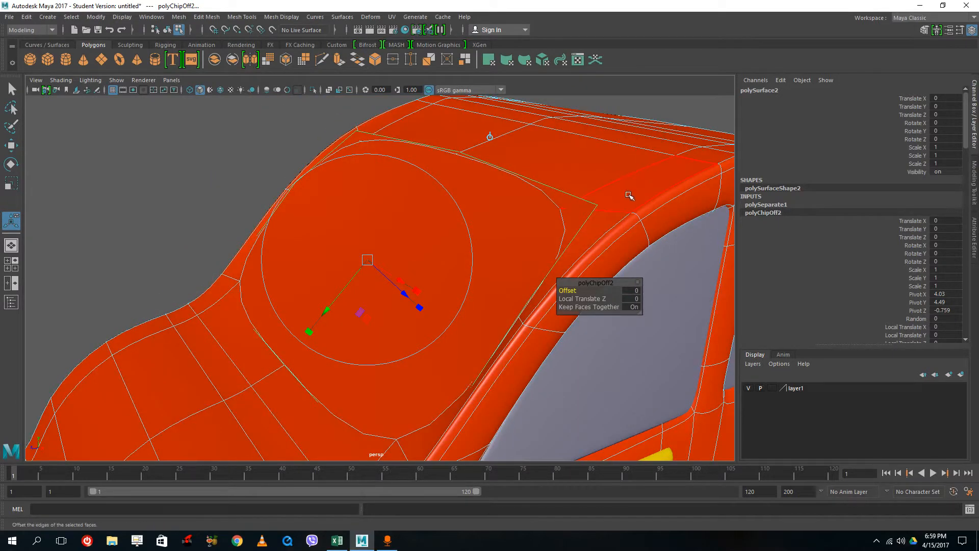
right_click(625, 159)
right_drag(624, 159, 674, 144)
click(676, 103)
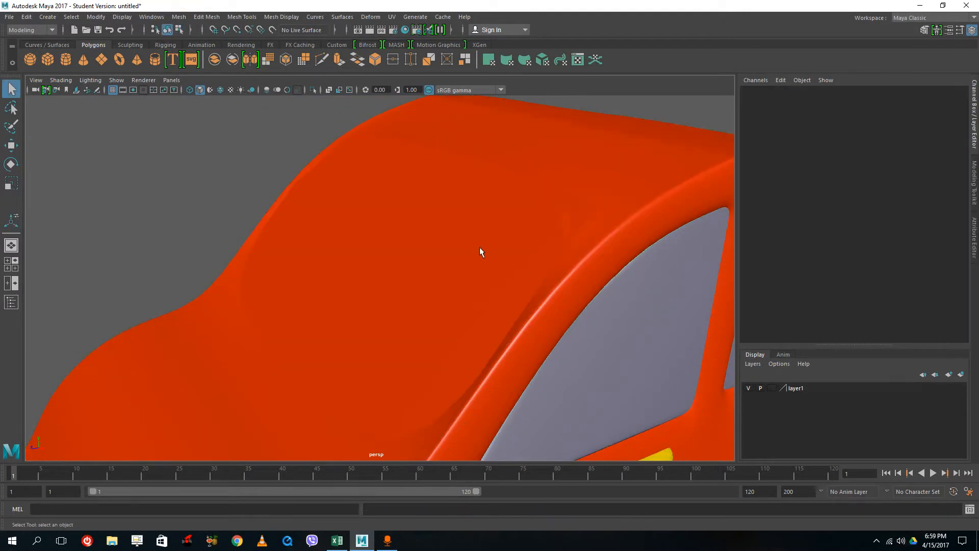
- Smooth-preview the extracted windshield pane and assign it the side windows' existing material
alt+drag(480, 247, 389, 256)
click(433, 220)
scroll(399, 259, down, 3)
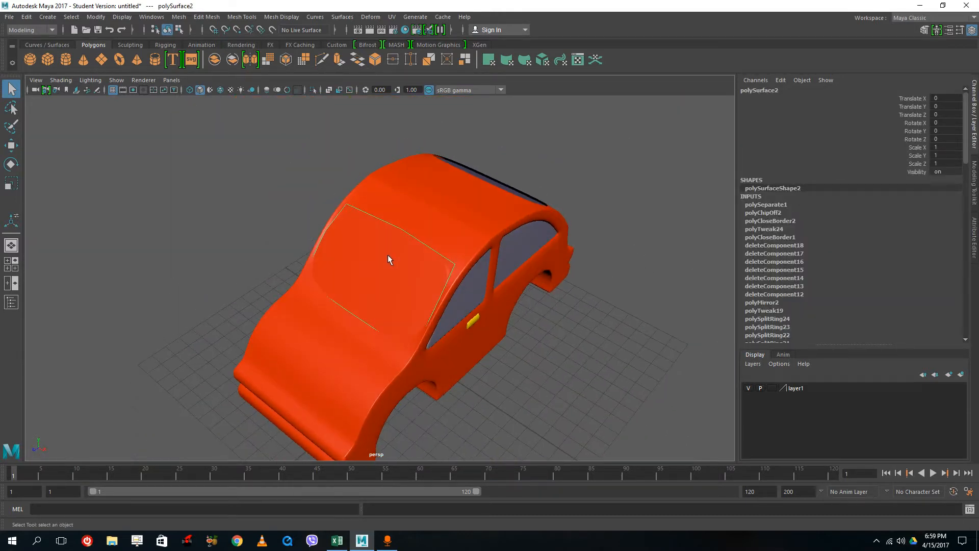
key(3)
mouse_move(459, 258)
alt+mouse_down()
mouse_move(477, 251)
mouse_move(461, 261)
alt+mouse_up()
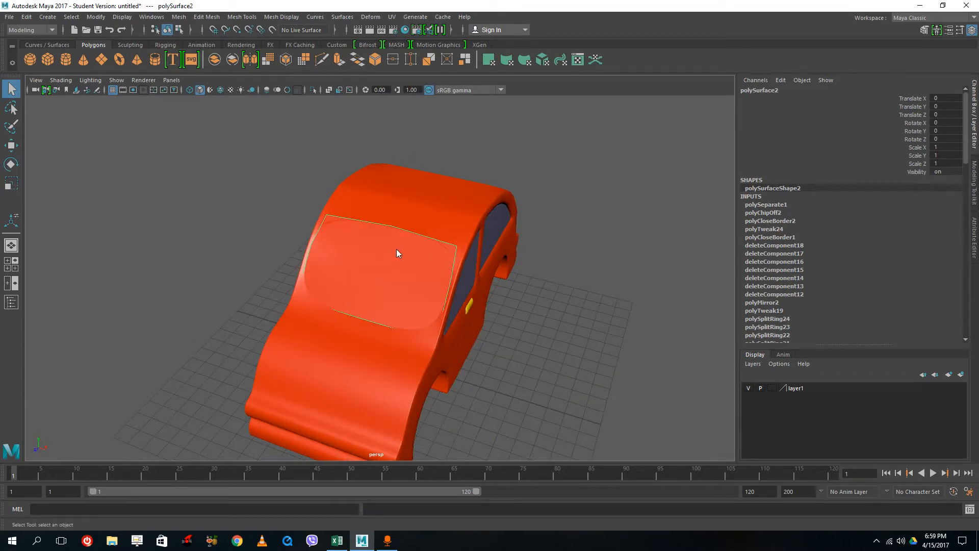
right_drag(366, 235, 442, 526)
- Adjust the height of the extracted windshield pane's lower-edge vertices to fit the hood side of the opening
alt+drag(567, 284, 489, 271)
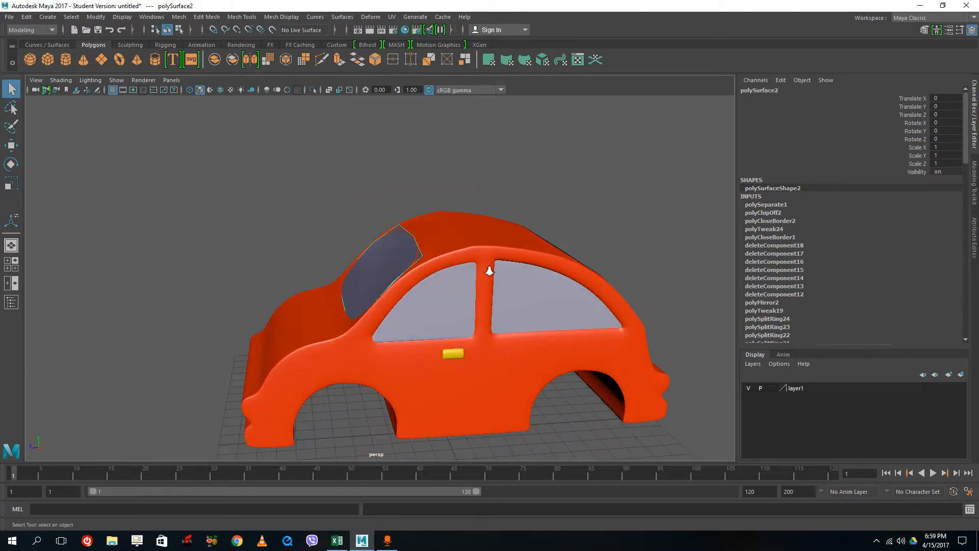
scroll(400, 271, up, 5)
right_drag(328, 299, 268, 247)
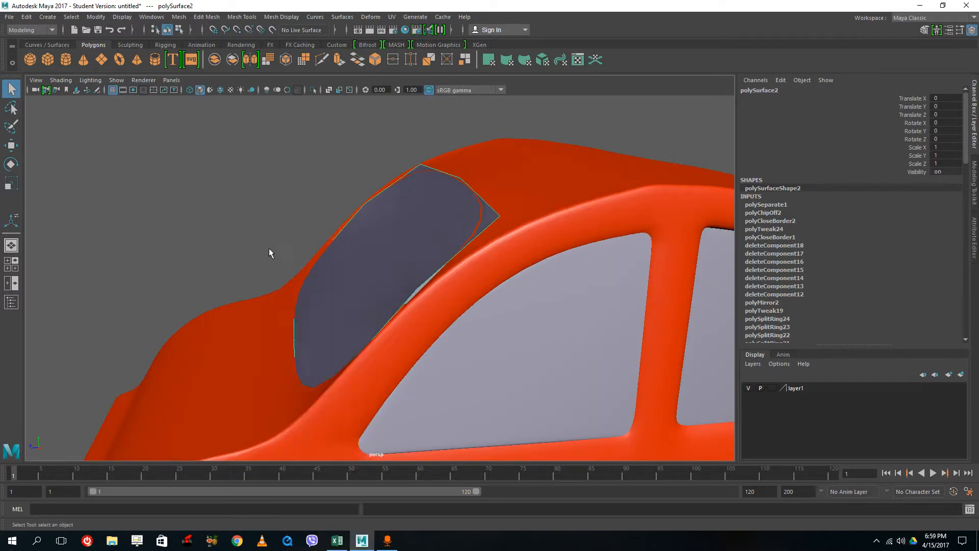
alt+drag(268, 248, 301, 411)
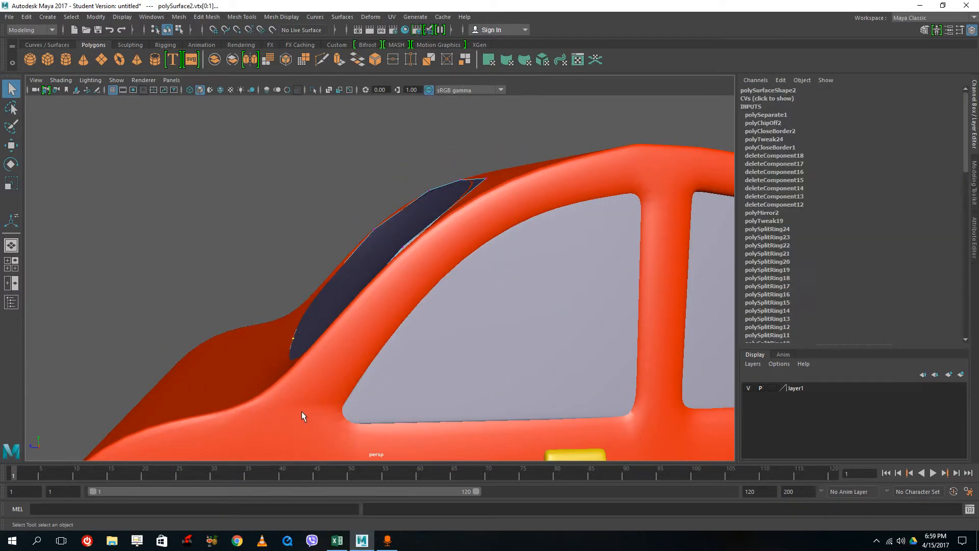
click(18, 148)
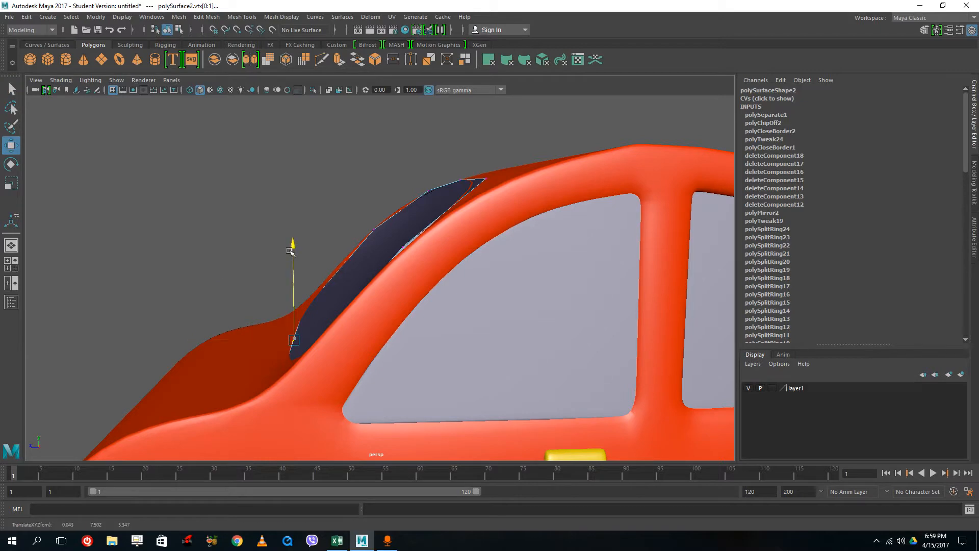
drag(290, 247, 290, 249)
- Move the pane's upper-corner vertex on the positive X side along Y and Z to tuck it under the body
alt+drag(670, 226, 524, 233)
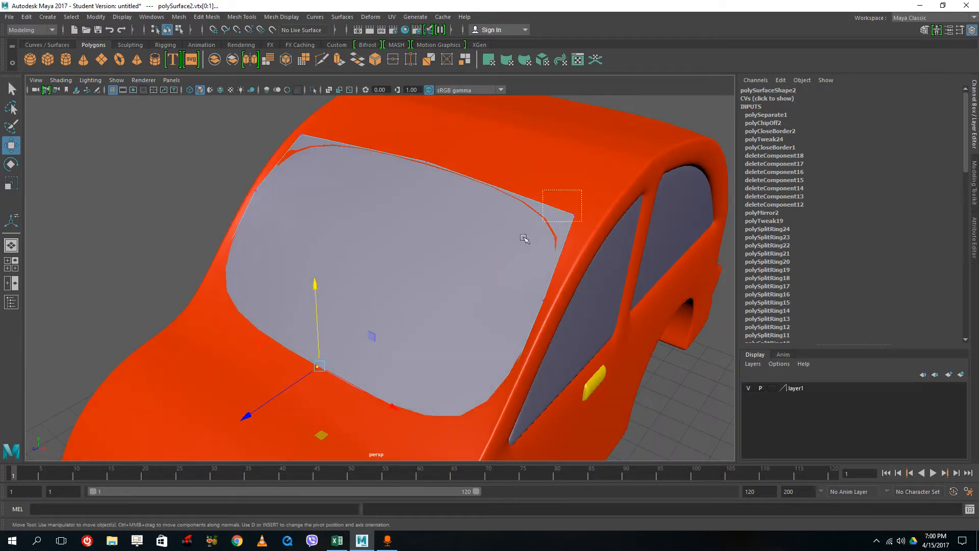
click(576, 213)
mouse_move(583, 208)
mouse_down()
mouse_move(579, 199)
mouse_move(573, 214)
mouse_move(579, 200)
mouse_up()
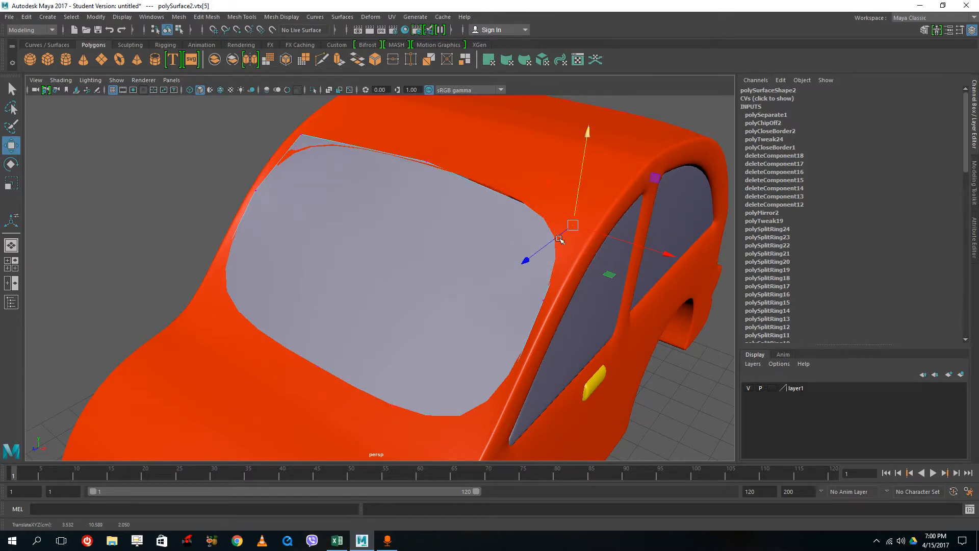
drag(547, 242, 557, 236)
- Move the pane's upper-corner vertex on the negative X side along Y and Z to tuck it under the body
alt+drag(353, 186, 473, 194)
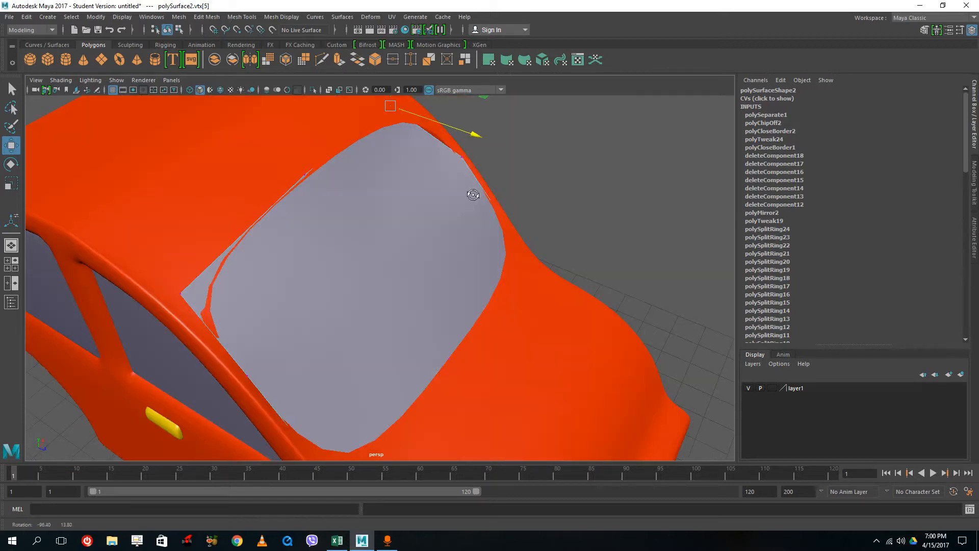
click(185, 276)
drag(166, 254, 169, 262)
drag(251, 338, 245, 335)
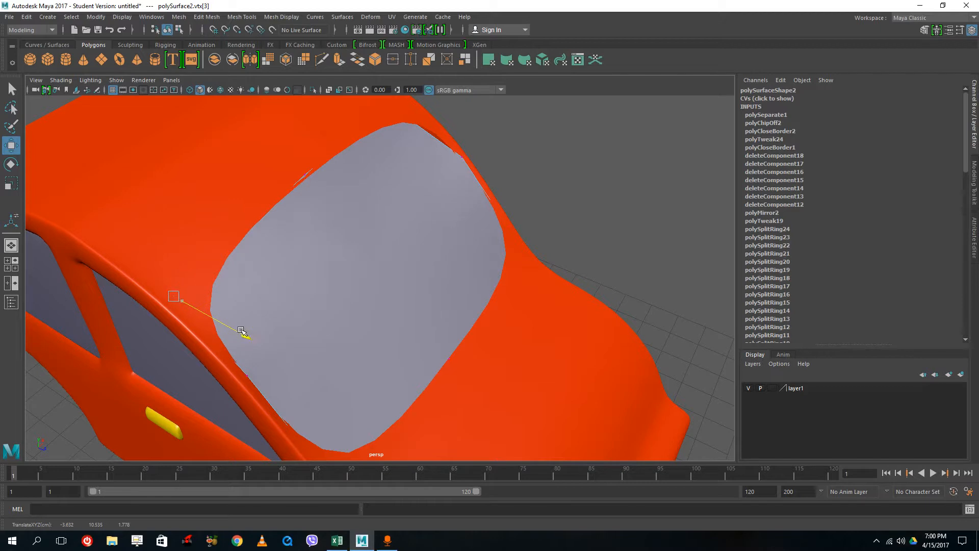
- Lower the pane's upper-edge middle vertex and pull its negative X side vertex back to fit inside the opening
click(305, 176)
drag(305, 168, 350, 277)
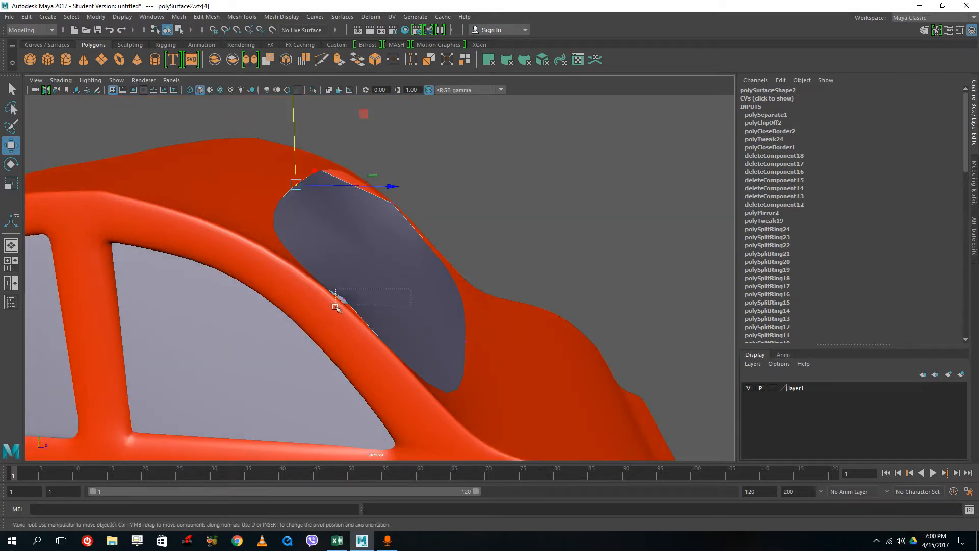
drag(408, 301, 396, 300)
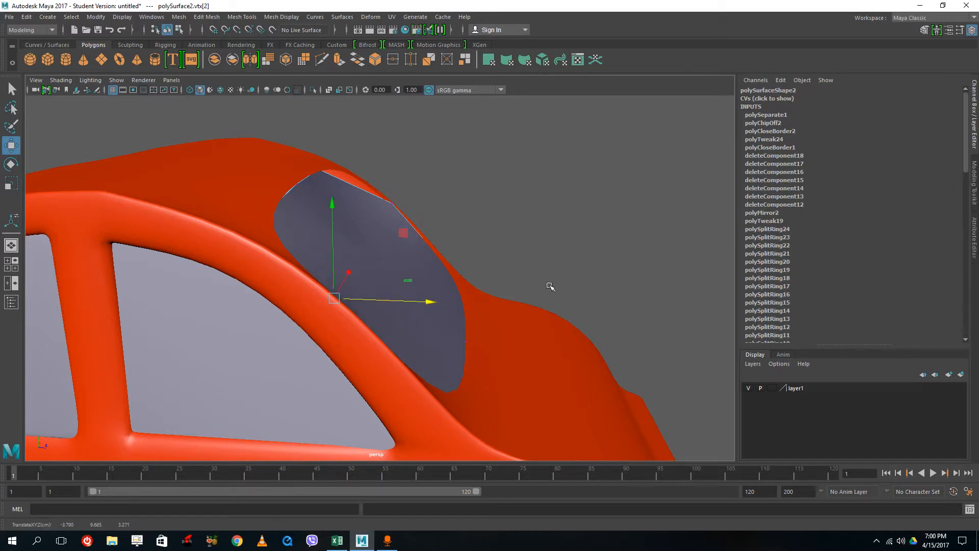
- Pull the windshield pane's outer vertex on the positive X side back along Z to fit inside the opening
alt+drag(542, 282, 334, 277)
drag(386, 244, 459, 288)
drag(360, 261, 371, 262)
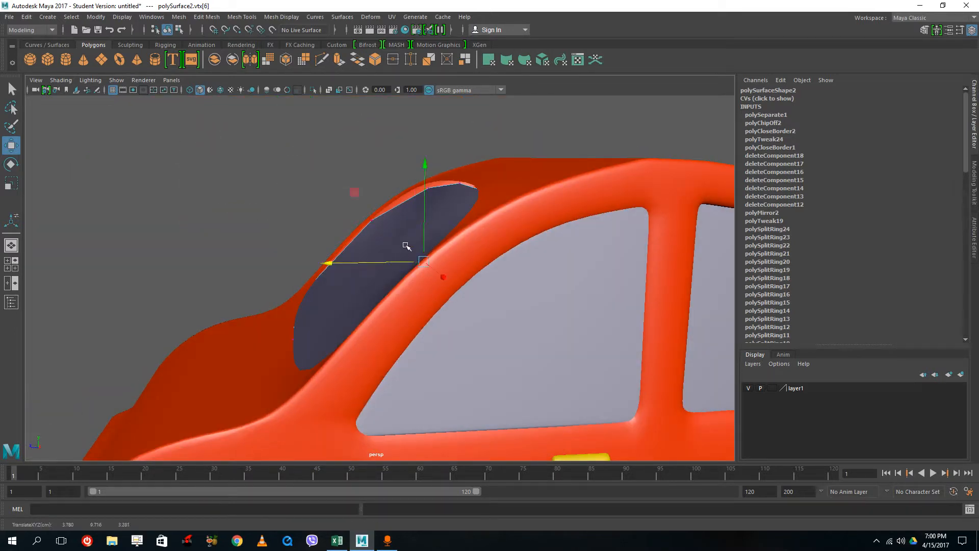
- Scale the whole windshield pane uniformly to 1.023 and lower it to a Translate Y of -0.17
right_drag(444, 210, 494, 206)
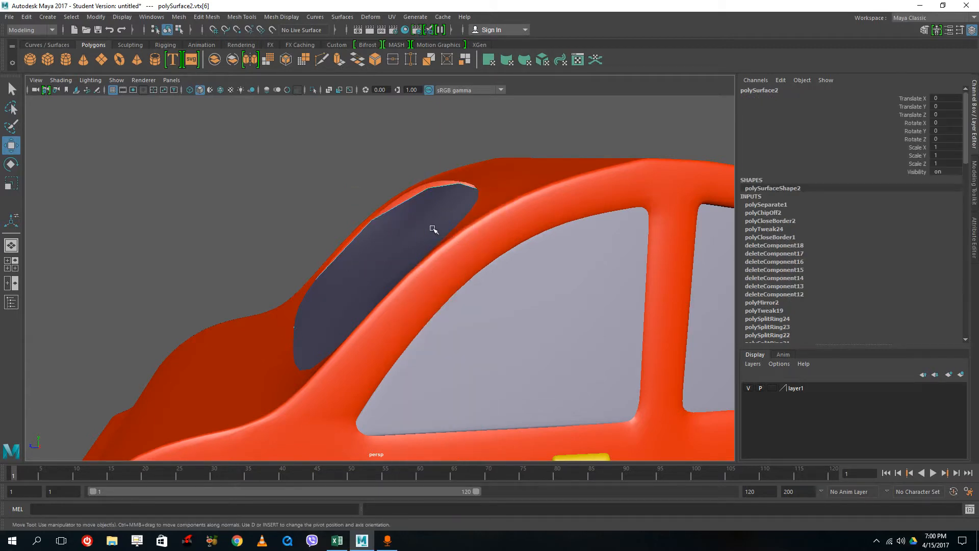
click(9, 186)
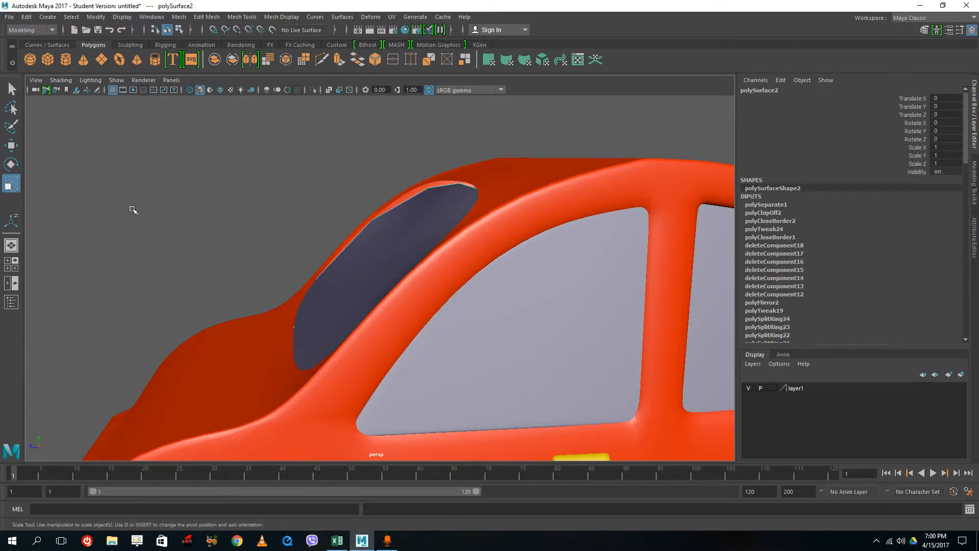
scroll(343, 256, down, 6)
drag(457, 351, 460, 353)
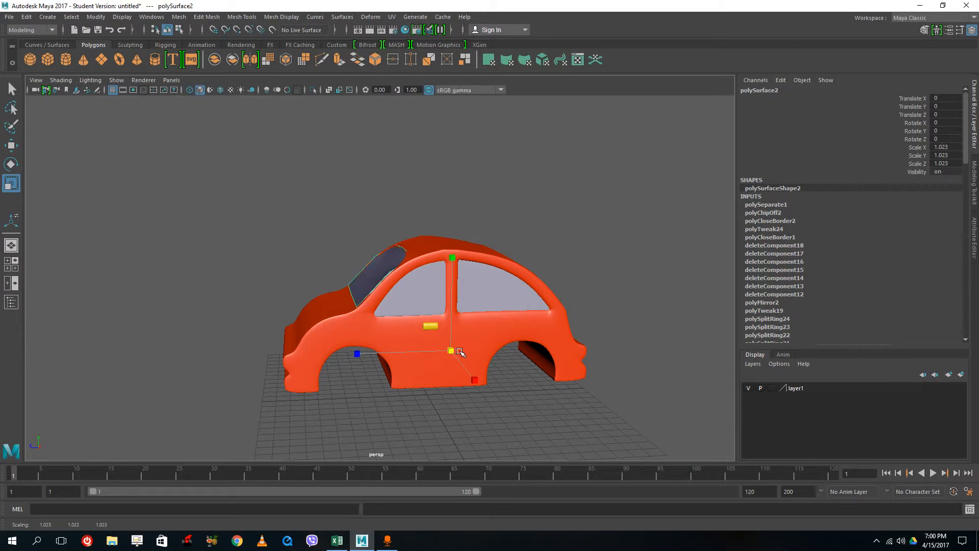
click(11, 146)
drag(452, 277, 453, 276)
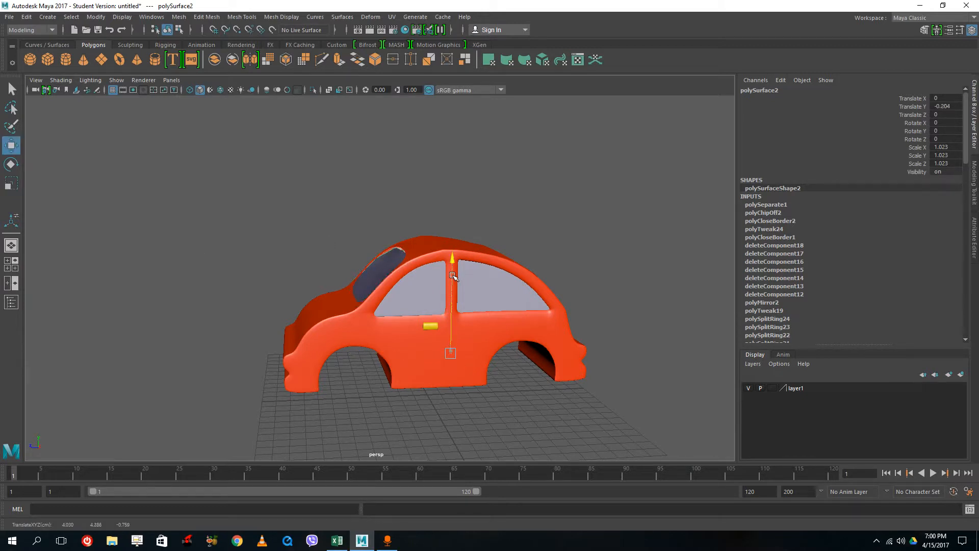
- Try raising the pane's upper-edge vertices toward the roof in vertex mode, and undo the move
right_drag(386, 263, 385, 278)
click(385, 270)
alt+drag(510, 269, 468, 268)
key(f)
scroll(406, 237, down, 3)
scroll(576, 255, down, 2)
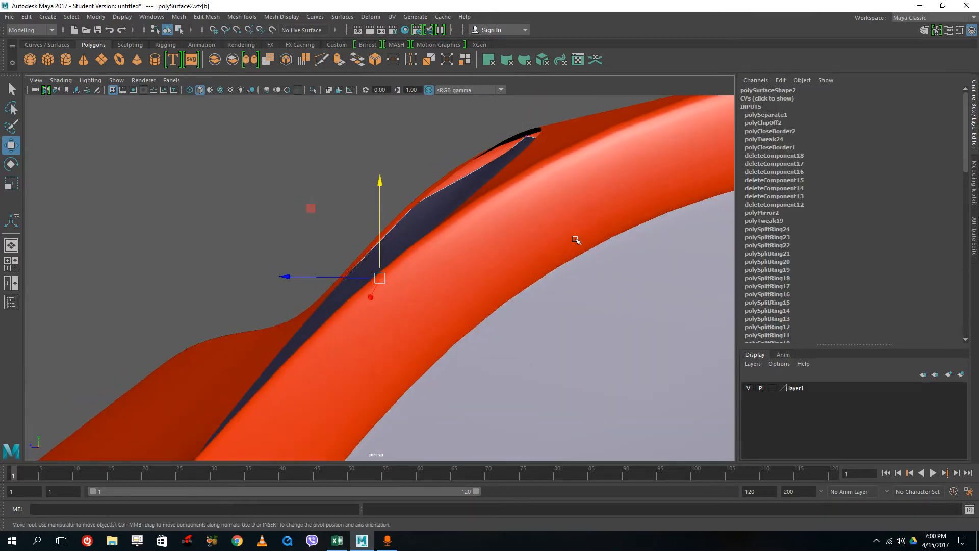
click(524, 139)
drag(515, 122, 519, 119)
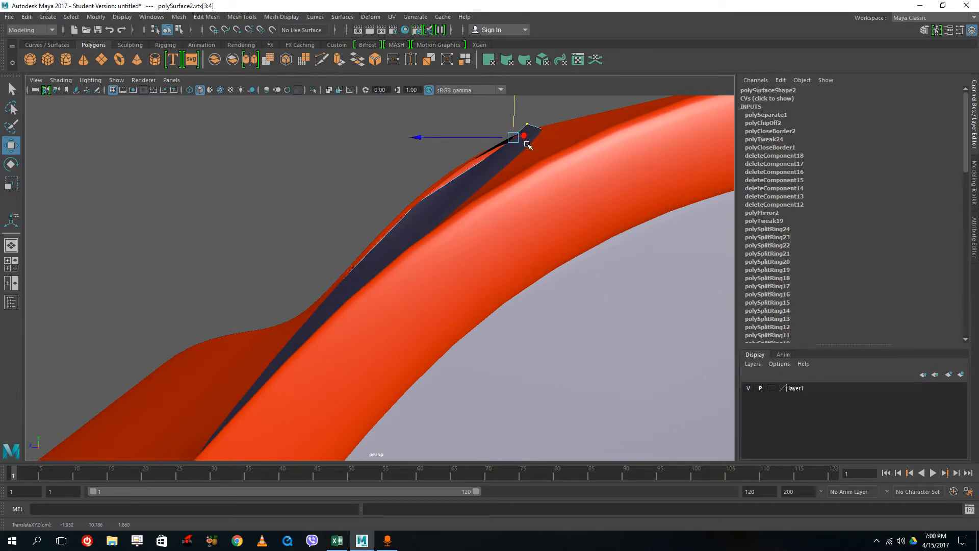
key(ctrl+z)
- Try moving the pane's two upper-edge middle vertices in the XY plane, and undo the move
alt+drag(519, 165, 612, 172)
alt+right_drag(612, 172, 372, 197)
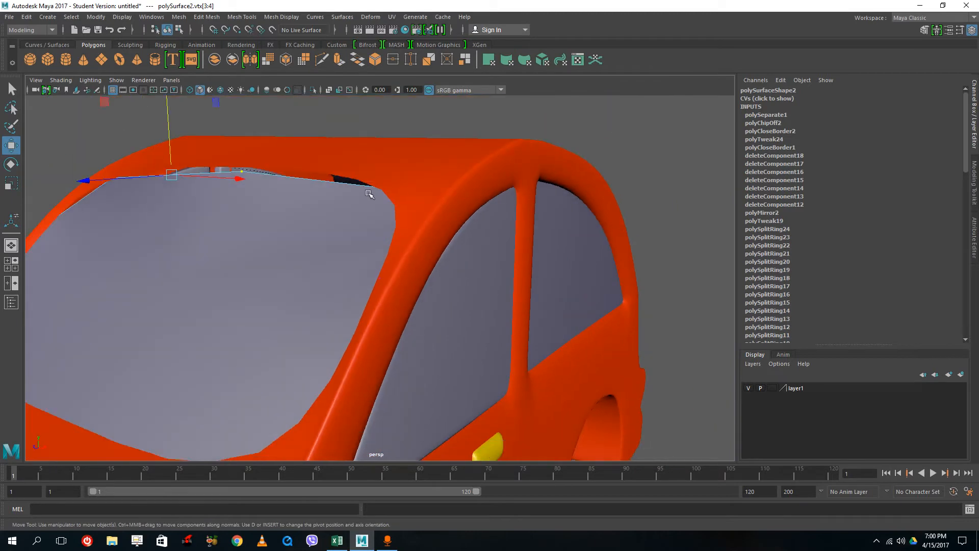
alt+drag(366, 194, 356, 229)
key(f)
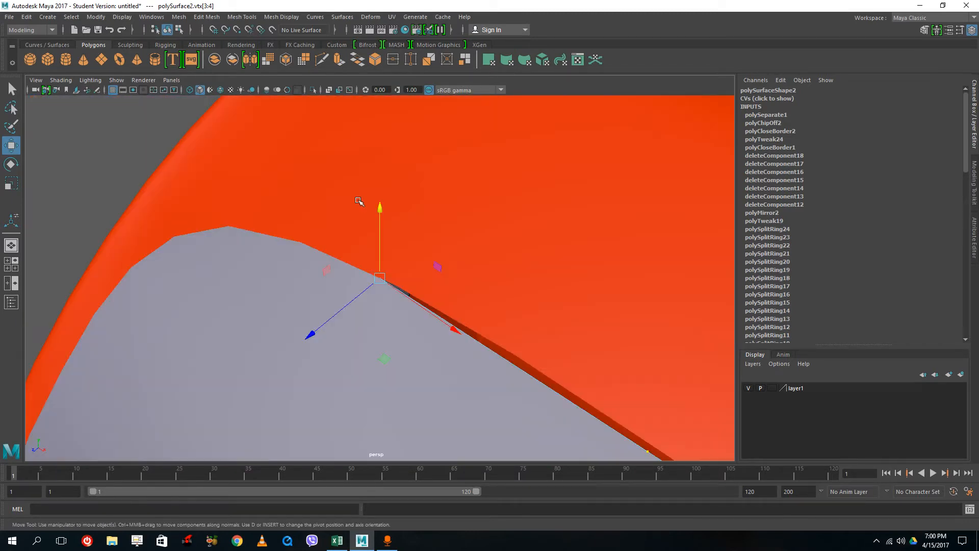
drag(431, 243, 544, 426)
alt+right_drag(543, 426, 524, 369)
click(497, 407)
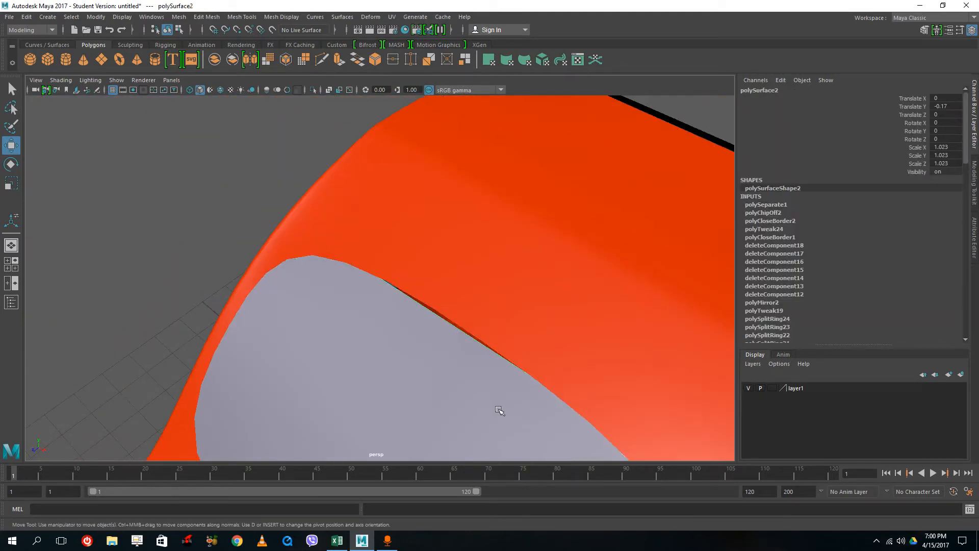
alt+drag(498, 407, 538, 289)
right_drag(536, 288, 484, 247)
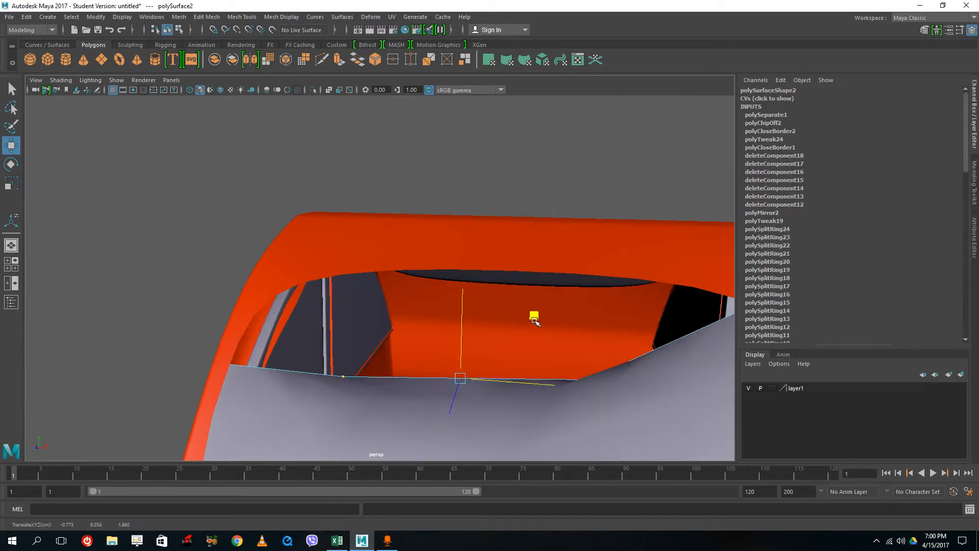
key(ctrl+z)
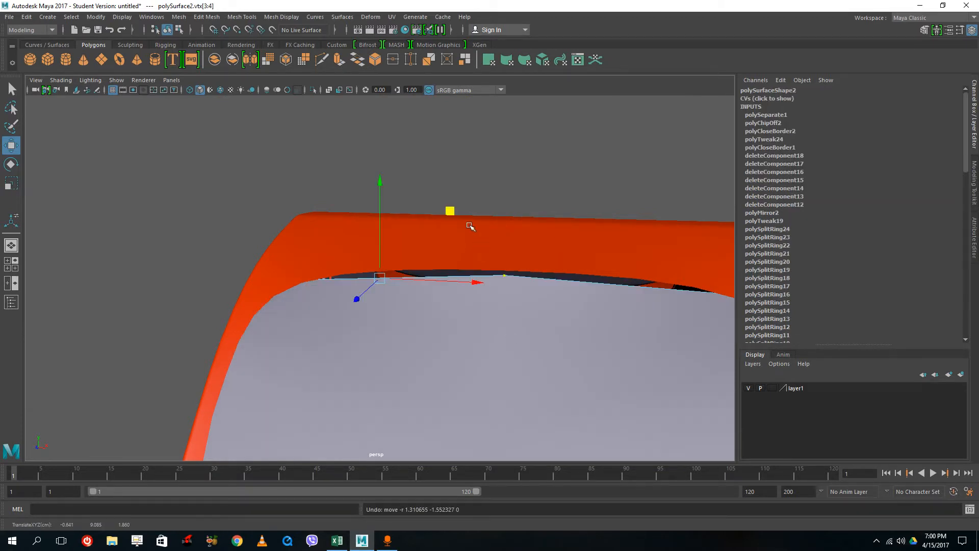
- Move the pane's upper-edge middle vertex along Y and Z to tuck it under the front edge of the roof
drag(466, 220, 512, 267)
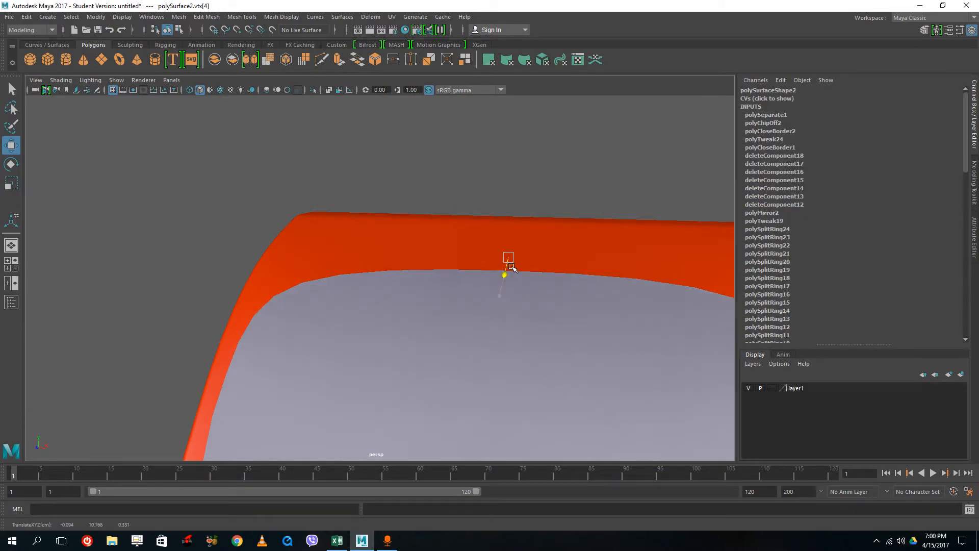
scroll(557, 307, down, 6)
alt+drag(556, 314, 471, 294)
drag(427, 214, 427, 208)
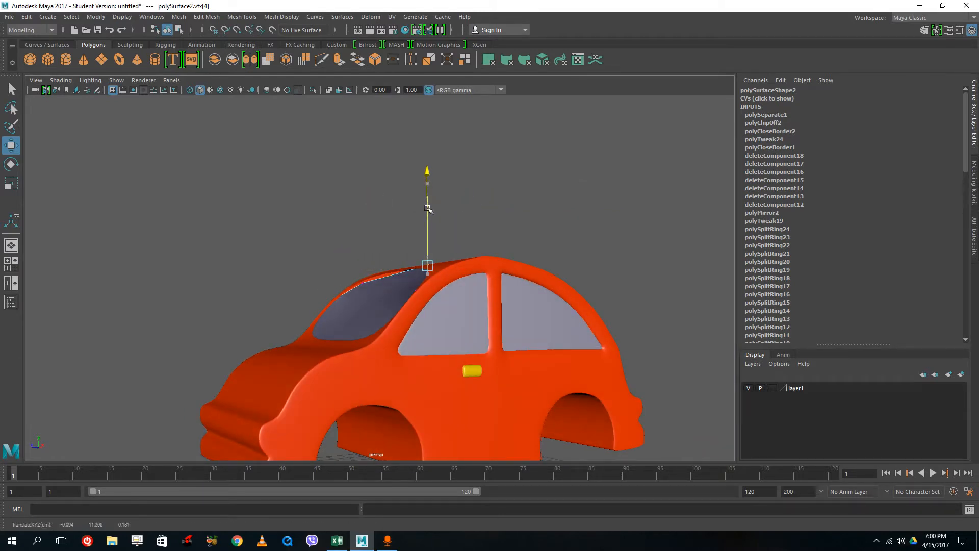
- Push the pane's upper-edge middle vertex back along Z, raise its negative X neighbour, and return to object mode
drag(361, 267, 380, 291)
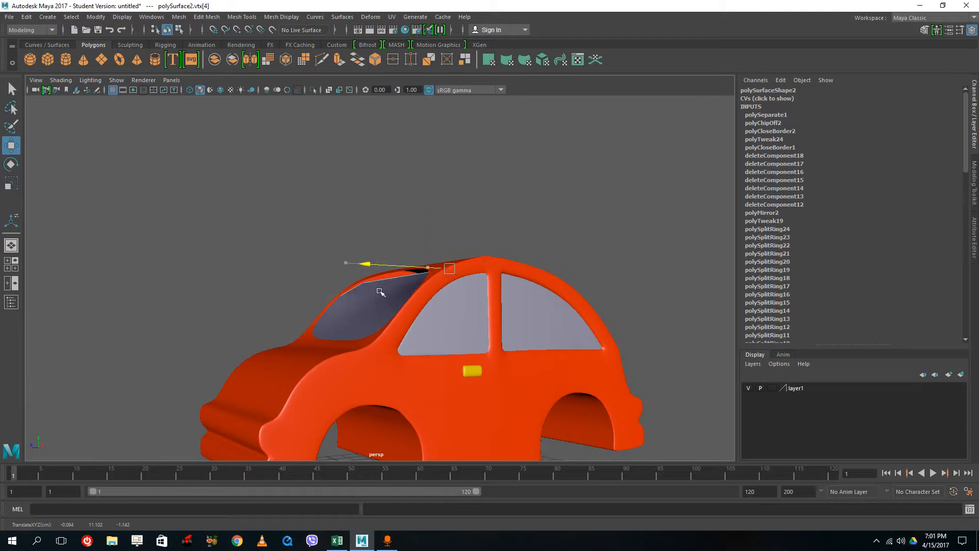
key(ctrl+z)
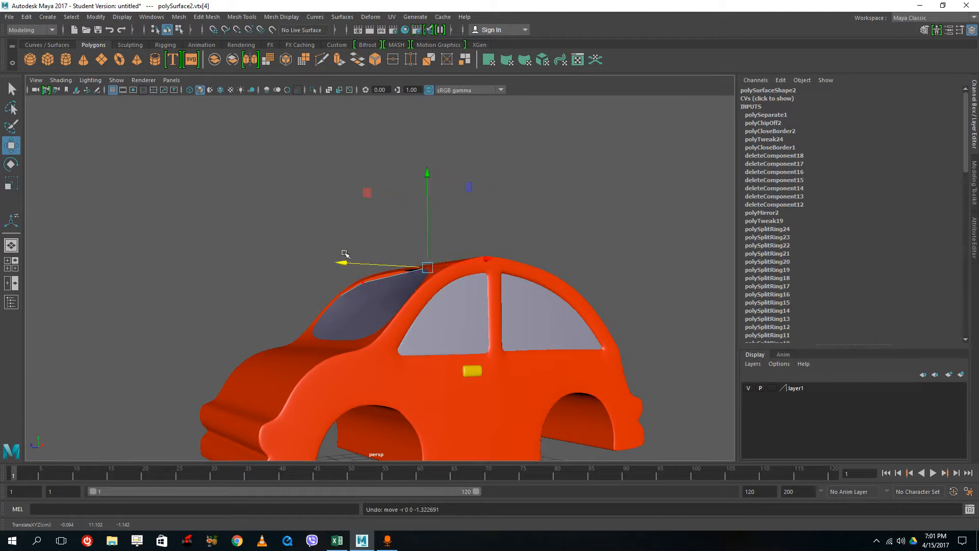
drag(344, 253, 365, 294)
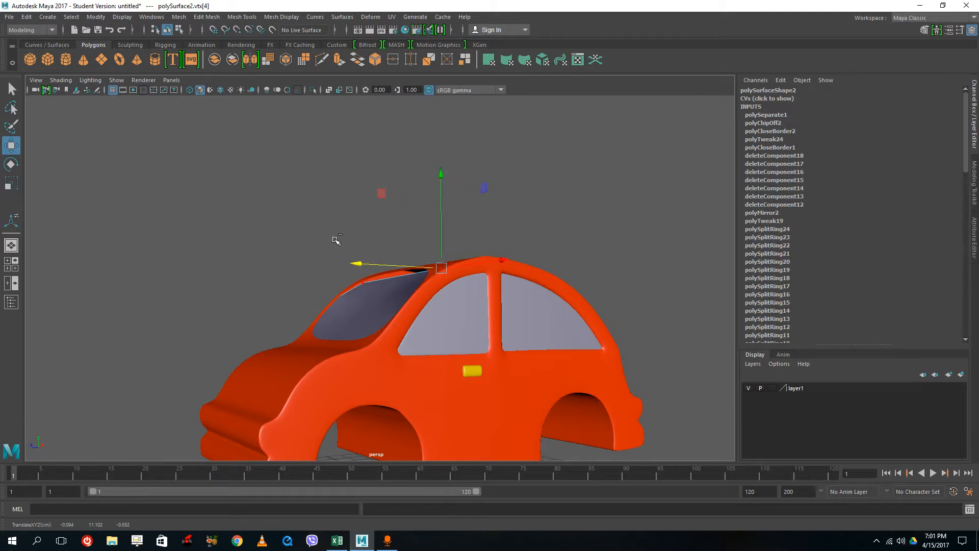
drag(358, 236, 364, 256)
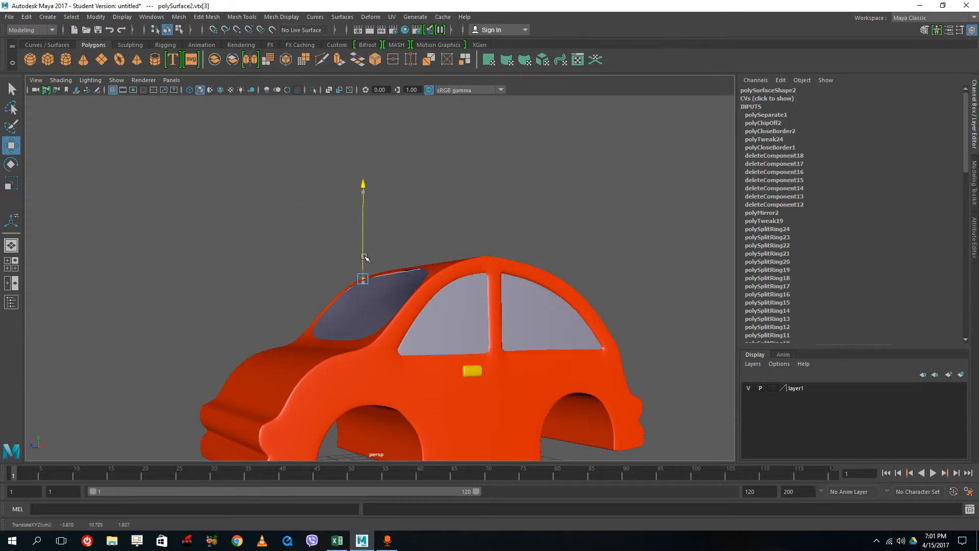
alt+drag(460, 366, 500, 373)
right_drag(443, 296, 496, 233)
click(564, 332)
alt+drag(564, 332, 441, 331)
- Draw a polygon torus with a radius of about 2.03 over the reference's front wheel in the side view
key(space)
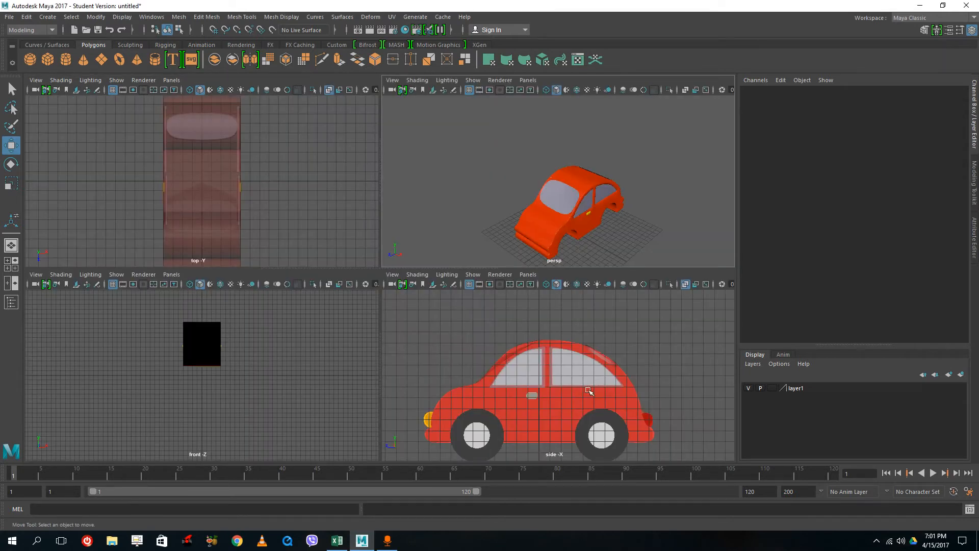
key(space)
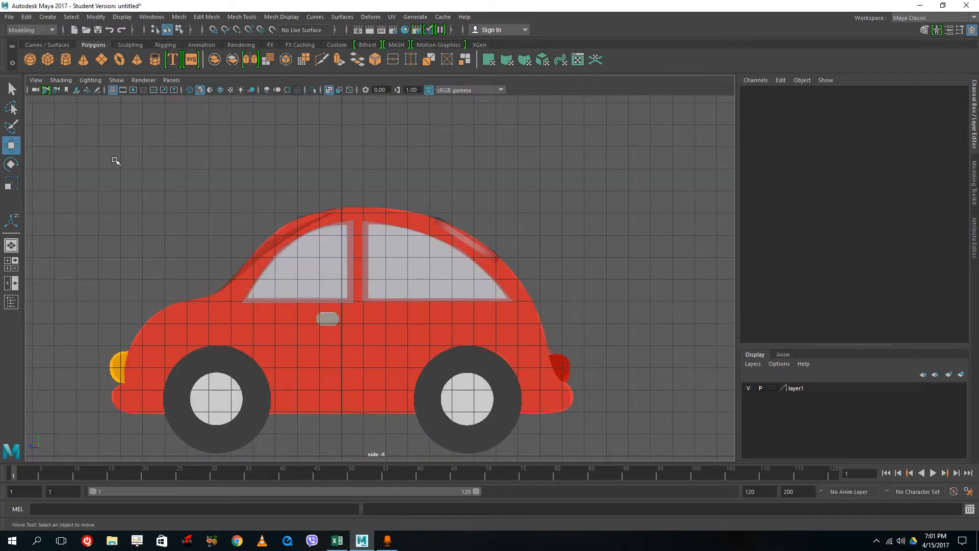
click(119, 60)
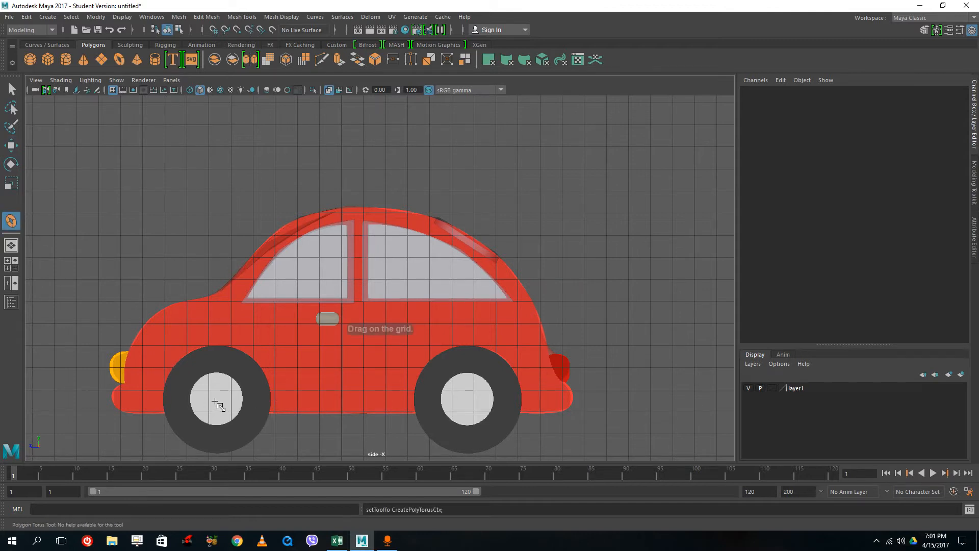
drag(217, 399, 242, 441)
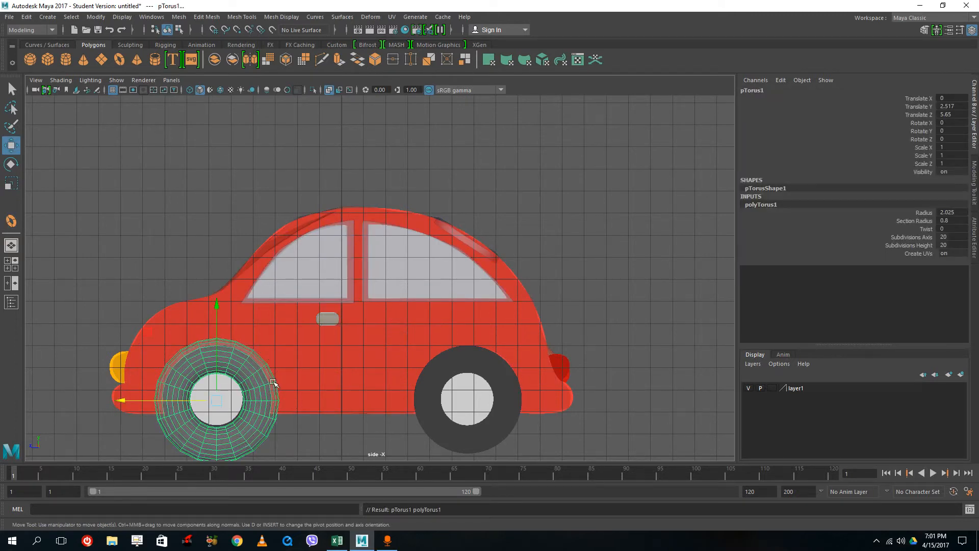
- Draw a flat polygon cylinder with a radius of about 1.26 over the front wheel's hub and end the cylinder tool
click(68, 57)
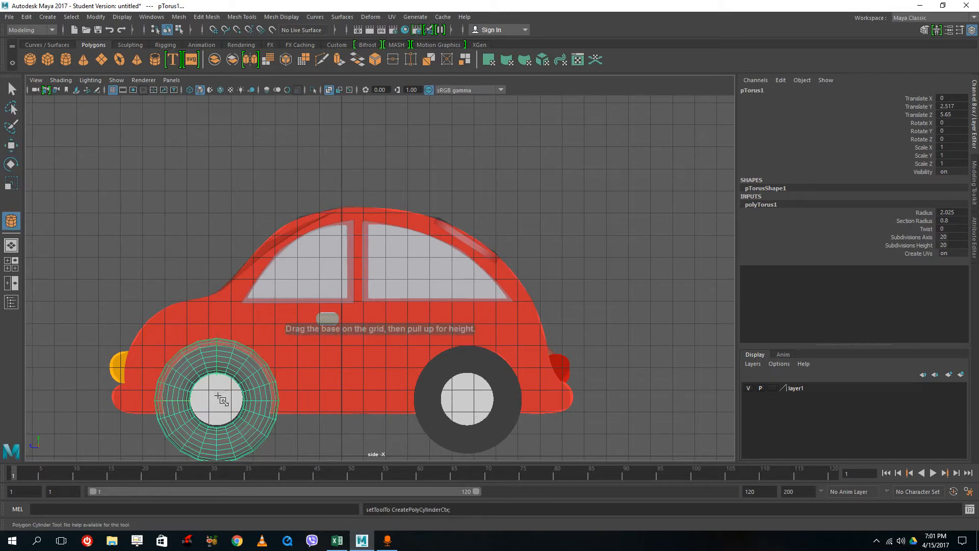
drag(215, 402, 239, 423)
key(space)
key(space)
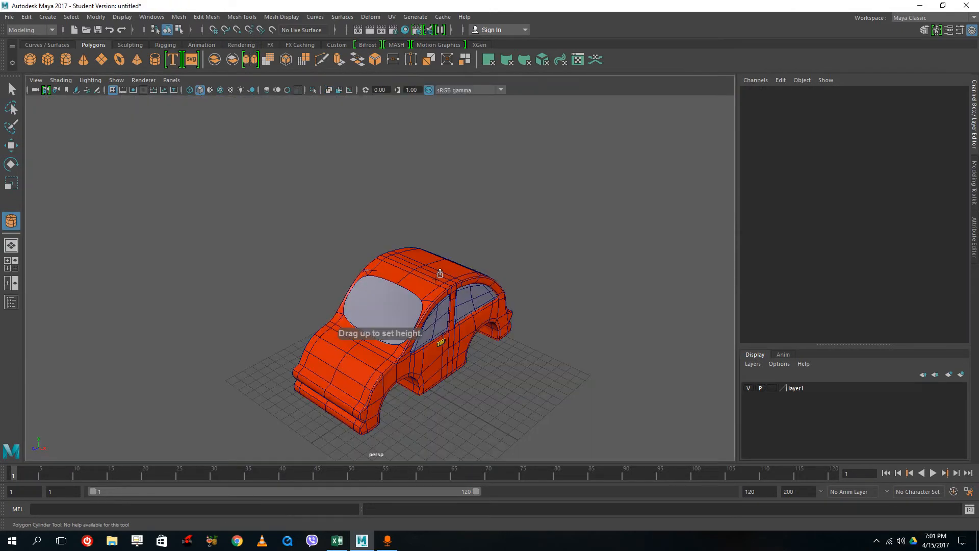
alt+drag(437, 275, 505, 296)
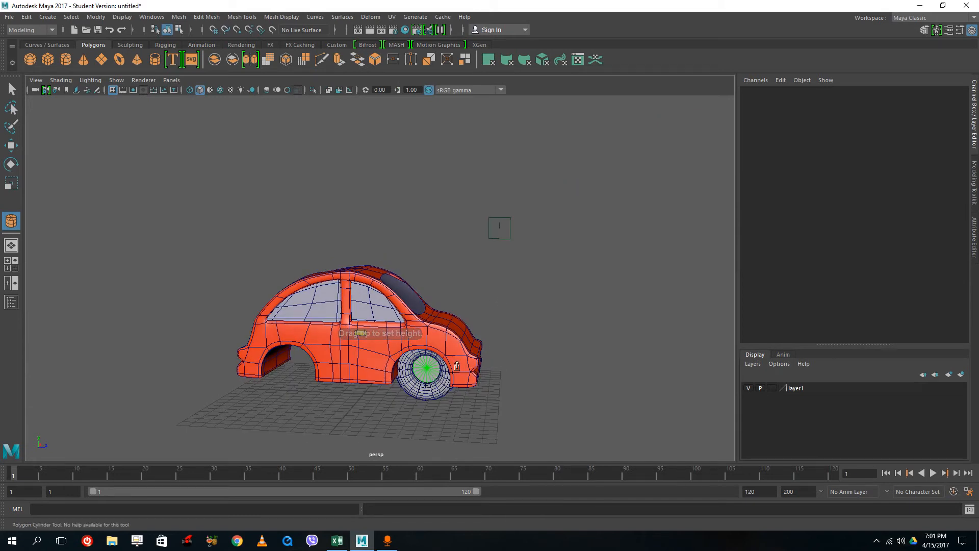
alt+drag(553, 386, 292, 381)
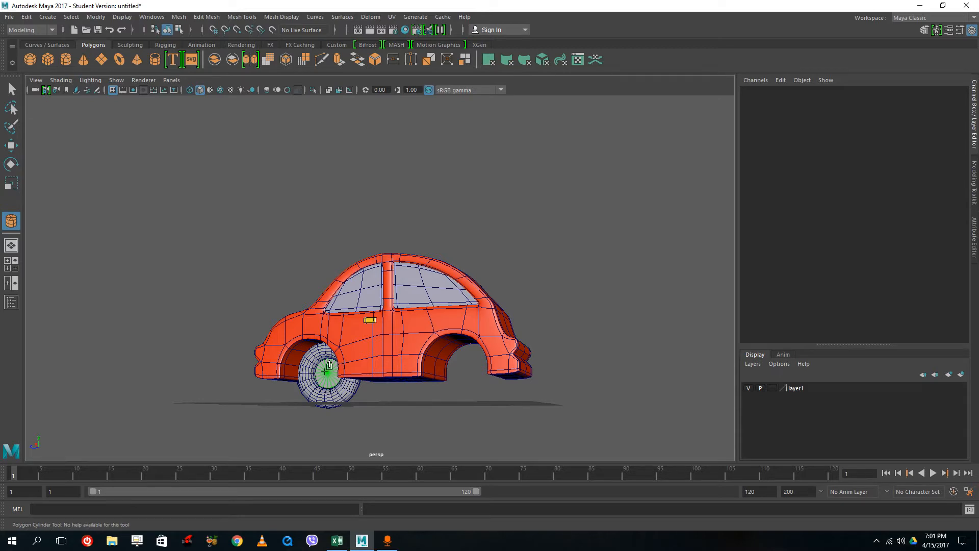
click(15, 93)
alt+drag(396, 423, 410, 445)
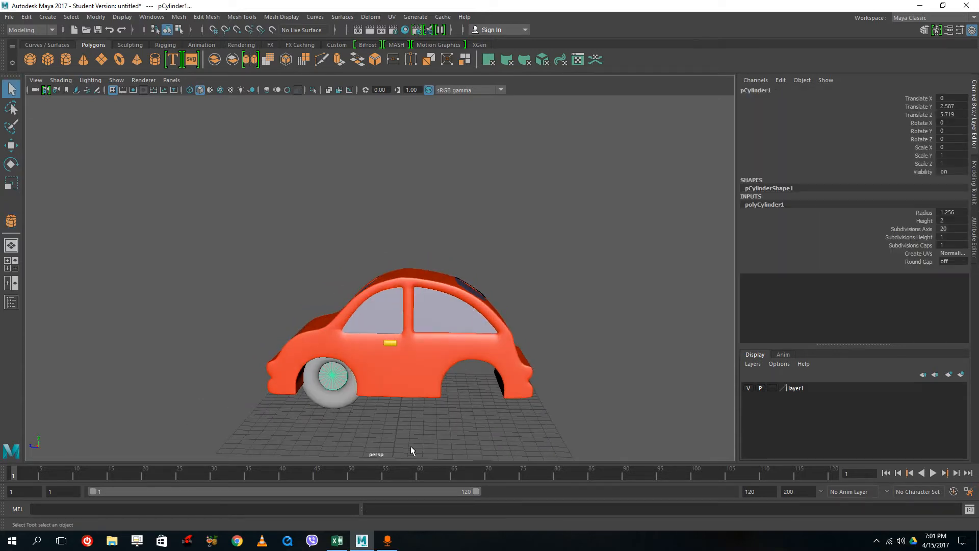
- Assign a new Lambert material to the front wheel's torus
click(411, 446)
alt+drag(294, 415, 430, 376)
click(439, 381)
click(463, 397)
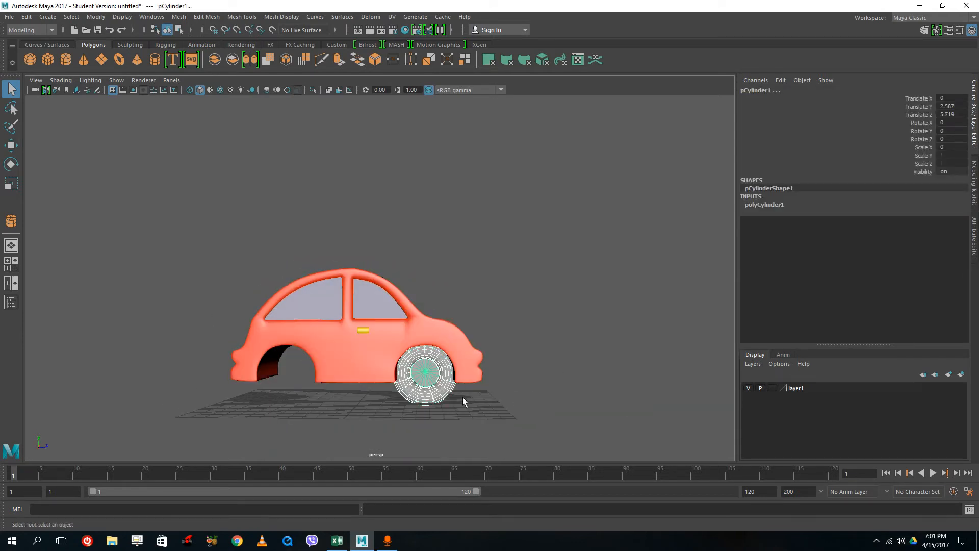
click(421, 387)
right_click(420, 387)
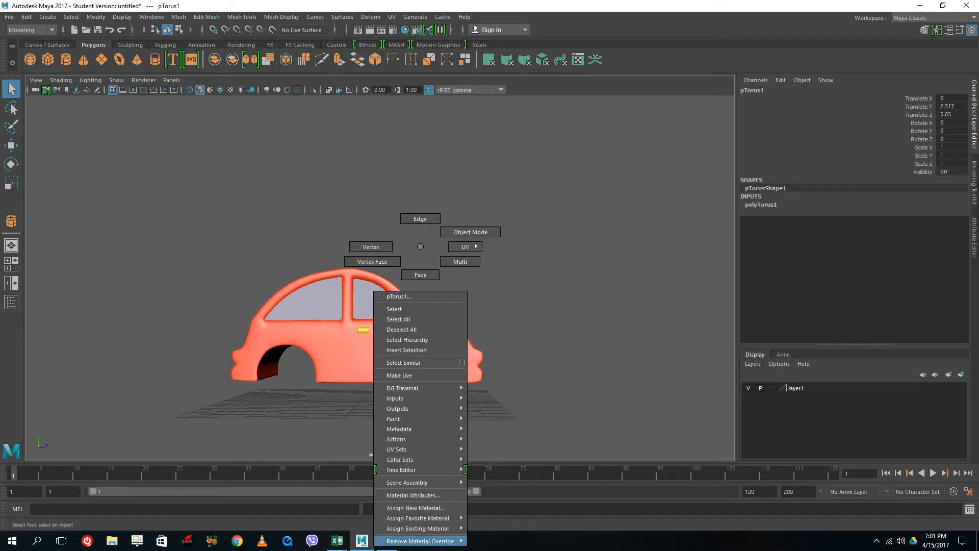
click(418, 506)
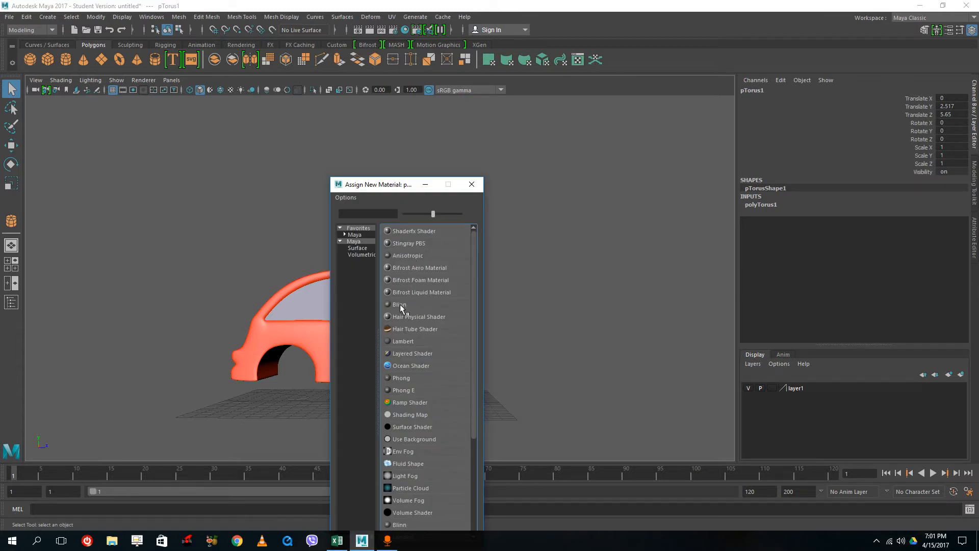
click(401, 342)
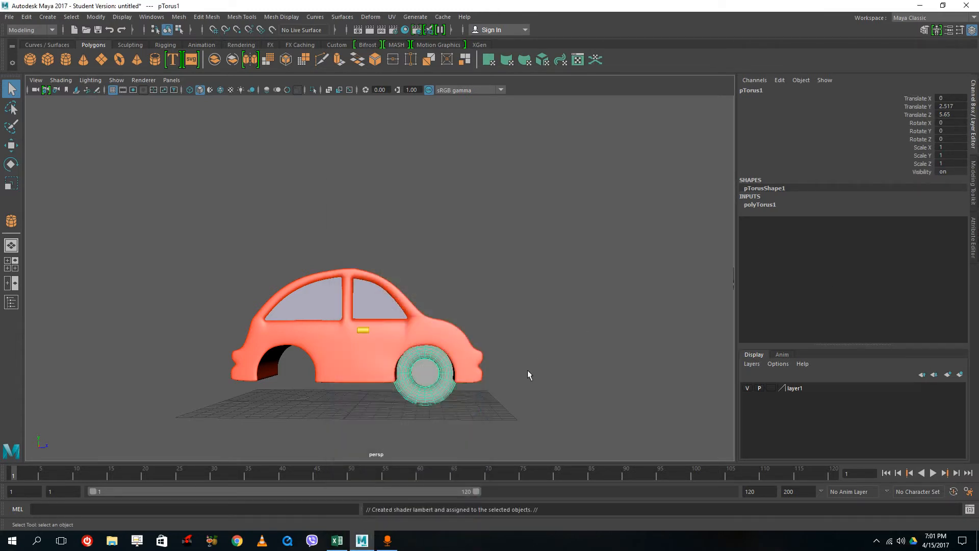
- Set the torus's Lambert material colour to black
key(ctrl+a)
click(879, 100)
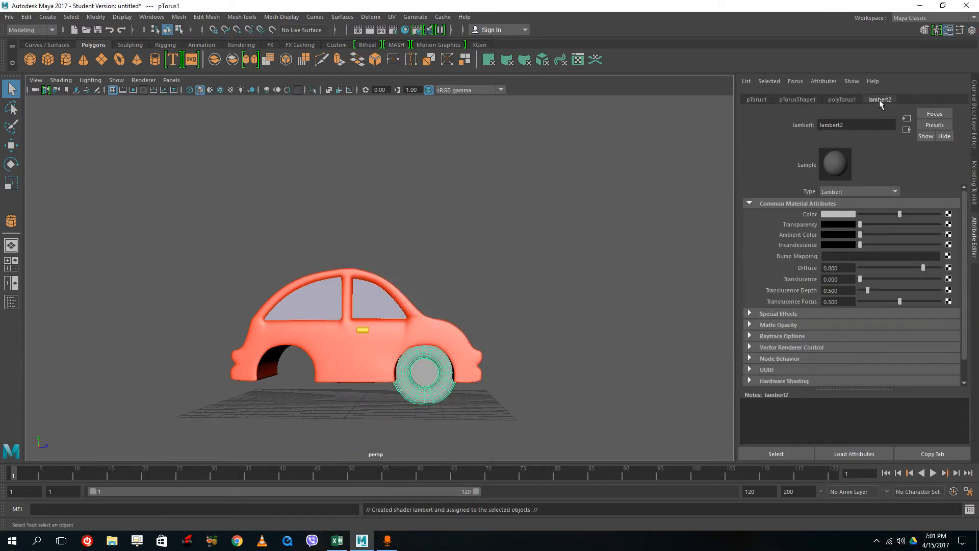
click(839, 214)
drag(425, 336, 363, 292)
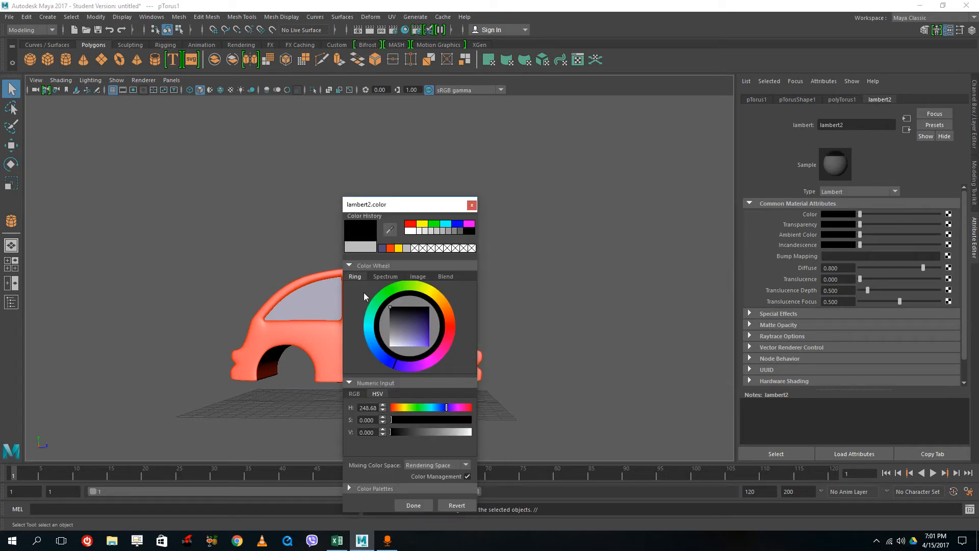
click(422, 508)
- Assign a new Blinn material to the front wheel's hub cylinder and deselect it
click(427, 447)
click(422, 369)
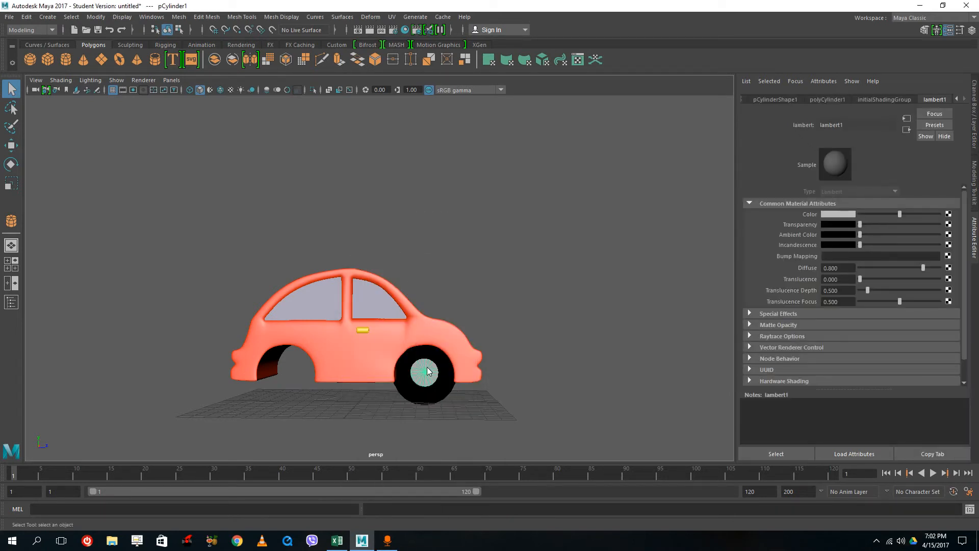
right_drag(426, 367, 429, 508)
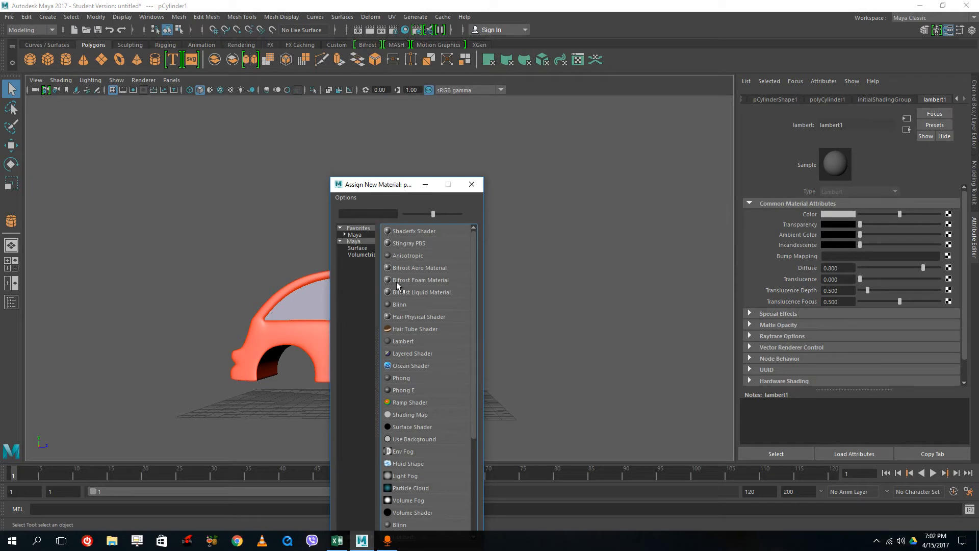
click(401, 305)
click(516, 382)
- Select the front wheel's torus and hub together and move them sideways from the car's centre into the front wheel arch
alt+drag(506, 416, 348, 433)
drag(333, 381, 333, 380)
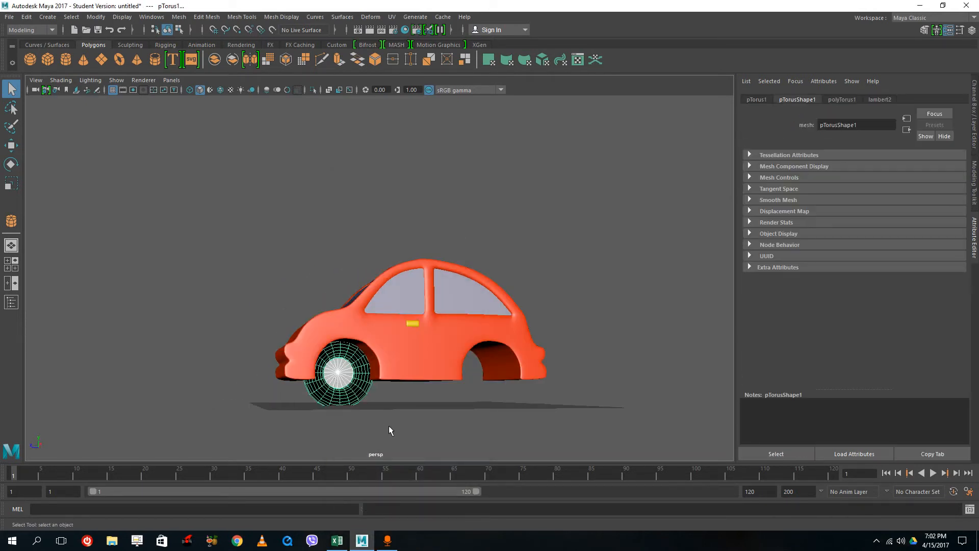
alt+drag(389, 426, 549, 442)
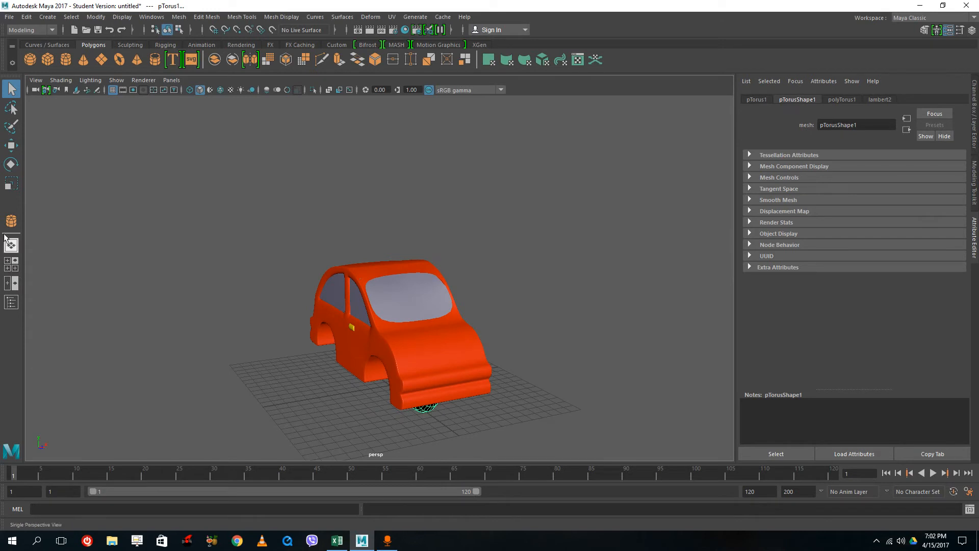
click(11, 146)
mouse_move(506, 365)
mouse_down()
mouse_move(465, 375)
mouse_move(501, 370)
mouse_up()
- Duplicate the front wheel and move the copy across to the wheel arch on the car's opposite side
key(ctrl+d)
alt+drag(617, 405, 508, 414)
drag(445, 423, 483, 405)
click(366, 375)
click(499, 409)
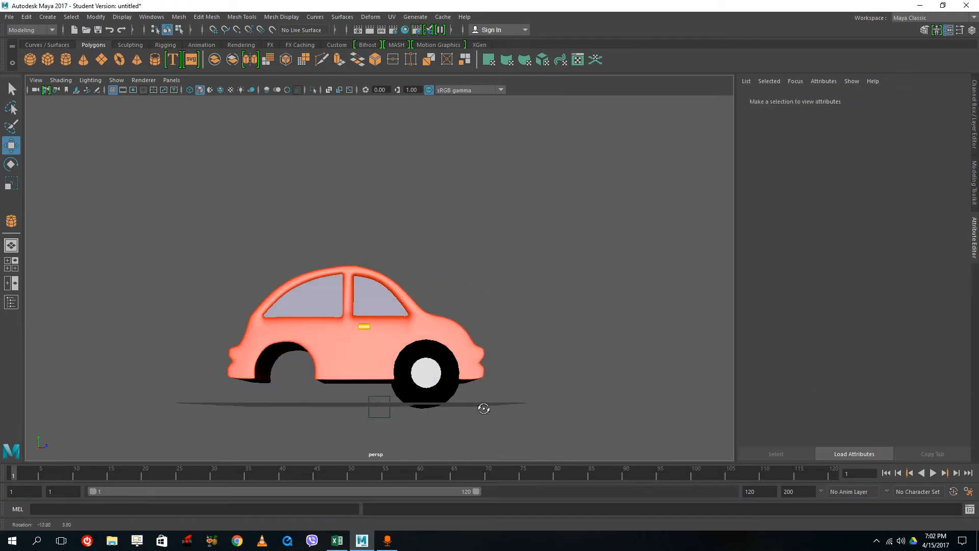
- Duplicate the pair of front wheels and move the copies back along the car into the rear wheel arches
alt+drag(445, 439, 411, 386)
key(ctrl+d)
drag(521, 374, 382, 375)
click(579, 332)
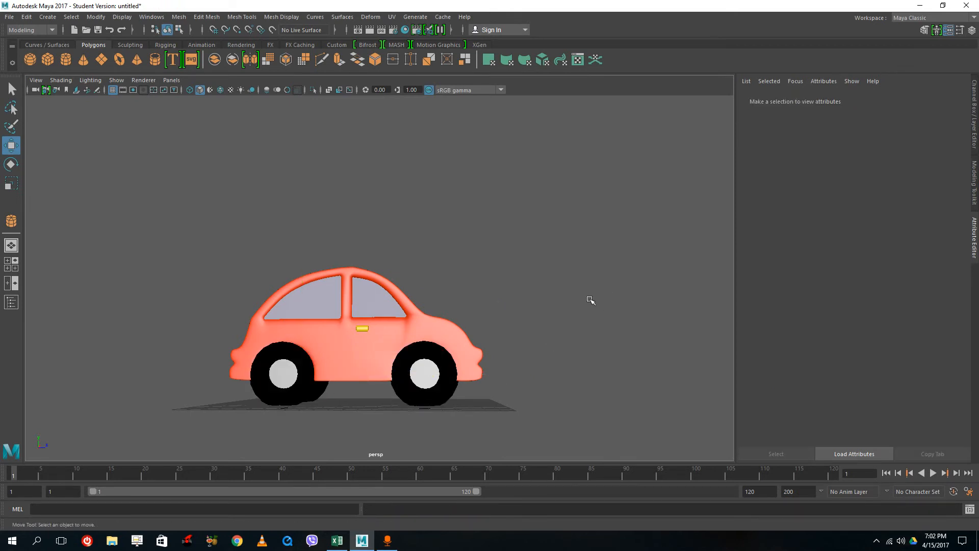
- Select the car's body, windows, handles and wheels and combine them into a single mesh
alt+drag(585, 299, 361, 308)
scroll(359, 305, down, 10)
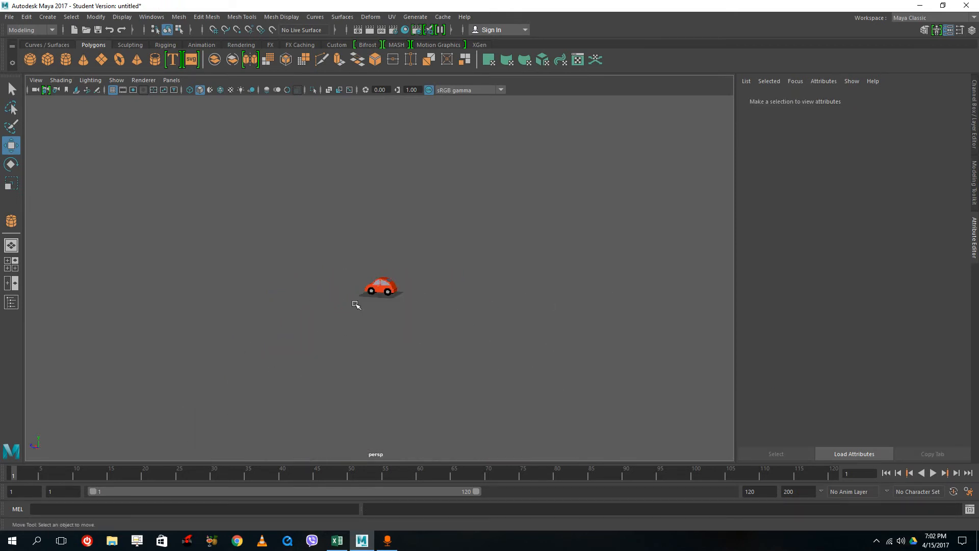
drag(567, 379, 328, 200)
key(f)
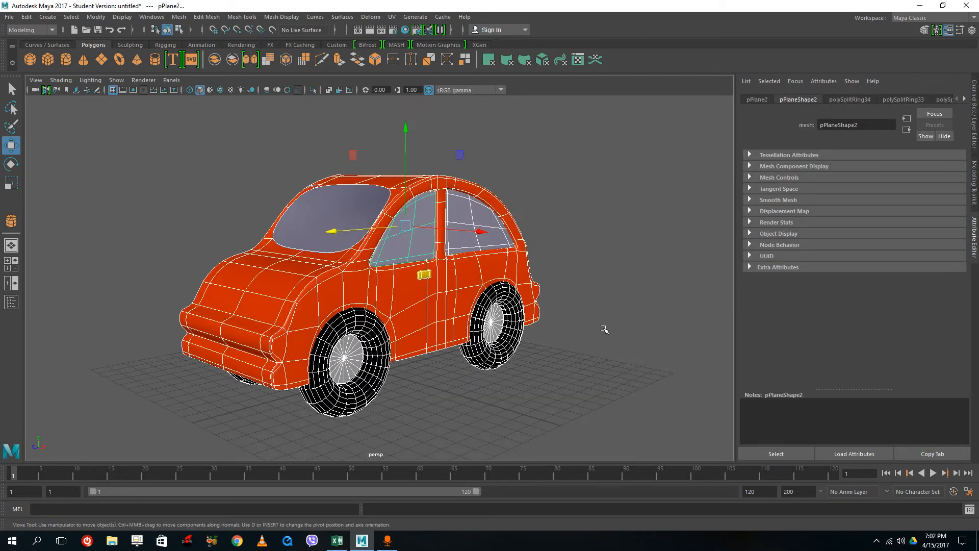
click(596, 352)
alt+drag(539, 374, 527, 390)
drag(588, 411, 188, 154)
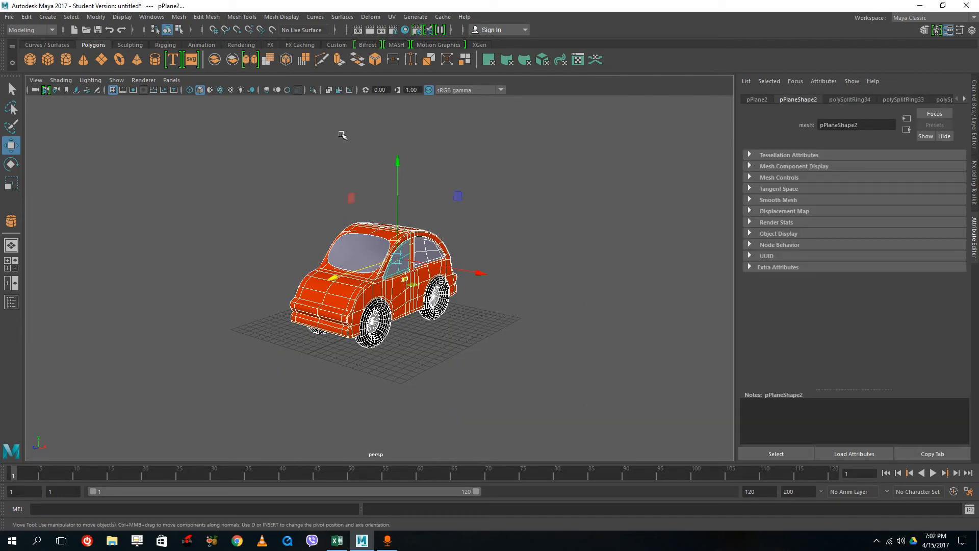
click(201, 18)
mouse_move(181, 18)
click(199, 53)
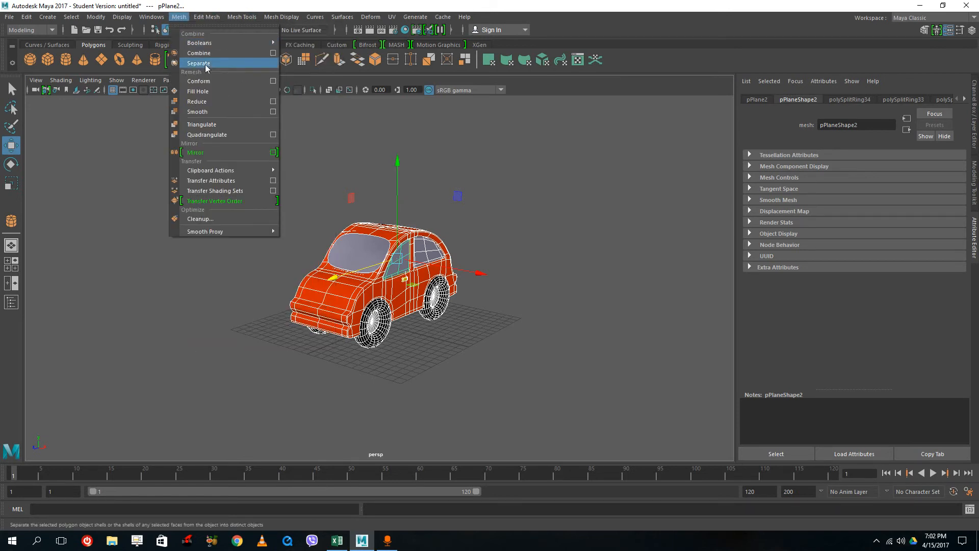
click(213, 16)
mouse_move(179, 16)
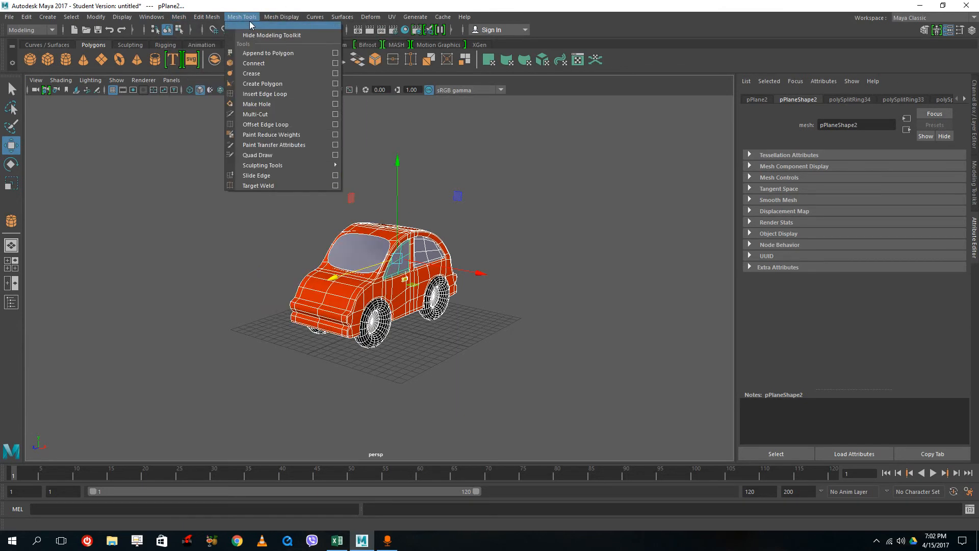
click(190, 56)
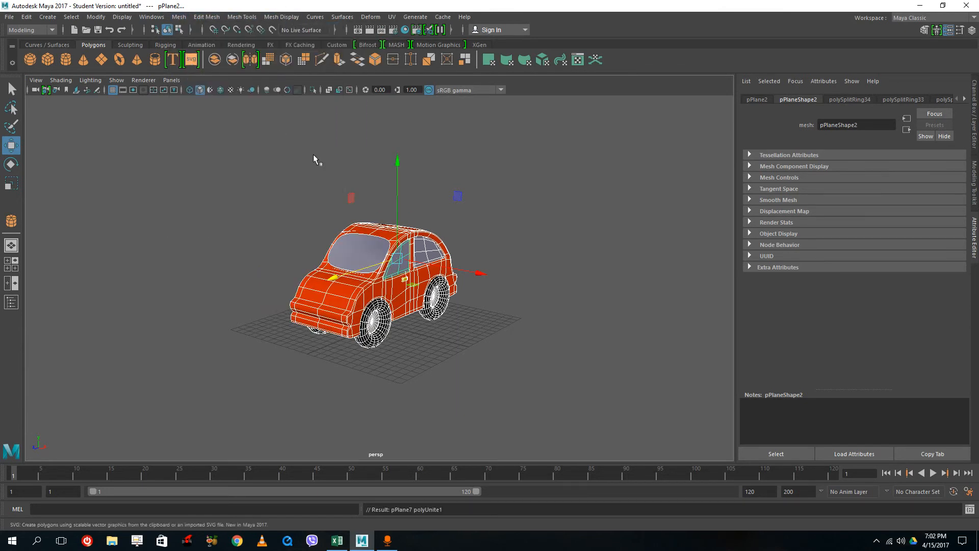
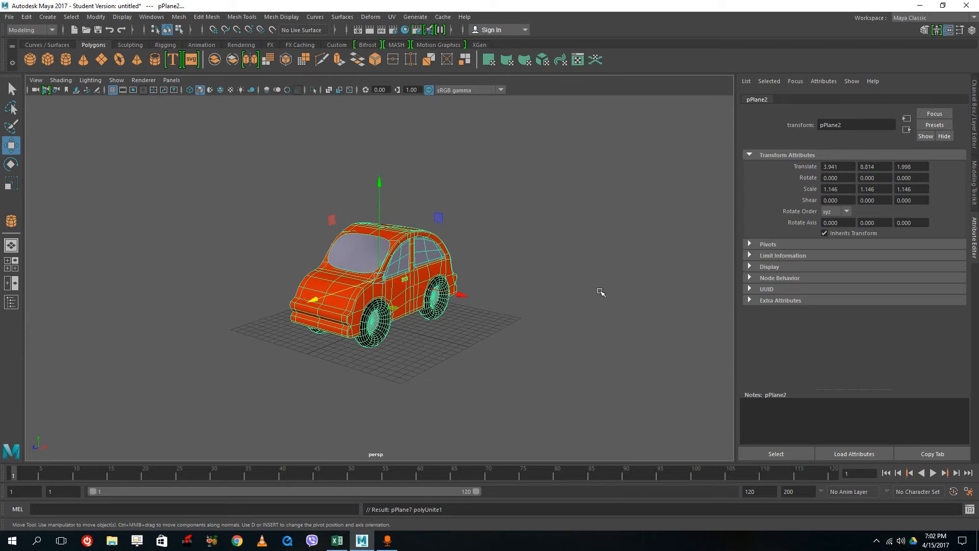
click(482, 301)
- Duplicate the combined car twice with equal sideways spacing, placing the second copy at about 22.475 along X
alt+drag(483, 299, 294, 192)
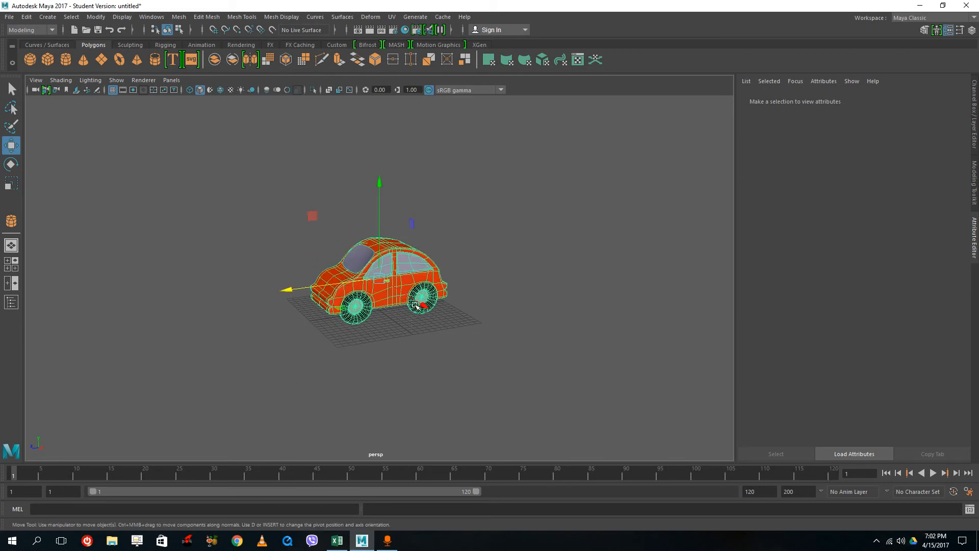
key(ctrl+d)
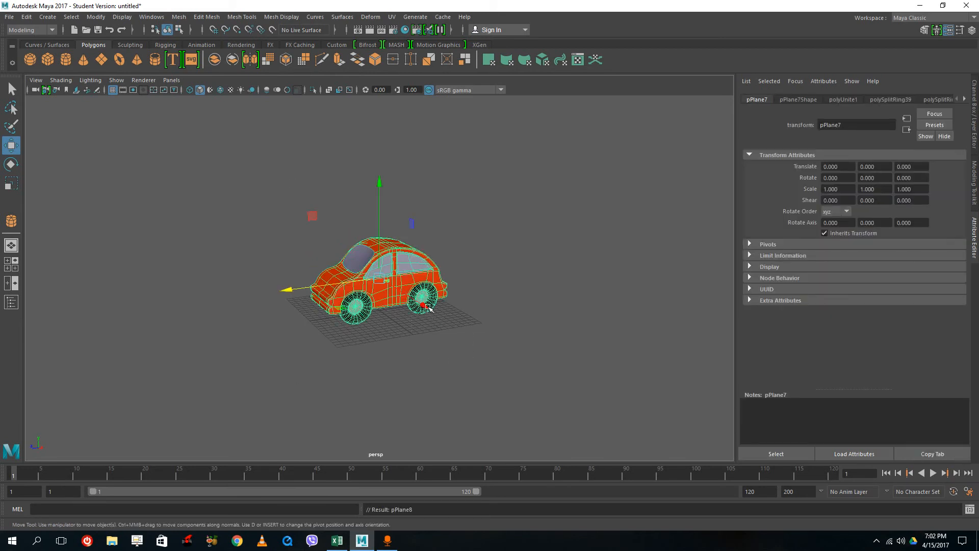
middle_drag(423, 305, 448, 339)
key(shift+d)
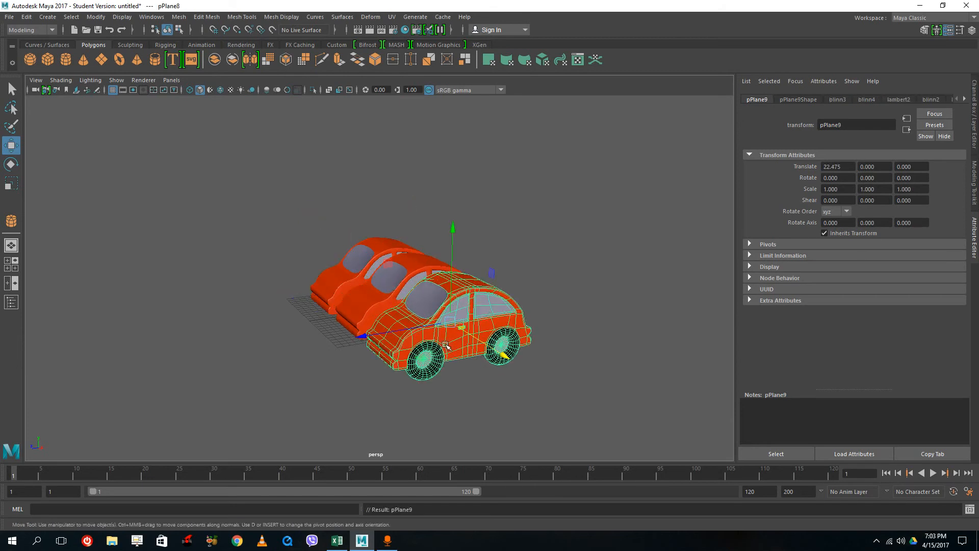
- Examine the row of three cars from the side, above, the front and up close
alt+drag(537, 332, 566, 295)
click(549, 245)
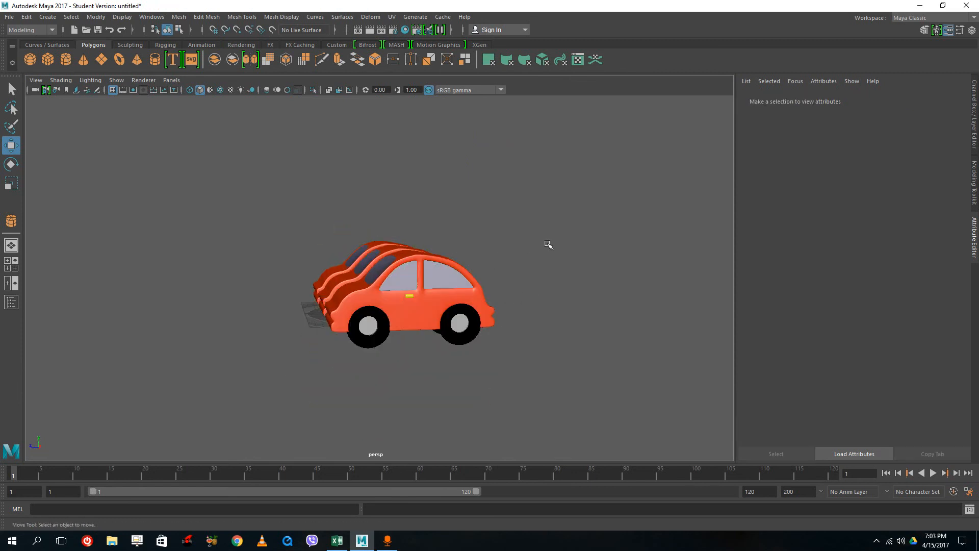
alt+drag(510, 230, 483, 259)
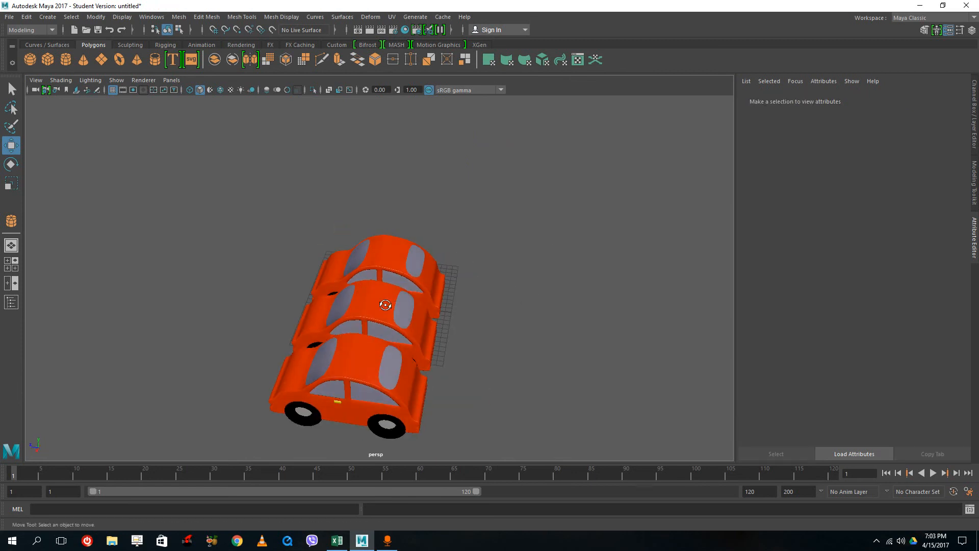
alt+drag(385, 305, 447, 288)
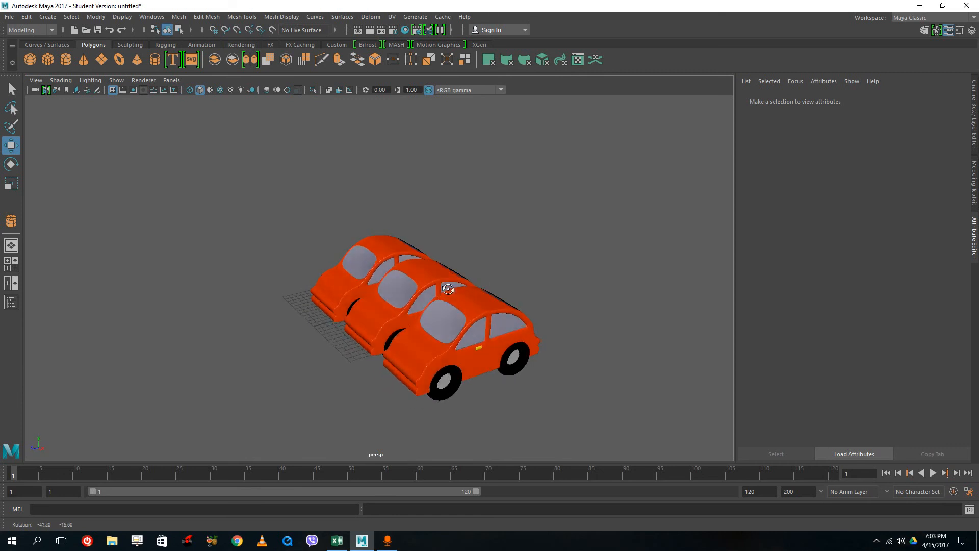
scroll(442, 286, up, 6)
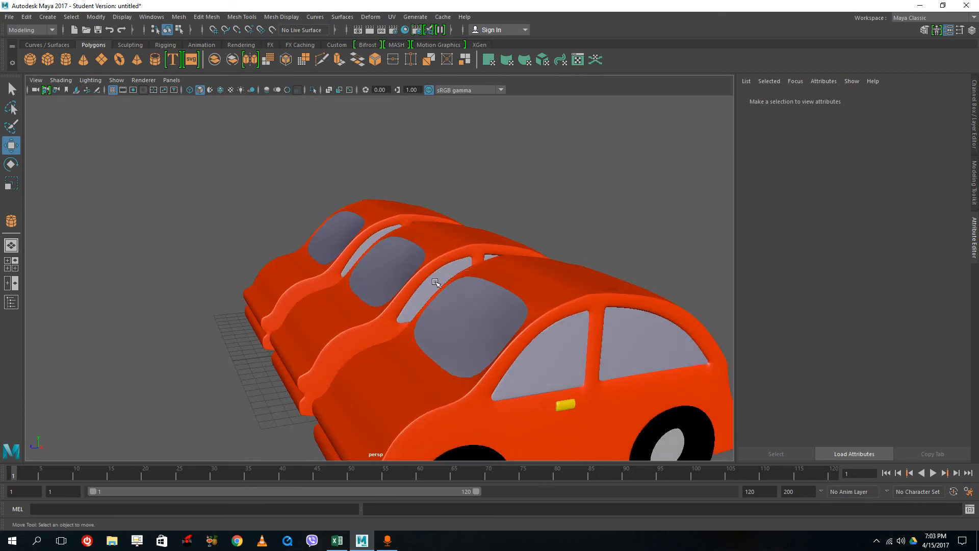
scroll(436, 283, down, 5)
alt+drag(442, 288, 354, 276)
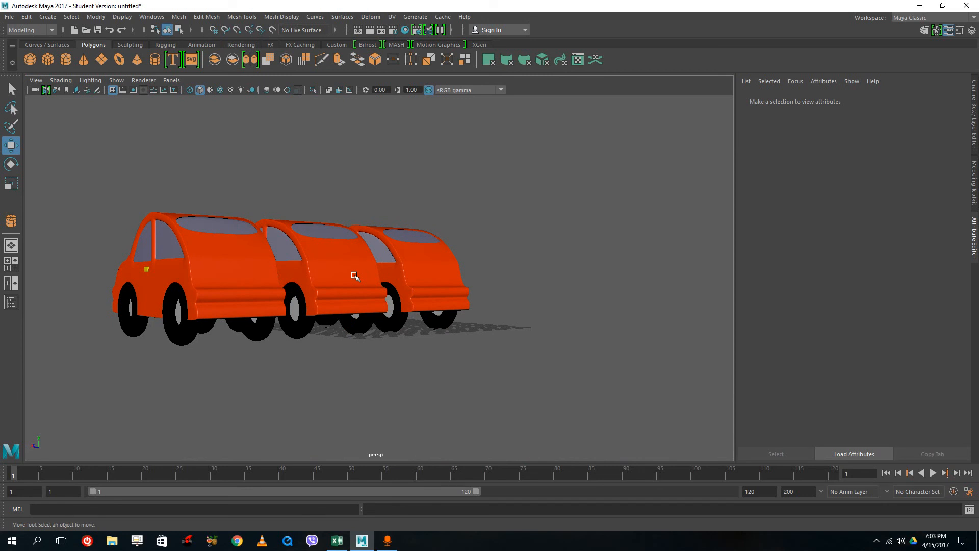